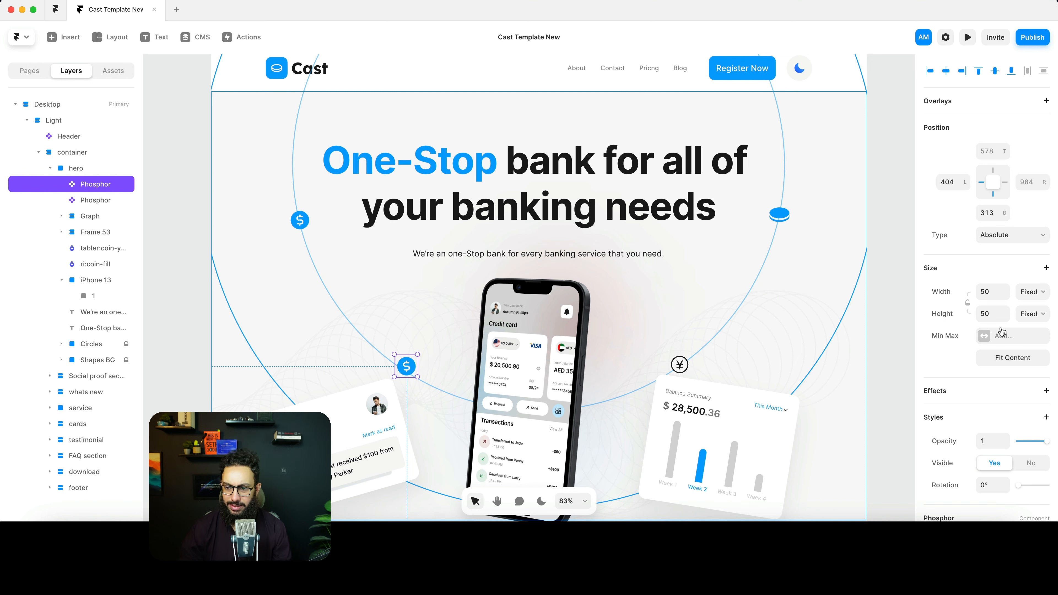
# - Open phosphoricons.com in the Brave browser and search the icon library for coin
pyautogui.press('super')
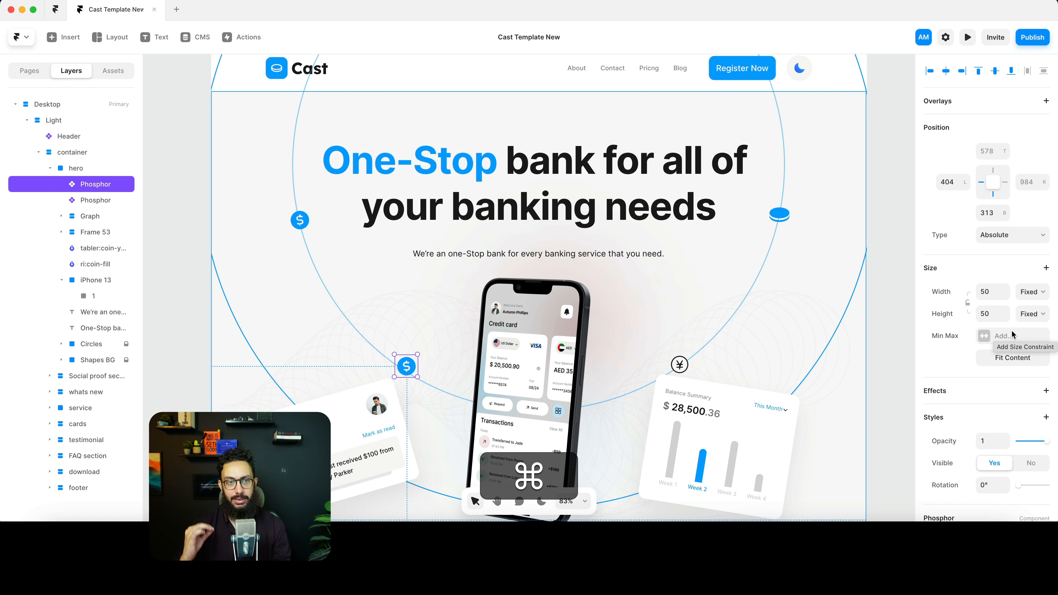
pyautogui.press('super+Tab')
pyautogui.press('super+Tab')
pyautogui.press('super+Tab')
pyautogui.press('super+Tab')
pyautogui.press('super+Tab')
pyautogui.press('super+Tab')
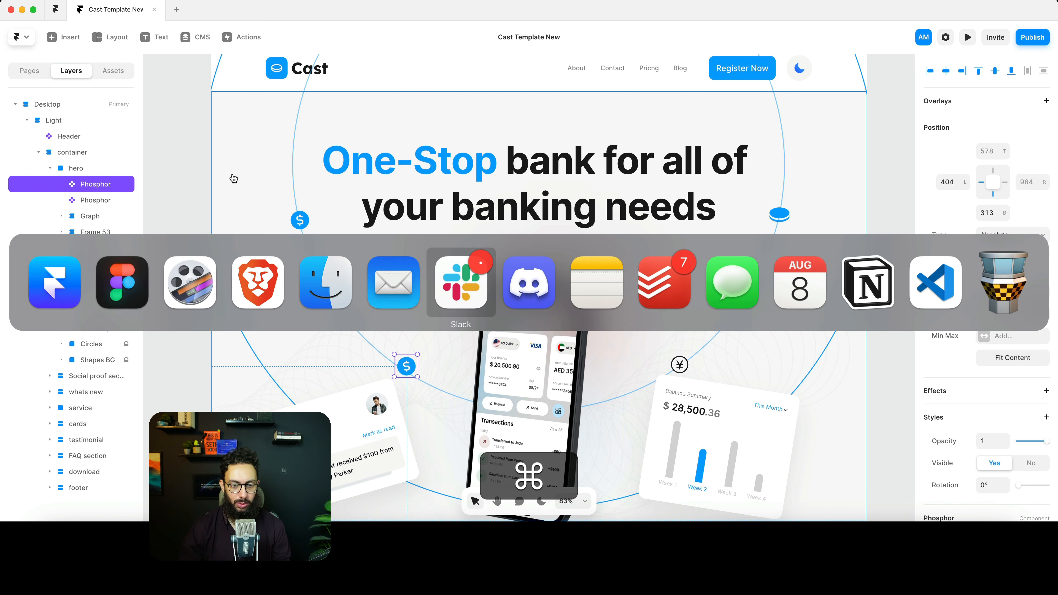
pyautogui.click(55, 282)
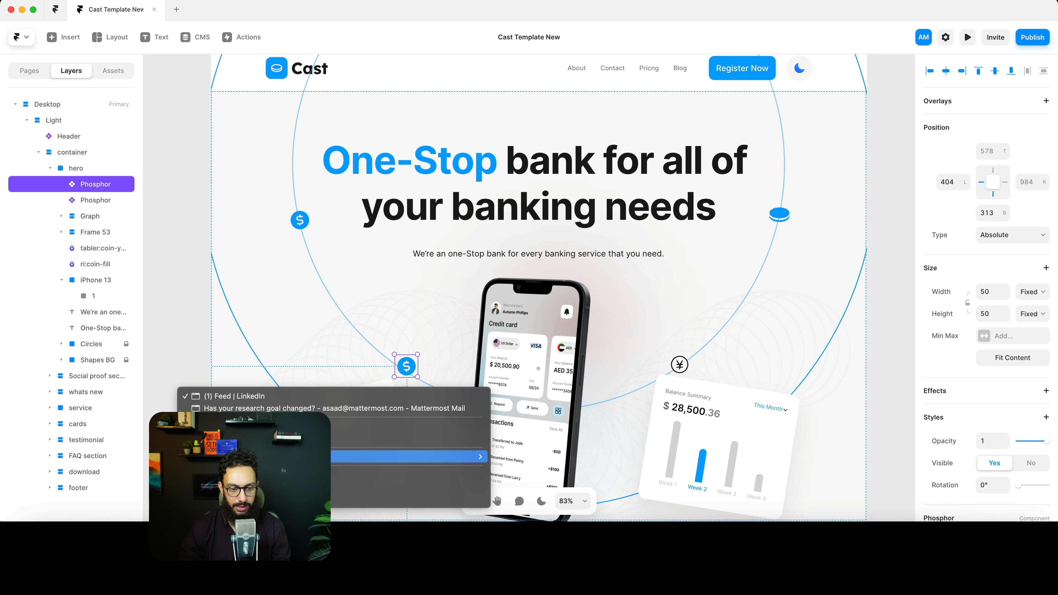
pyautogui.click(233, 432)
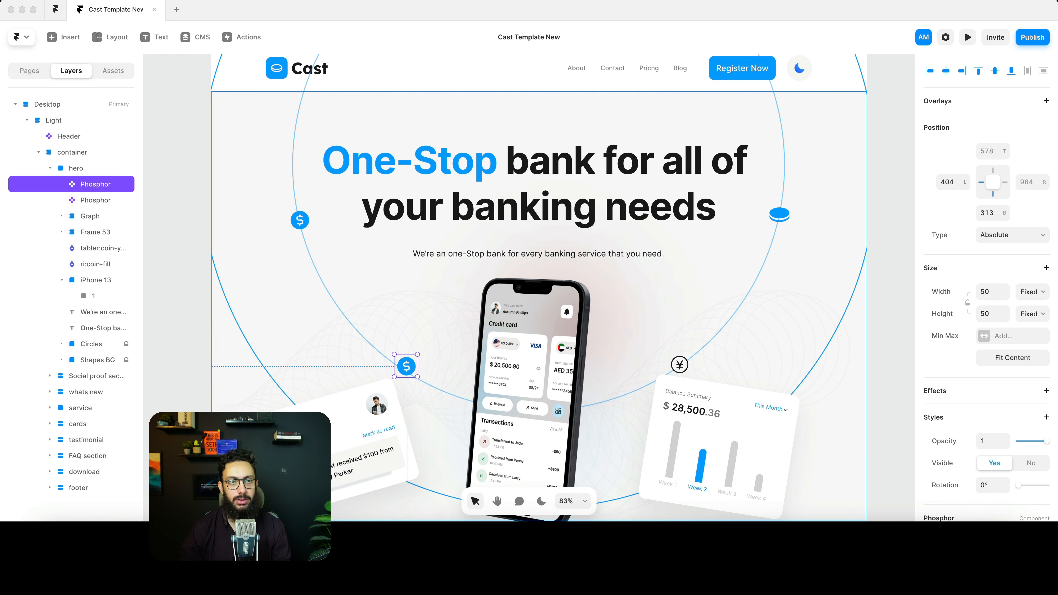
pyautogui.write('phosphoricons.com')
pyautogui.press('Return')
pyautogui.click(400, 75)
pyautogui.write('coin')
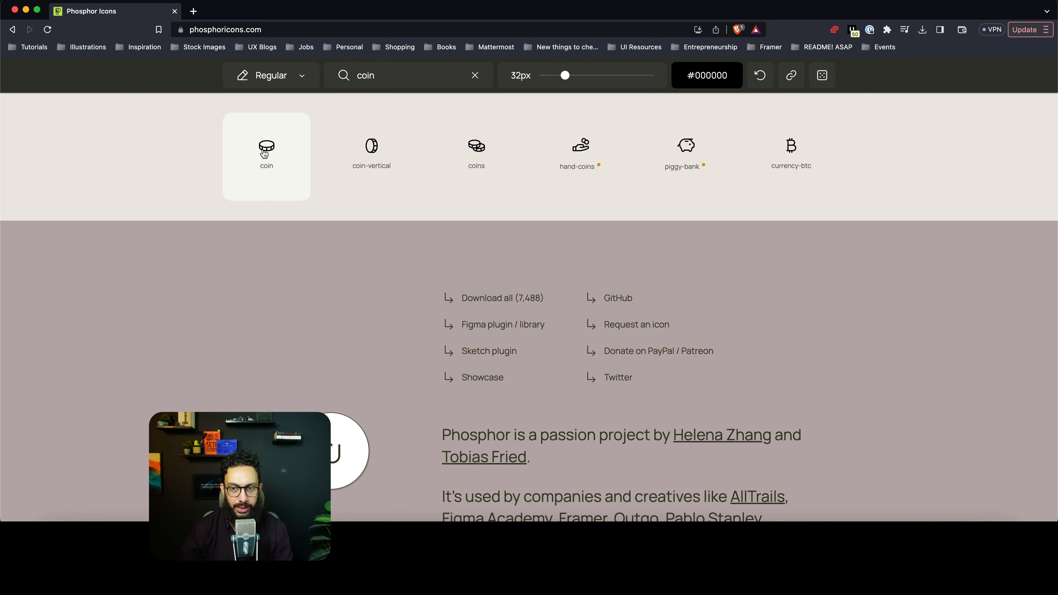
# - Switch back to Framer and set the name of the Phosphor icon on the inner circle beside the headline to coin
pyautogui.press('super+Tab')
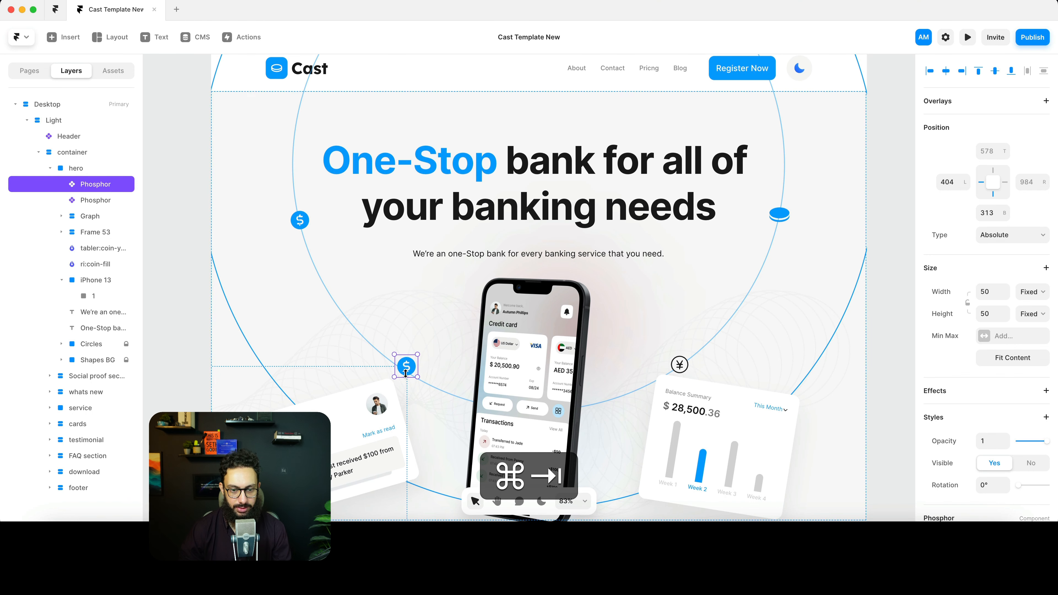
pyautogui.scroll(-5, 1012, 351)
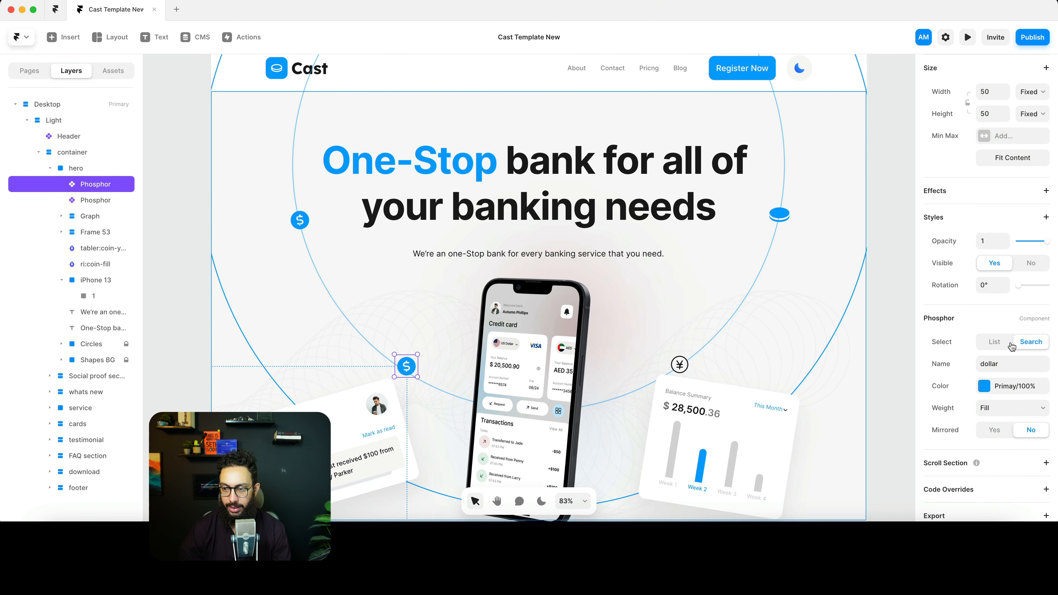
pyautogui.scroll(5, 780, 214)
pyautogui.click(999, 418)
pyautogui.write('coin')
pyautogui.press('Return')
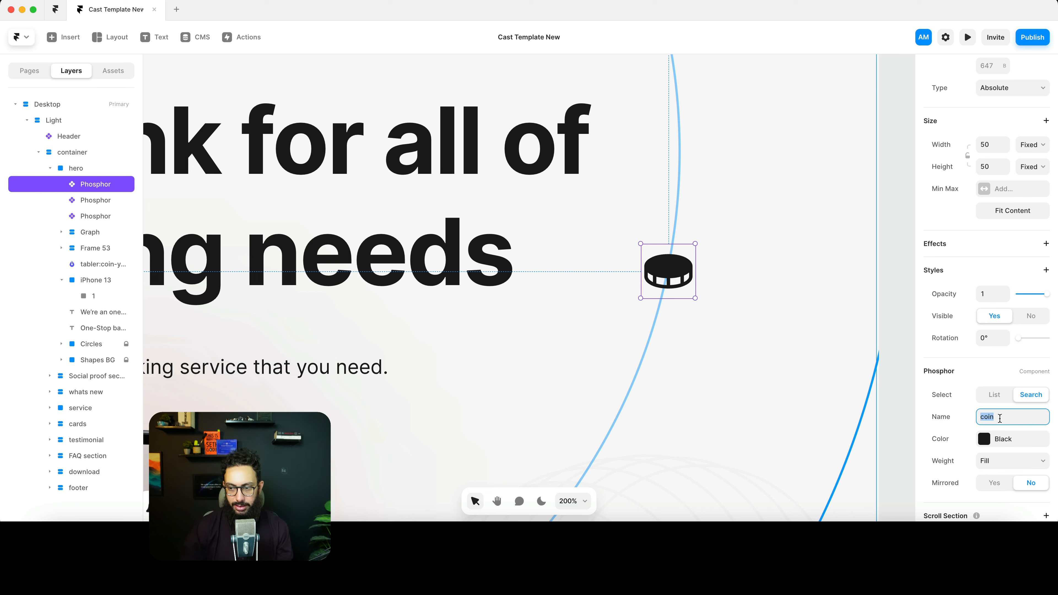
# - Apply the Primay/100% color style to the coin icon
pyautogui.click(1002, 441)
pyautogui.click(1003, 440)
pyautogui.click(1003, 441)
pyautogui.click(805, 466)
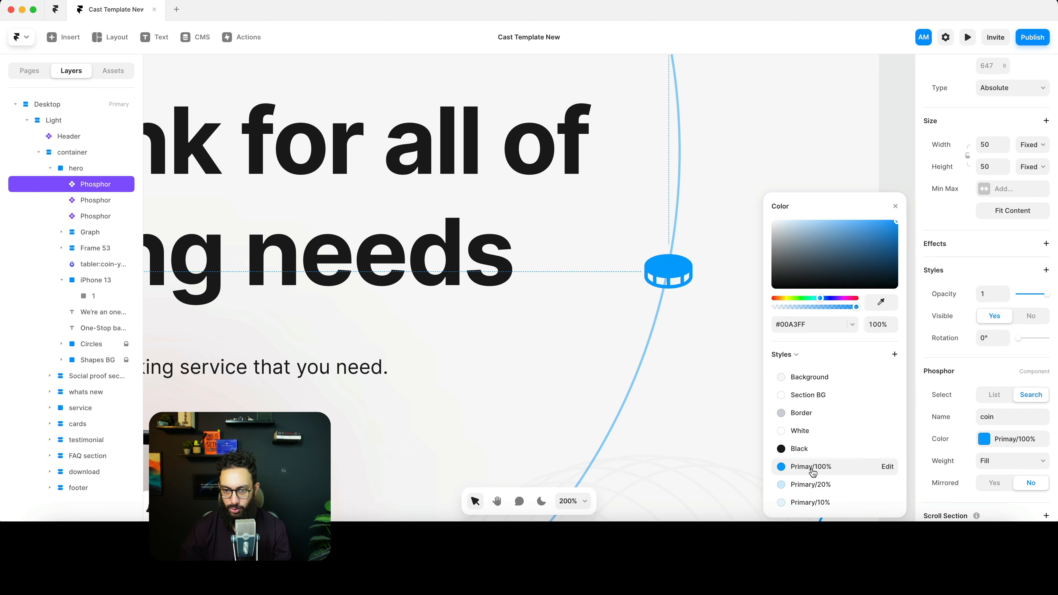
# - Check the coin icons on the Phosphor site, and place a copy of the Bitcoin icon on the circle above the Balance Summary card
pyautogui.press('super+Tab')
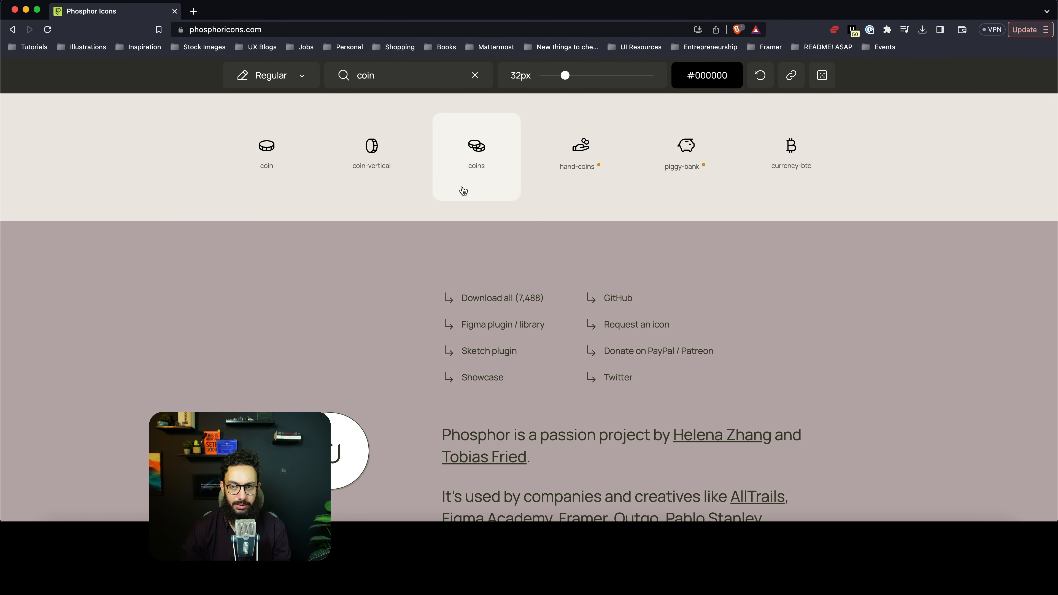
pyautogui.press('super+Tab')
pyautogui.moveTo(785, 183); pyautogui.dragTo(690, 340)
# - Try to set the copied Bitcoin icon to yen using the name search, and undo the change
pyautogui.scroll(-4, 1005, 337)
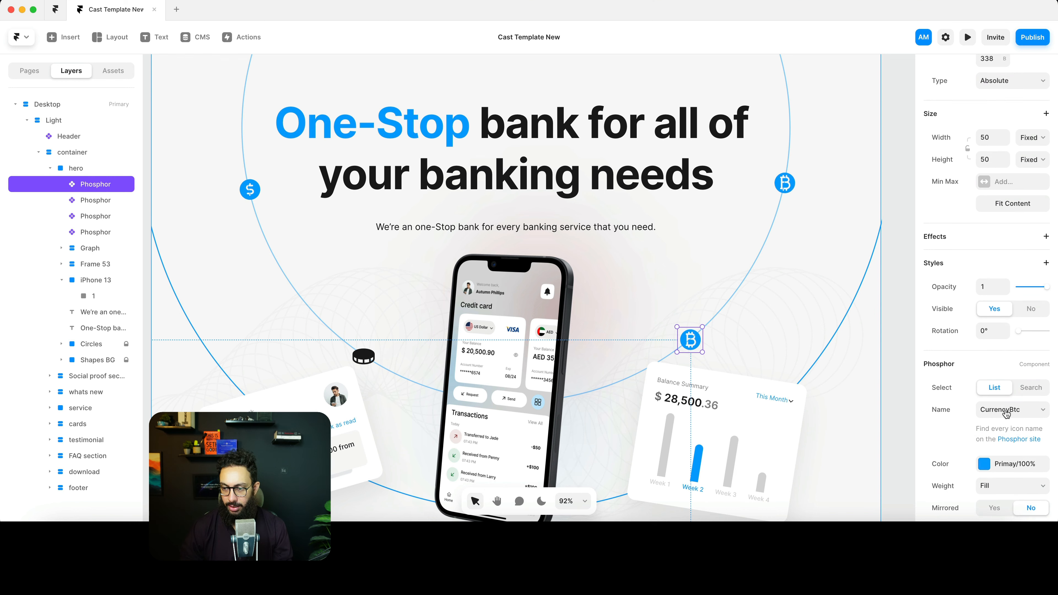
pyautogui.click(1006, 413)
pyautogui.write('en')
pyautogui.press('Escape')
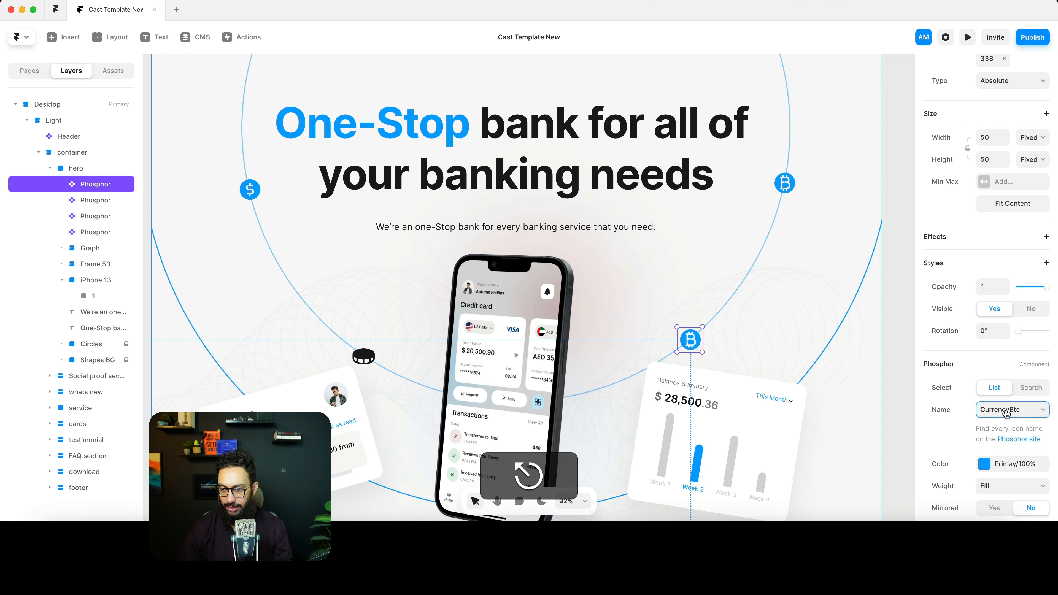
pyautogui.click(1031, 387)
pyautogui.write('yen')
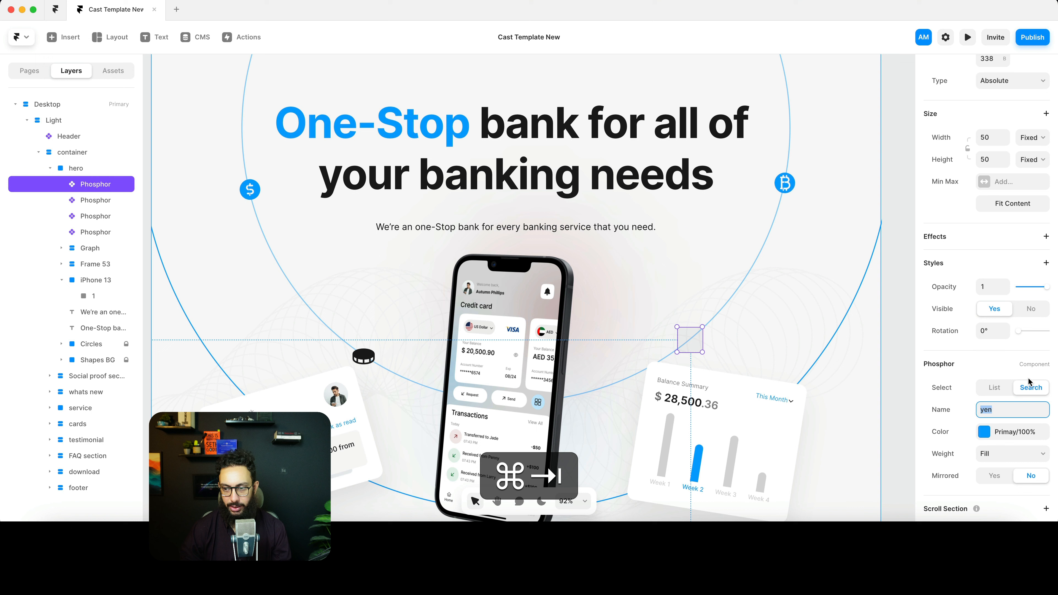
pyautogui.press('super+z')
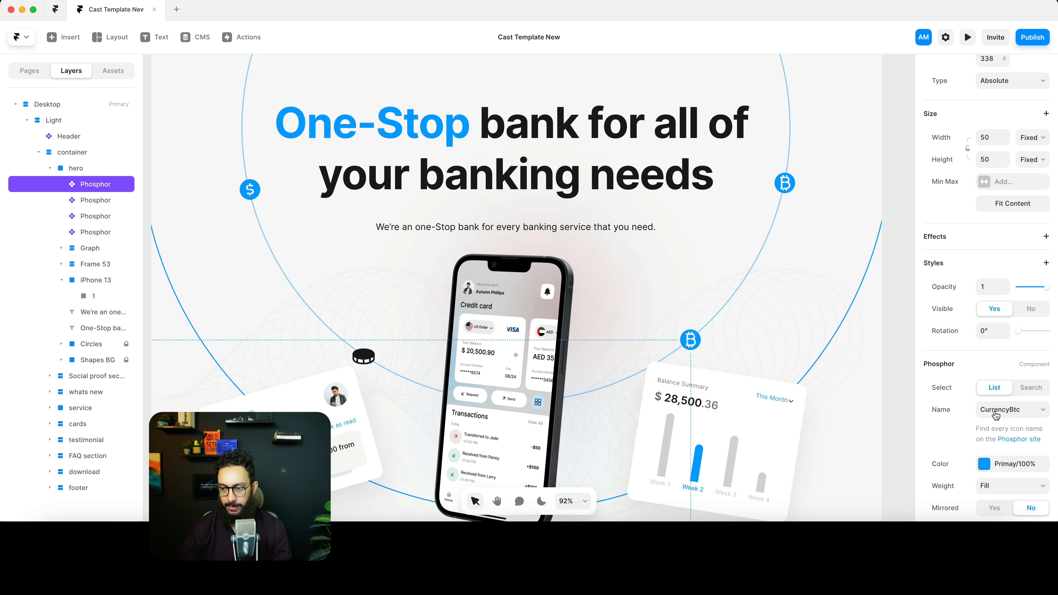
# - Set the copied icon above the Balance Summary card to CurrencyEur from the icon name list
pyautogui.click(995, 411)
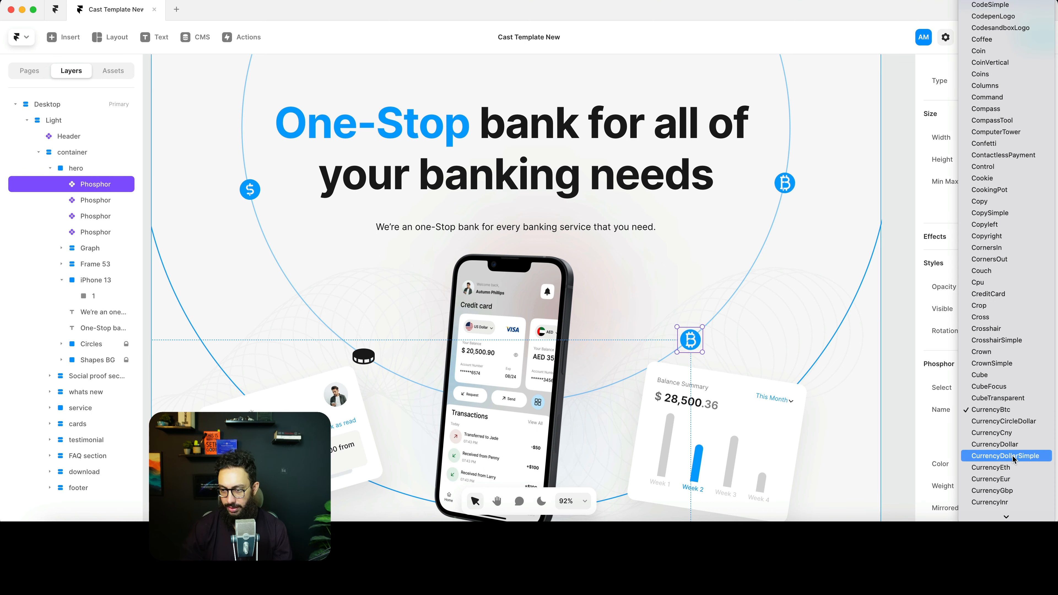
pyautogui.scroll(-3, 1008, 448)
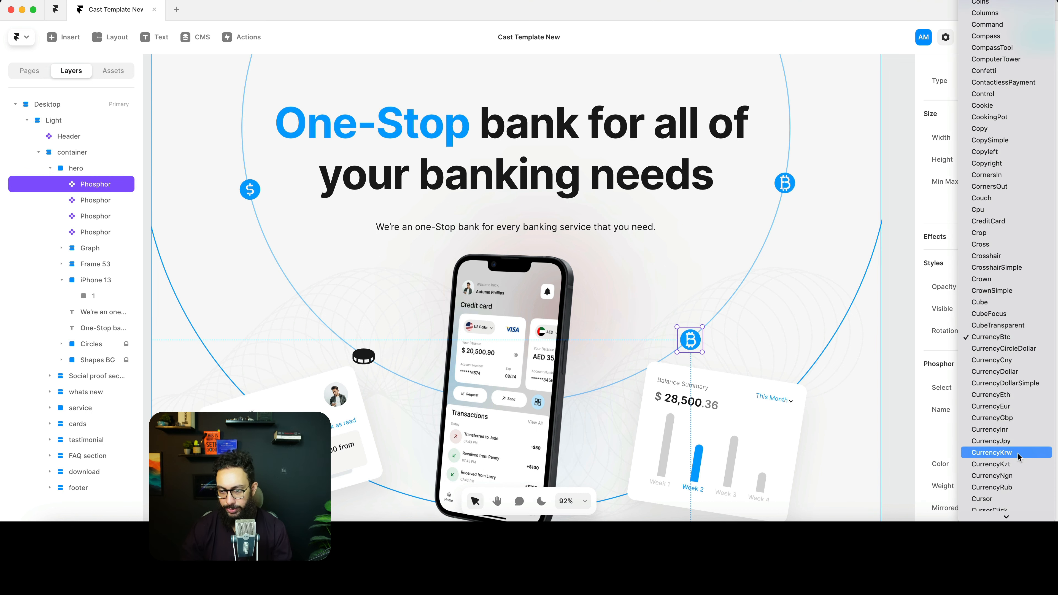
pyautogui.click(1006, 406)
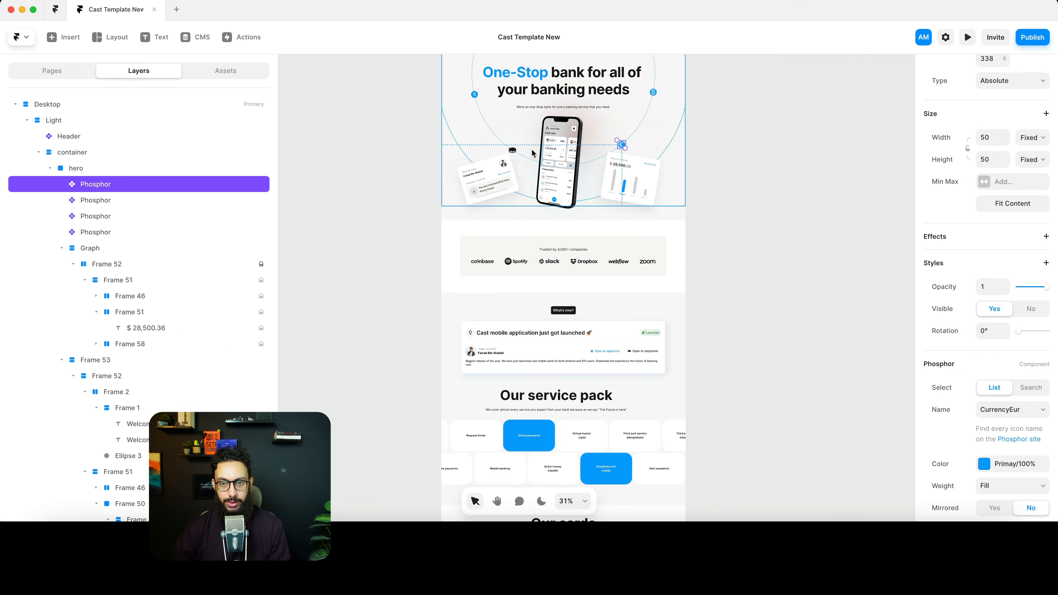
# - Apply the Background color style to the fill of the Light frame
pyautogui.scroll(5, 532, 151)
pyautogui.click(476, 152)
pyautogui.scroll(-5, 532, 154)
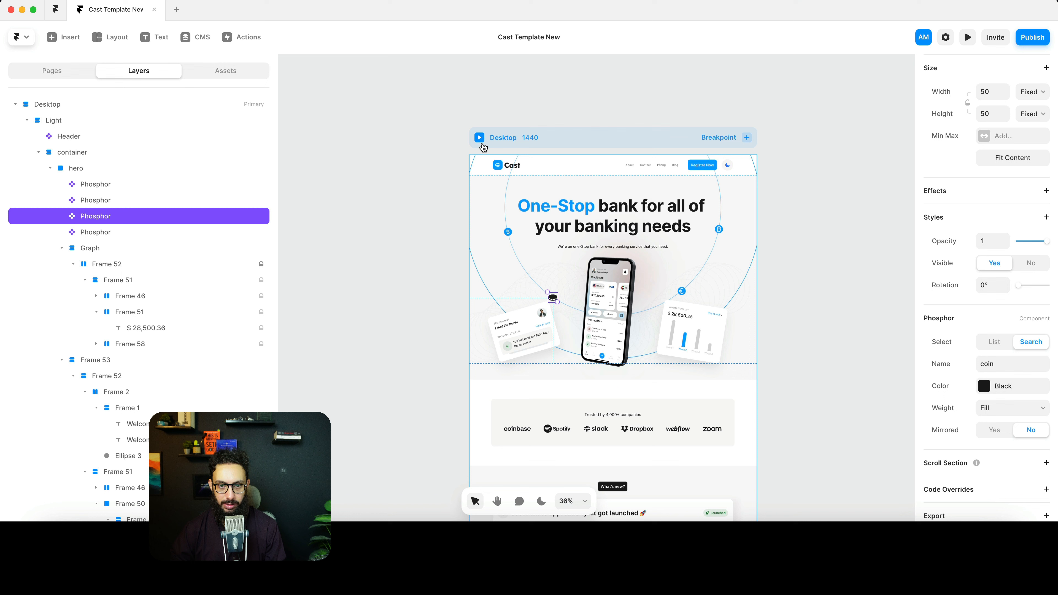
pyautogui.click(485, 162)
pyautogui.click(107, 121)
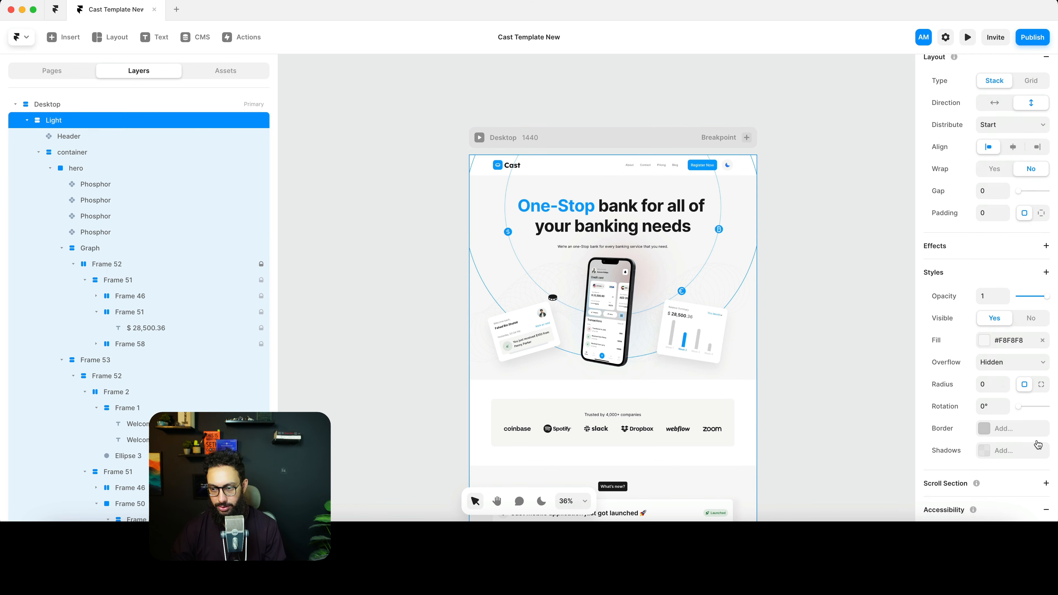
pyautogui.click(1009, 340)
pyautogui.click(808, 377)
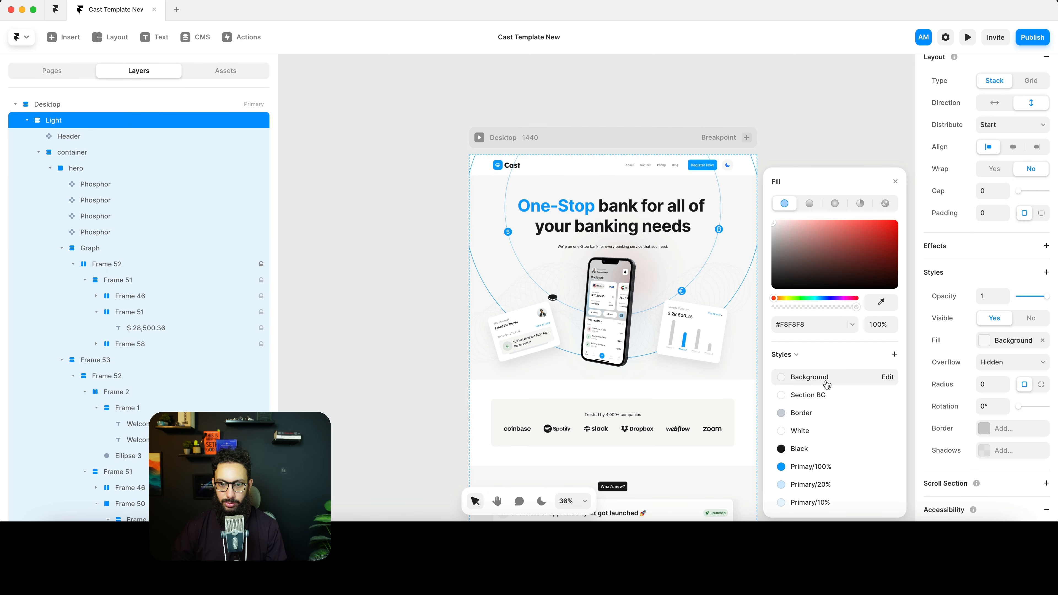
# - Preview the page in dark mode and return to light mode
pyautogui.click(541, 502)
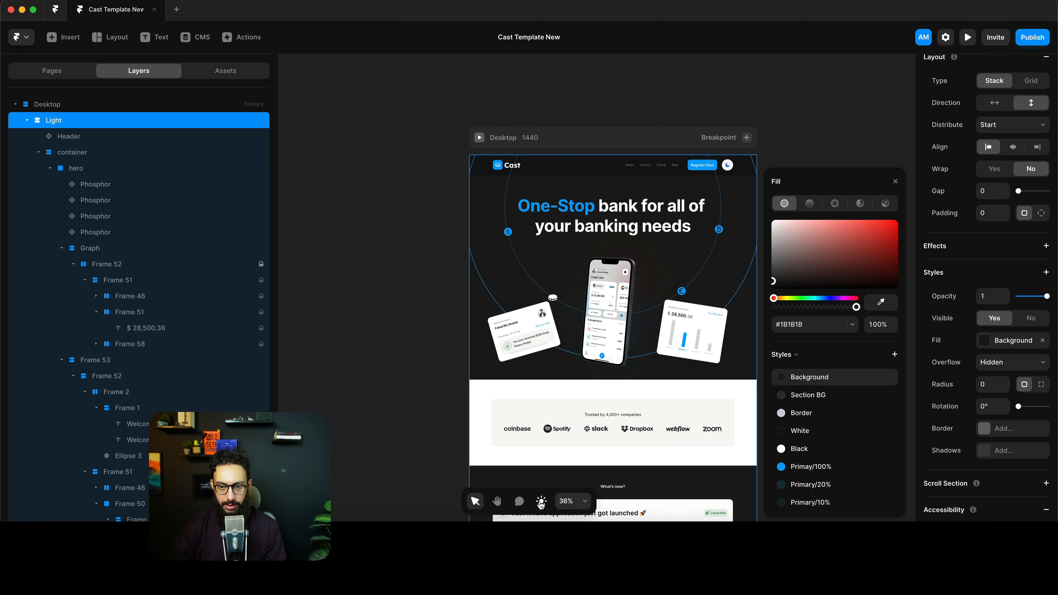
pyautogui.click(541, 502)
pyautogui.scroll(5, 634, 296)
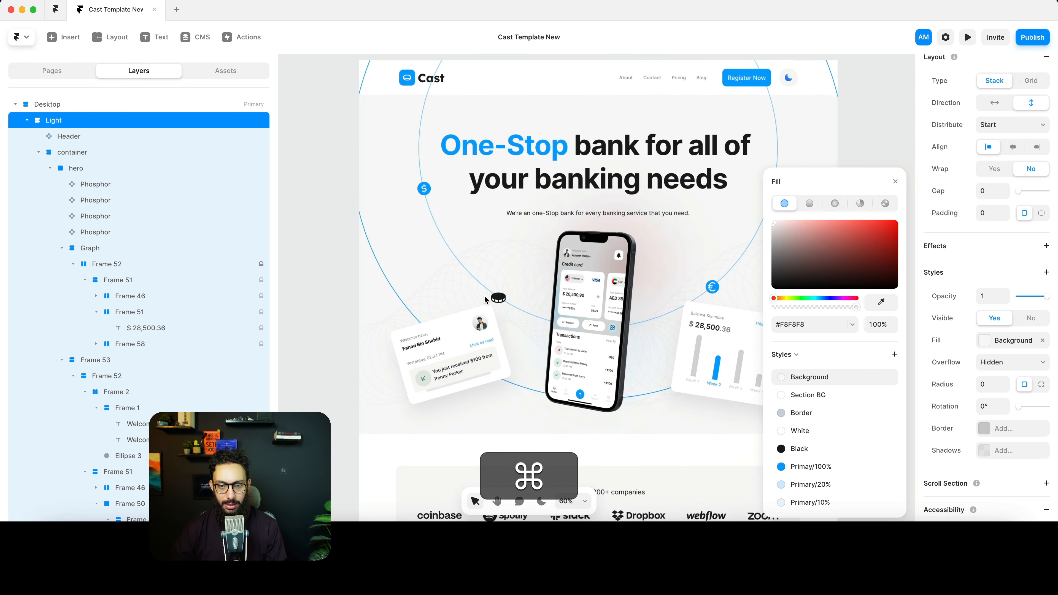
# - Collapse the Graph and Frame 53 layers inside the hero section
pyautogui.click(509, 264)
pyautogui.scroll(3, 513, 275)
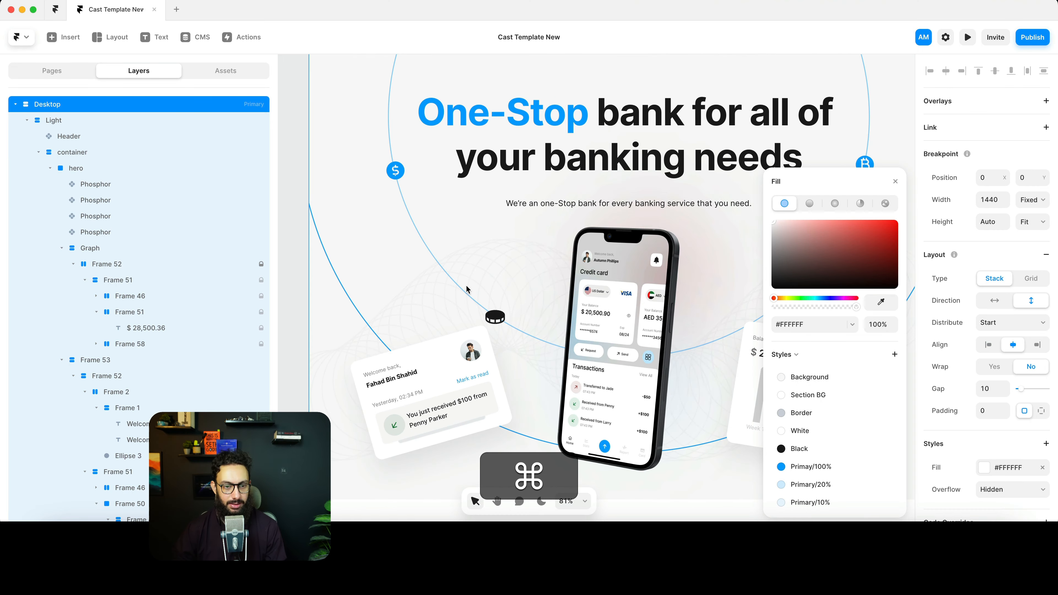
pyautogui.click(116, 250)
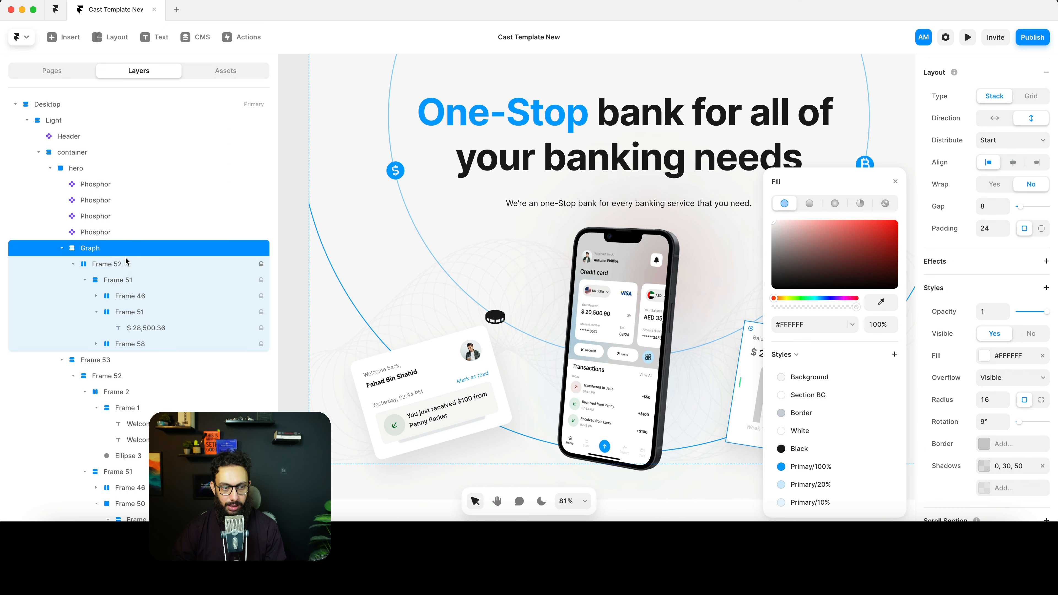
pyautogui.click(524, 319)
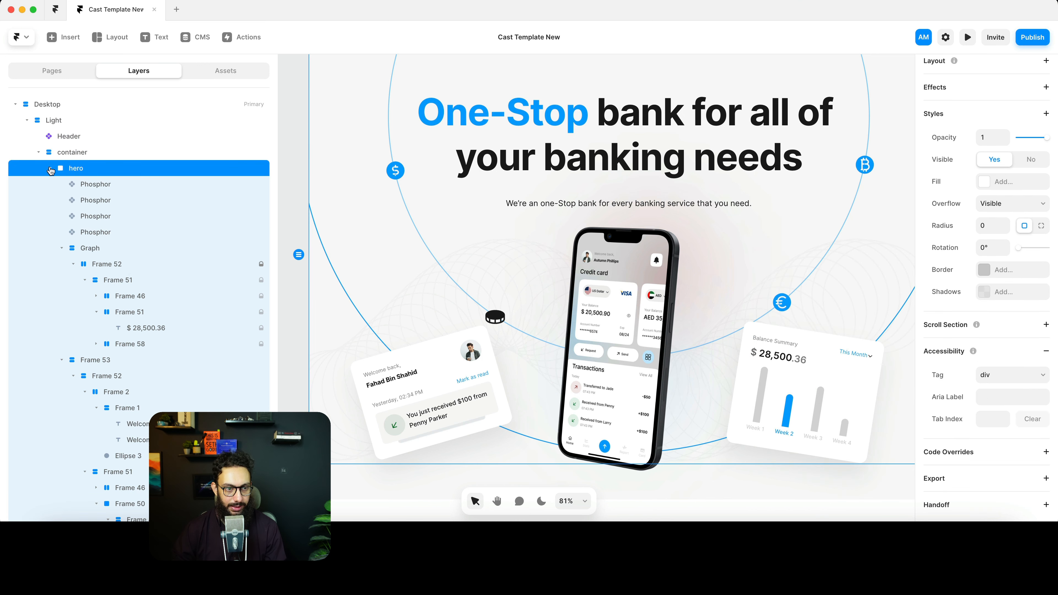
pyautogui.click(61, 249)
pyautogui.click(61, 264)
# - Apply the Black color style to the border of all the ellipses in Shapes BG
pyautogui.scroll(10, 469, 301)
pyautogui.click(102, 376)
pyautogui.click(984, 370)
pyautogui.click(815, 323)
pyautogui.click(807, 455)
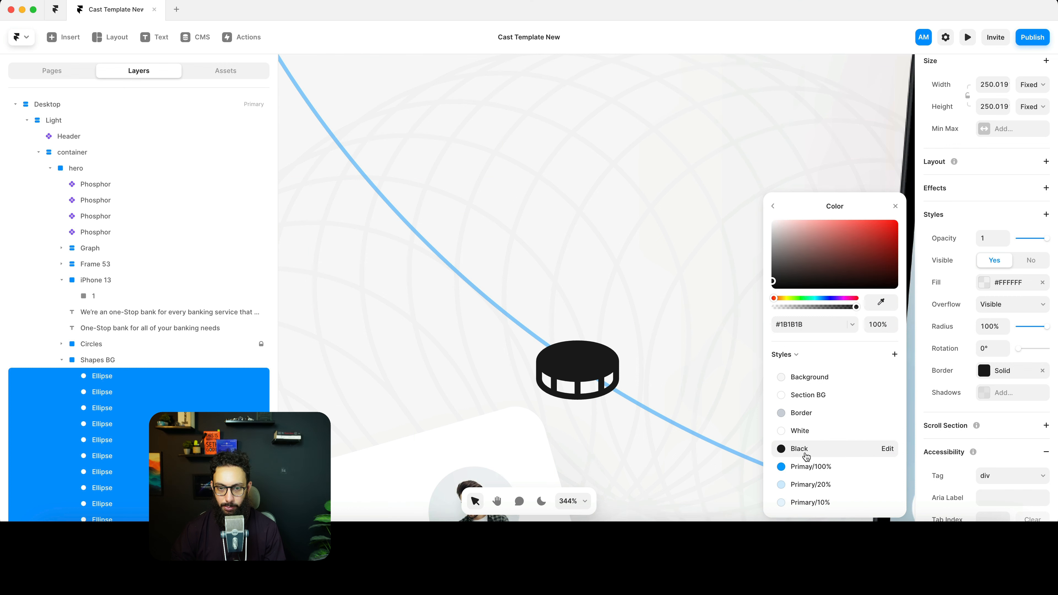
# - Undo the latest border color changes on the Shapes BG ellipses
pyautogui.press('super+z')
pyautogui.press('super+z')
pyautogui.press('super+z')
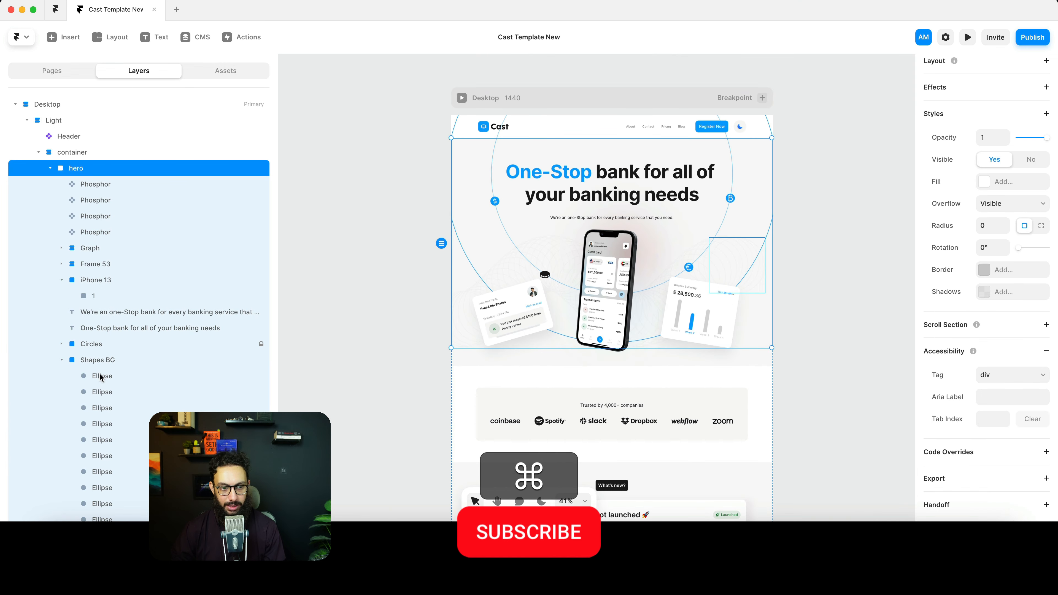
# - Set the opacity of the Shapes BG layer in the hero to 0.04
pyautogui.click(109, 361)
pyautogui.click(123, 345)
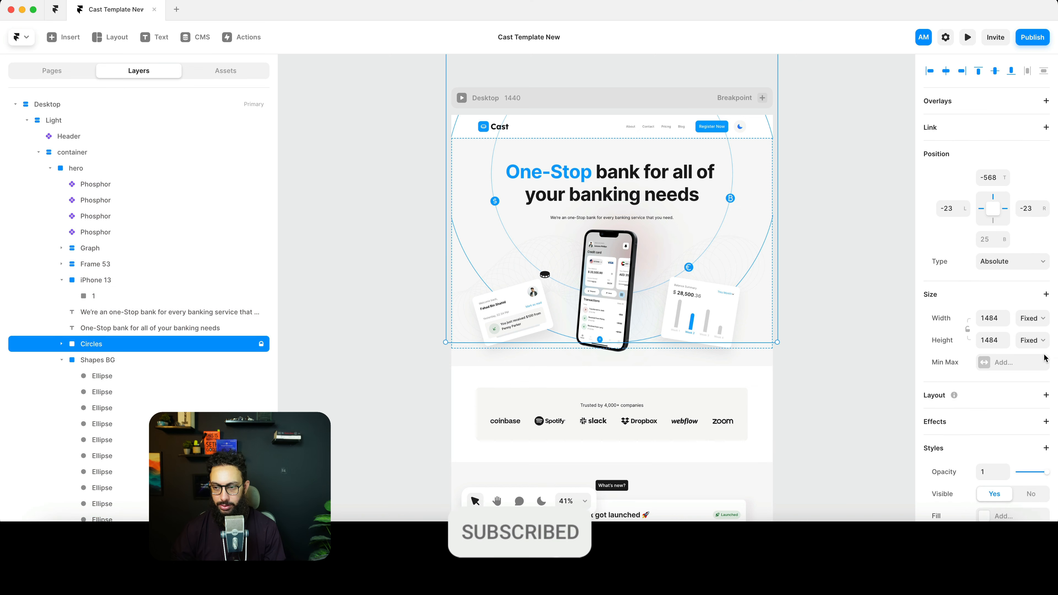
pyautogui.click(170, 360)
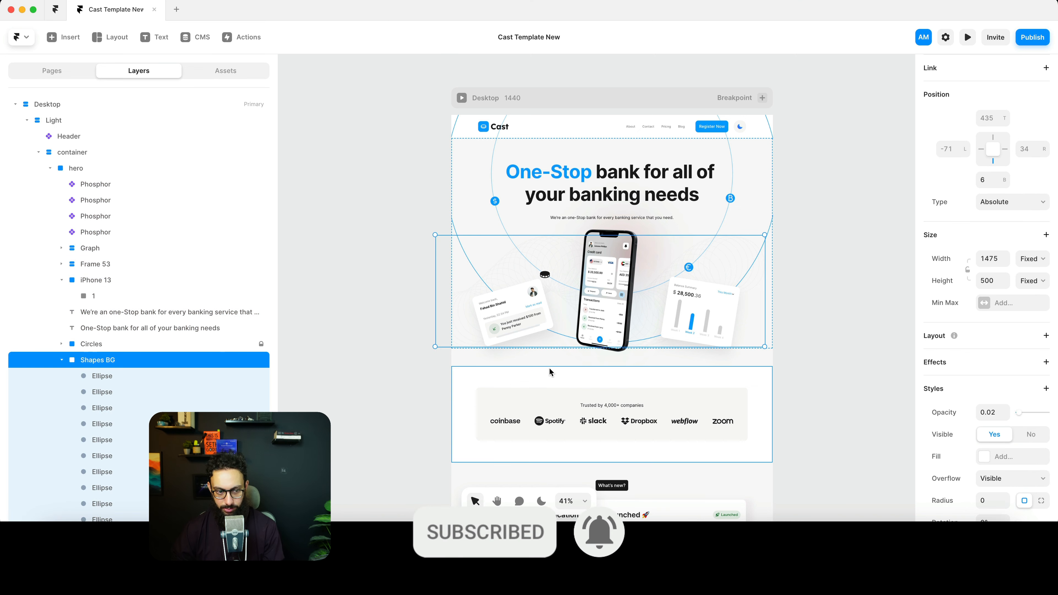
pyautogui.click(998, 413)
pyautogui.press('Right')
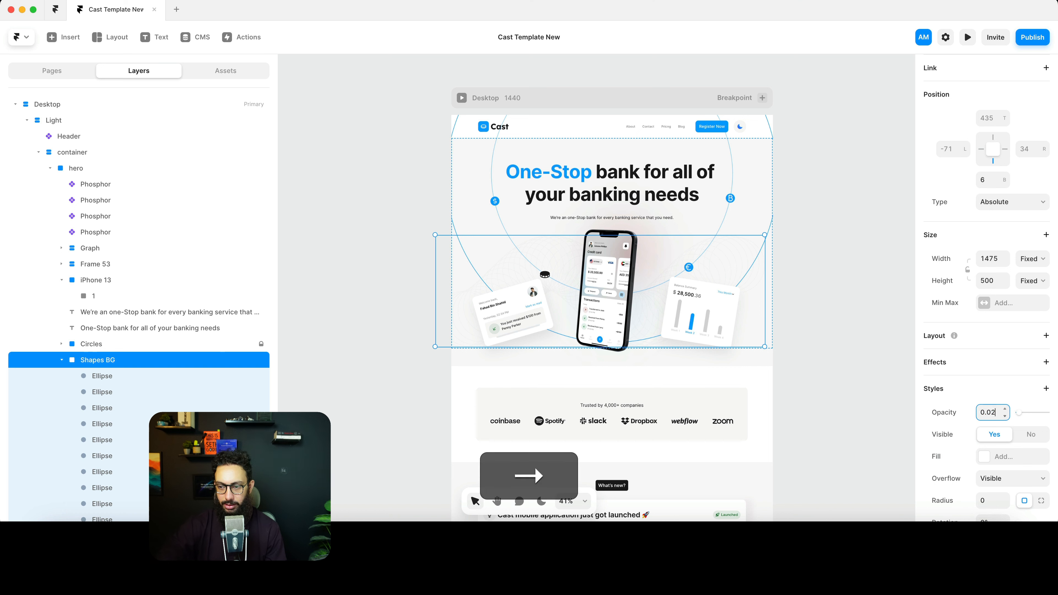
pyautogui.press('BackSpace')
pyautogui.write('4')
pyautogui.press('Return')
pyautogui.click(817, 220)
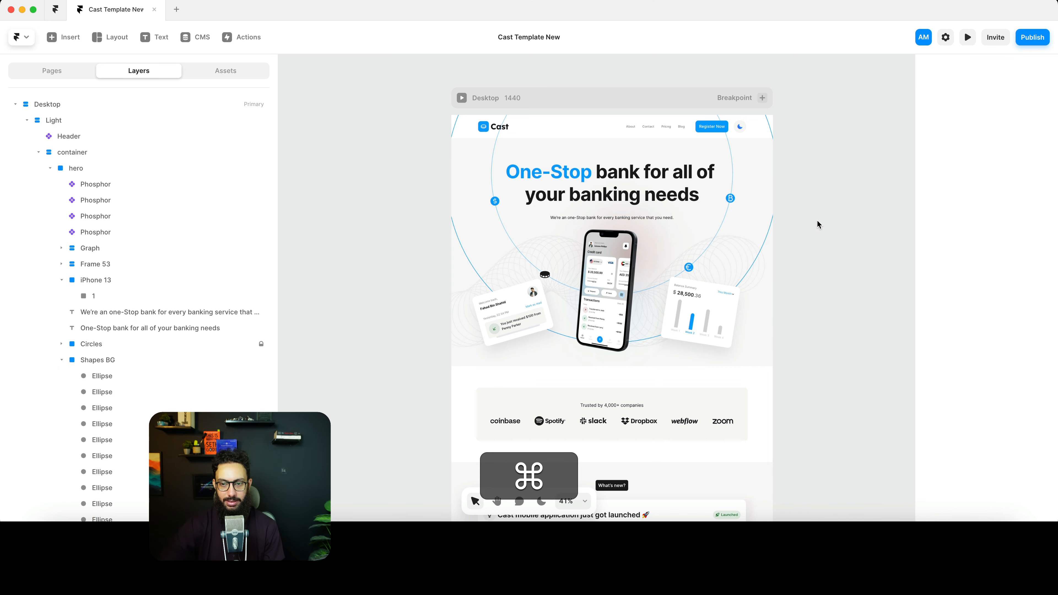
# - Check the hero's background shapes in dark mode and switch back to light mode
pyautogui.click(541, 512)
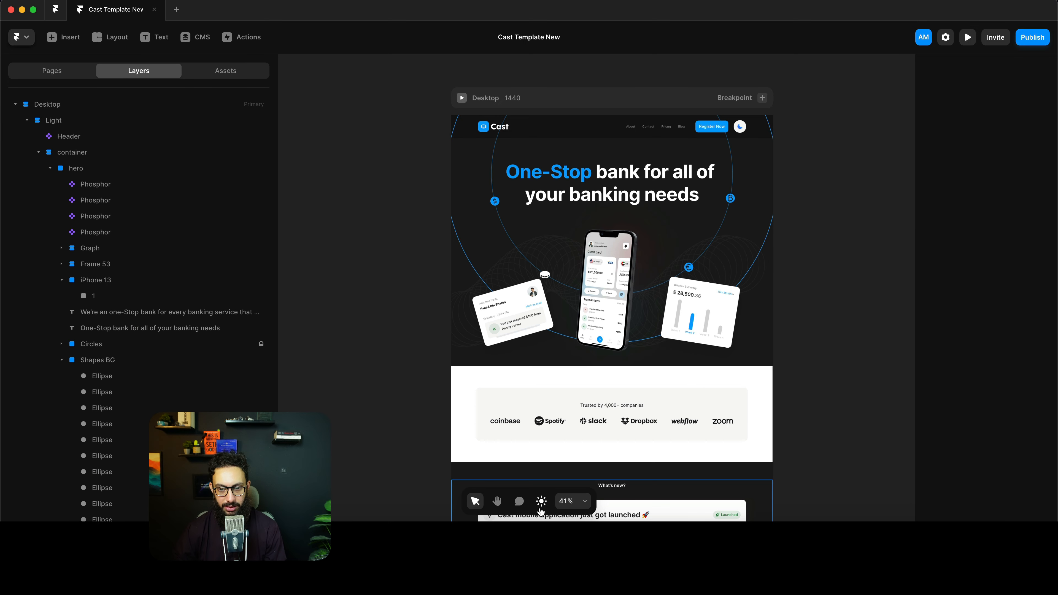
pyautogui.click(541, 510)
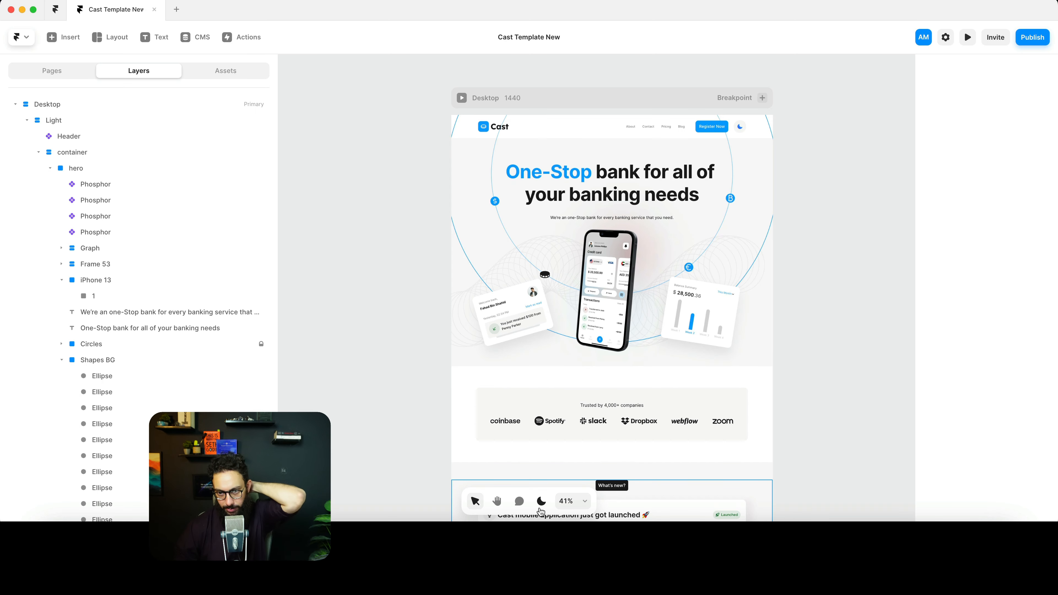
# - Try the Border color style on the notification card's "Welcome back," text and undo it
pyautogui.scroll(5, 603, 315)
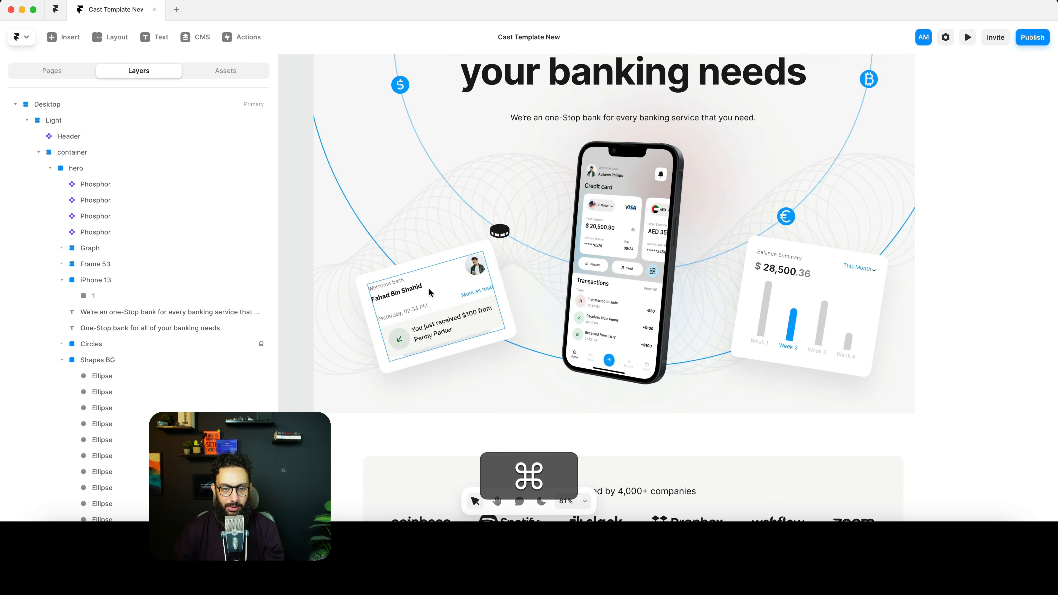
pyautogui.keyDown('super'); pyautogui.click(412, 292); pyautogui.keyUp('super')
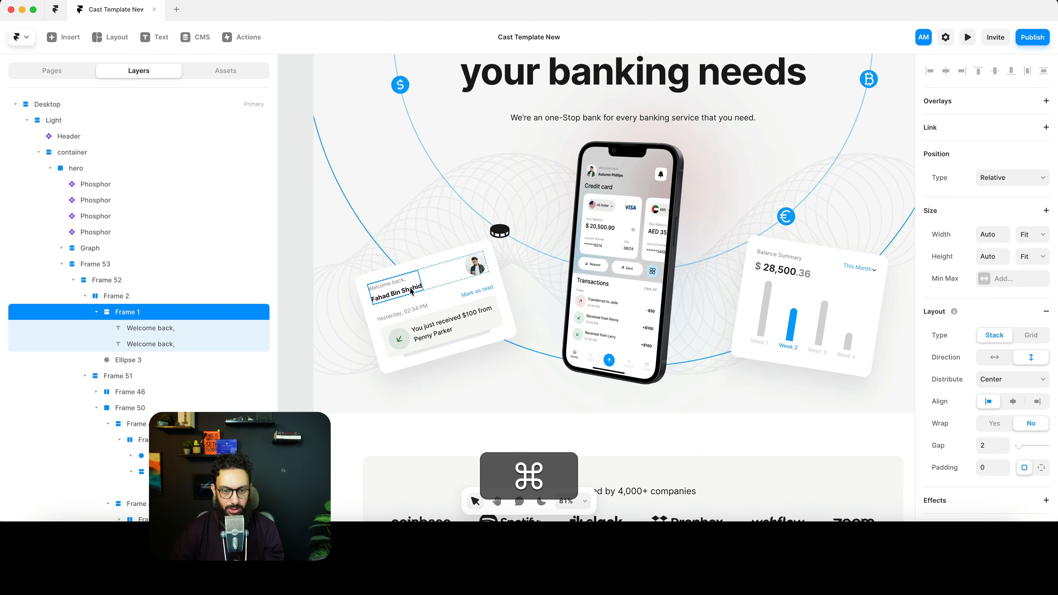
pyautogui.click(382, 290)
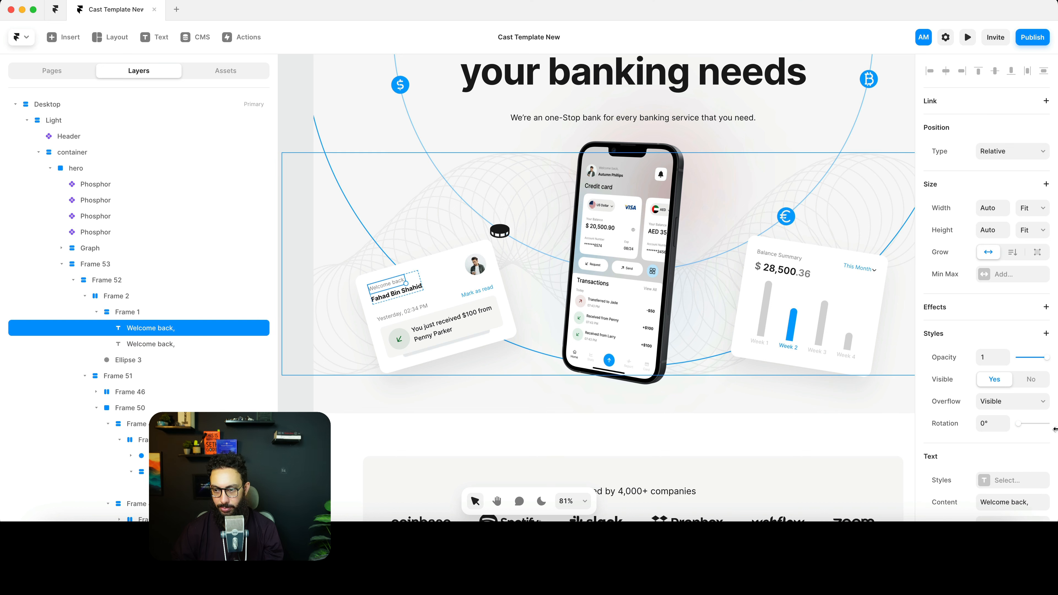
pyautogui.scroll(-5, 1000, 429)
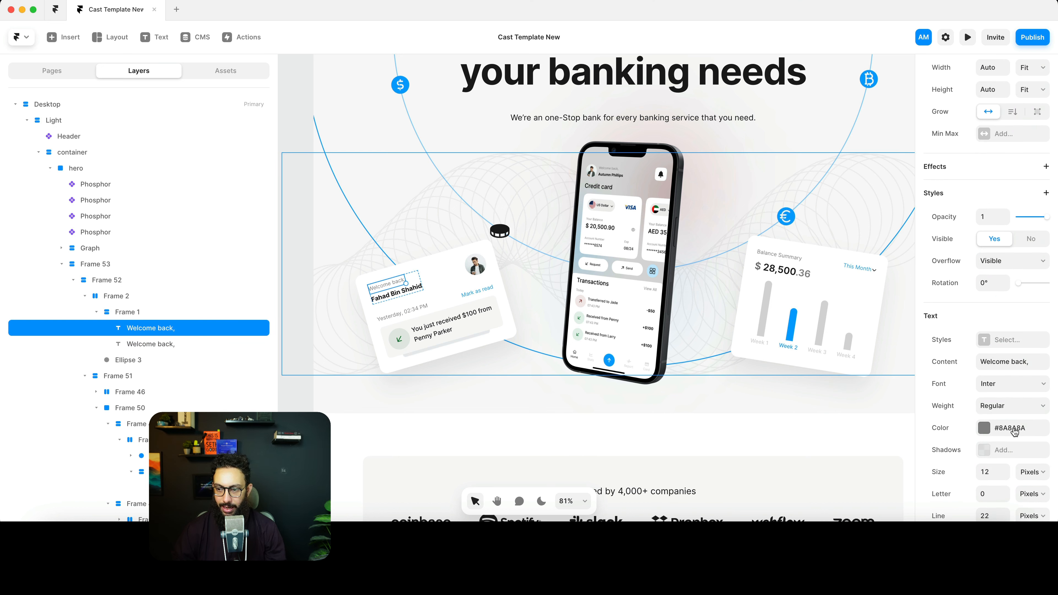
pyautogui.click(1015, 433)
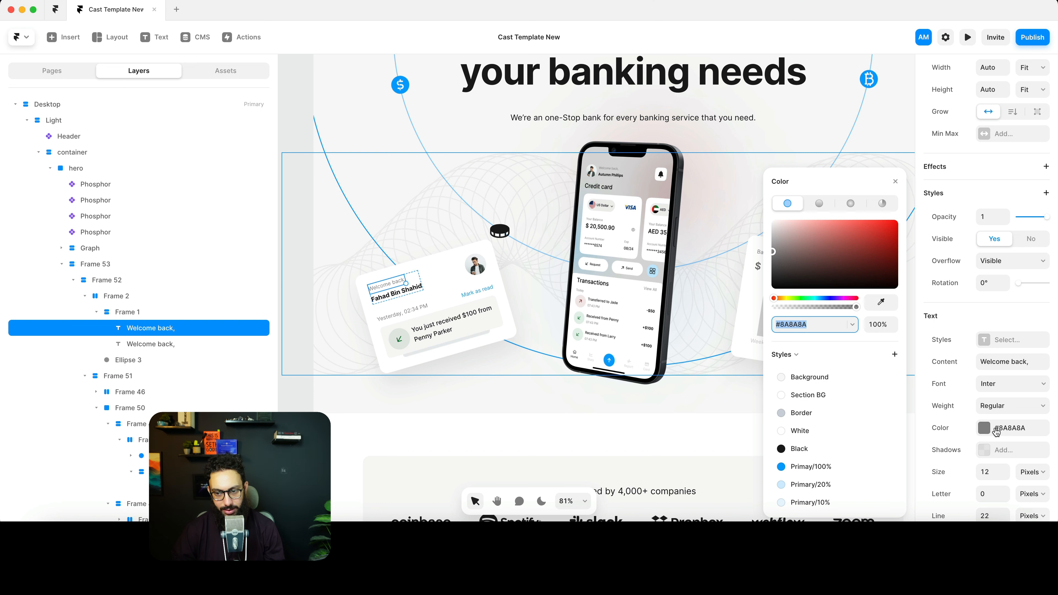
pyautogui.click(802, 414)
pyautogui.press('super+z')
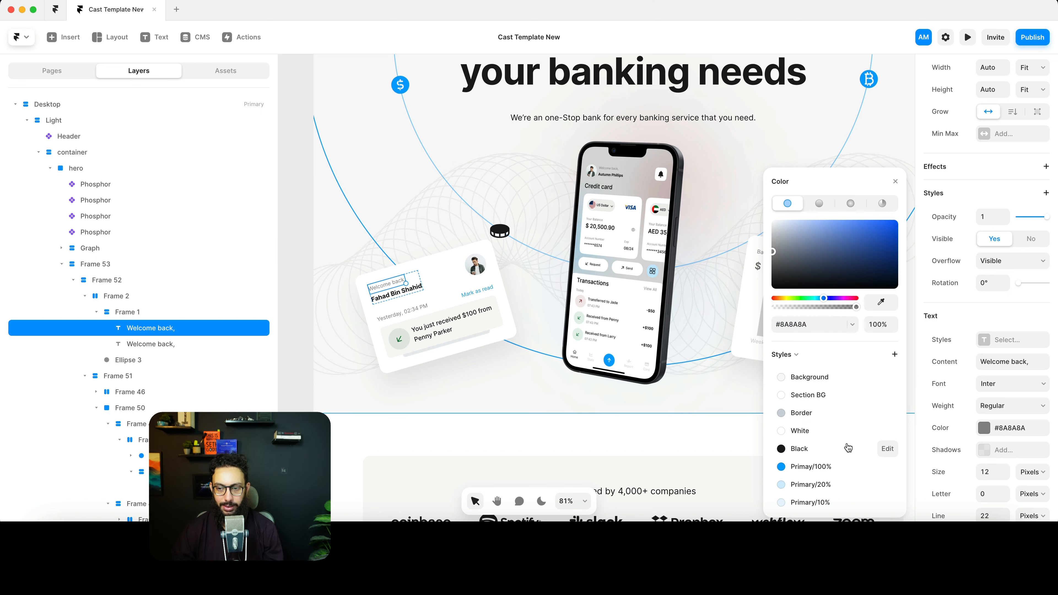
pyautogui.press('super+Tab')
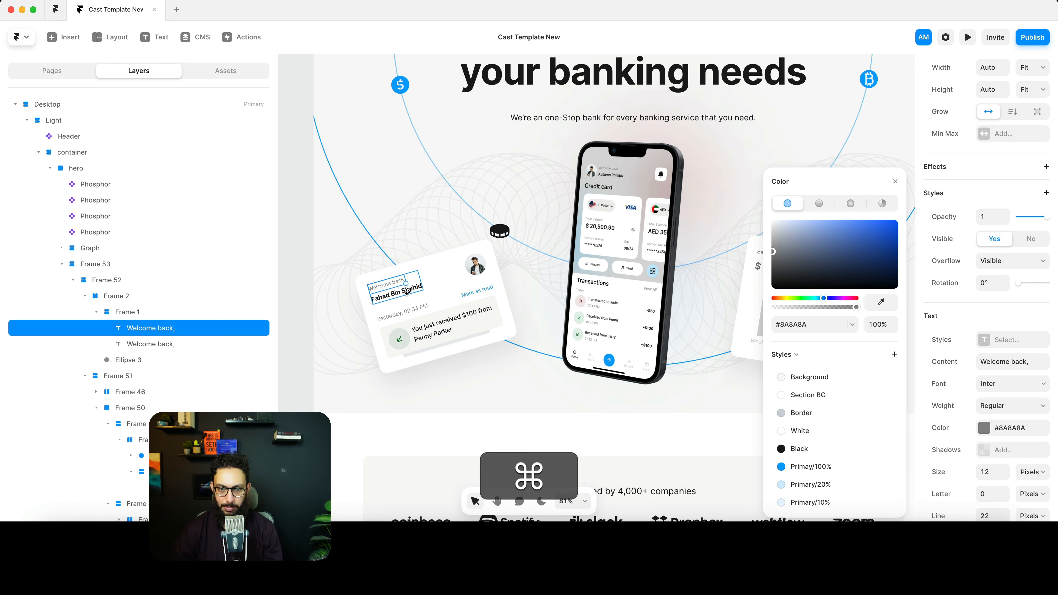
# - Check the text colors of the name, payment message and "Yesterday, 02:34 PM" timestamp on the notification card
pyautogui.scroll(5, 409, 289)
pyautogui.keyDown('super'); pyautogui.click(429, 287); pyautogui.keyUp('super')
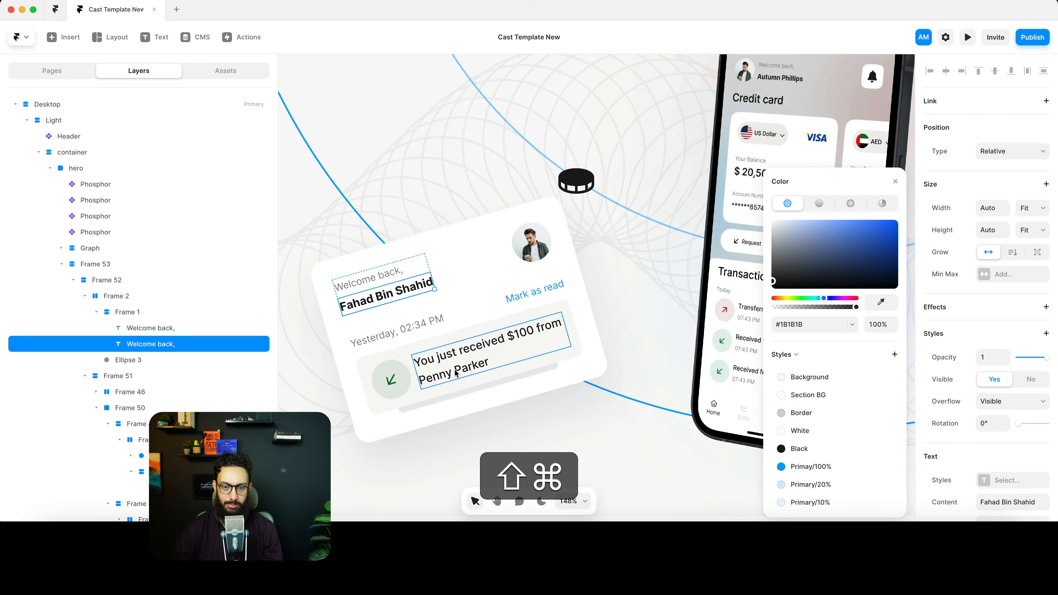
pyautogui.keyDown('shift'); pyautogui.keyDown('super'); pyautogui.click(449, 360); pyautogui.keyUp('super'); pyautogui.keyUp('shift')
pyautogui.hscroll(3, 412, 346)
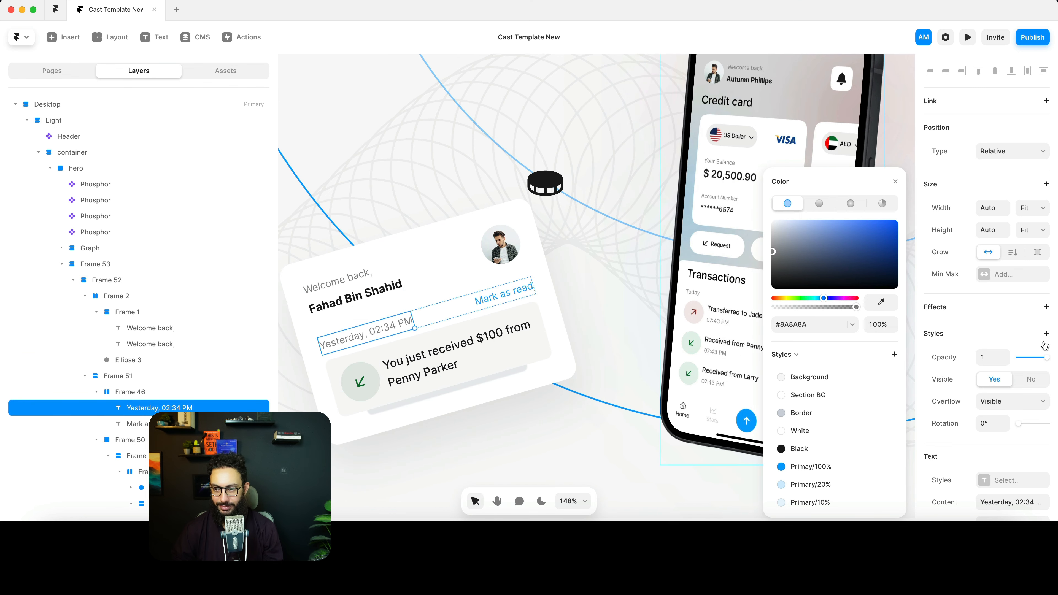
pyautogui.scroll(-5, 1010, 452)
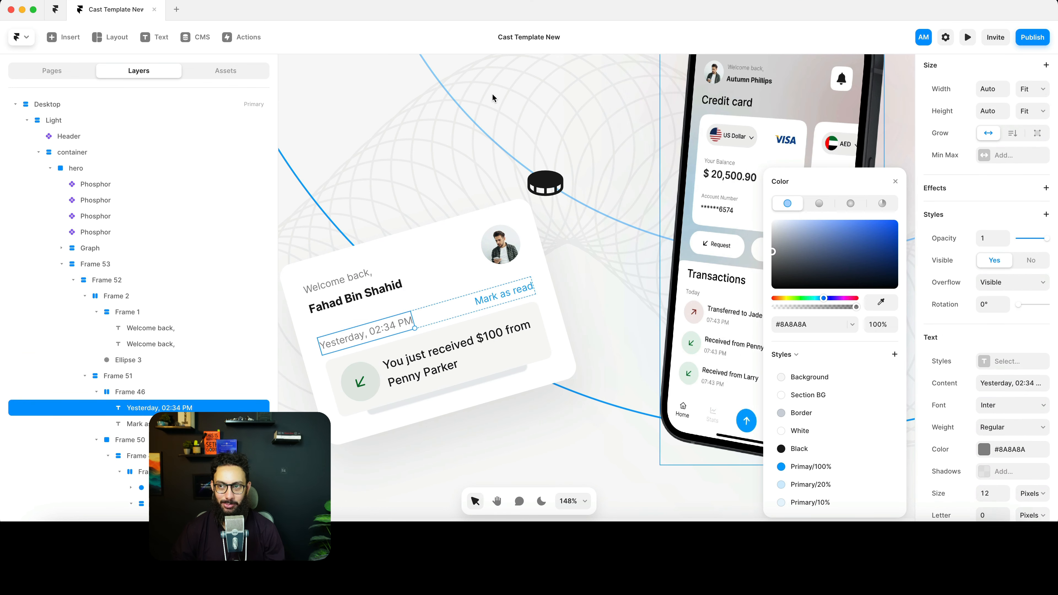
# - Try to select the gray texts on the notification card together with the "Balance Summary" title on the graph card
pyautogui.click(226, 70)
pyautogui.click(337, 278)
pyautogui.keyDown('shift'); pyautogui.click(371, 329); pyautogui.keyUp('shift')
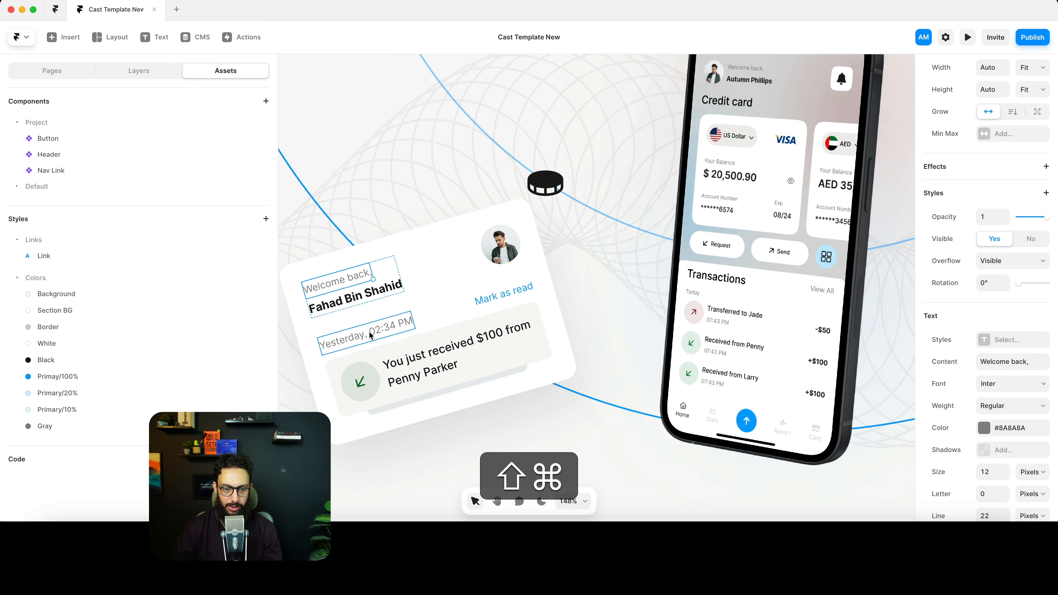
pyautogui.keyDown('shift'); pyautogui.keyDown('super'); pyautogui.click(371, 334); pyautogui.keyUp('super'); pyautogui.keyUp('shift')
pyautogui.hscroll(7, 439, 328)
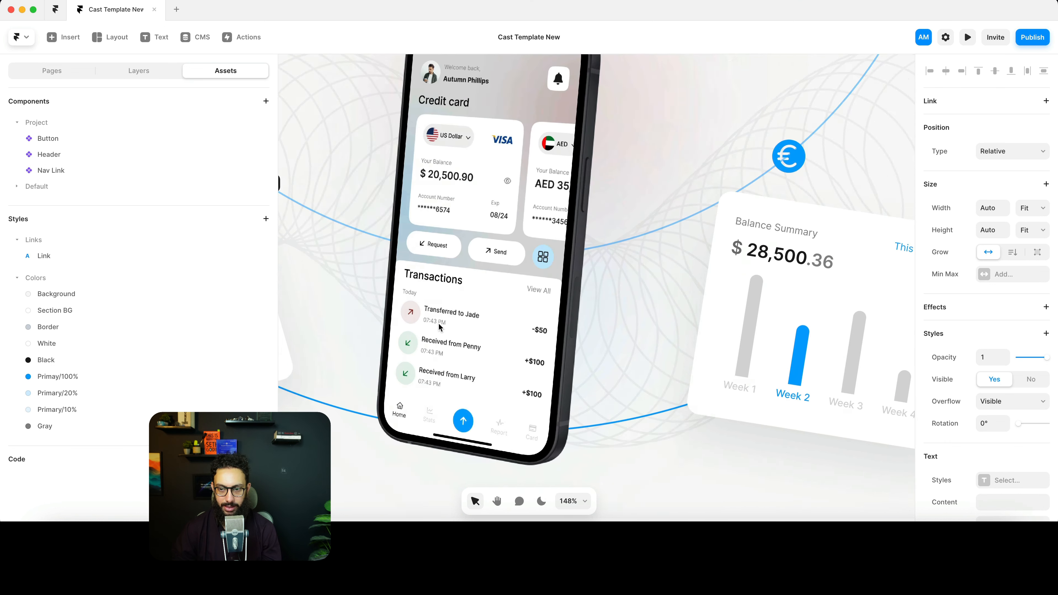
pyautogui.hscroll(8, 440, 327)
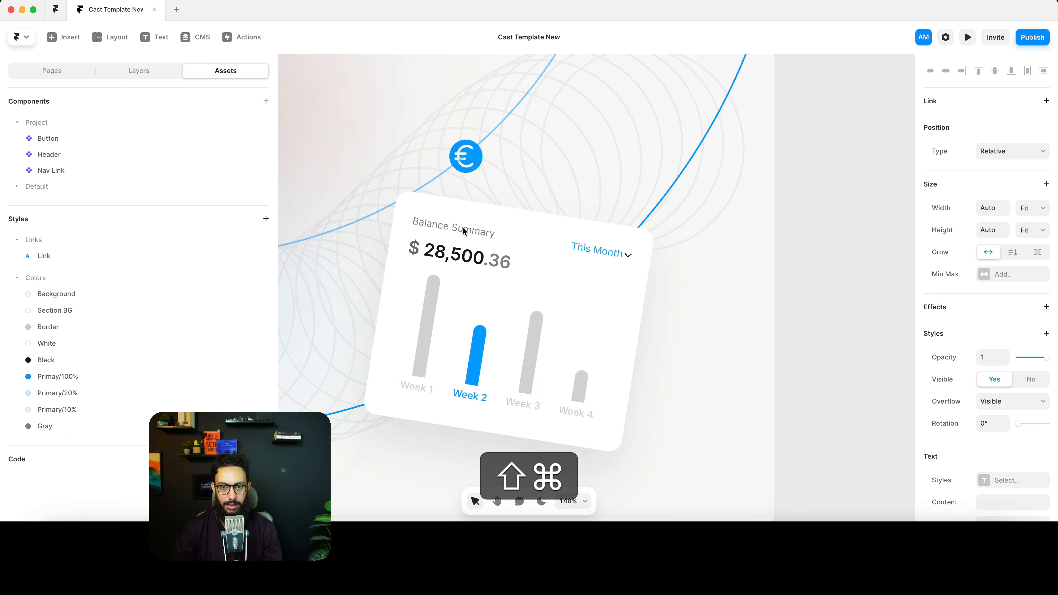
pyautogui.keyDown('shift'); pyautogui.keyDown('super'); pyautogui.click(462, 233); pyautogui.keyUp('super'); pyautogui.keyUp('shift')
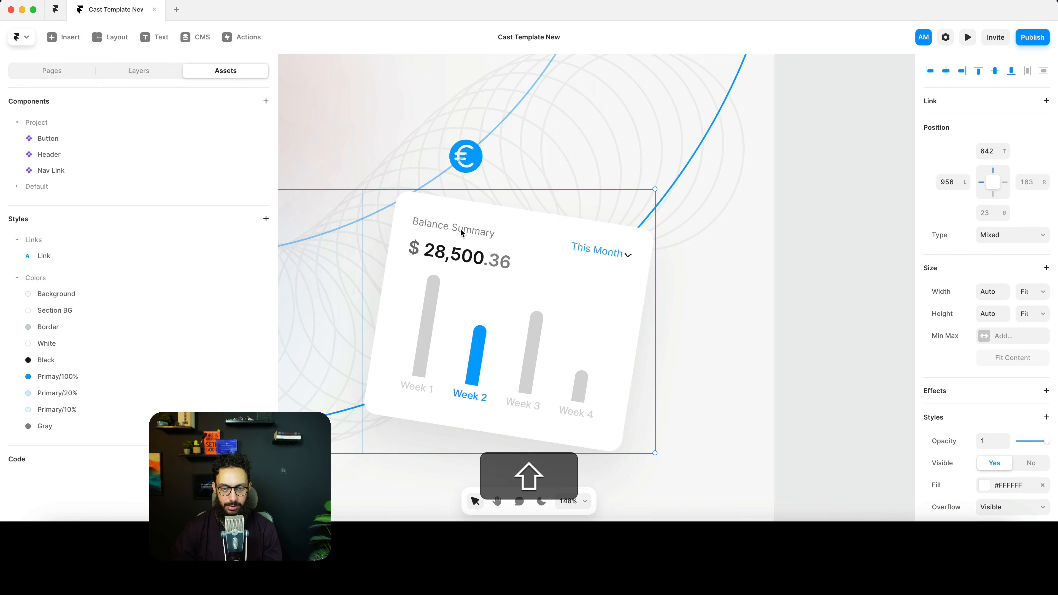
# - Apply the Gray color style to the "Welcome back," and "Yesterday, 02:34 PM" texts on the notification card
pyautogui.hscroll(-10, 461, 231)
pyautogui.click(496, 254)
pyautogui.keyDown('super'); pyautogui.click(496, 287); pyautogui.keyUp('super')
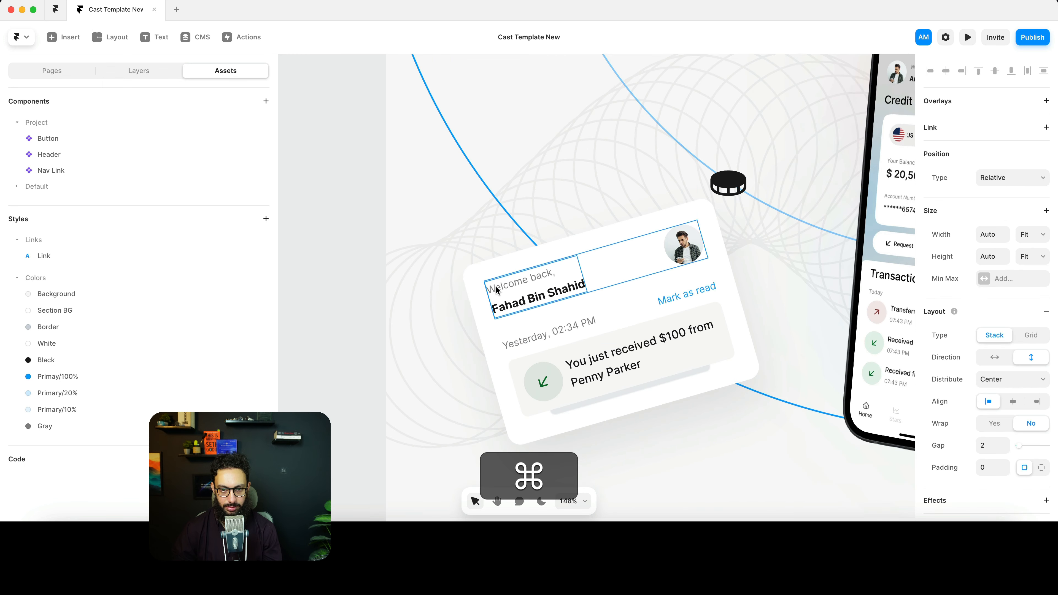
pyautogui.keyDown('super'); pyautogui.click(521, 283); pyautogui.keyUp('super')
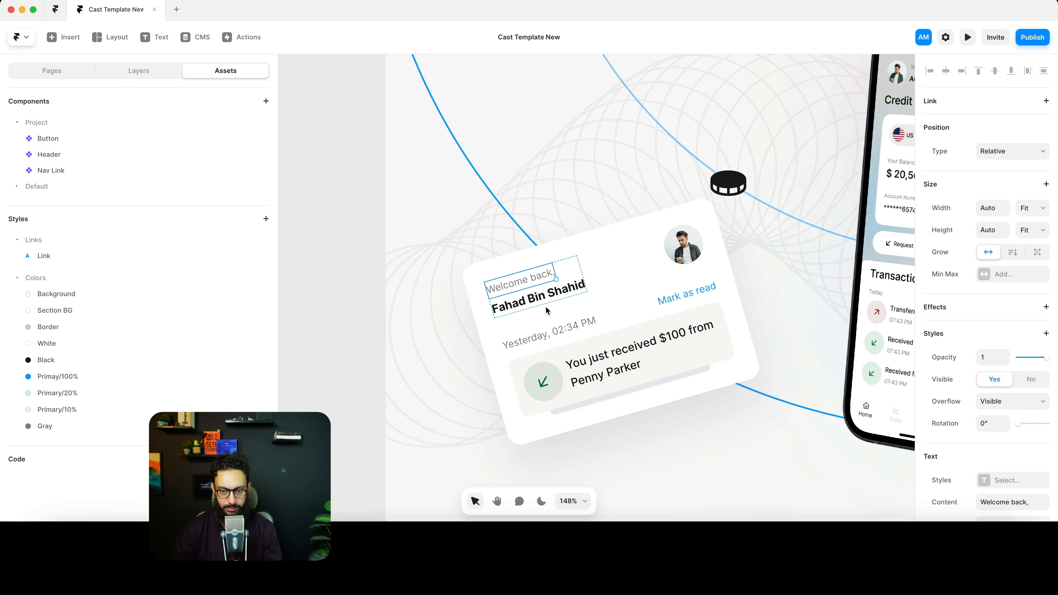
pyautogui.keyDown('shift'); pyautogui.click(546, 334); pyautogui.keyUp('shift')
pyautogui.scroll(-1, 1006, 444)
pyautogui.click(1009, 487)
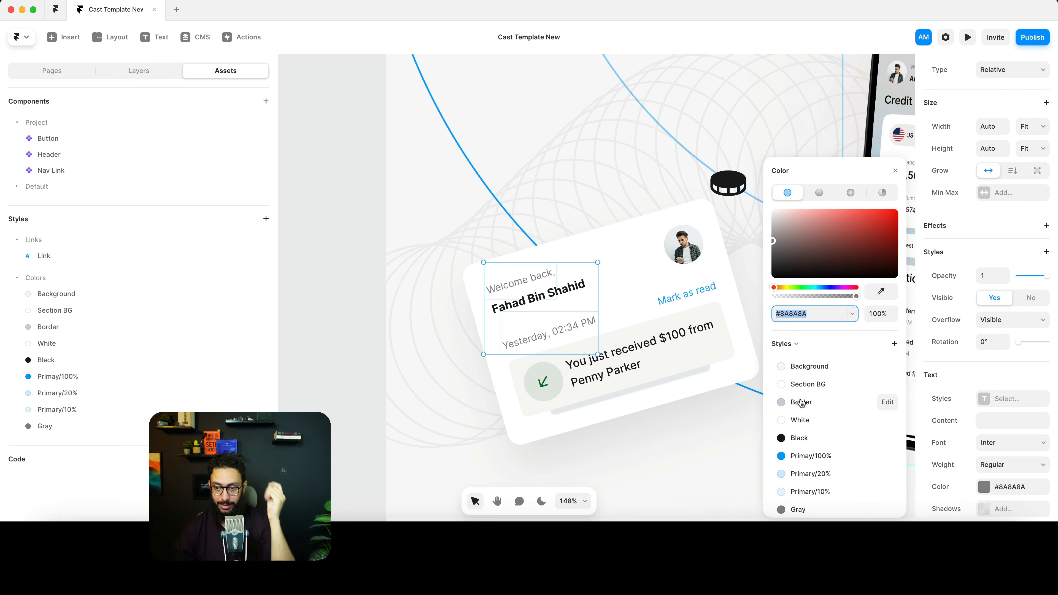
pyautogui.click(798, 510)
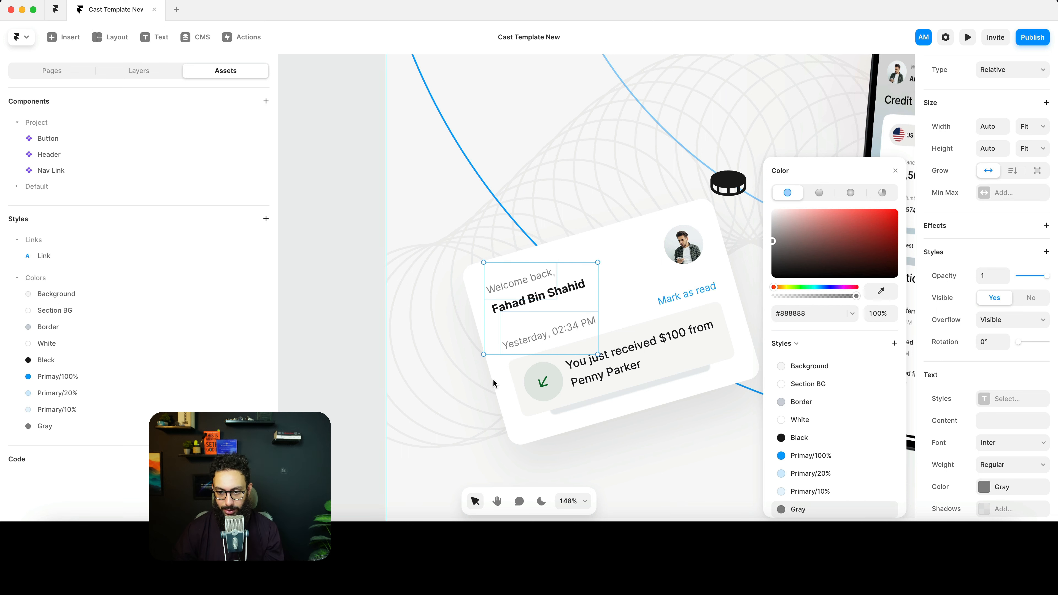
# - Move the Gray color style directly below Black in the project's color styles
pyautogui.click(253, 318)
pyautogui.click(329, 267)
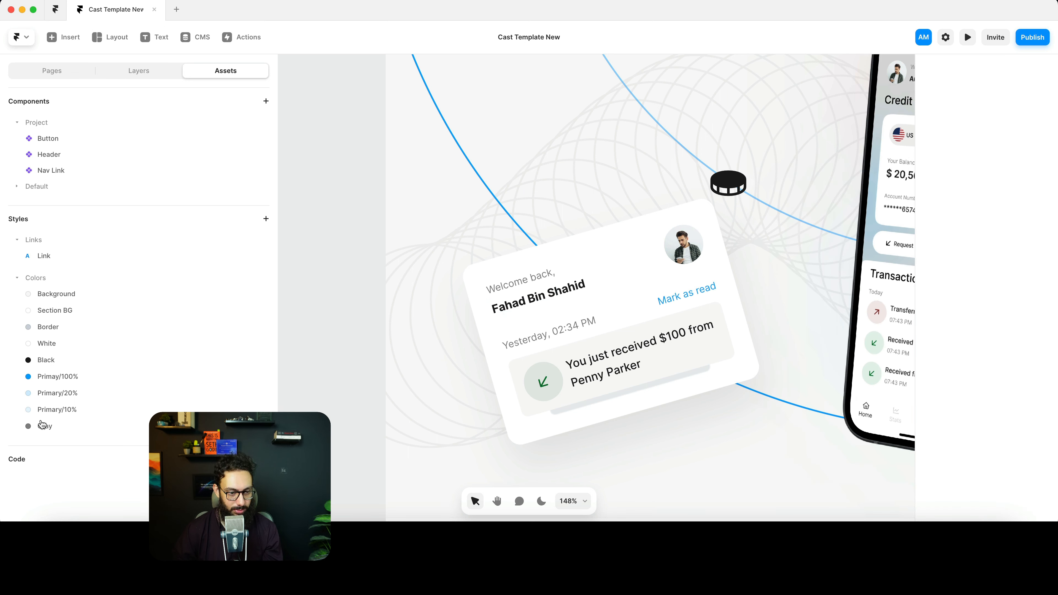
pyautogui.moveTo(42, 425); pyautogui.dragTo(45, 360)
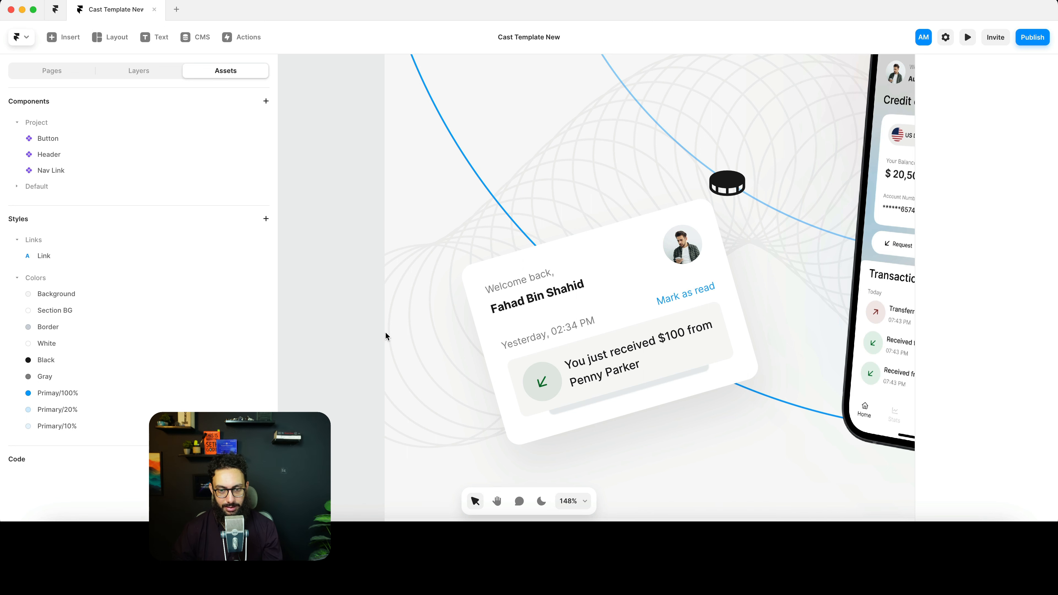
# - Apply the White color style to the fill of the notification card
pyautogui.click(562, 330)
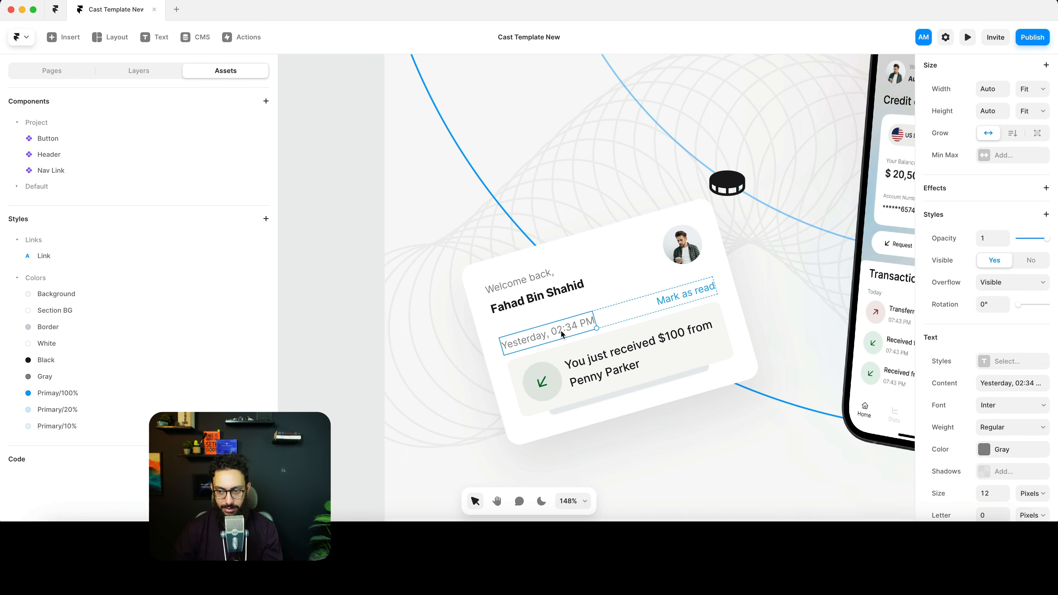
pyautogui.click(577, 366)
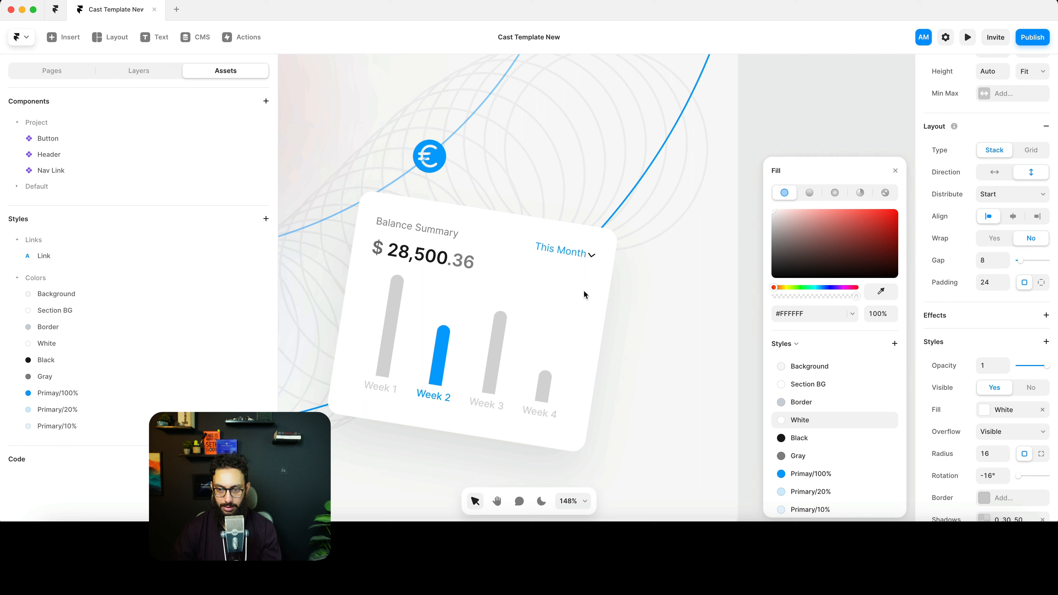
pyautogui.press('super+z')
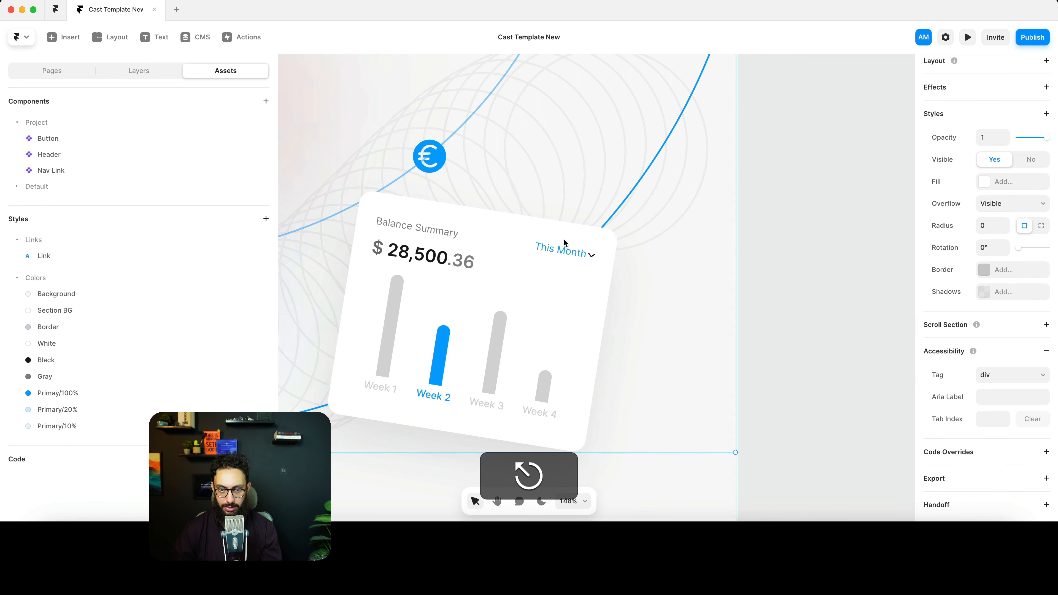
# - Apply the White color style to the fill of the Balance Summary graph card
pyautogui.click(395, 244)
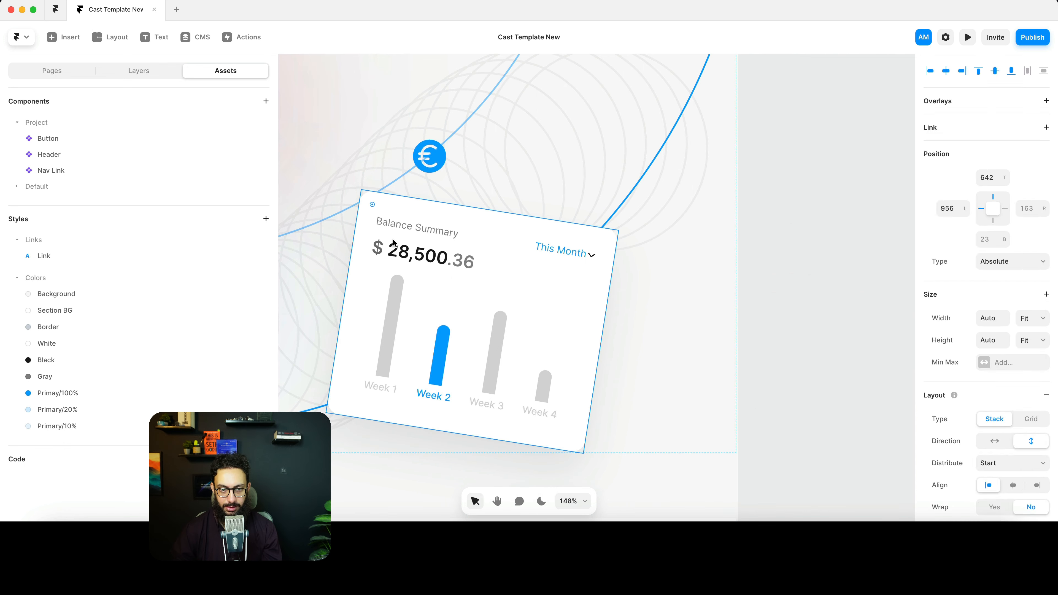
pyautogui.click(1009, 356)
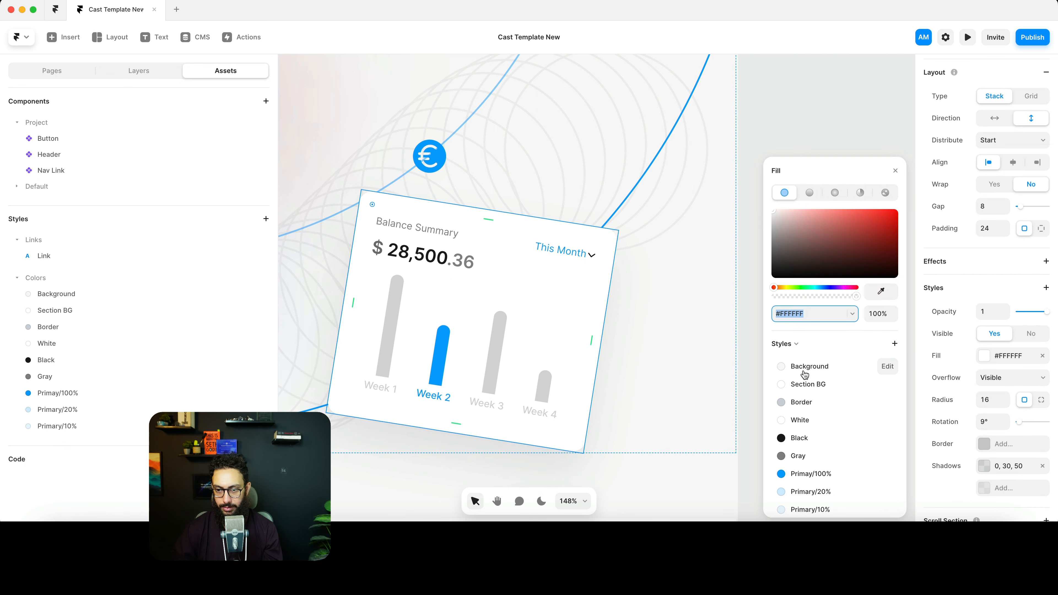
pyautogui.write('wh')
pyautogui.click(803, 421)
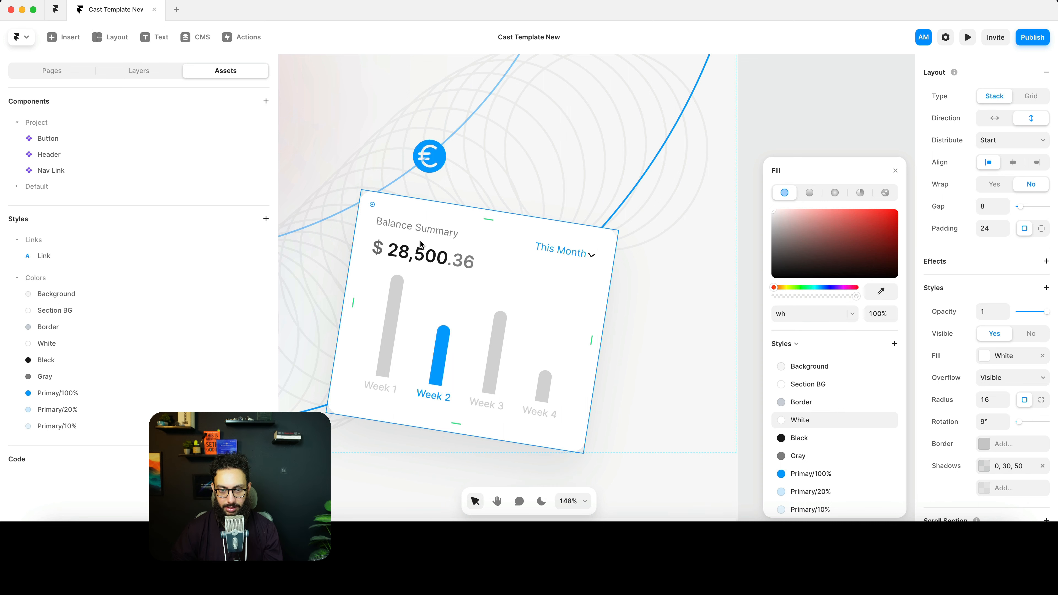
pyautogui.click(757, 261)
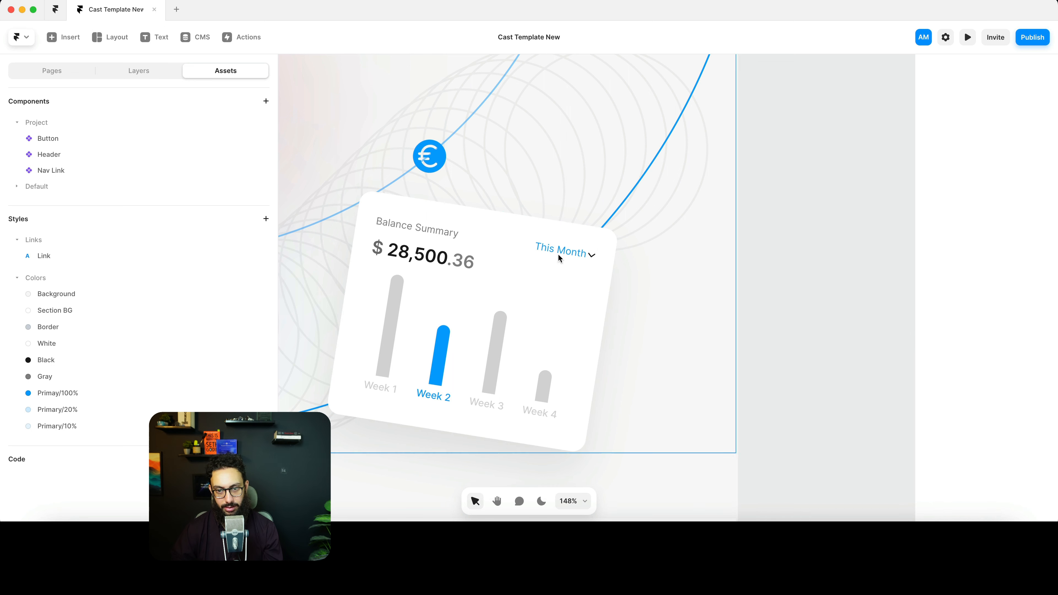
# - Apply the Border color style to the gray Week 1, Week 3 and Week 4 bars in the Balance Summary graph
pyautogui.click(393, 227)
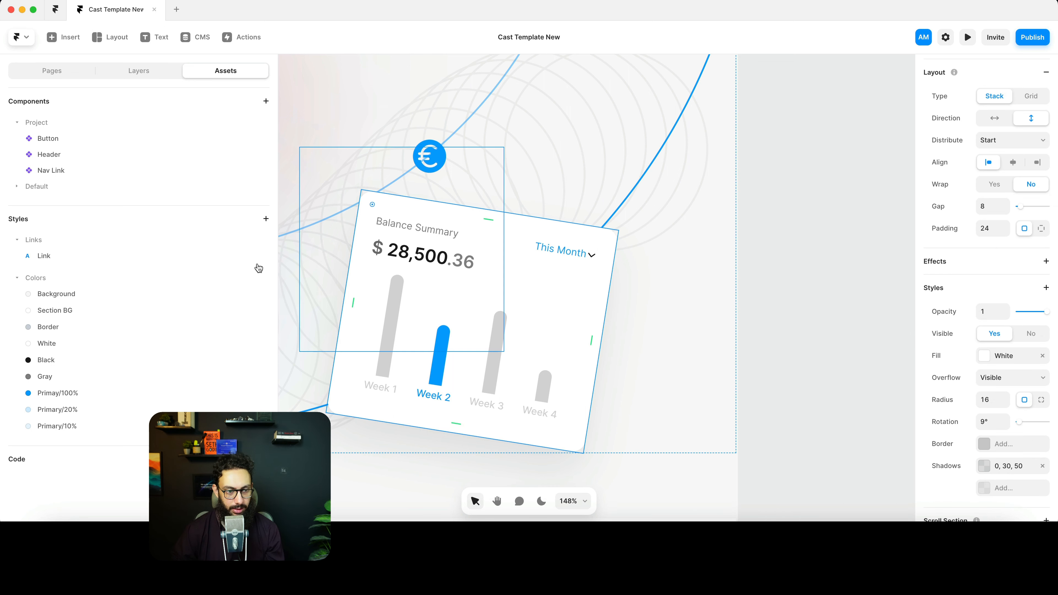
pyautogui.hotkey('alt', '2')
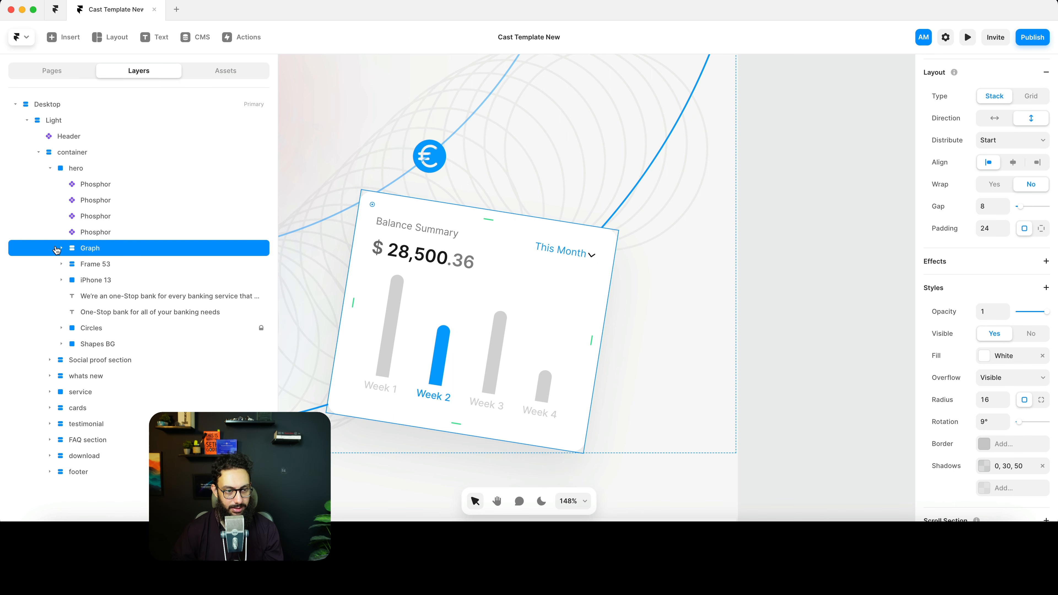
pyautogui.click(262, 265)
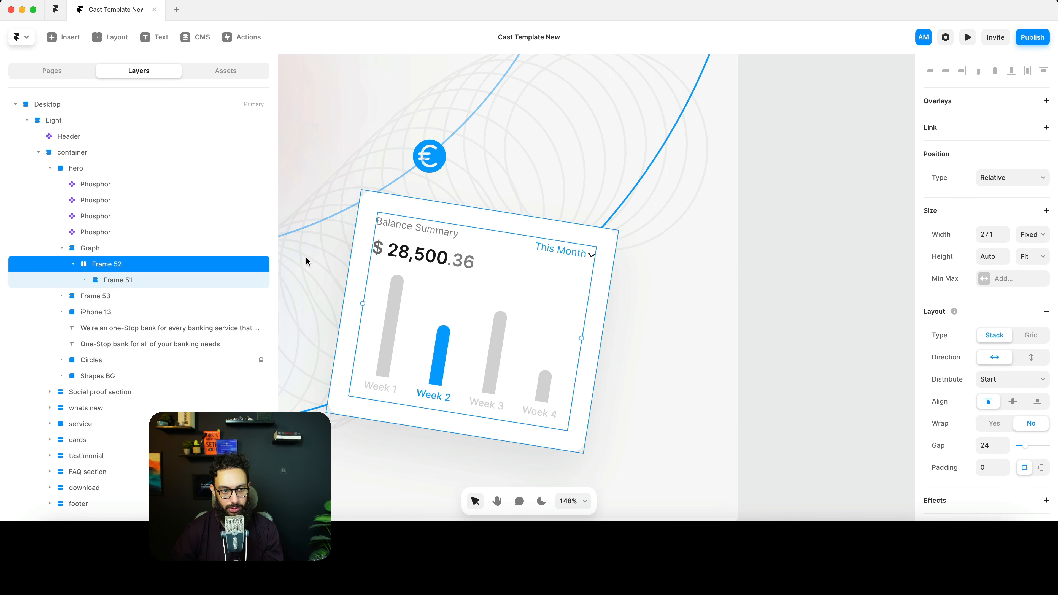
pyautogui.click(422, 230)
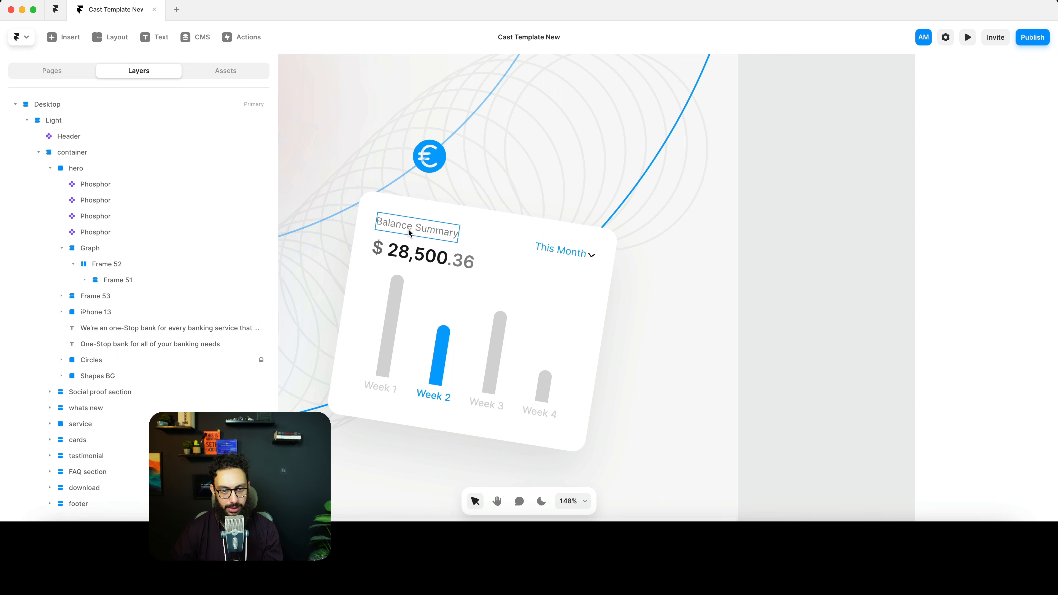
pyautogui.click(408, 229)
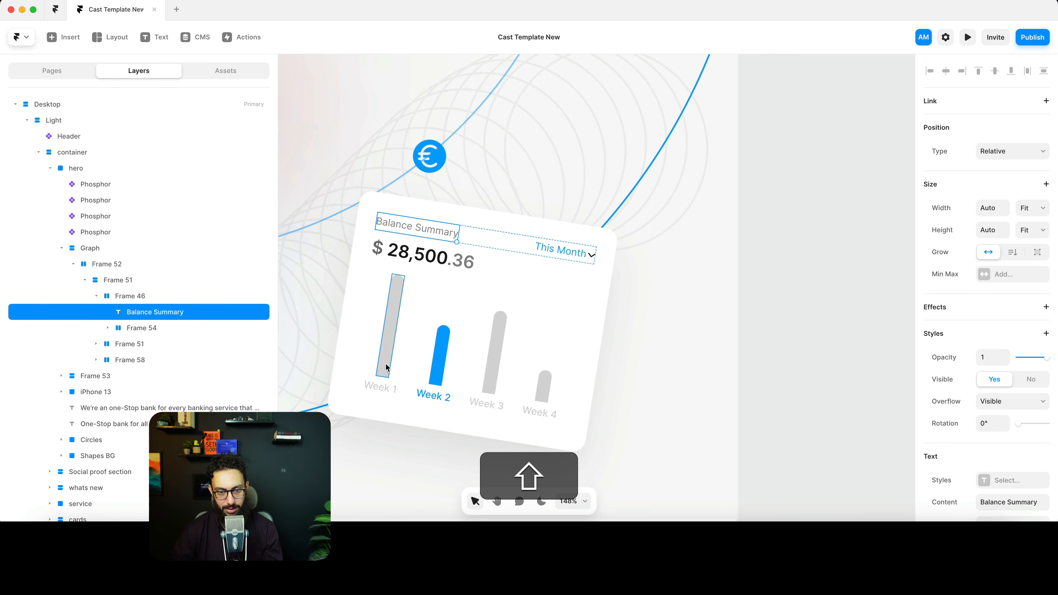
pyautogui.keyDown('shift'); pyautogui.click(379, 382); pyautogui.keyUp('shift')
pyautogui.keyDown('shift'); pyautogui.click(495, 354); pyautogui.keyUp('shift')
pyautogui.keyDown('shift'); pyautogui.click(543, 387); pyautogui.keyUp('shift')
pyautogui.click(985, 402)
pyautogui.click(802, 402)
# - Apply the Black color style to the "28,500" part of the balance amount and preview the canvas in dark mode
pyautogui.doubleClick(418, 253)
pyautogui.moveTo(387, 251); pyautogui.dragTo(448, 258)
pyautogui.scroll(-3, 1012, 375)
pyautogui.click(985, 432)
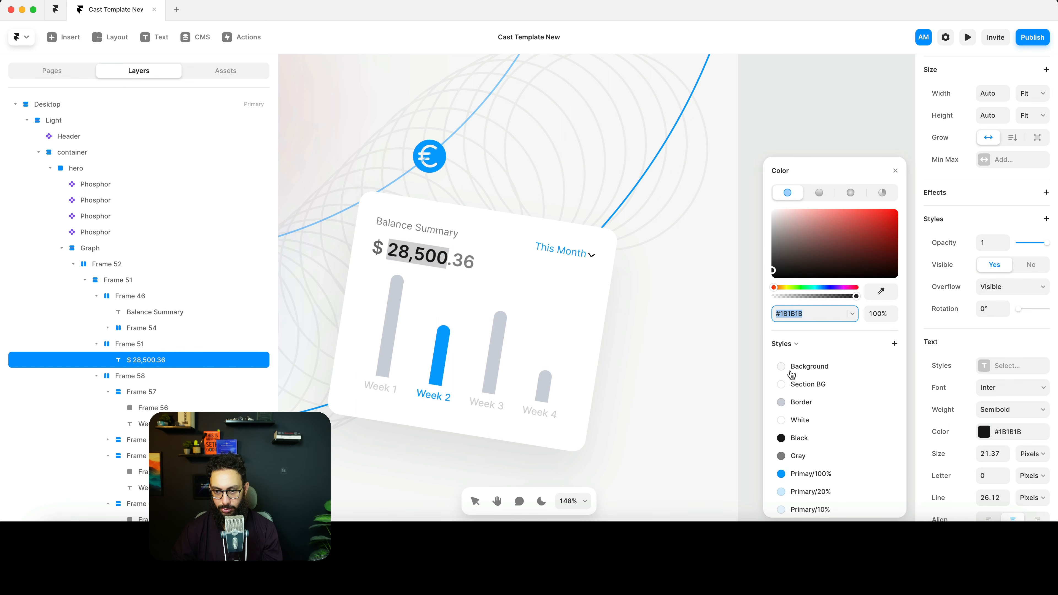
pyautogui.click(802, 438)
pyautogui.press('Escape')
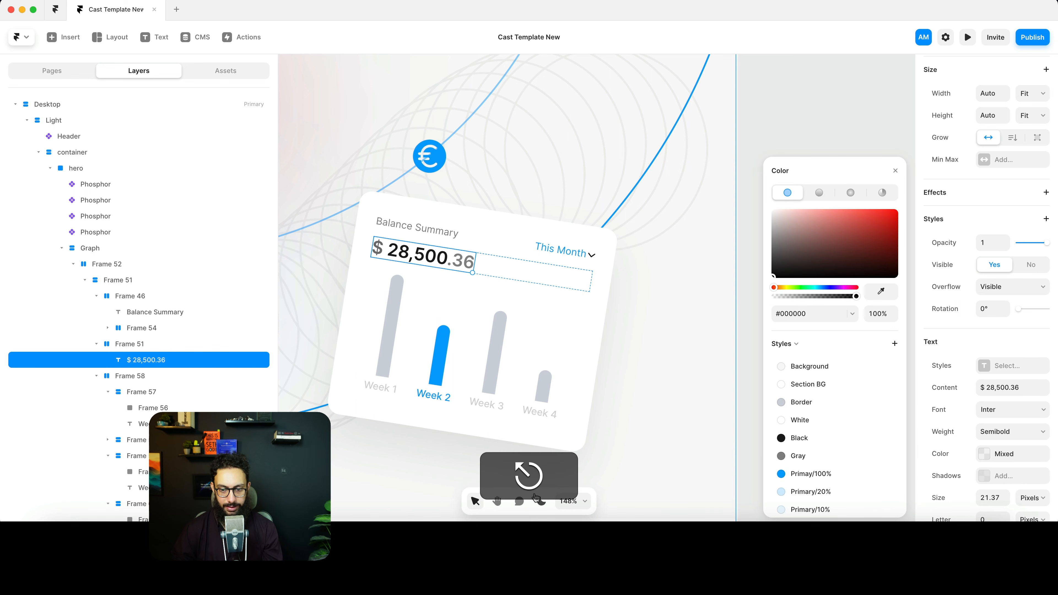
pyautogui.click(541, 501)
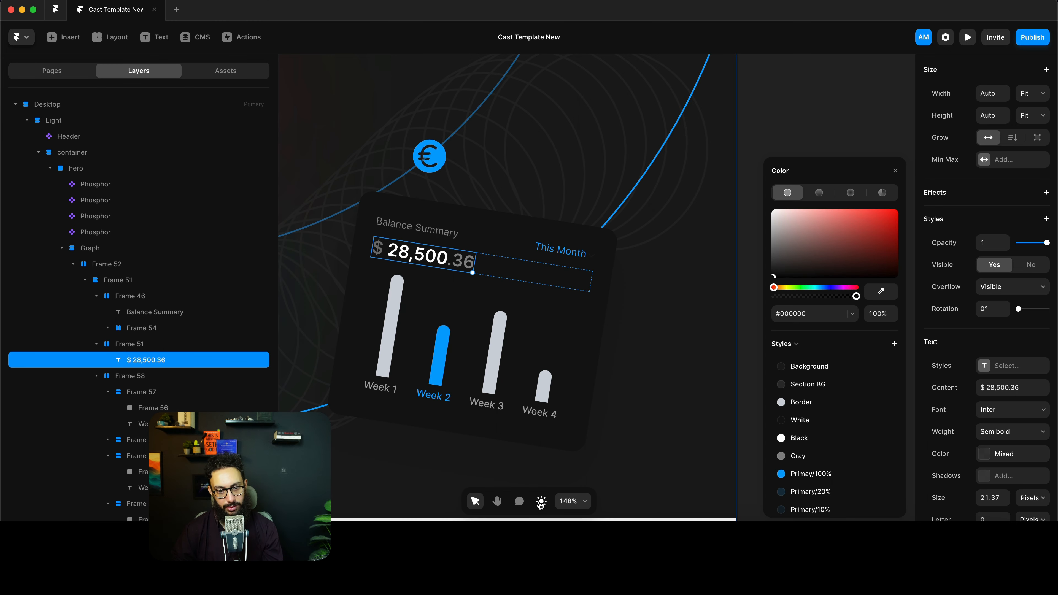
# - Apply the Black color style to the chevron-down icon beside This Month in the graph card and check it in dark mode
pyautogui.click(540, 501)
pyautogui.click(595, 256)
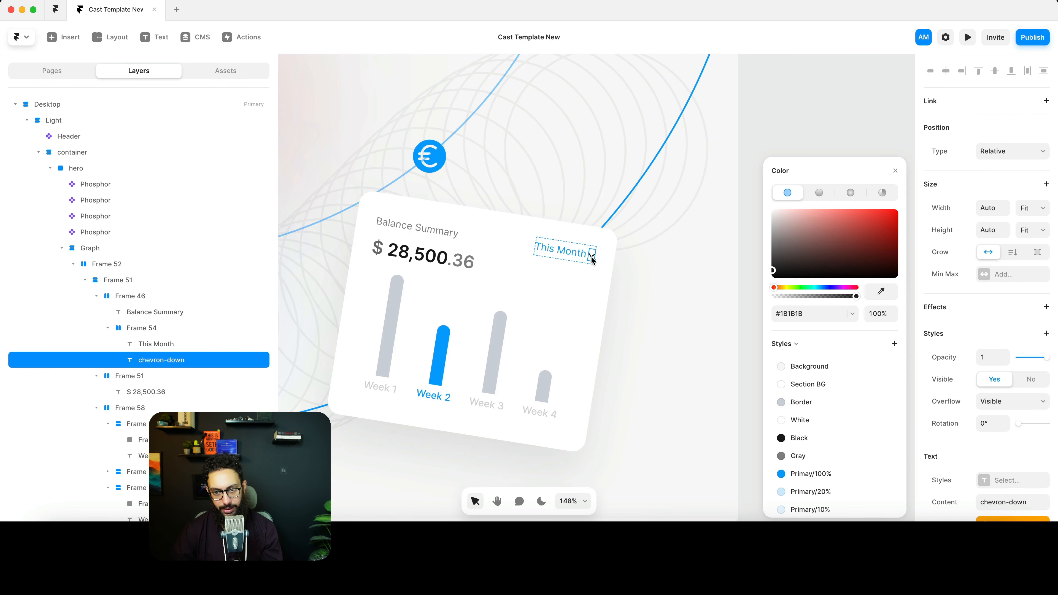
pyautogui.click(808, 439)
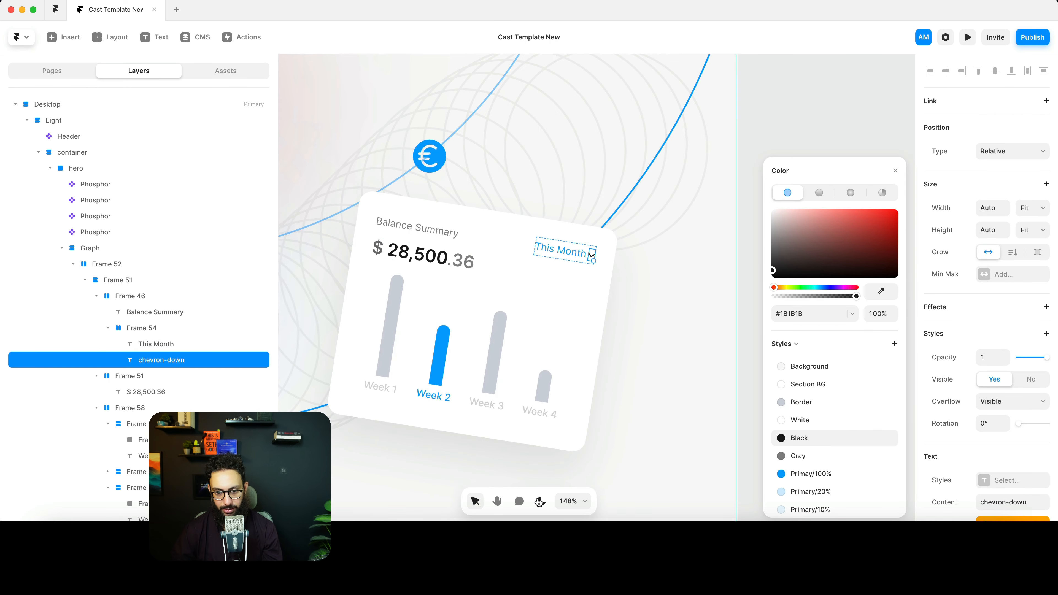
pyautogui.click(540, 502)
pyautogui.click(540, 502)
pyautogui.keyDown('super'); pyautogui.scroll(-10, 577, 332); pyautogui.keyUp('super')
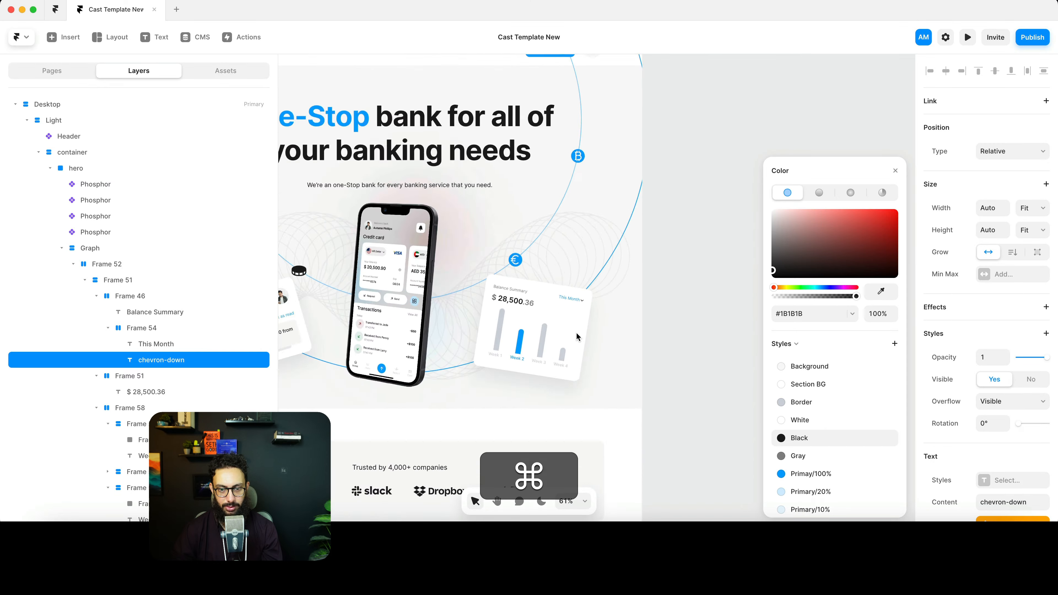
# - Apply the Section BG color style to the fill of the Social proof section and preview the canvas in dark mode
pyautogui.click(635, 325)
pyautogui.hscroll(-2, 634, 325)
pyautogui.scroll(-2, 570, 352)
pyautogui.click(570, 353)
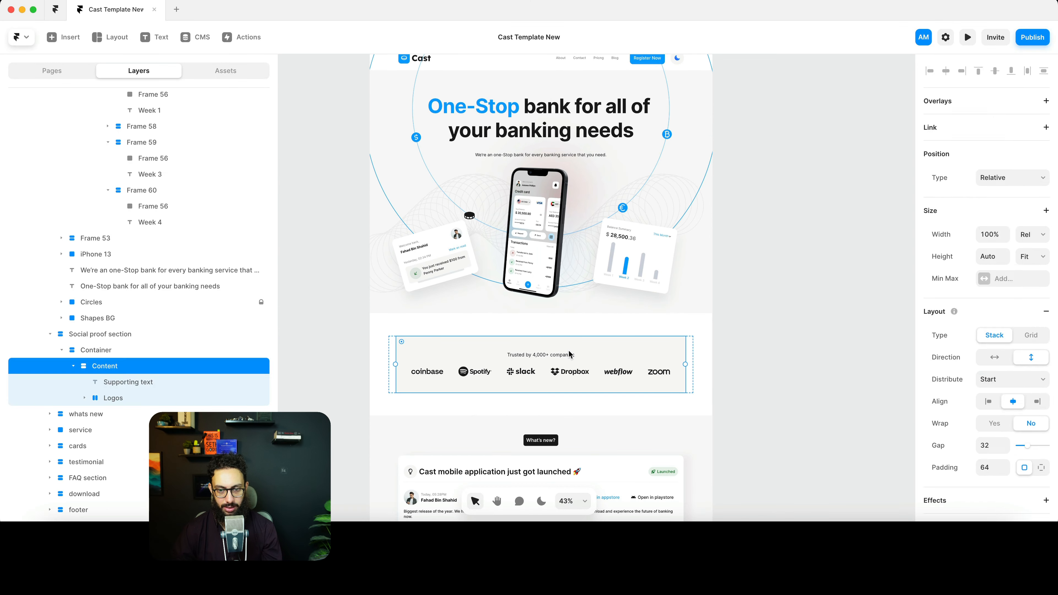
pyautogui.scroll(5, 514, 384)
pyautogui.scroll(1, 513, 386)
pyautogui.click(513, 289)
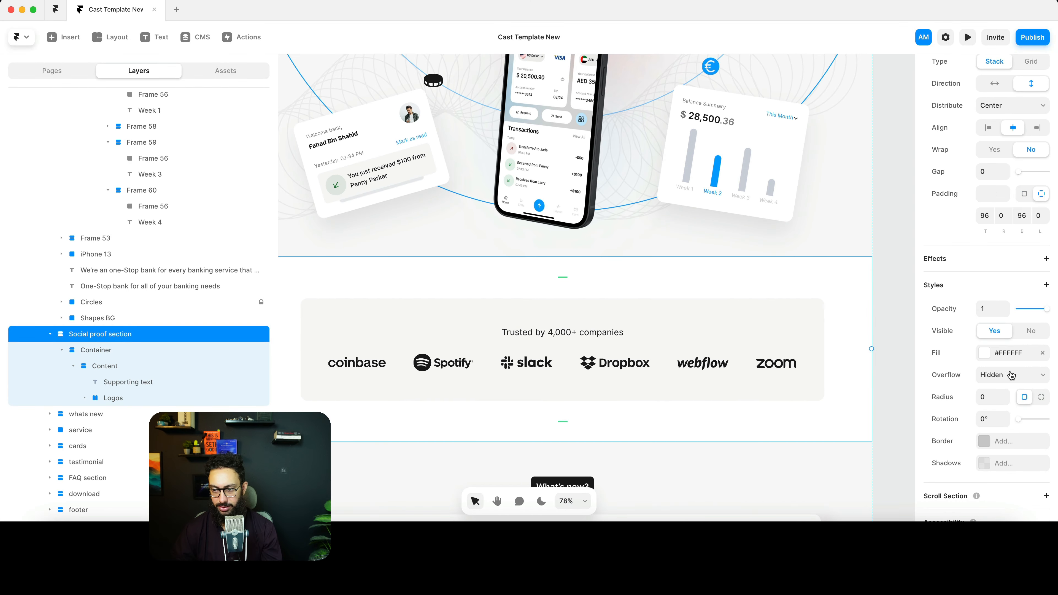
pyautogui.click(1010, 356)
pyautogui.click(809, 384)
pyautogui.scroll(-4, 541, 167)
pyautogui.click(542, 501)
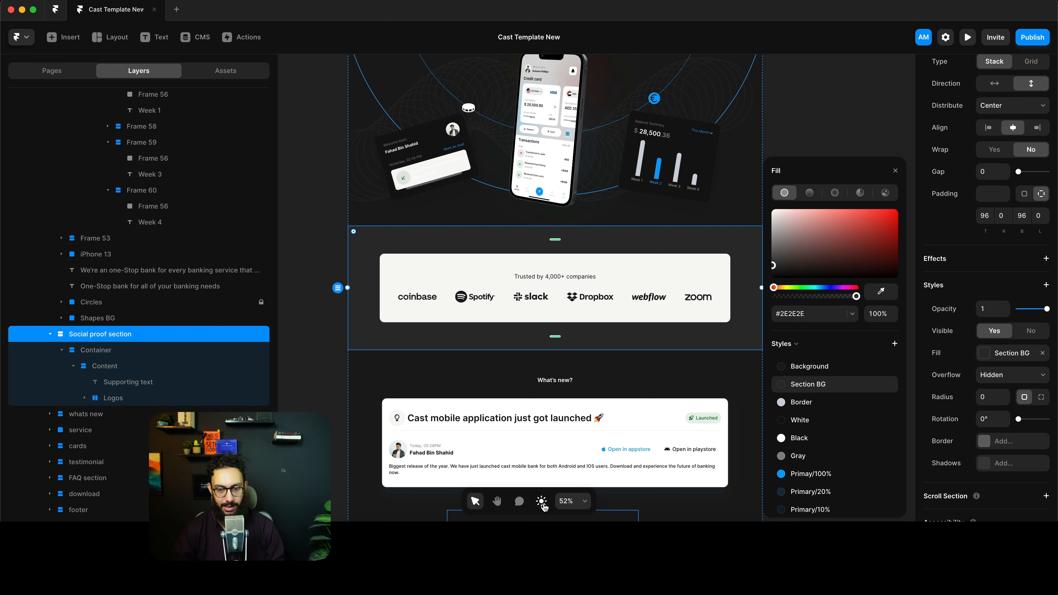
# - Switch the canvas back to light mode and apply the Black color style to the "Trusted by 4,000+ companies" text
pyautogui.click(541, 501)
pyautogui.doubleClick(555, 276)
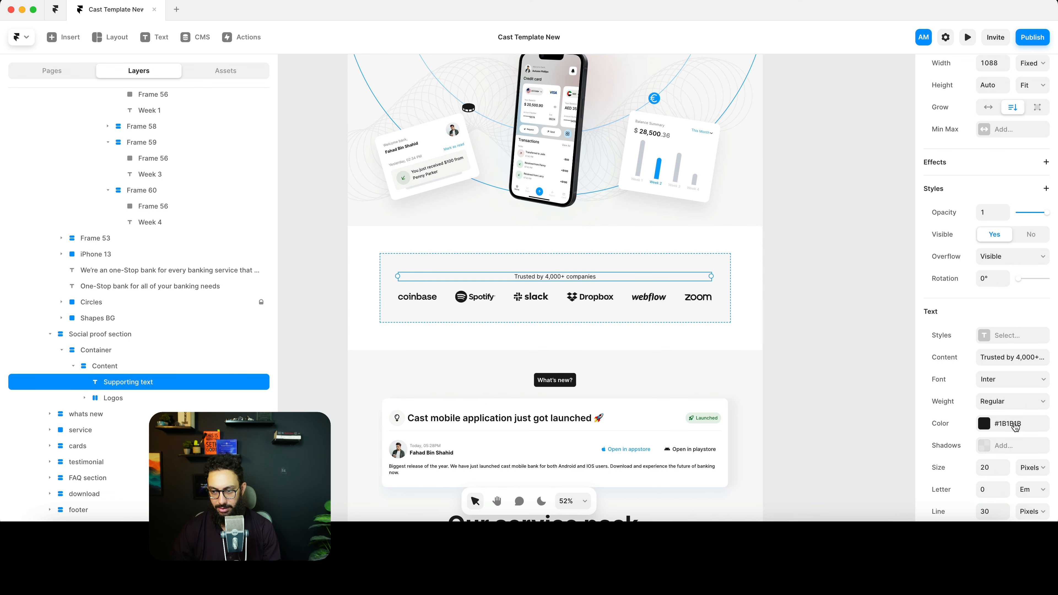
pyautogui.click(1017, 424)
pyautogui.click(771, 440)
pyautogui.scroll(5, 417, 298)
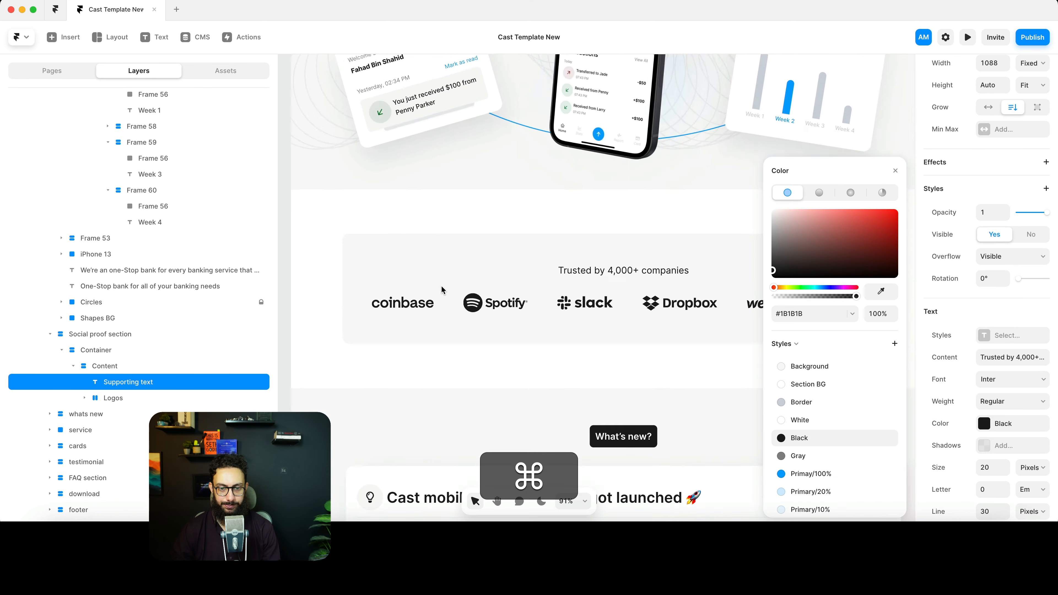
# - Convert the coinbase logo to an editable vector graphic and apply the Black color style to the fill of its Join shape
pyautogui.keyDown('super'); pyautogui.click(398, 316); pyautogui.keyUp('super')
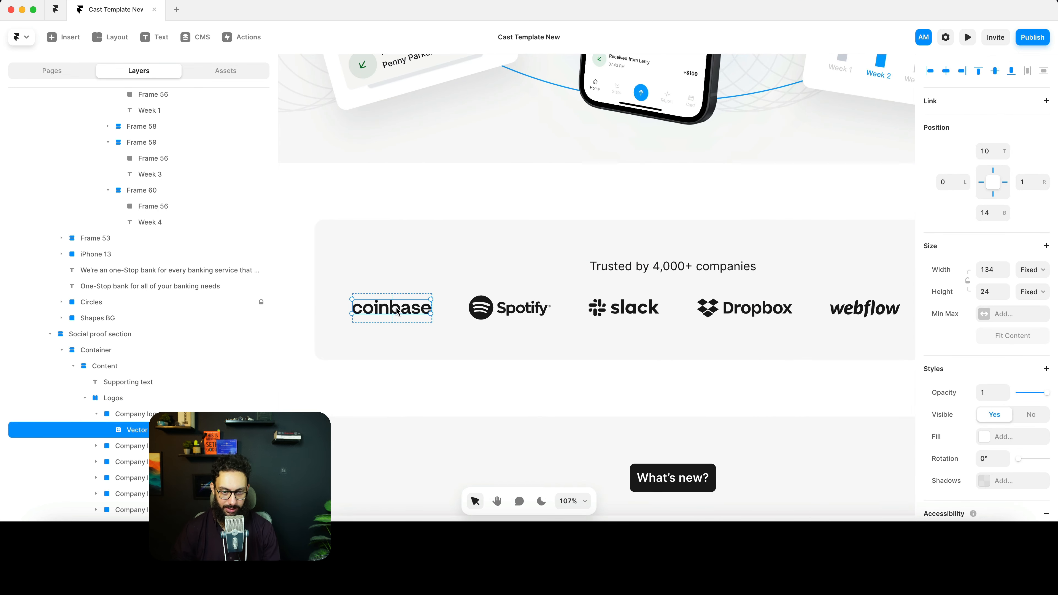
pyautogui.scroll(5, 367, 311)
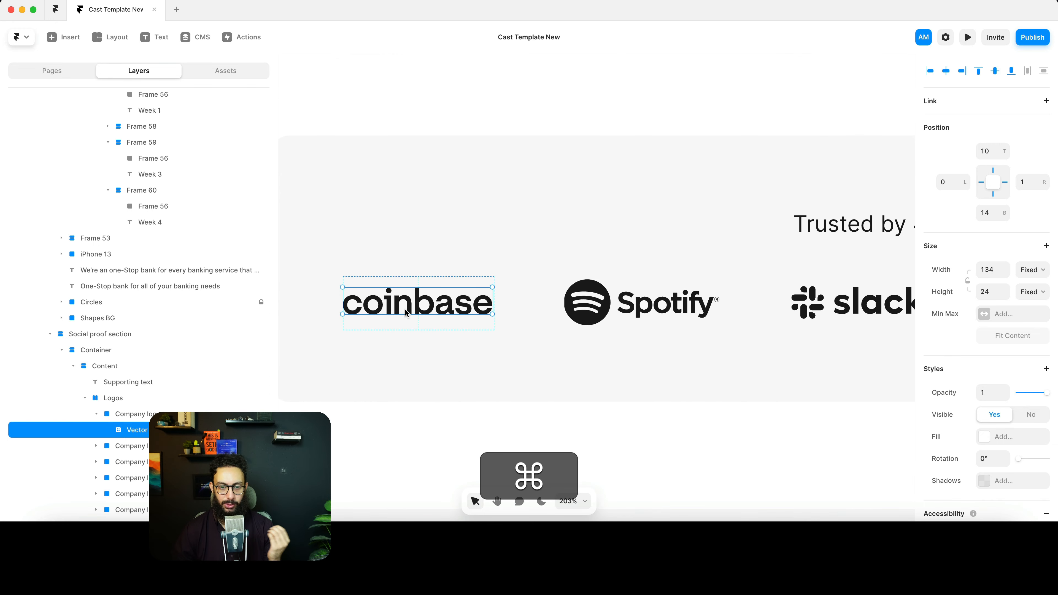
pyautogui.press('Escape')
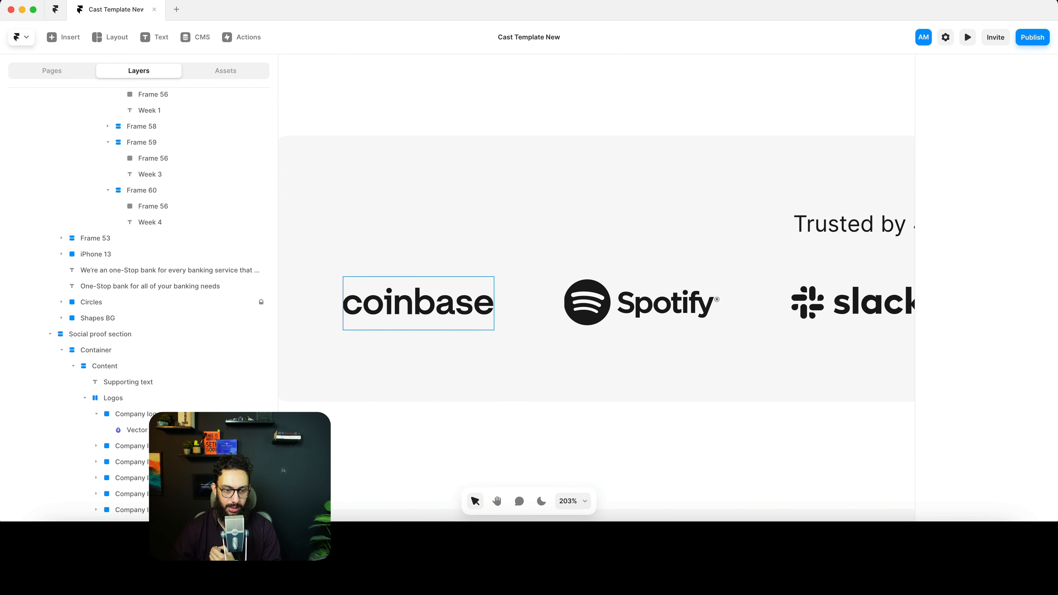
pyautogui.keyDown('super'); pyautogui.click(434, 307); pyautogui.keyUp('super')
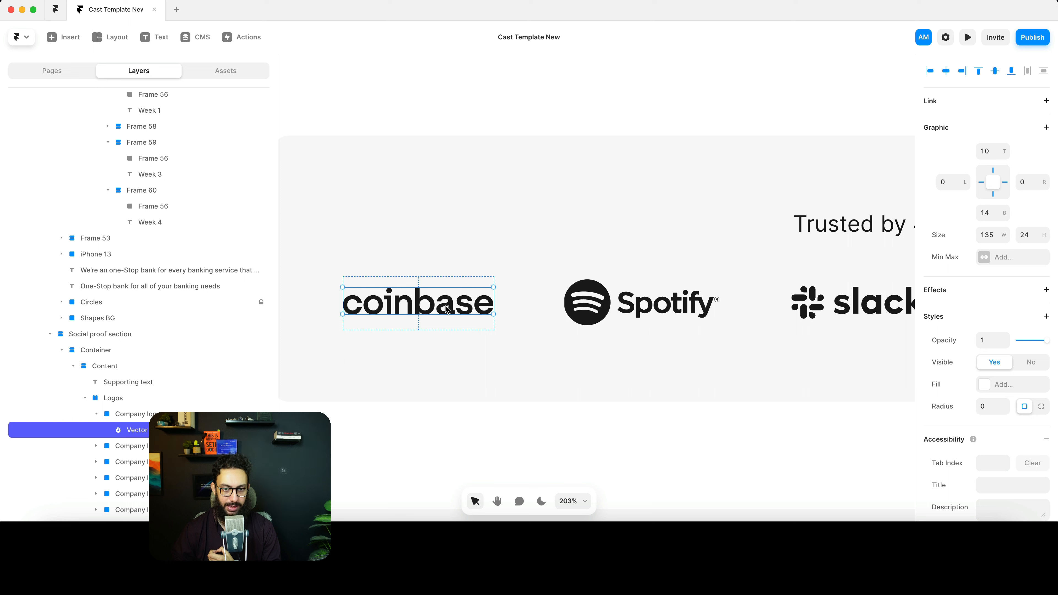
pyautogui.doubleClick(435, 308)
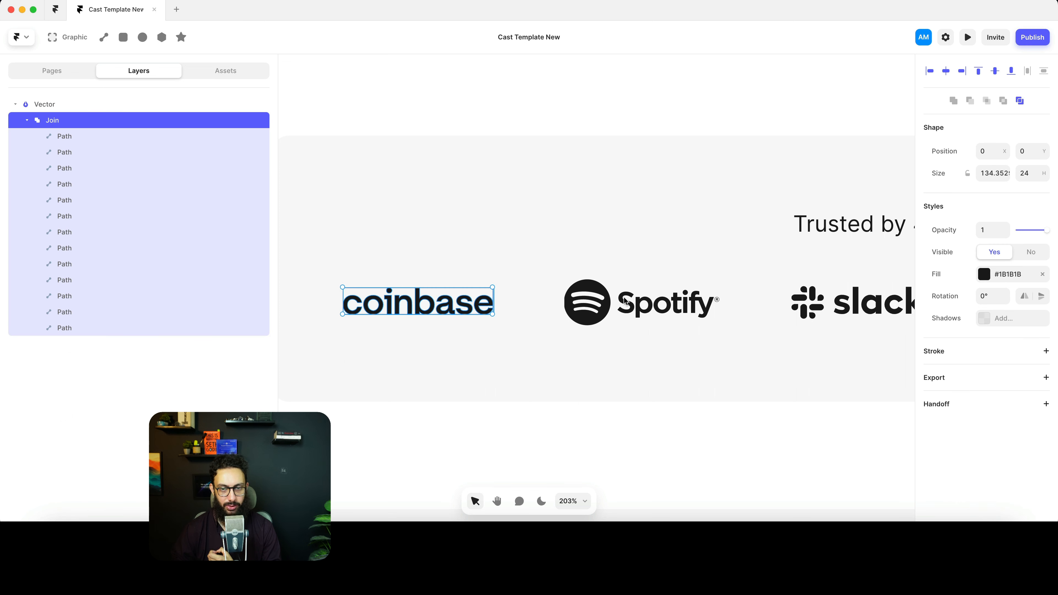
pyautogui.click(1036, 276)
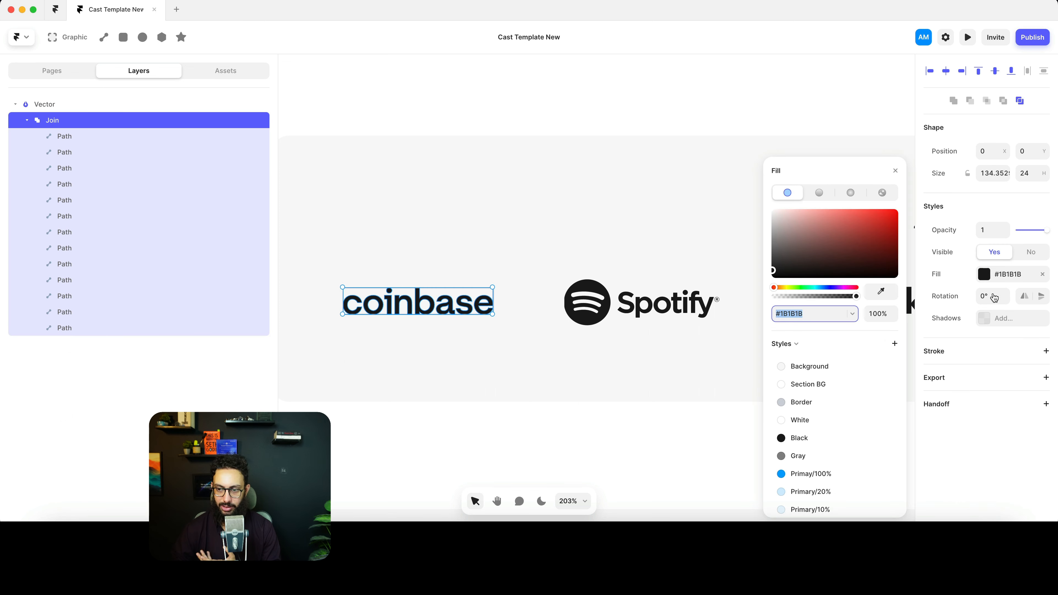
pyautogui.click(812, 445)
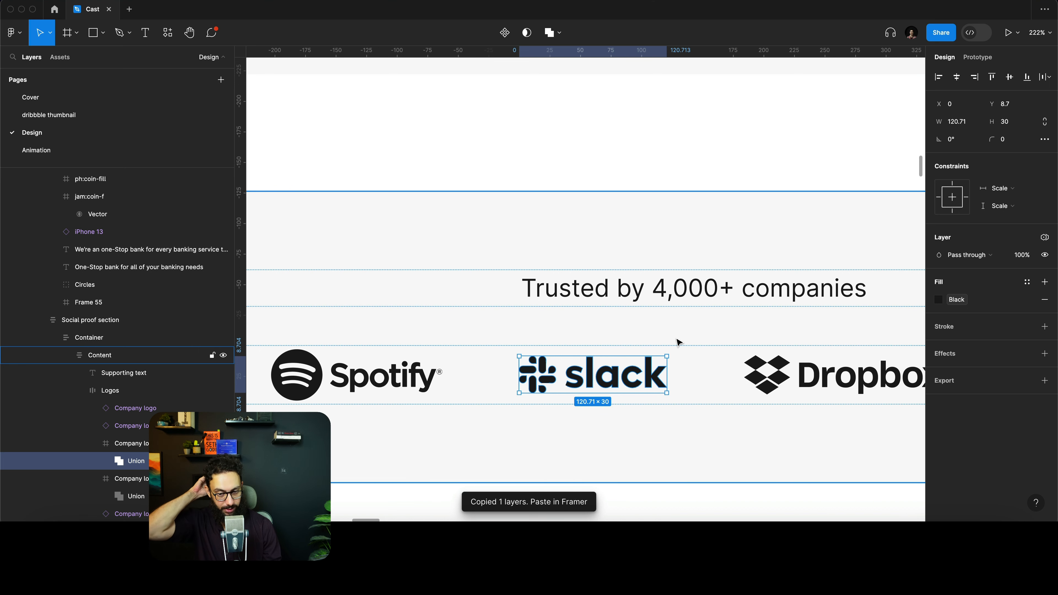
# - Switch from Figma to Framer and paste the copied Slack logo into the existing Slack company logo frame
pyautogui.press('super+Tab')
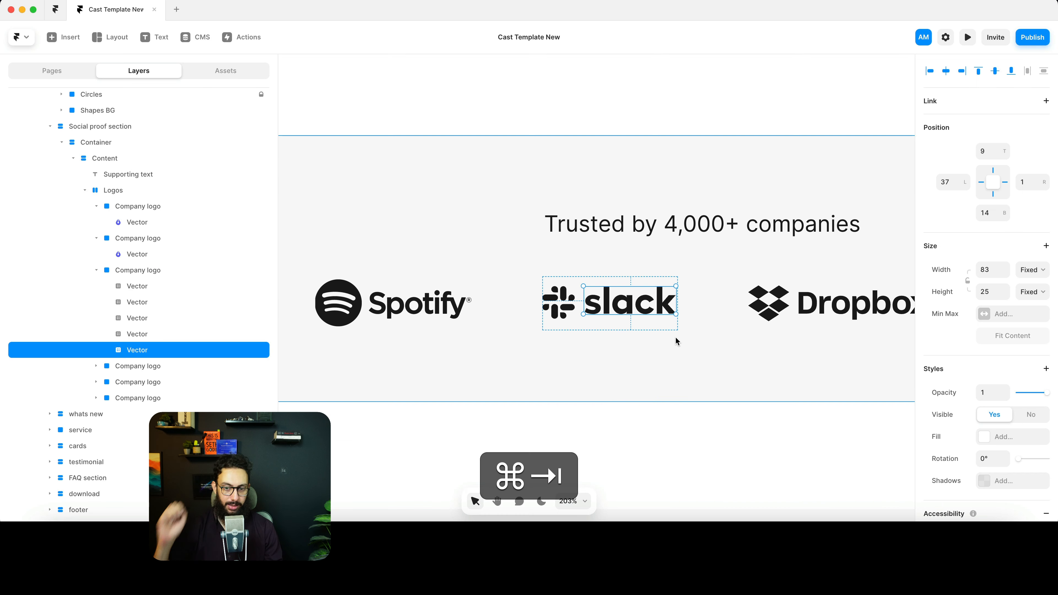
pyautogui.click(596, 323)
pyautogui.press('super+v')
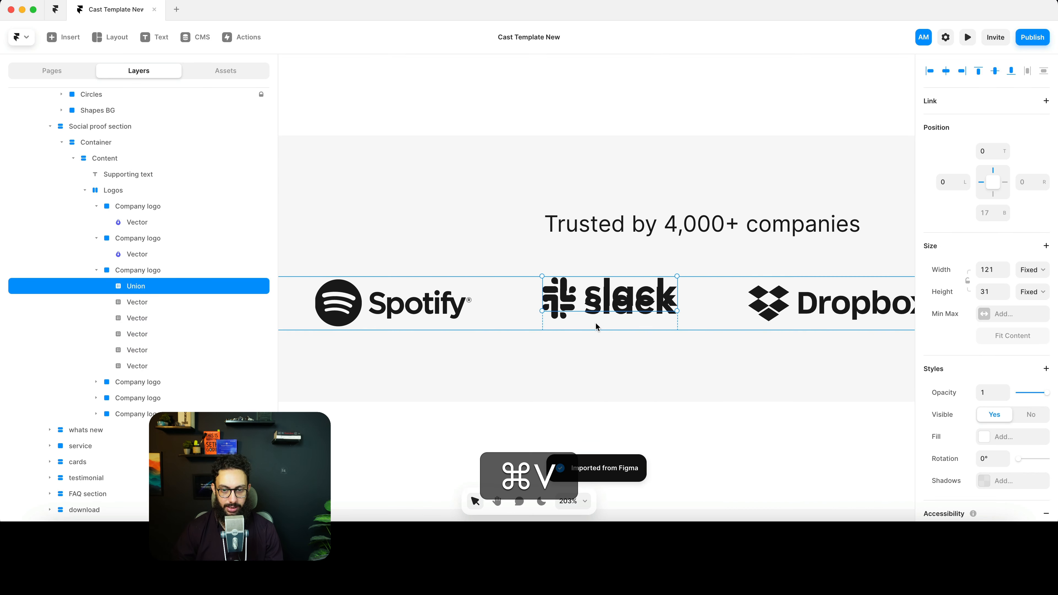
# - Delete the five old Vector layers of the Slack logo and vertically center the new Union layer in its frame
pyautogui.click(139, 302)
pyautogui.keyDown('shift'); pyautogui.click(141, 366); pyautogui.keyUp('shift')
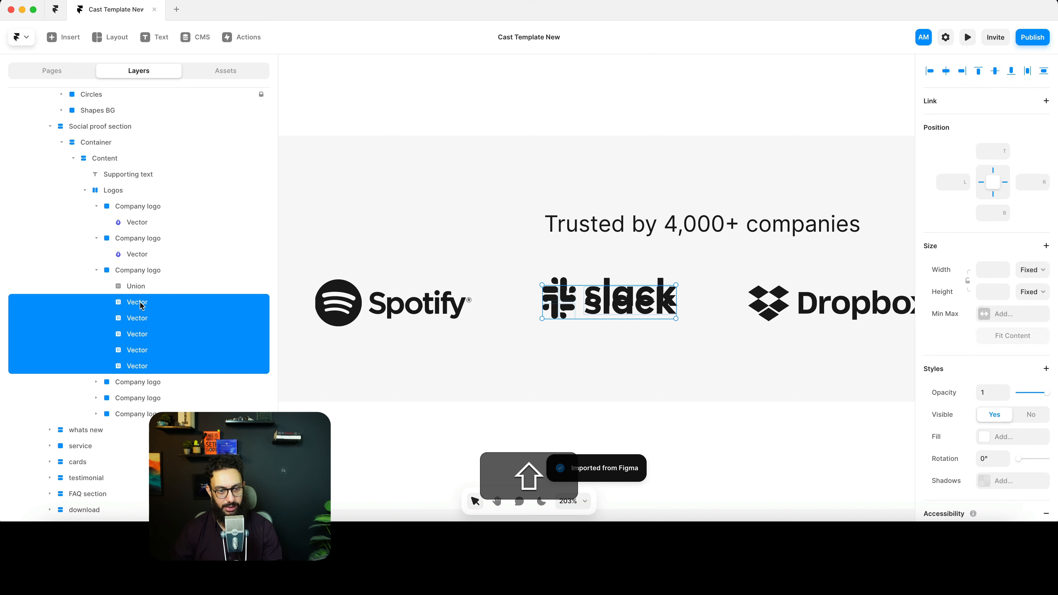
pyautogui.press('BackSpace')
pyautogui.click(140, 350)
pyautogui.hotkey('alt', 'v')
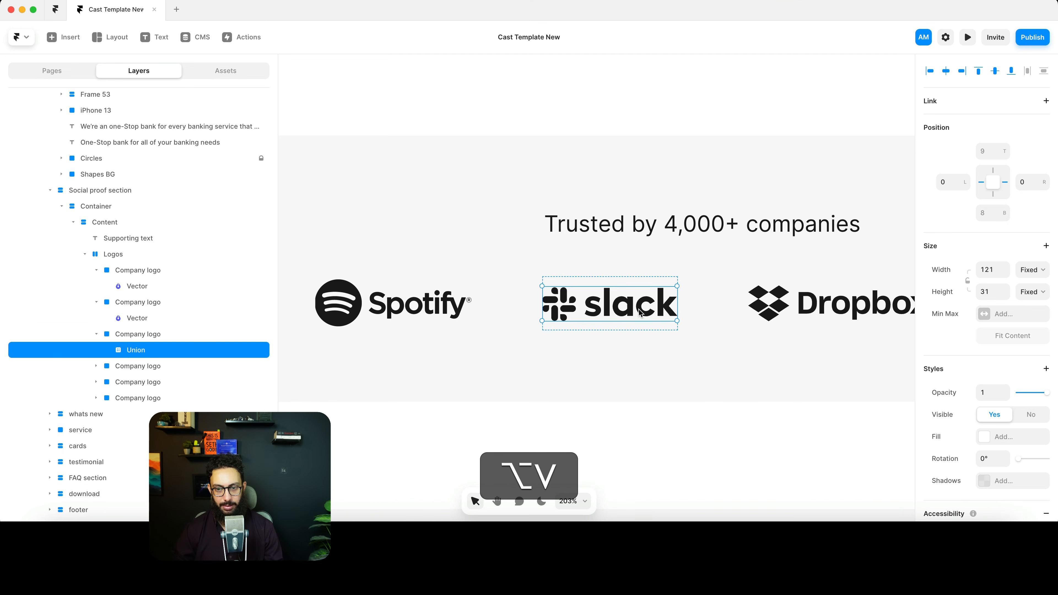
# - Open the Slack logo's Union graphic for vector editing and apply the Black color style to the fill of its Join shape
pyautogui.press('Return')
pyautogui.press('Return')
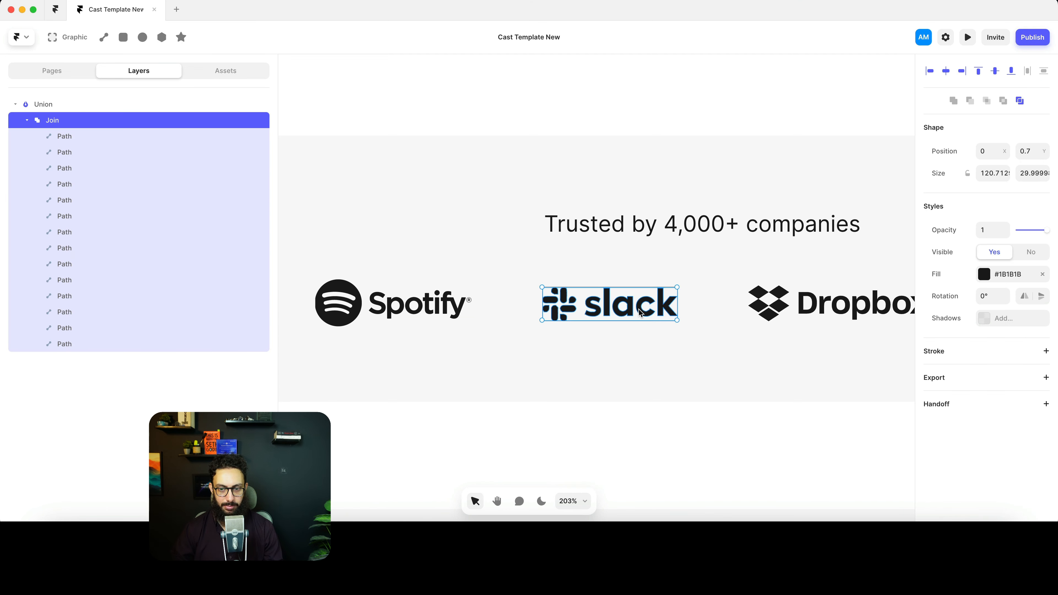
pyautogui.click(1002, 281)
# - Copy the Dropbox logo's Union from Figma with the Figma to HTML with Framer plugin and paste it into its Framer logo frame
pyautogui.press('super+Tab')
pyautogui.click(708, 379)
pyautogui.hscroll(3, 707, 379)
pyautogui.press('Return')
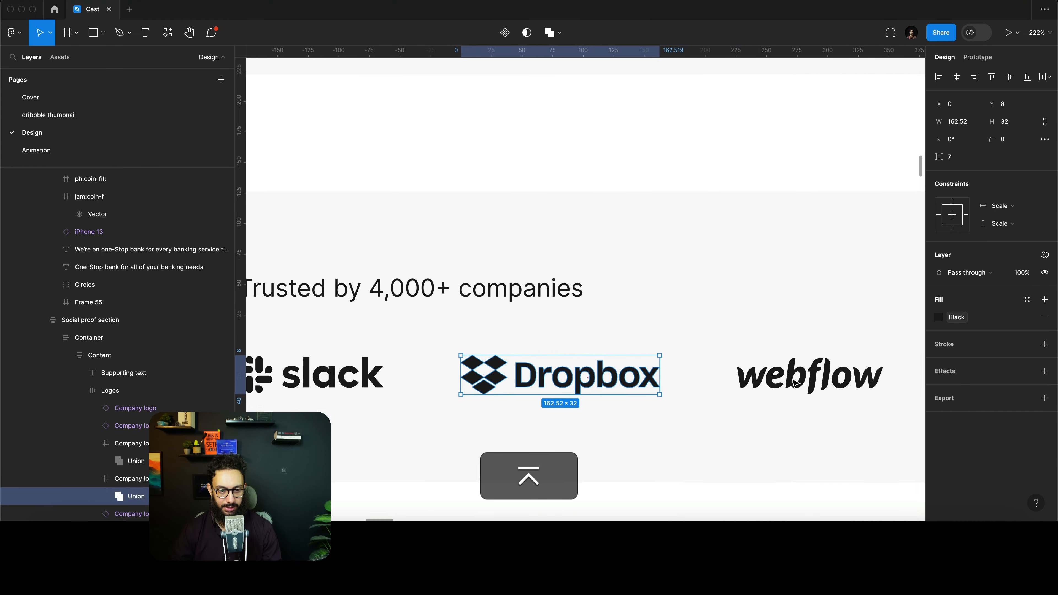
pyautogui.press('alt+super+c')
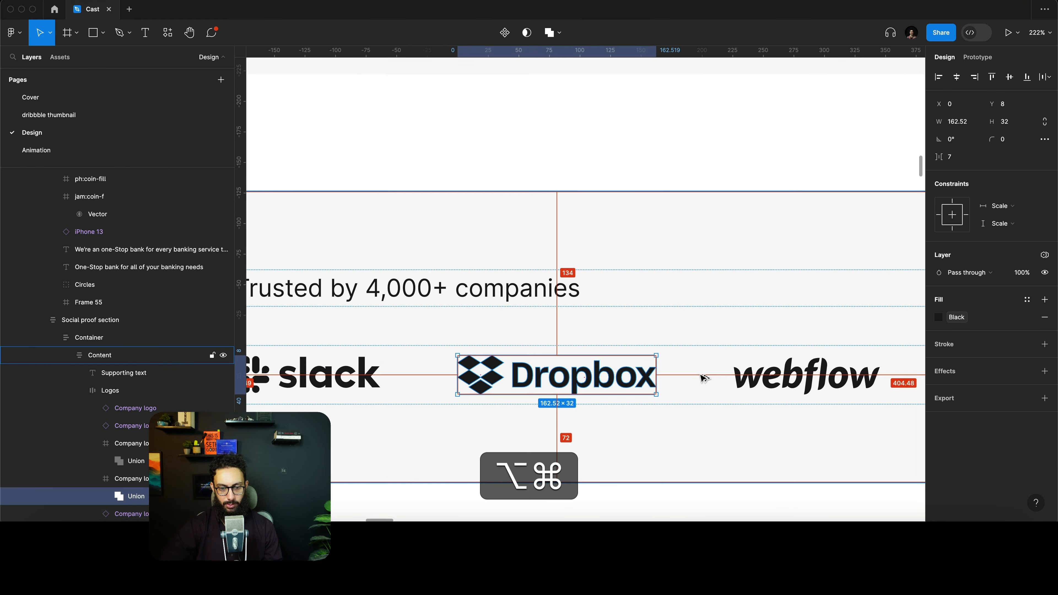
pyautogui.press('alt+super+p')
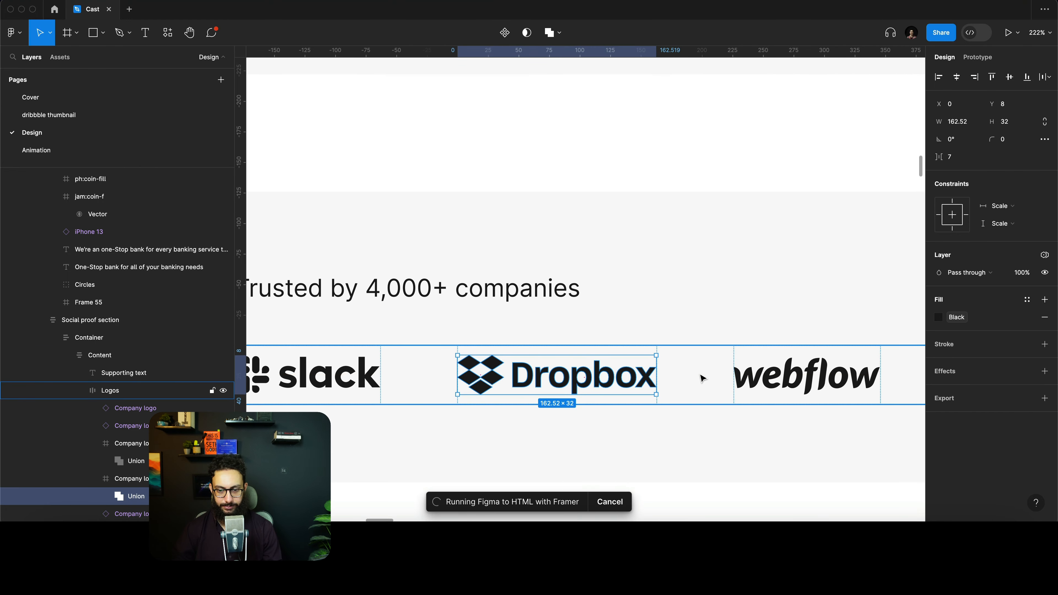
pyautogui.press('super+Tab')
pyautogui.press('super+v')
# - Delete the two old Vector layers of the Dropbox logo and vertically center the pasted Union layer in its frame
pyautogui.click(137, 366)
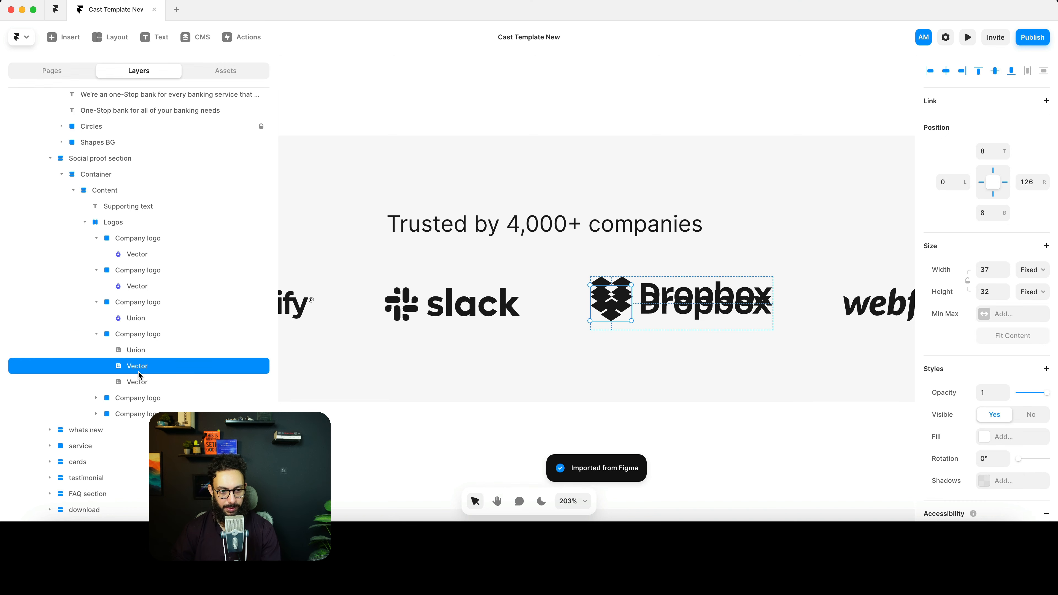
pyautogui.press('BackSpace')
pyautogui.click(138, 381)
pyautogui.click(140, 367)
pyautogui.press('BackSpace')
pyautogui.click(141, 350)
pyautogui.hotkey('alt', 'v')
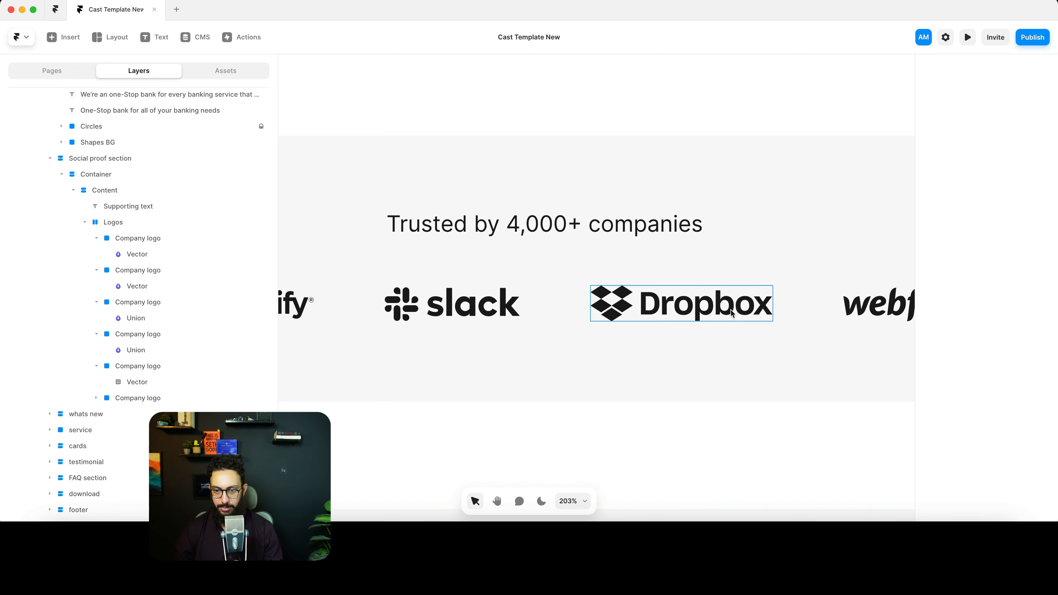
# - Apply the Black color style to the fill of the Join shape inside the Dropbox logo and leave vector editing
pyautogui.doubleClick(675, 311)
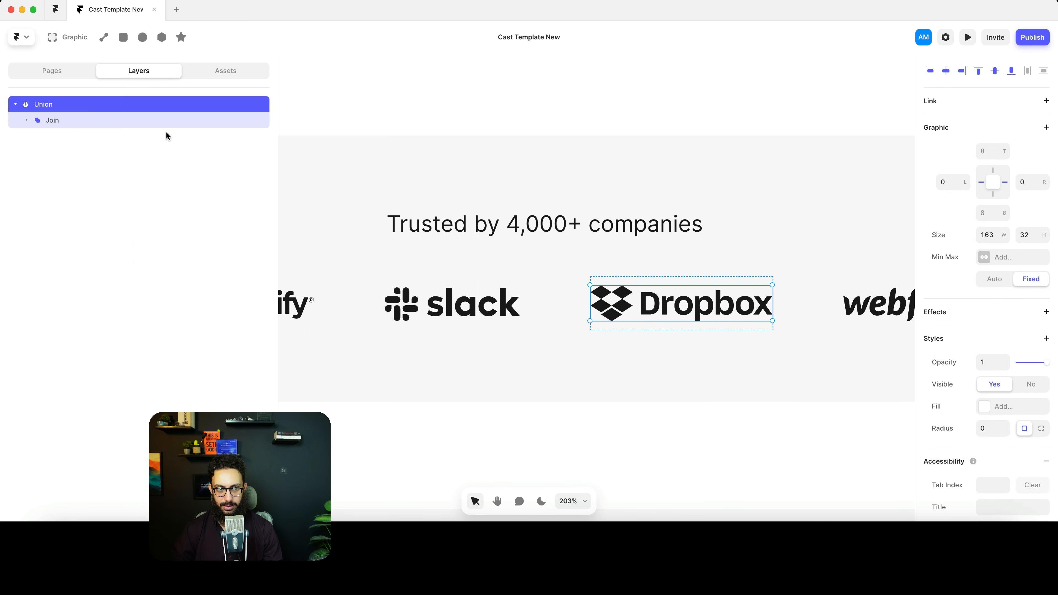
pyautogui.click(162, 123)
pyautogui.click(1008, 274)
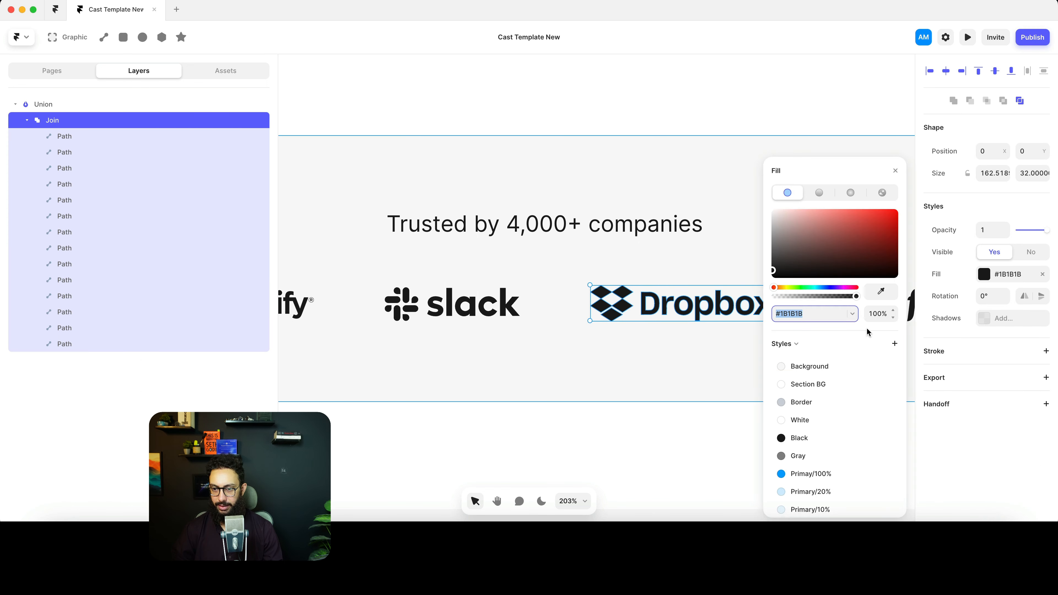
pyautogui.hscroll(5, 602, 257)
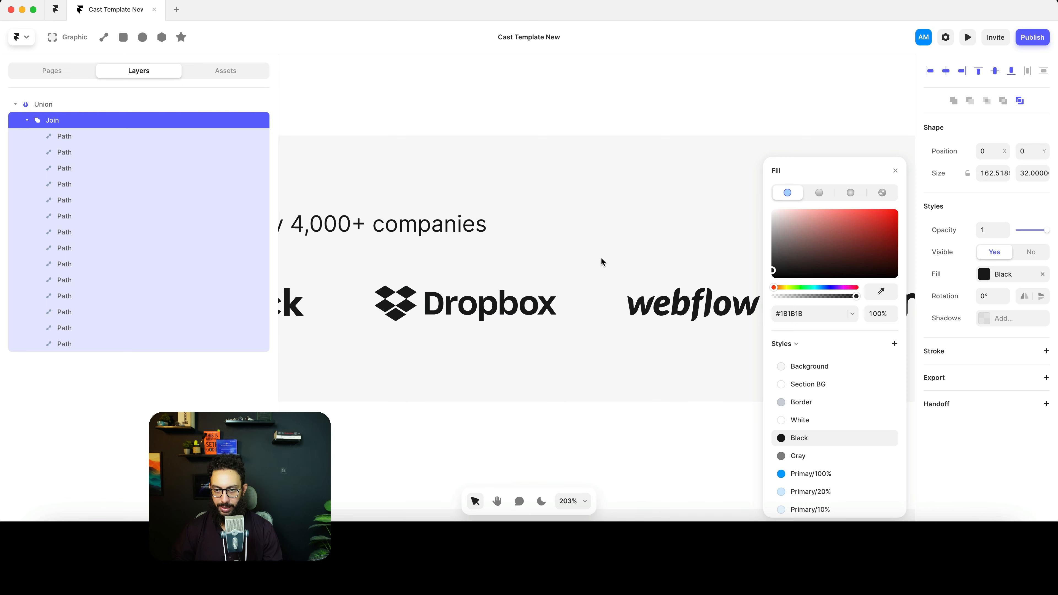
pyautogui.press('Escape')
pyautogui.press('Escape')
# - Open the webflow logo for vector editing and apply the Black color style to its fill
pyautogui.click(697, 312)
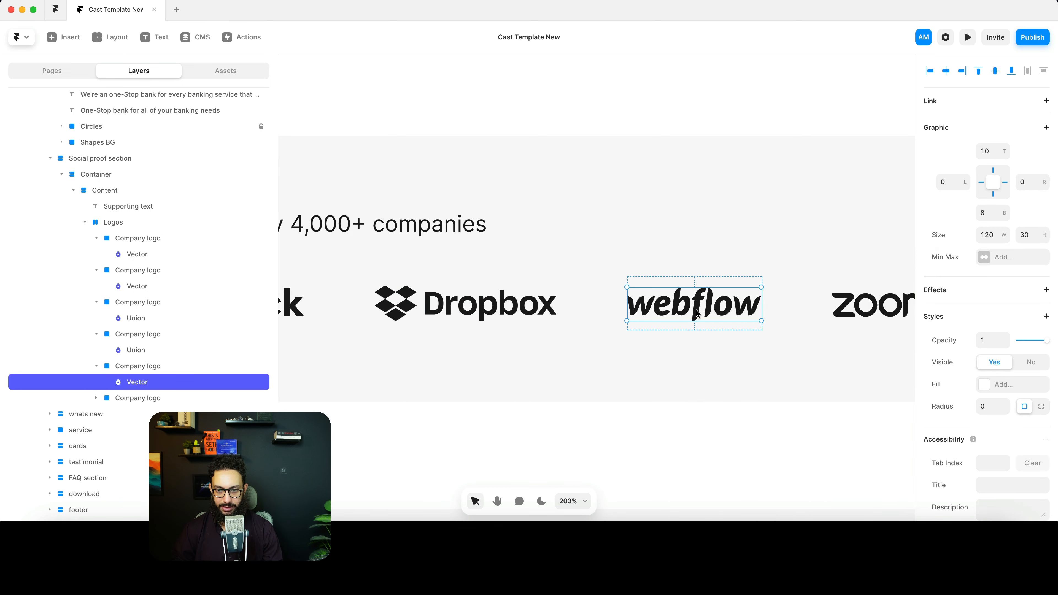
pyautogui.doubleClick(716, 307)
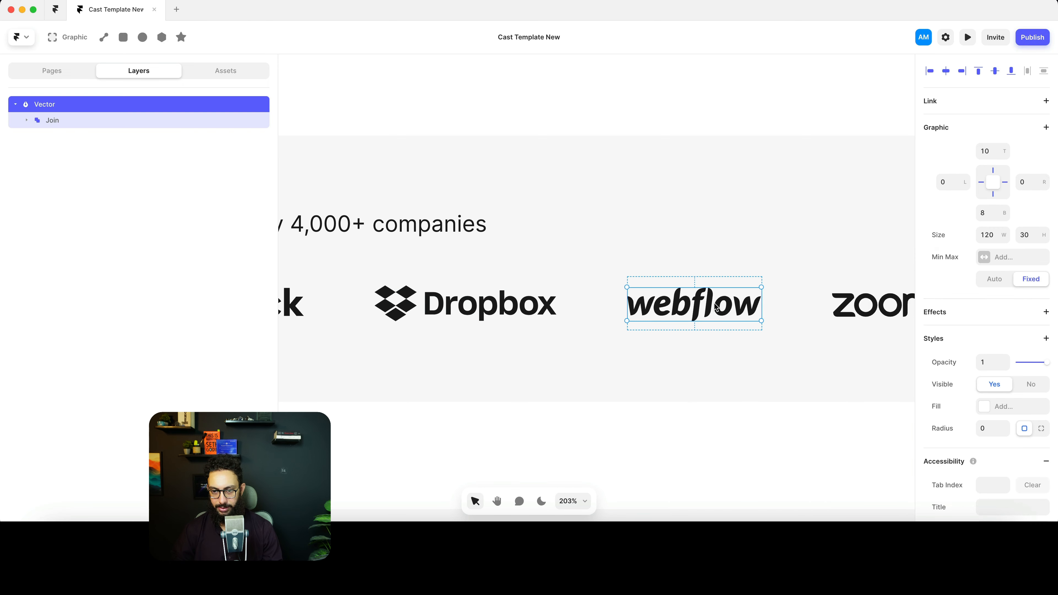
# - In the zoom logo, unite the two inner circle paths and subtract them from the Join letter shape
pyautogui.hscroll(5, 695, 305)
pyautogui.doubleClick(703, 305)
pyautogui.click(27, 121)
pyautogui.click(954, 101)
pyautogui.keyDown('shift'); pyautogui.click(59, 169); pyautogui.keyUp('shift')
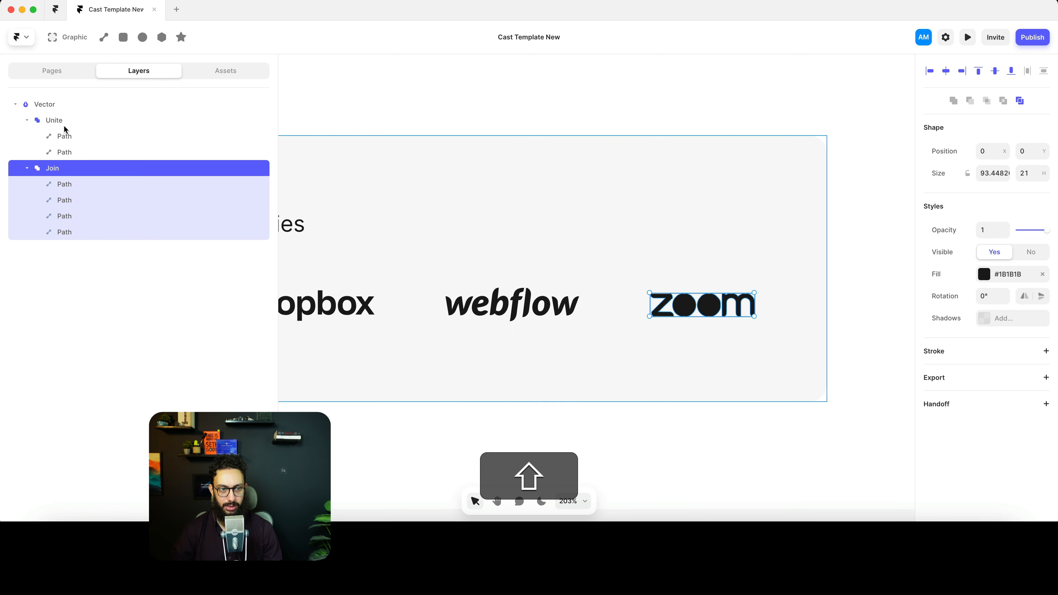
pyautogui.keyDown('shift'); pyautogui.keyDown('super'); pyautogui.click(58, 121); pyautogui.keyUp('super'); pyautogui.keyUp('shift')
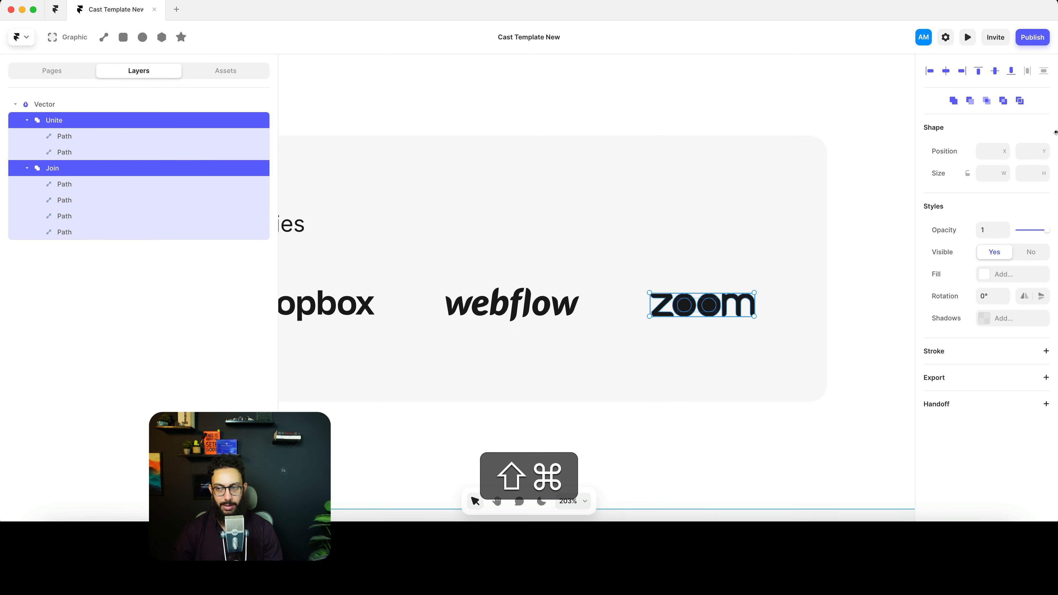
pyautogui.click(971, 100)
# - Apply the Black color style to the fill of the zoom logo's Subtract shape and preview the canvas in dark mode
pyautogui.click(984, 274)
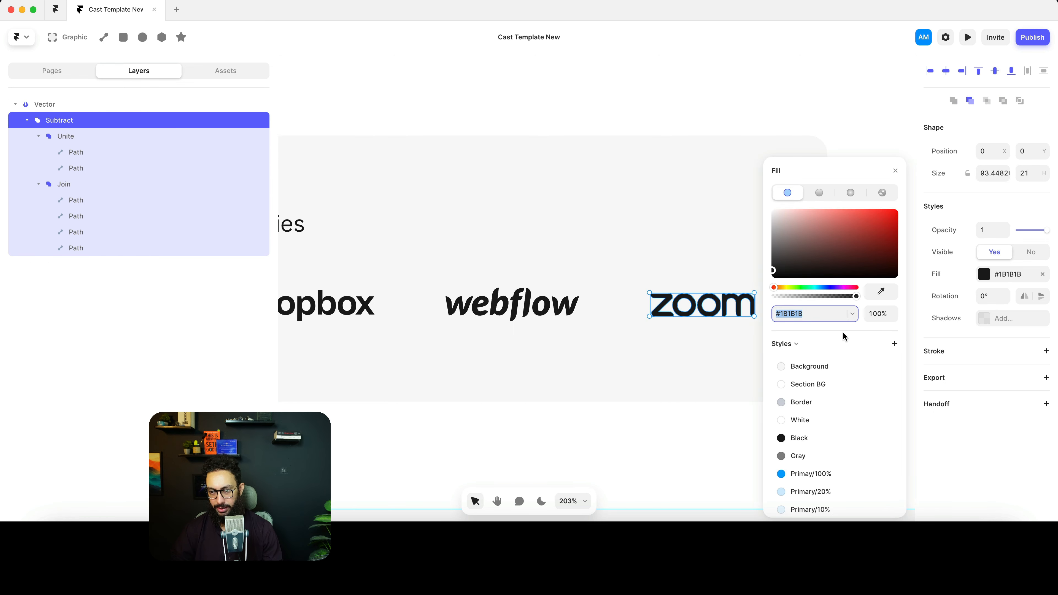
pyautogui.press('Escape')
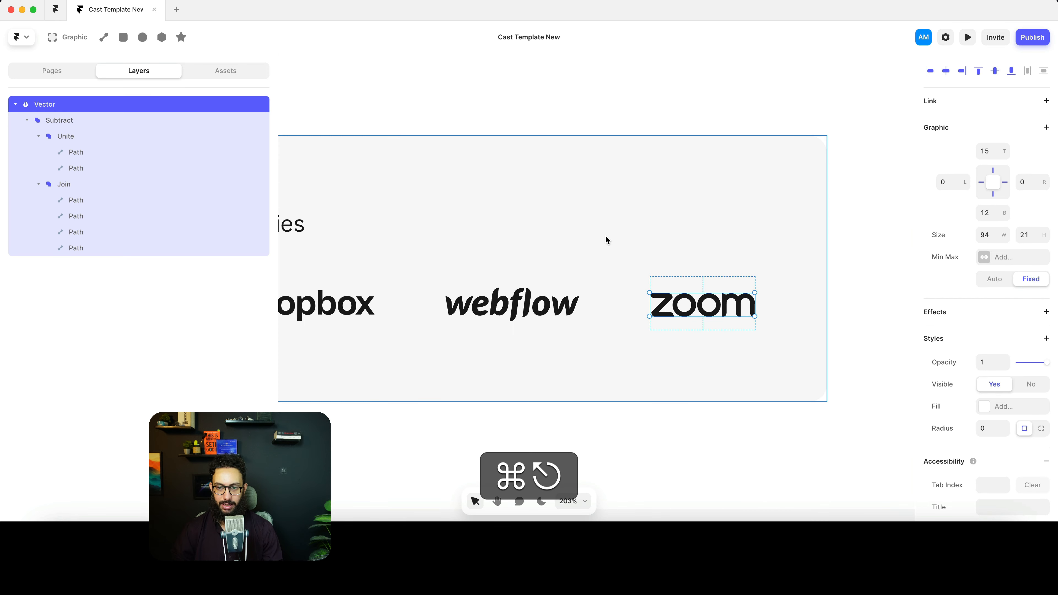
pyautogui.scroll(-5, 605, 235)
pyautogui.click(540, 502)
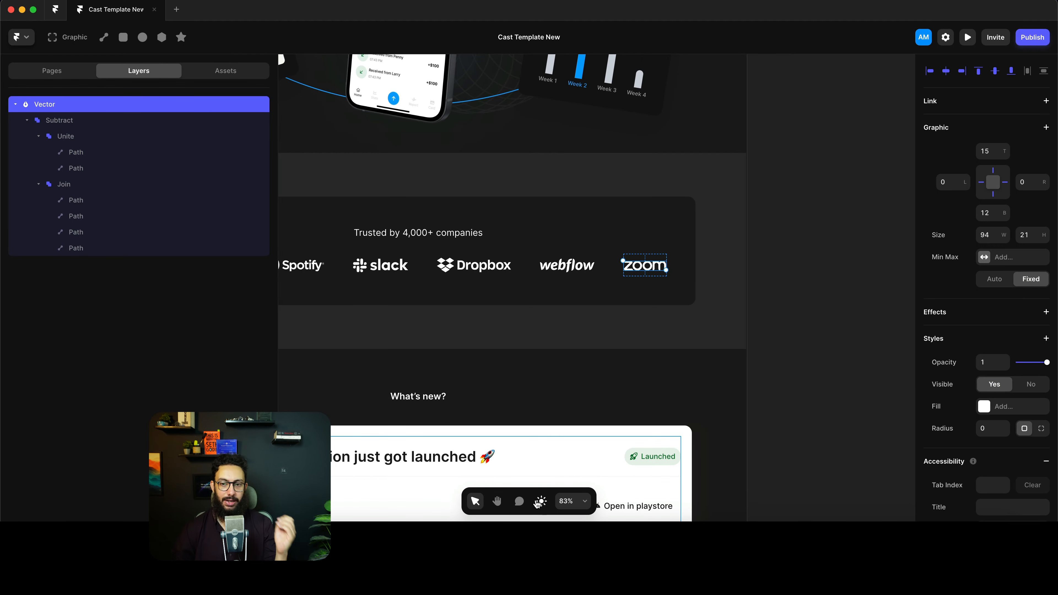
# - Leave vector editing of the zoom logo and switch the canvas preview back to light mode
pyautogui.hscroll(-2, 732, 309)
pyautogui.click(861, 290)
pyautogui.hscroll(-2, 861, 290)
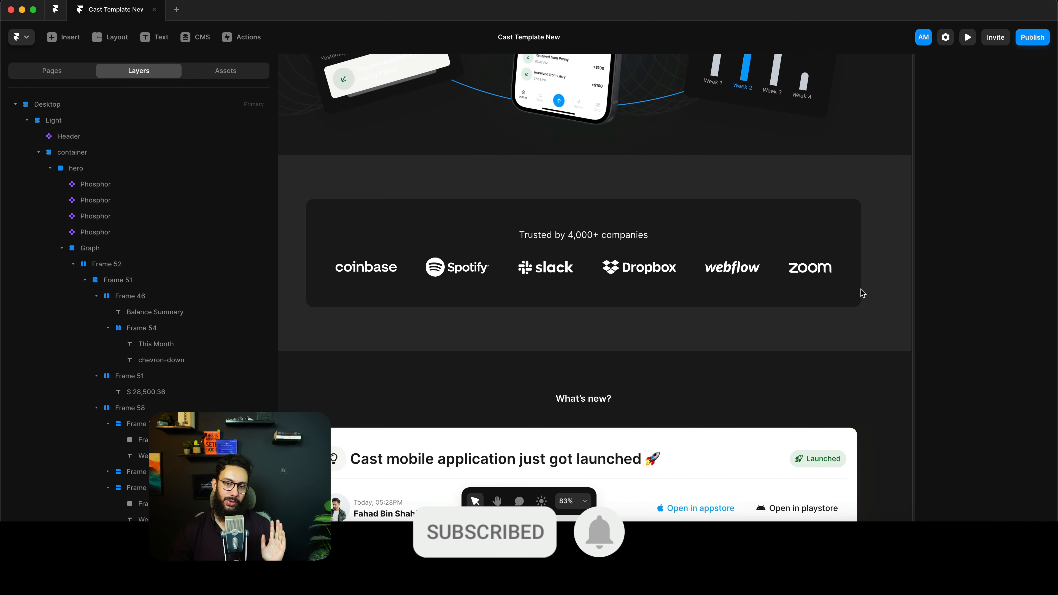
pyautogui.scroll(-4, 584, 292)
pyautogui.click(541, 501)
# - Apply the Black color style to the fill of the "What's new?" badge frame and select its label text
pyautogui.click(603, 248)
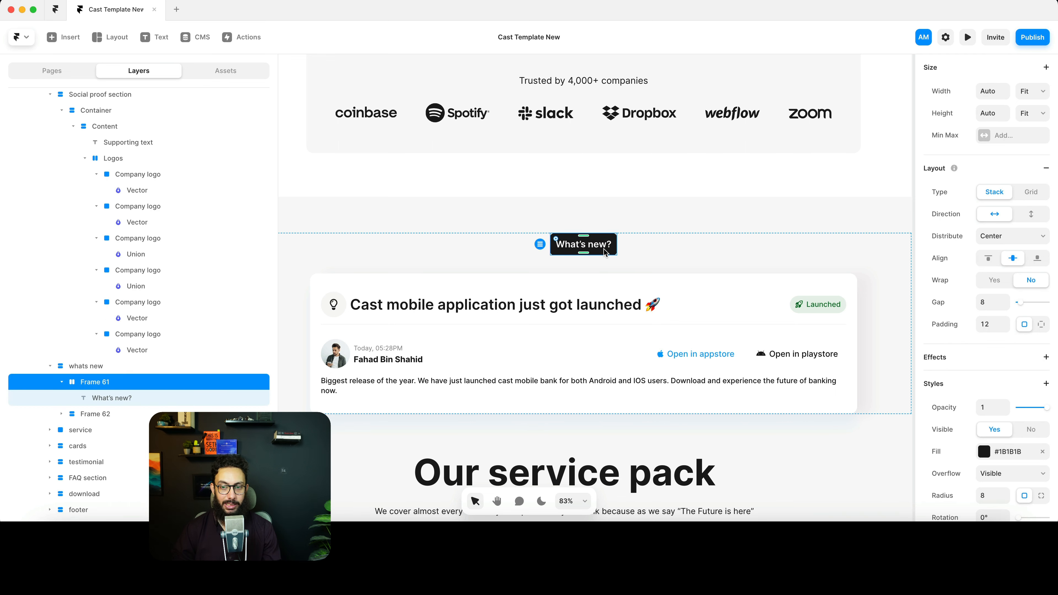
pyautogui.scroll(5, 603, 248)
pyautogui.click(984, 452)
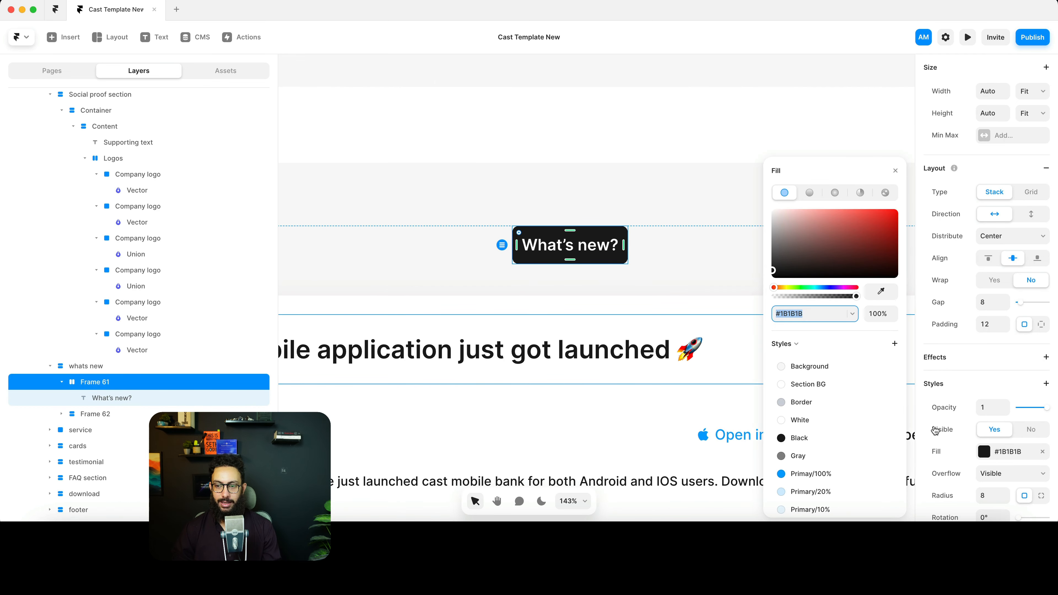
pyautogui.click(810, 442)
pyautogui.click(586, 252)
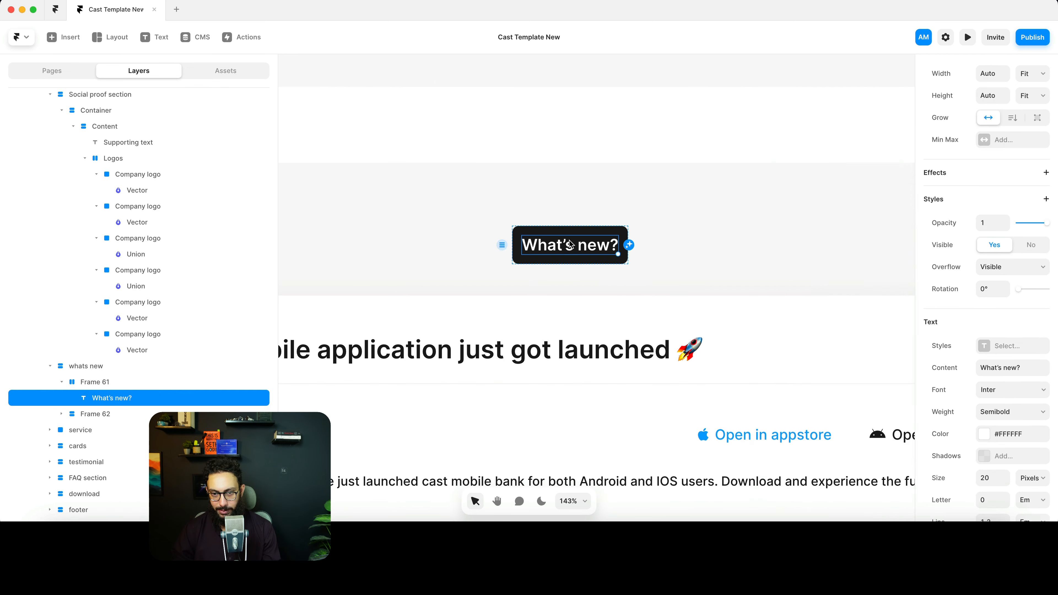
pyautogui.scroll(-8, 586, 253)
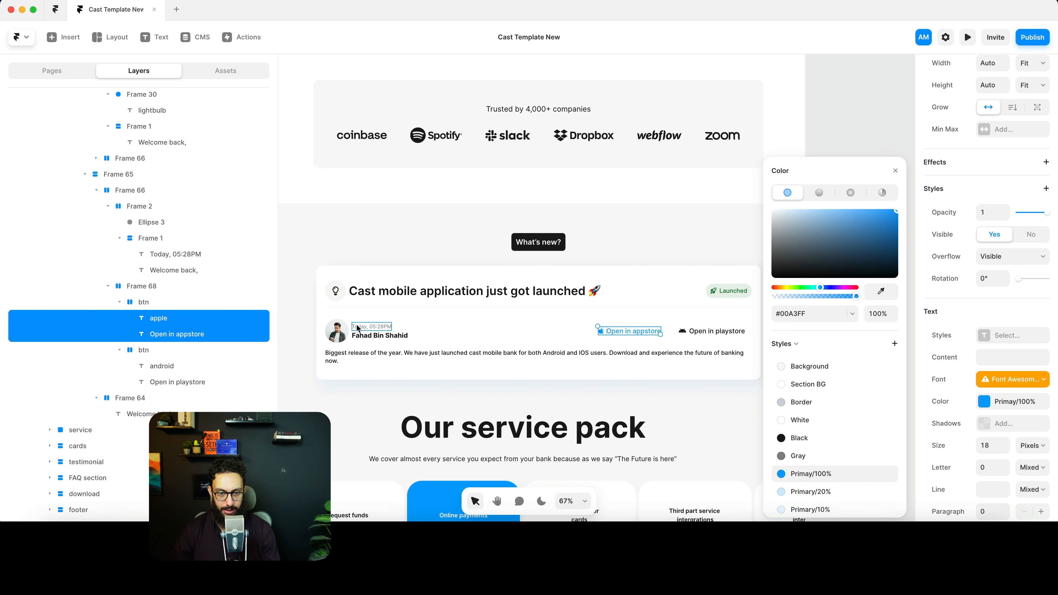
# - Apply the Gray color style to the "Today, 05:28PM" text, preview the canvas in dark mode and return to light mode
pyautogui.click(372, 327)
pyautogui.click(798, 455)
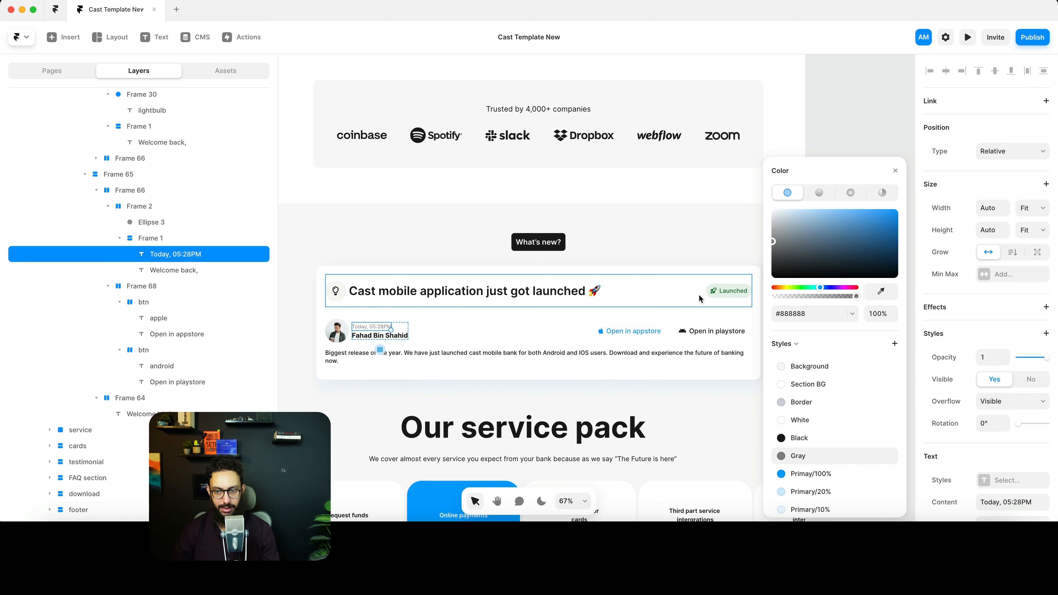
pyautogui.click(542, 501)
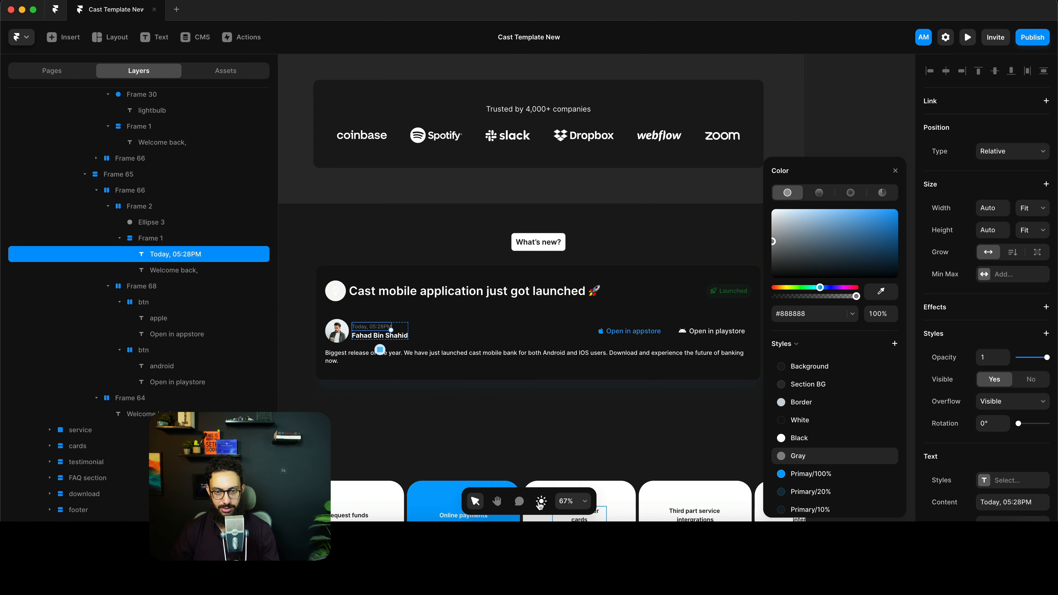
pyautogui.click(541, 501)
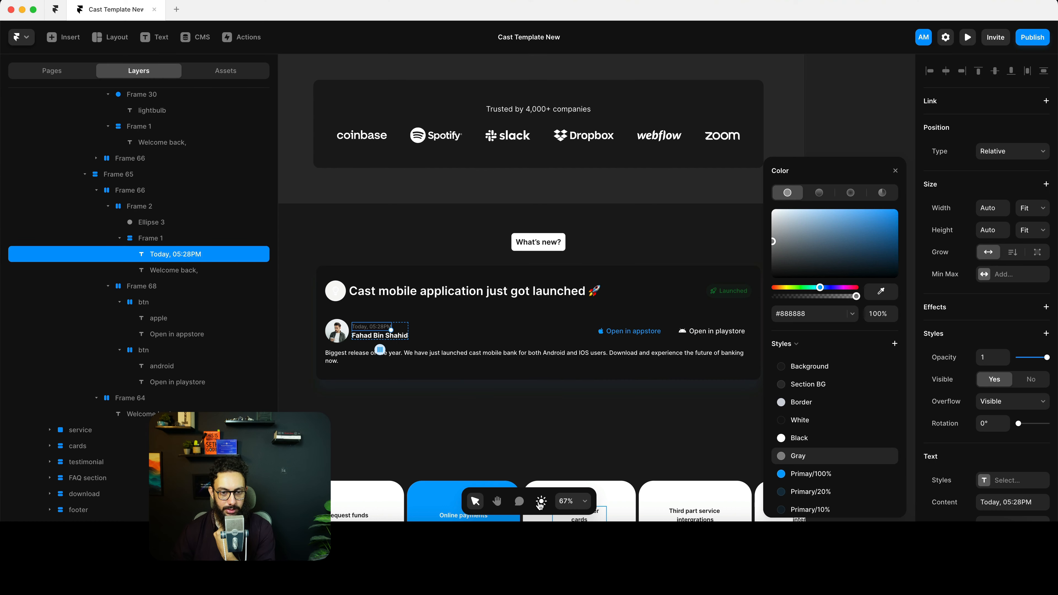
# - Apply the Black color style to the "Our service pack" heading and the supporting text below it
pyautogui.scroll(-5, 521, 292)
pyautogui.click(521, 209)
pyautogui.scroll(-4, 1009, 292)
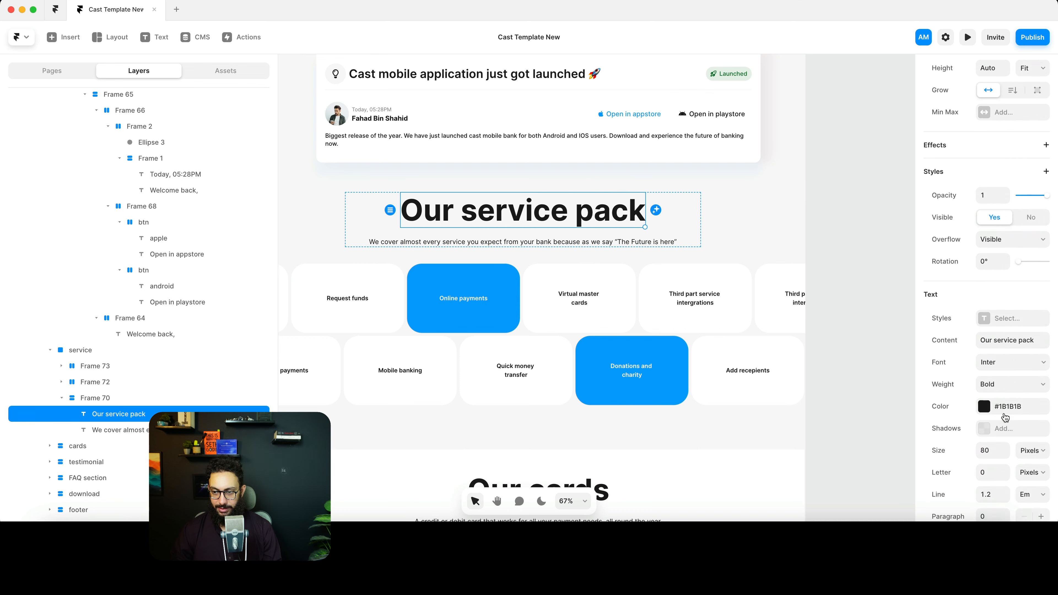
pyautogui.click(1009, 407)
pyautogui.click(799, 438)
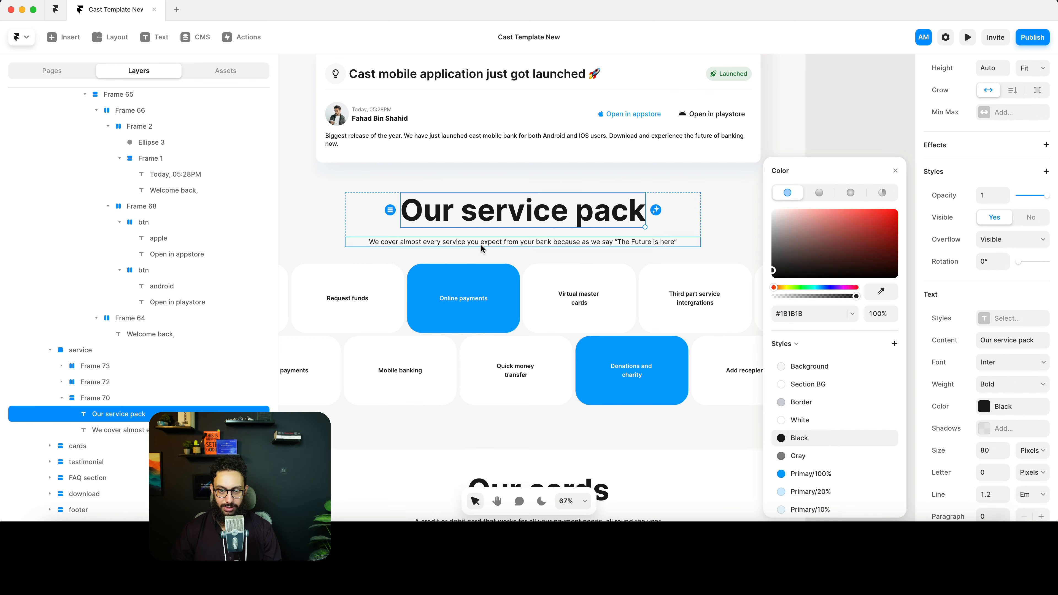
pyautogui.click(480, 244)
pyautogui.scroll(-3, 1047, 436)
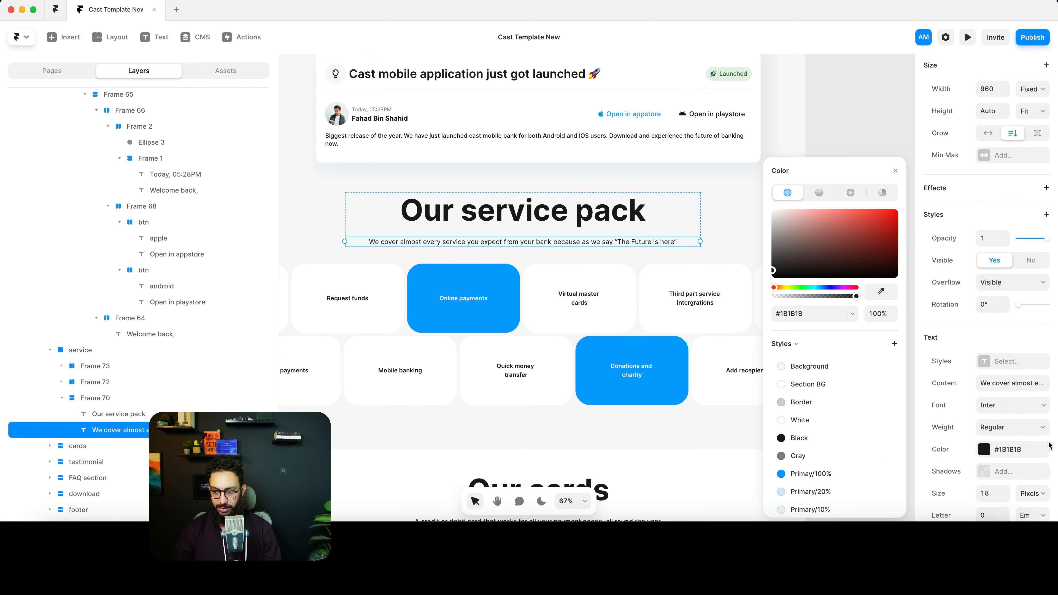
pyautogui.click(816, 442)
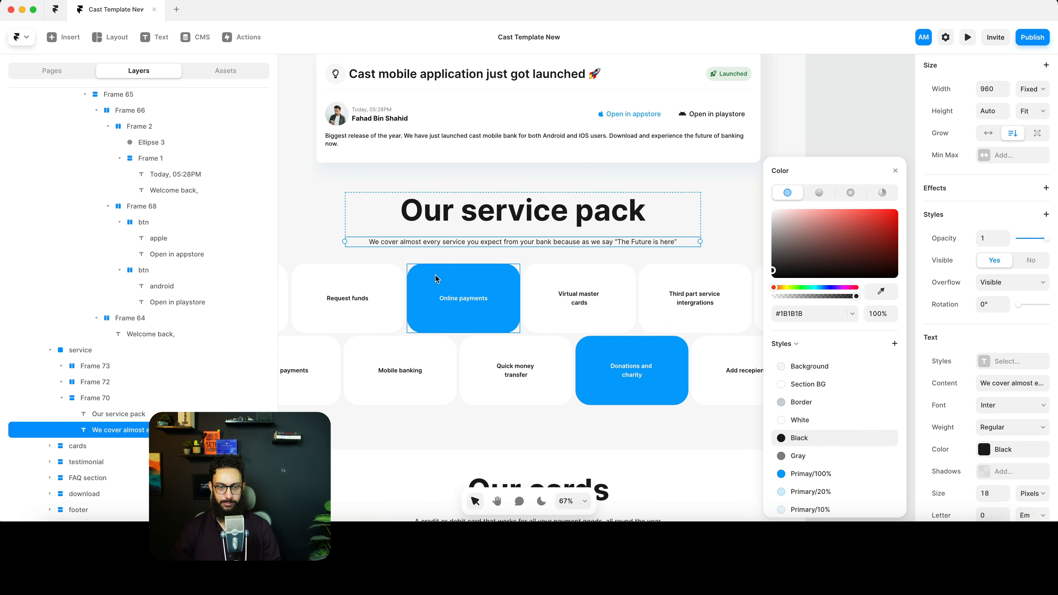
# - Rename the frame of the highlighted Online payments card in the first service row to Blue
pyautogui.hscroll(-2, 362, 285)
pyautogui.click(395, 286)
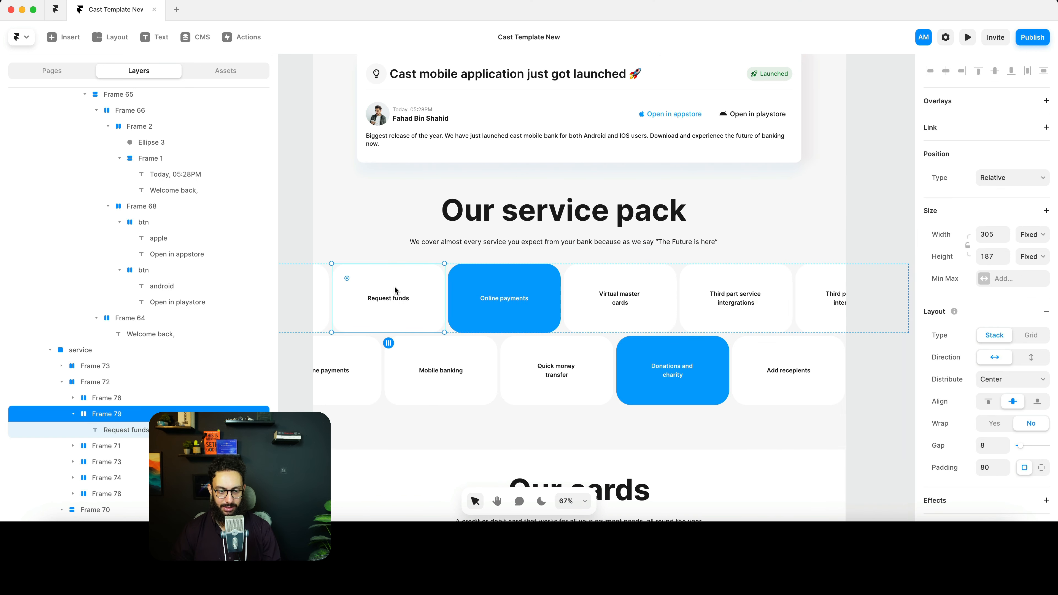
pyautogui.click(73, 414)
pyautogui.click(101, 401)
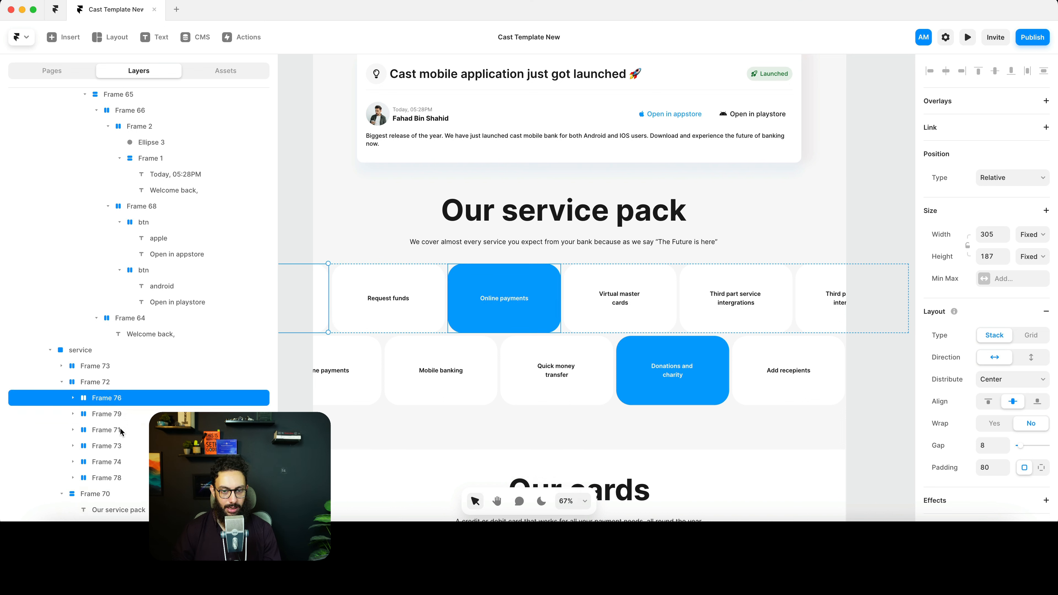
pyautogui.doubleClick(120, 431)
pyautogui.write('Blue')
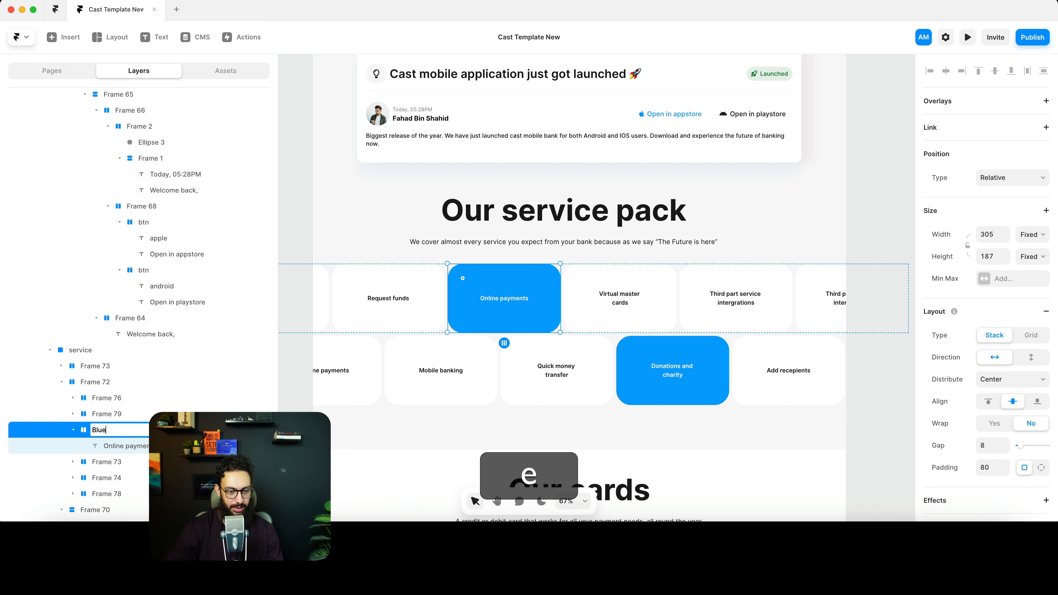
pyautogui.press('Return')
# - Apply the White color style to the fill of all cards in the first service row except the Blue one
pyautogui.click(116, 493)
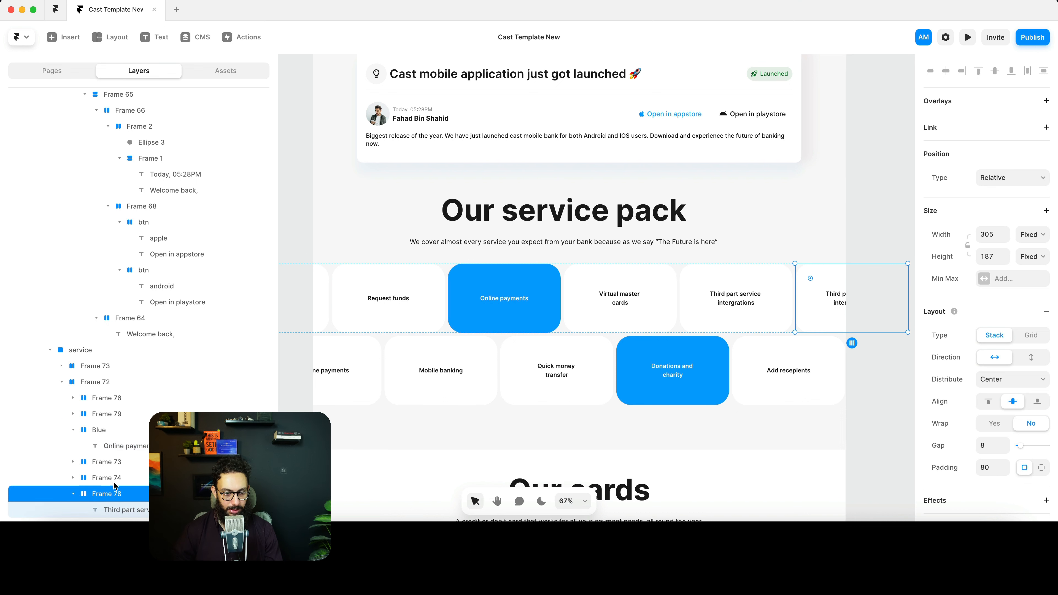
pyautogui.keyDown('shift'); pyautogui.keyDown('super'); pyautogui.click(115, 468); pyautogui.keyUp('super'); pyautogui.keyUp('shift')
pyautogui.keyDown('shift'); pyautogui.keyDown('super'); pyautogui.click(112, 414); pyautogui.keyUp('super'); pyautogui.keyUp('shift')
pyautogui.keyDown('shift'); pyautogui.keyDown('super'); pyautogui.click(113, 398); pyautogui.keyUp('super'); pyautogui.keyUp('shift')
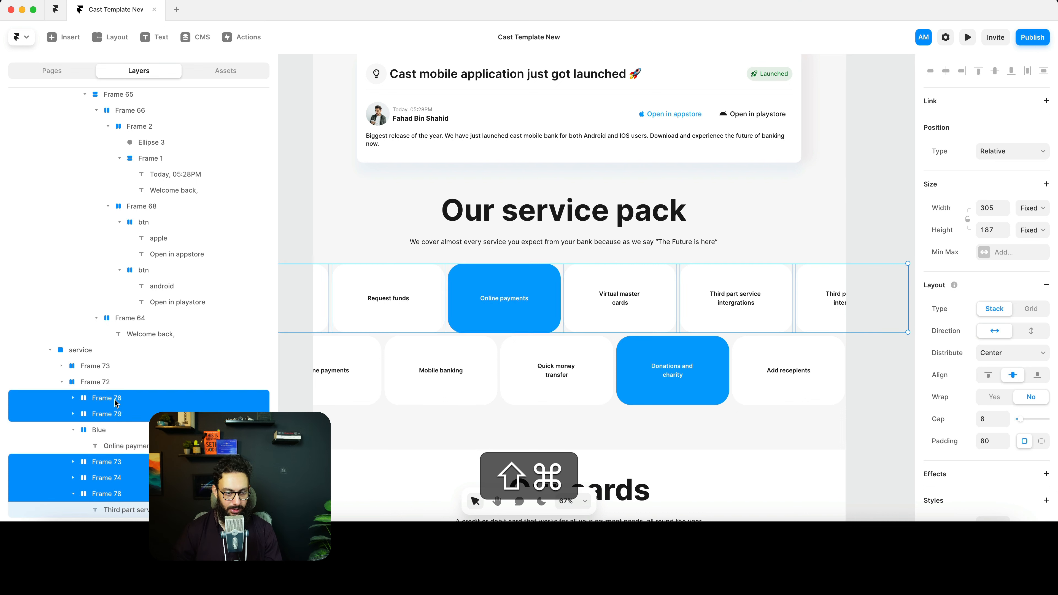
pyautogui.scroll(-5, 1005, 338)
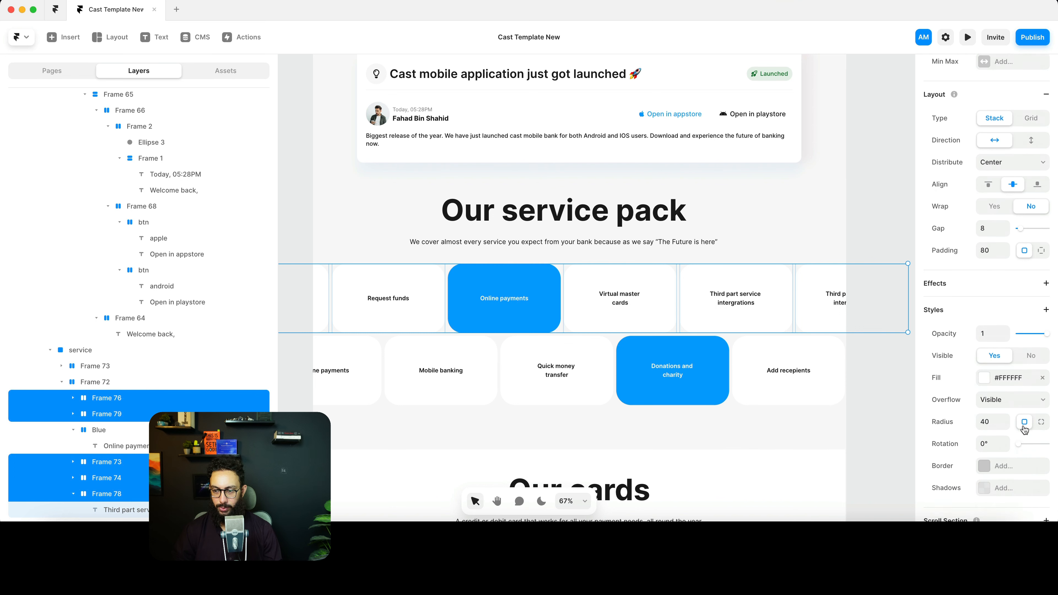
pyautogui.click(1004, 351)
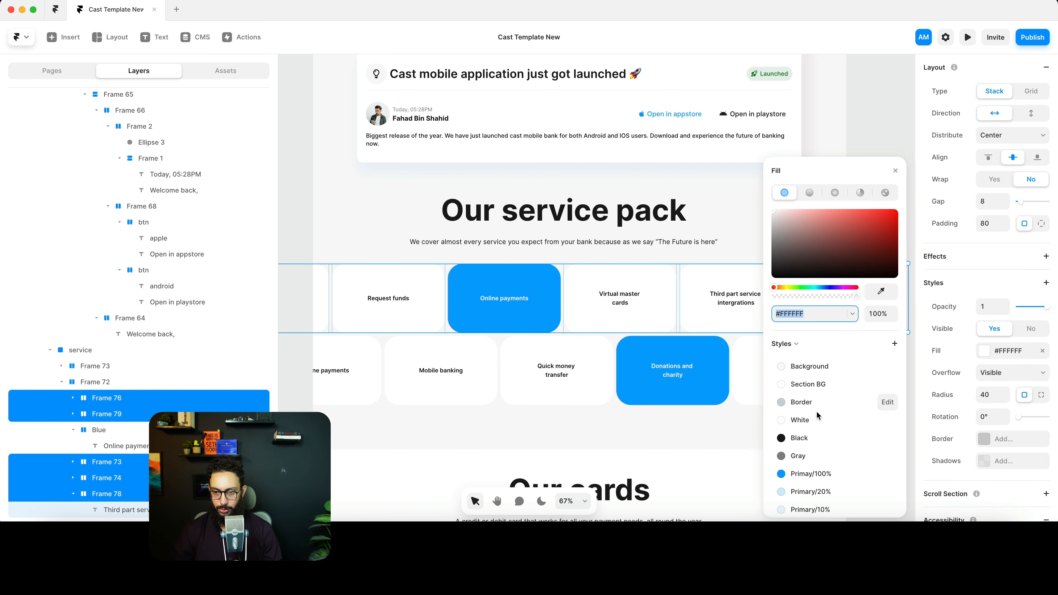
pyautogui.click(807, 425)
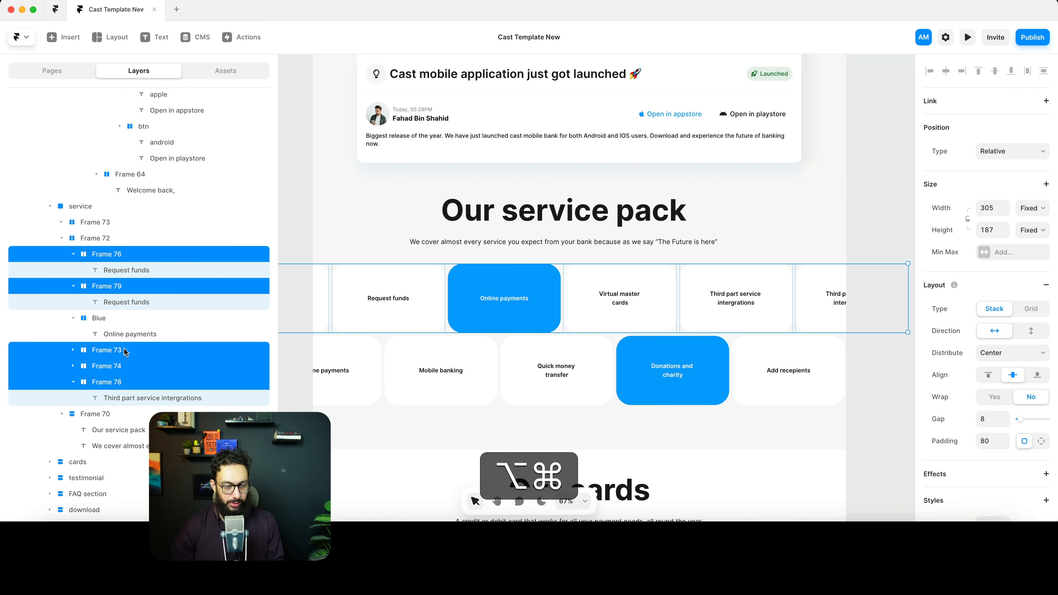
# - Apply the Black color style to the text inside the first row's white service cards
pyautogui.press('alt+super+a')
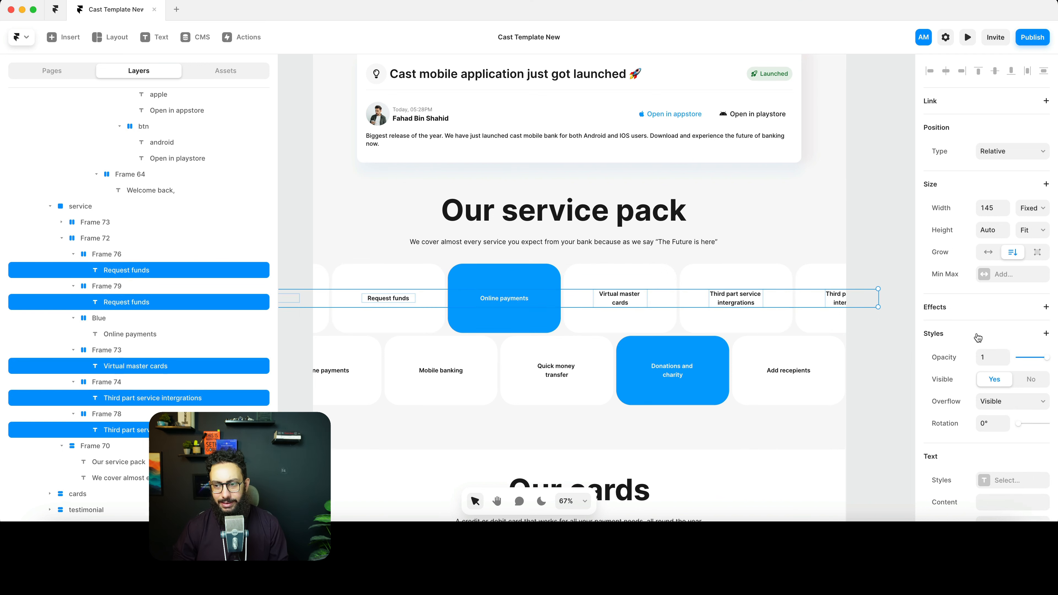
pyautogui.scroll(-10, 1014, 360)
pyautogui.scroll(3, 1014, 360)
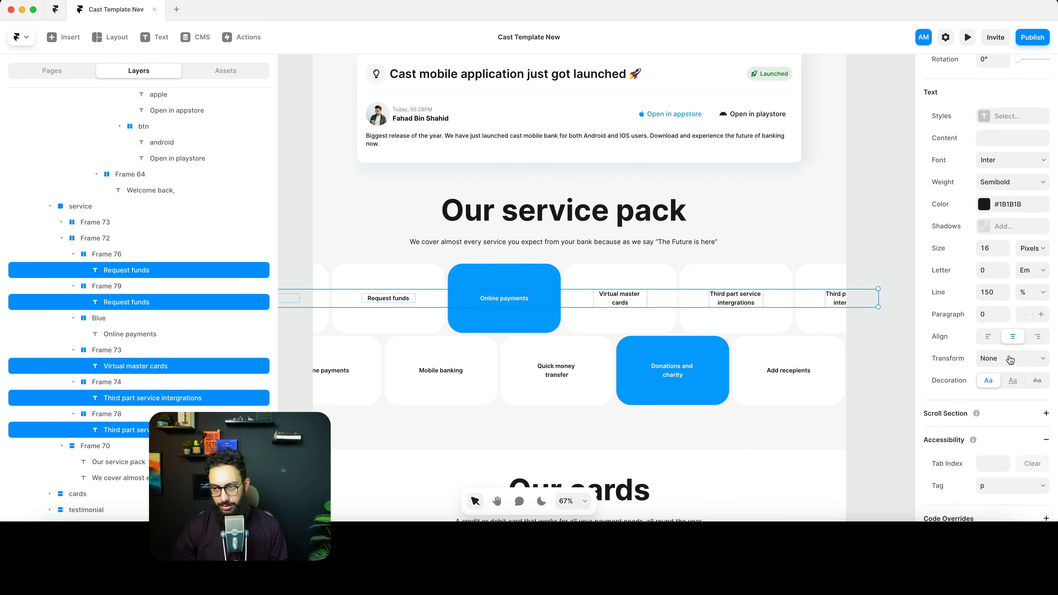
pyautogui.click(1001, 258)
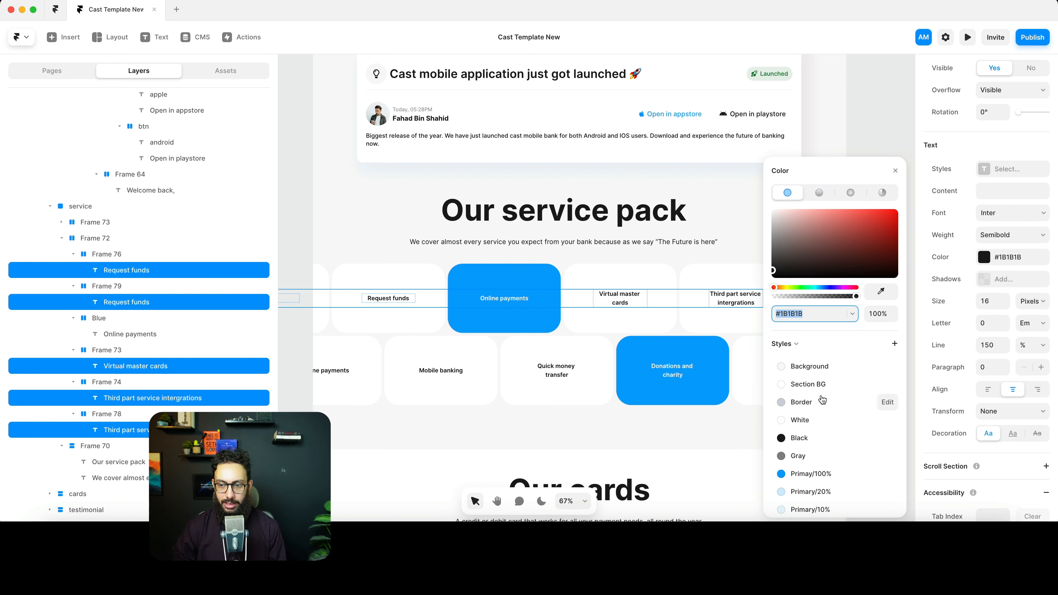
pyautogui.click(819, 438)
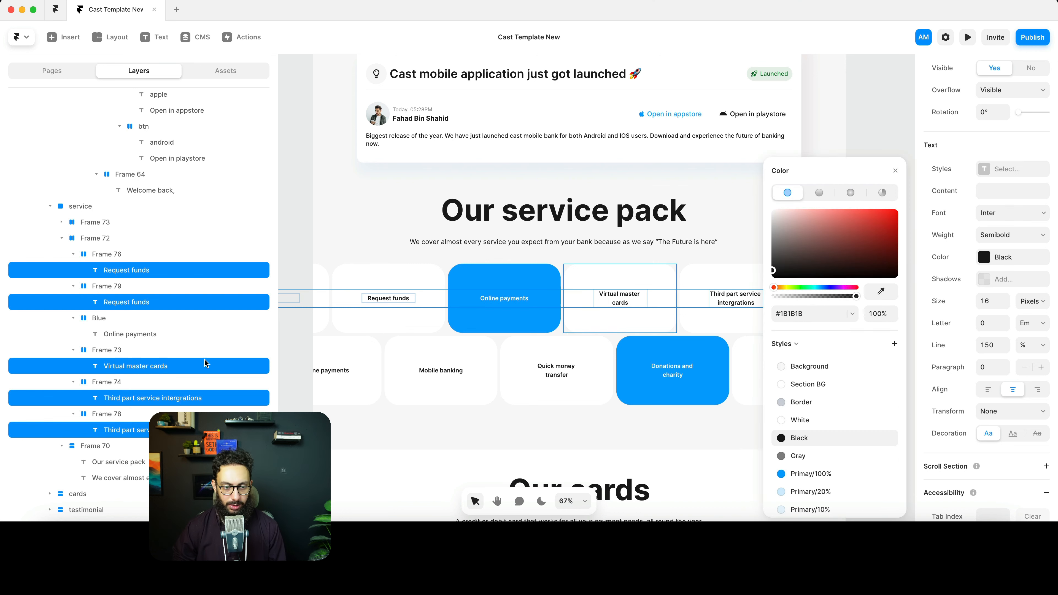
# - Rename the frame of the Donations and charity card in the second service row to Blue
pyautogui.click(352, 356)
pyautogui.click(103, 290)
pyautogui.click(102, 302)
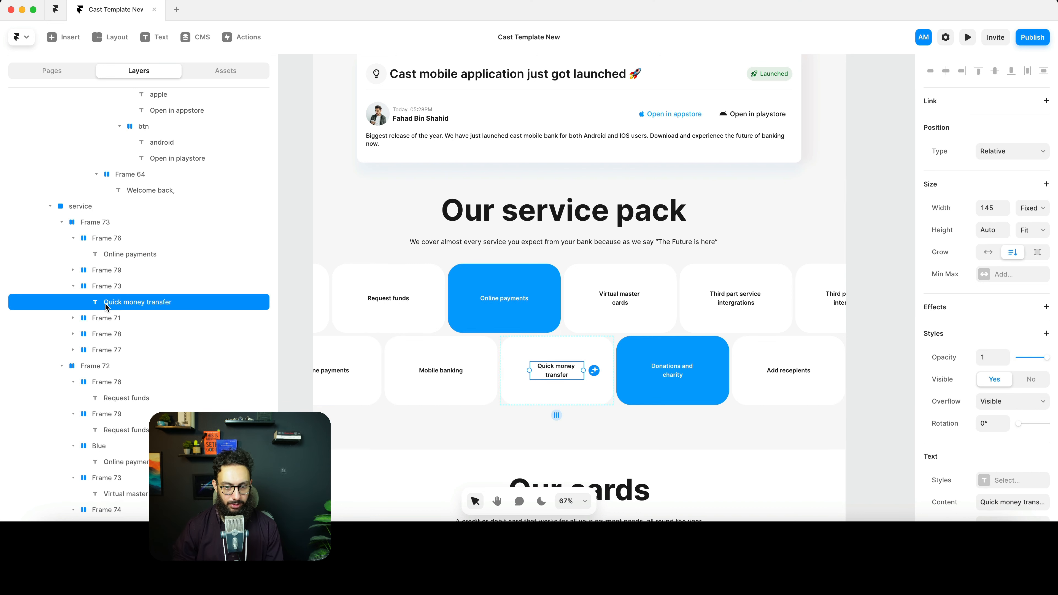
pyautogui.click(105, 318)
pyautogui.press('shift+super+r')
pyautogui.write('Blue')
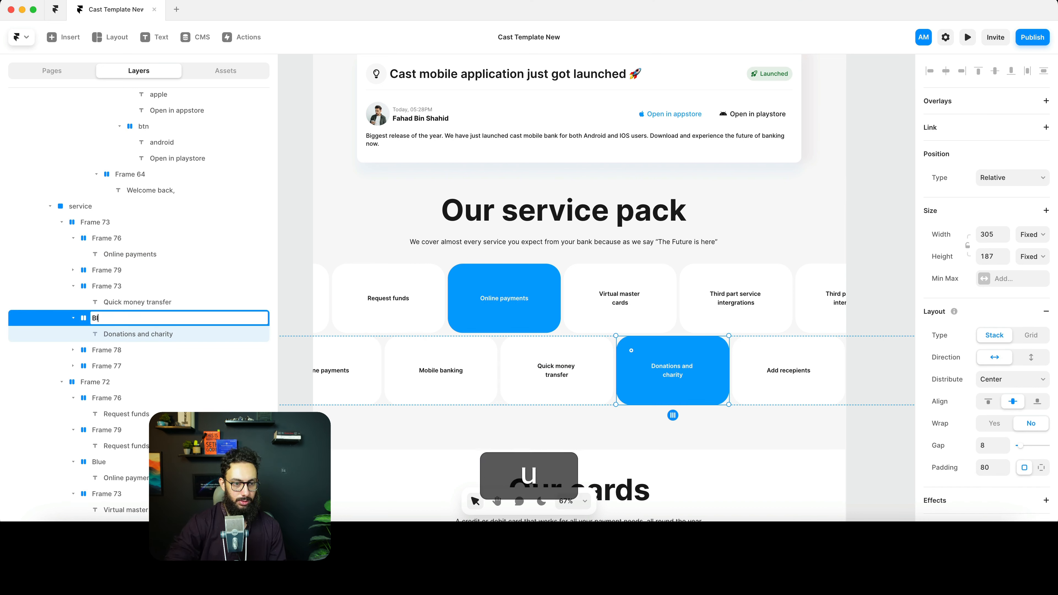
pyautogui.press('Return')
# - Apply the White color style to the fill of all second-row service cards except the Blue one
pyautogui.click(106, 359)
pyautogui.keyDown('super'); pyautogui.click(106, 351); pyautogui.keyUp('super')
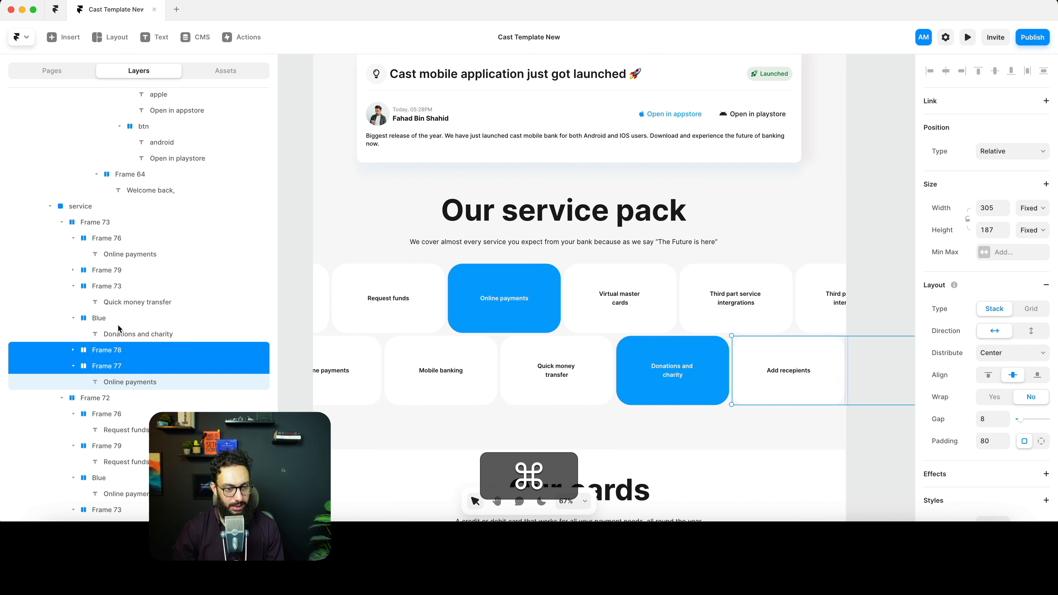
pyautogui.keyDown('super'); pyautogui.click(120, 286); pyautogui.keyUp('super')
pyautogui.keyDown('super'); pyautogui.click(117, 271); pyautogui.keyUp('super')
pyautogui.keyDown('super'); pyautogui.click(116, 239); pyautogui.keyUp('super')
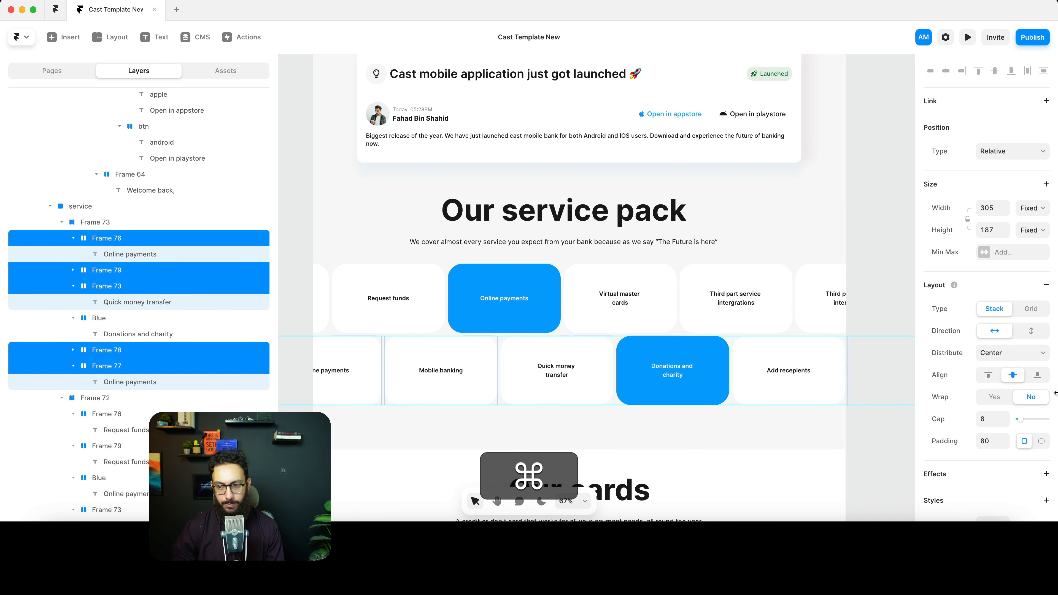
pyautogui.scroll(-5, 1014, 390)
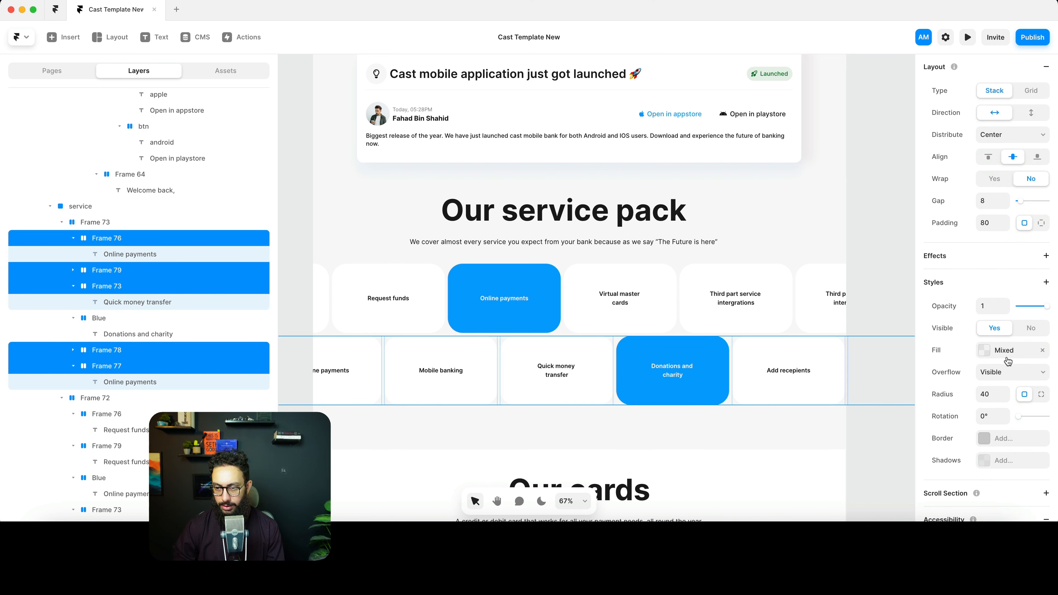
pyautogui.click(1009, 355)
pyautogui.click(801, 420)
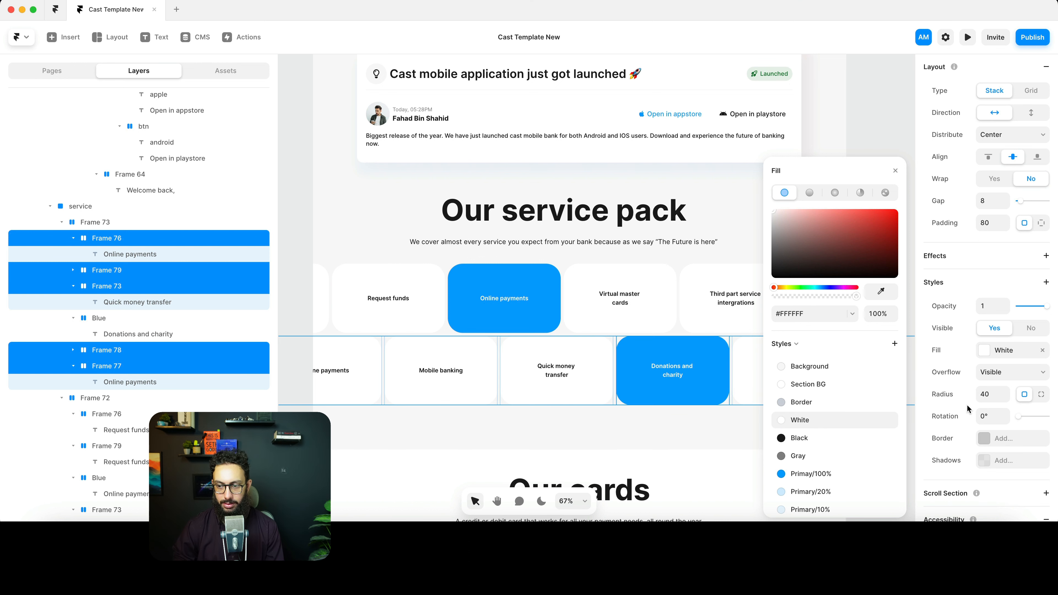
# - Apply the Black color style to the text inside the second row's white service cards
pyautogui.press('alt+super+a')
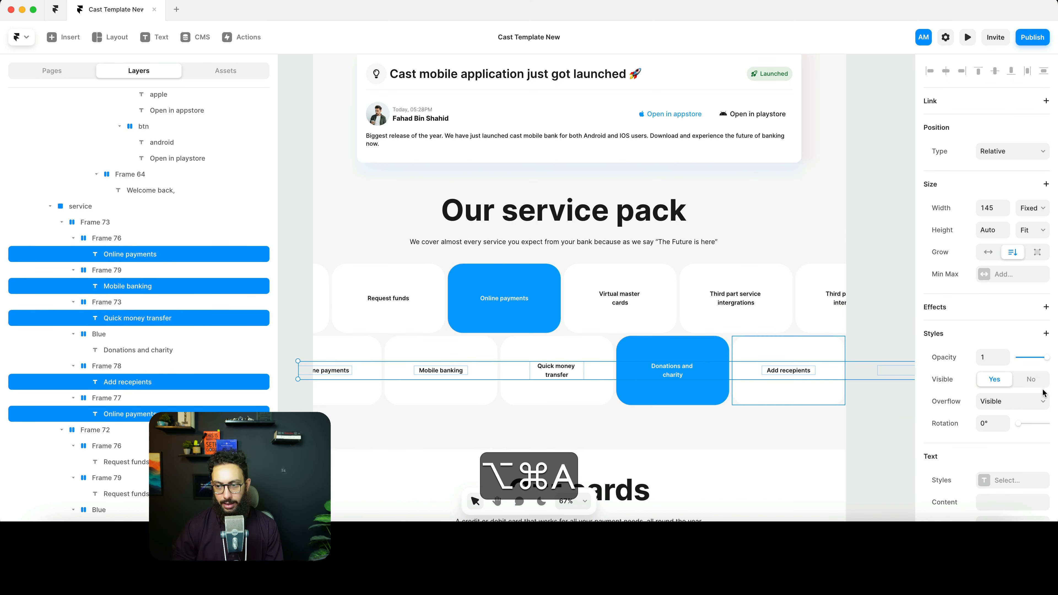
pyautogui.scroll(-4, 1006, 425)
pyautogui.click(1009, 384)
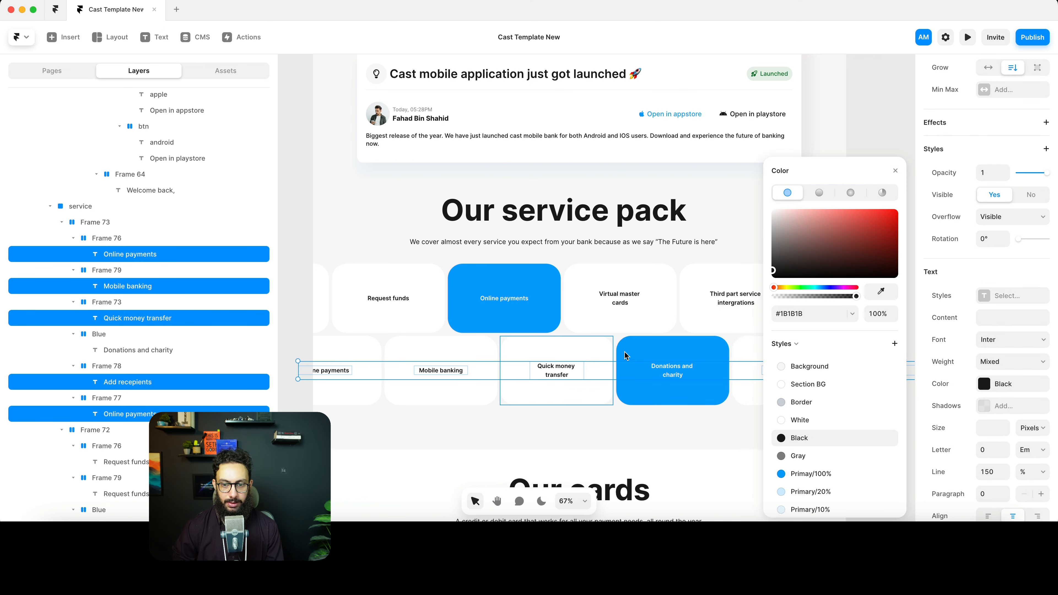
# - Apply the Primay/100% color style to the fill of both blue service cards, Online payments and Donations and charity
pyautogui.click(676, 374)
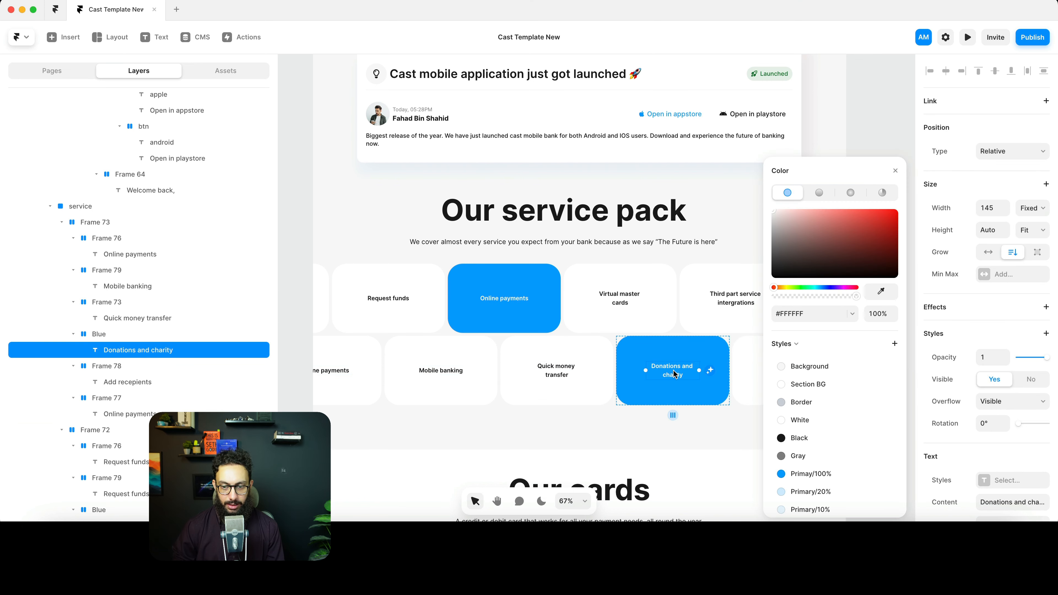
pyautogui.keyDown('shift'); pyautogui.keyDown('super'); pyautogui.click(504, 303); pyautogui.keyUp('super'); pyautogui.keyUp('shift')
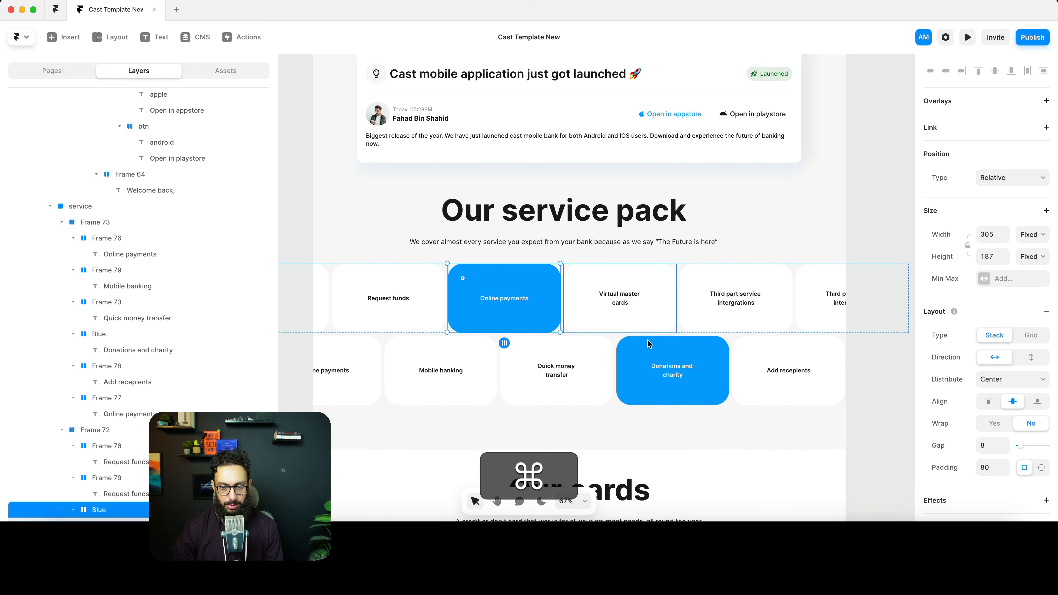
pyautogui.keyDown('shift'); pyautogui.click(669, 350); pyautogui.keyUp('shift')
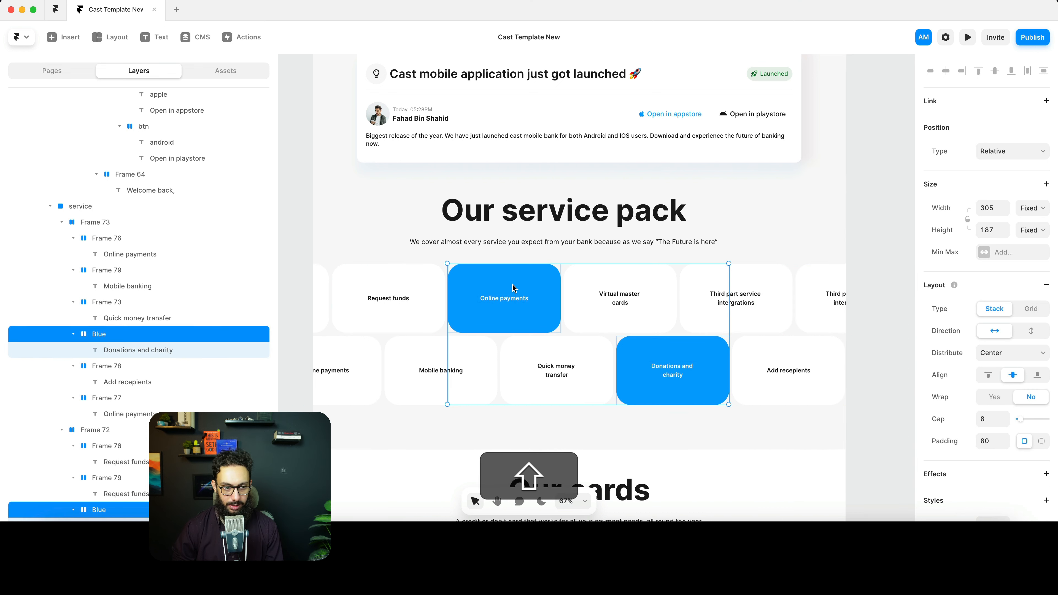
pyautogui.scroll(-2, 1038, 383)
pyautogui.scroll(-3, 1037, 384)
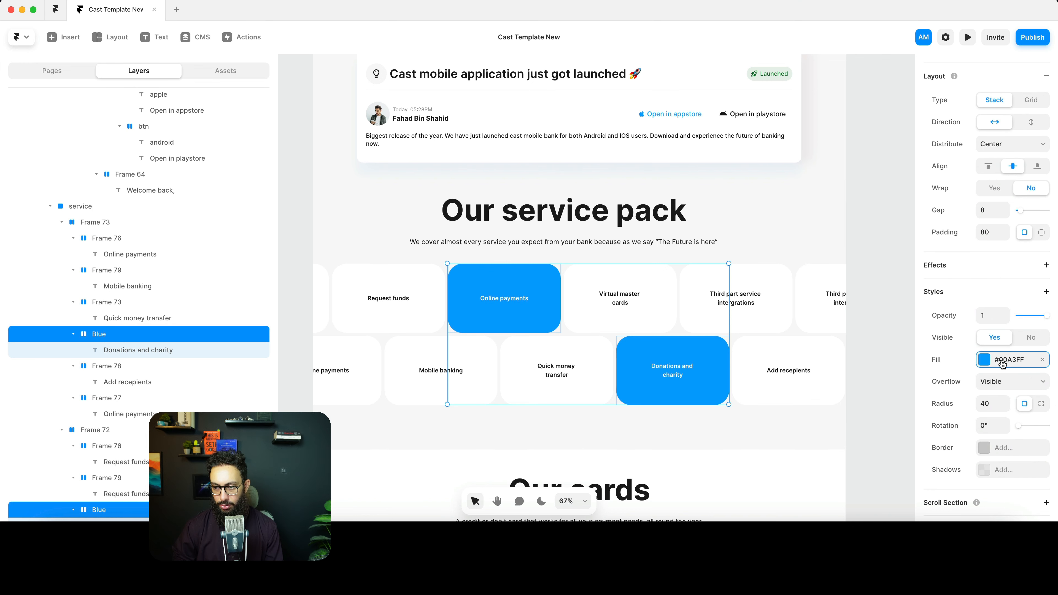
pyautogui.click(992, 359)
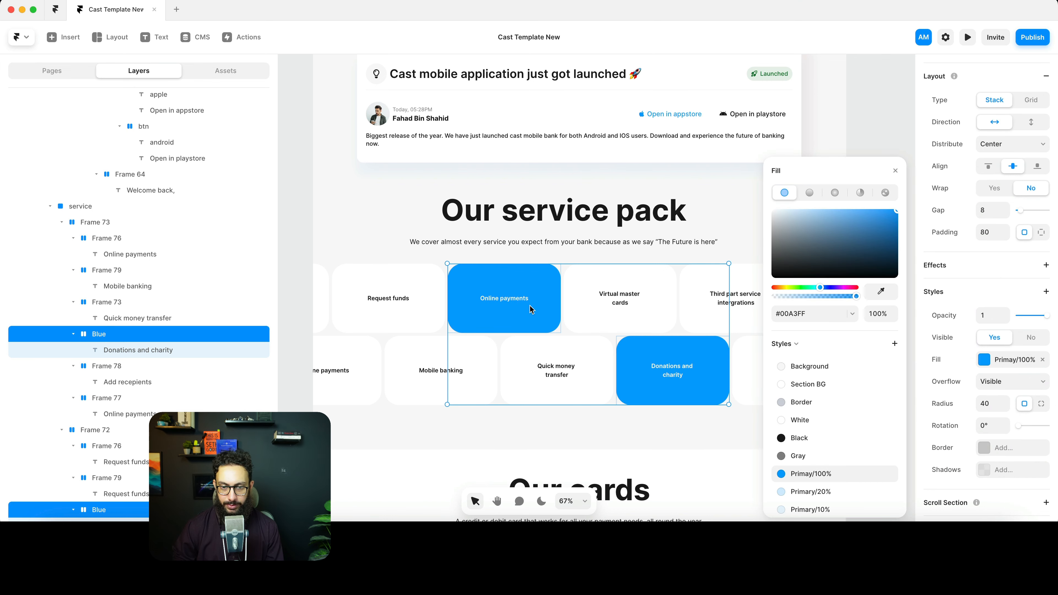
# - Apply the White color style to the text inside the two blue service cards, Donations and charity and Online payments
pyautogui.doubleClick(519, 302)
pyautogui.press('Escape')
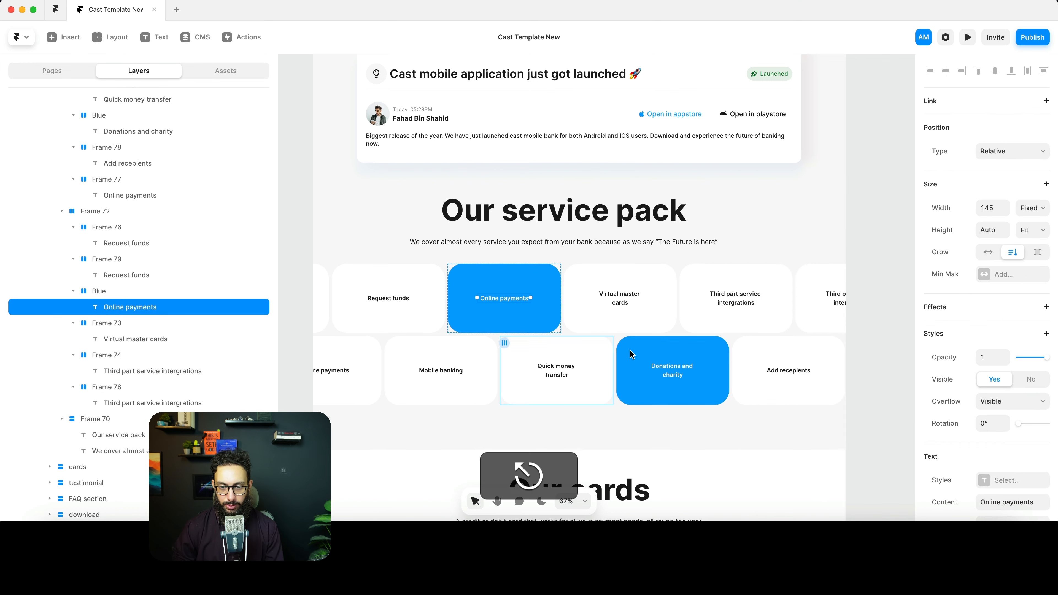
pyautogui.keyDown('shift'); pyautogui.keyDown('super'); pyautogui.click(672, 375); pyautogui.keyUp('super'); pyautogui.keyUp('shift')
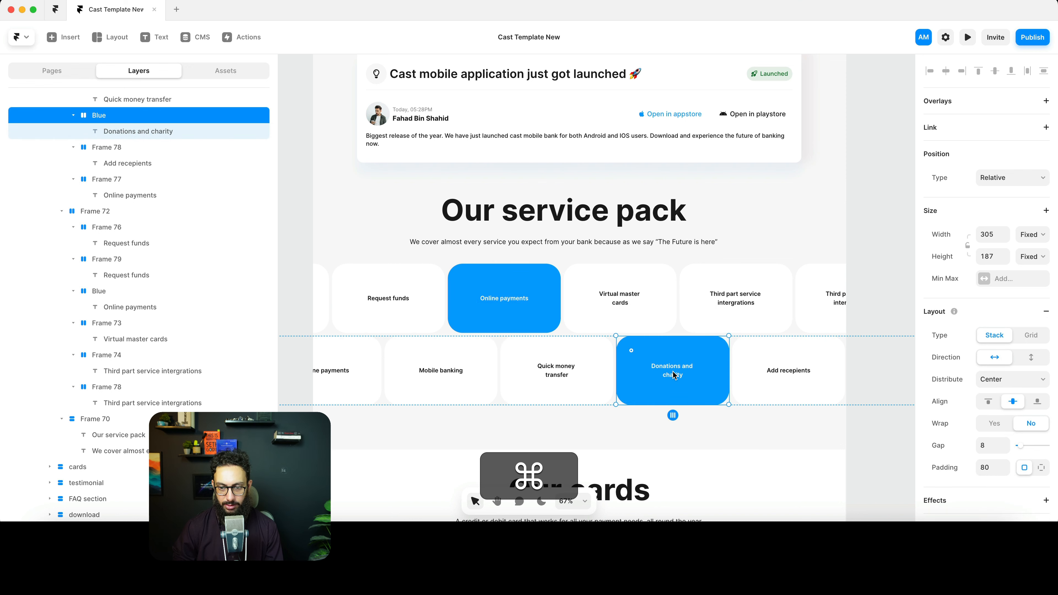
pyautogui.keyDown('super'); pyautogui.click(673, 375); pyautogui.keyUp('super')
pyautogui.scroll(-3, 1002, 476)
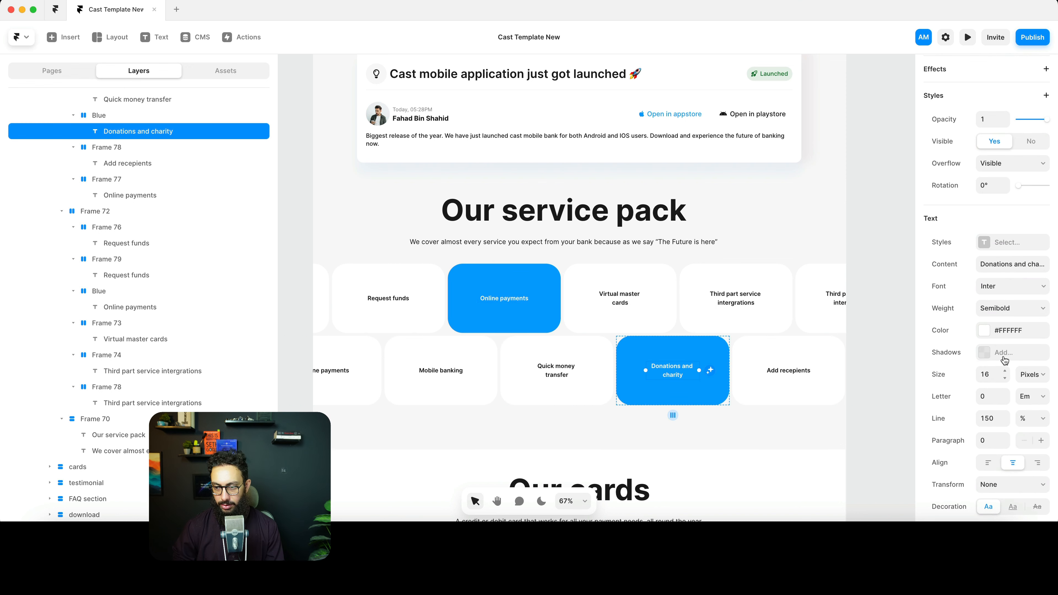
pyautogui.click(1004, 330)
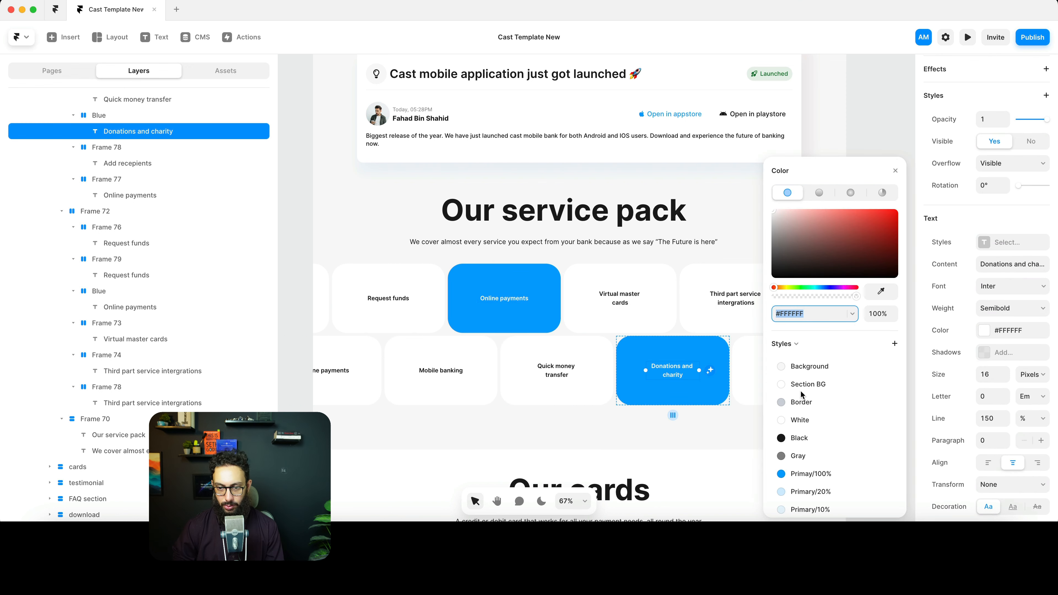
pyautogui.keyDown('super'); pyautogui.click(512, 297); pyautogui.keyUp('super')
pyautogui.scroll(-5, 1007, 417)
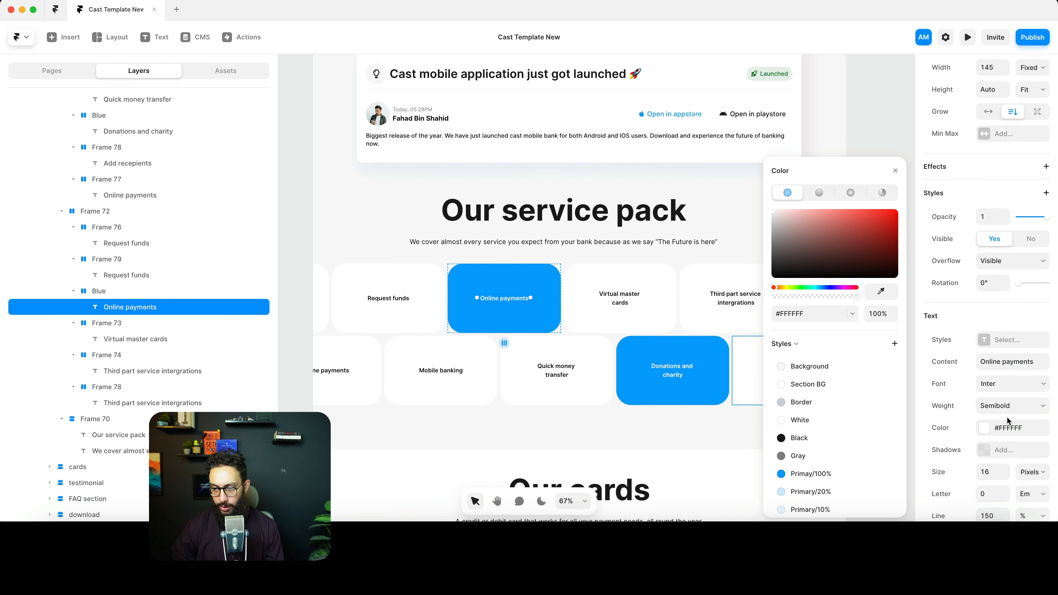
pyautogui.click(1007, 428)
pyautogui.click(1008, 434)
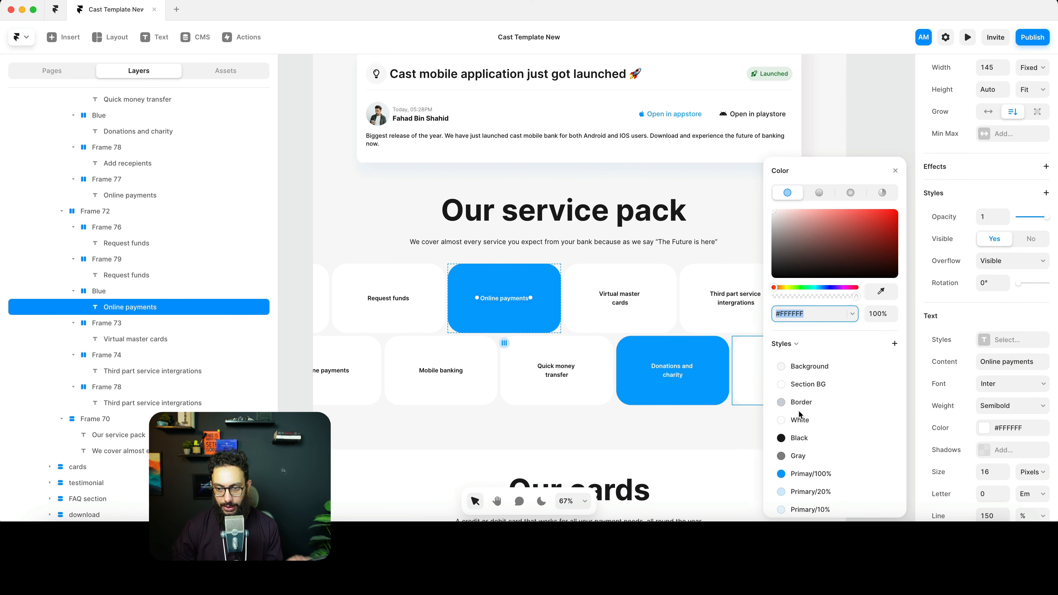
pyautogui.click(800, 421)
# - Apply the Black color style to the Our cards heading and the subtitle below it
pyautogui.scroll(-6, 567, 386)
pyautogui.doubleClick(586, 239)
pyautogui.press('alt+super+a')
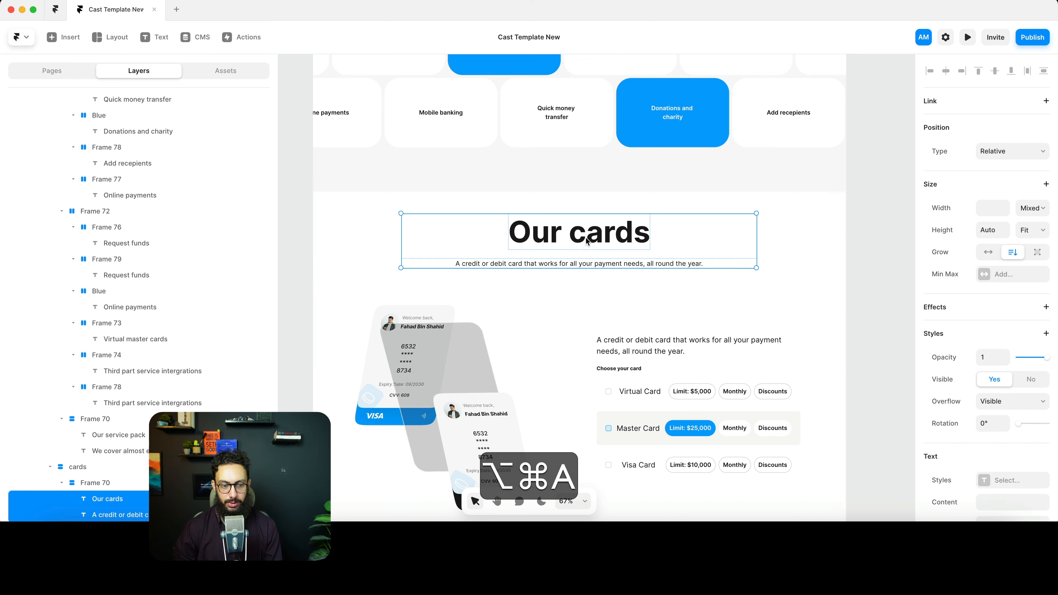
pyautogui.scroll(-6, 1005, 345)
pyautogui.click(1008, 307)
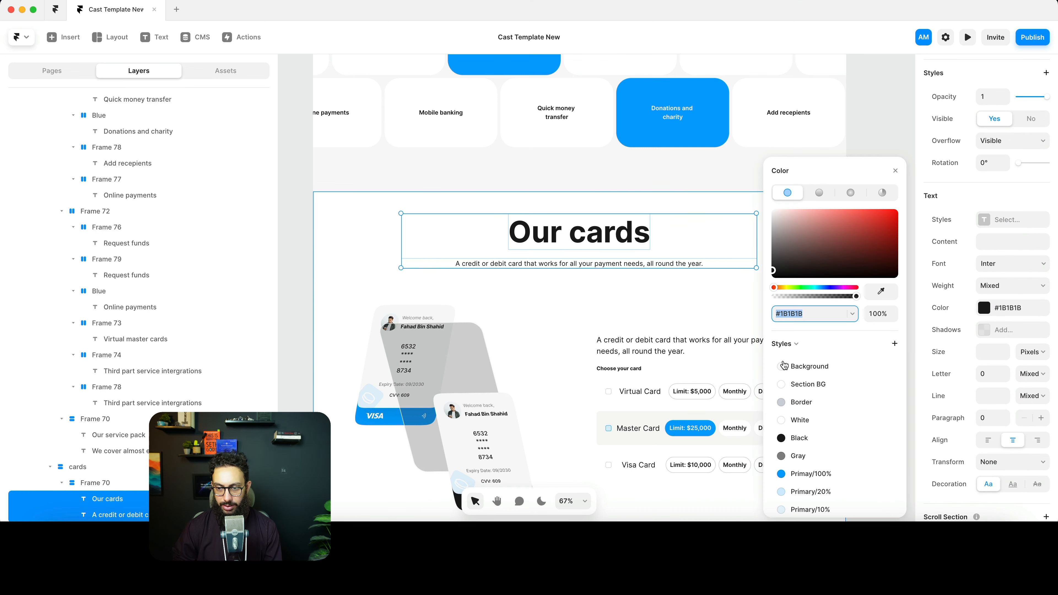
pyautogui.click(799, 438)
# - Apply the Black color style to the credit or debit card paragraph above Choose your card
pyautogui.keyDown('super'); pyautogui.click(662, 351); pyautogui.keyUp('super')
pyautogui.scroll(-2, 662, 351)
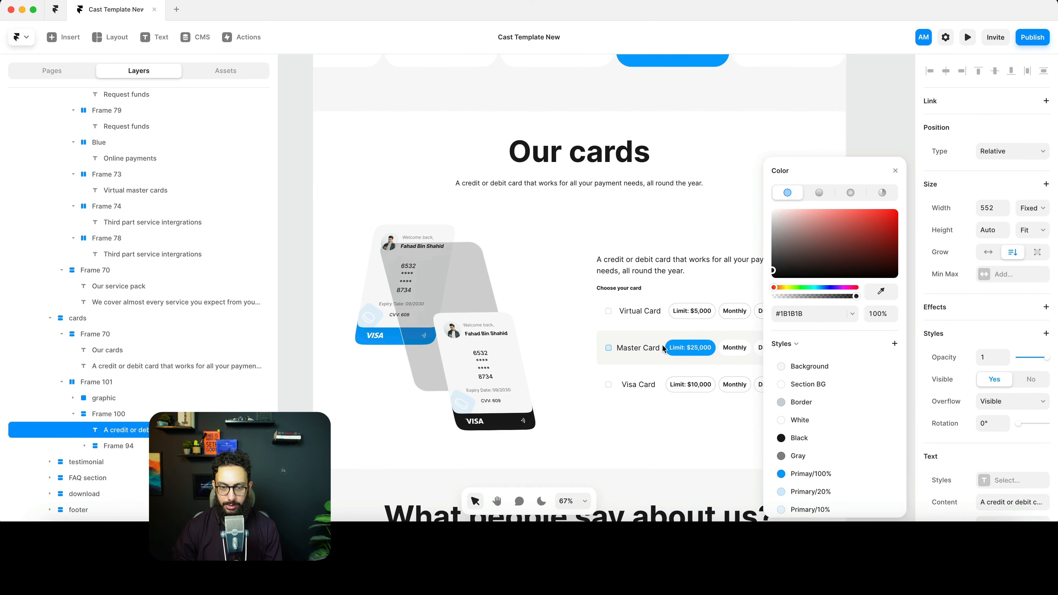
pyautogui.hscroll(2, 732, 350)
pyautogui.scroll(-3, 1029, 466)
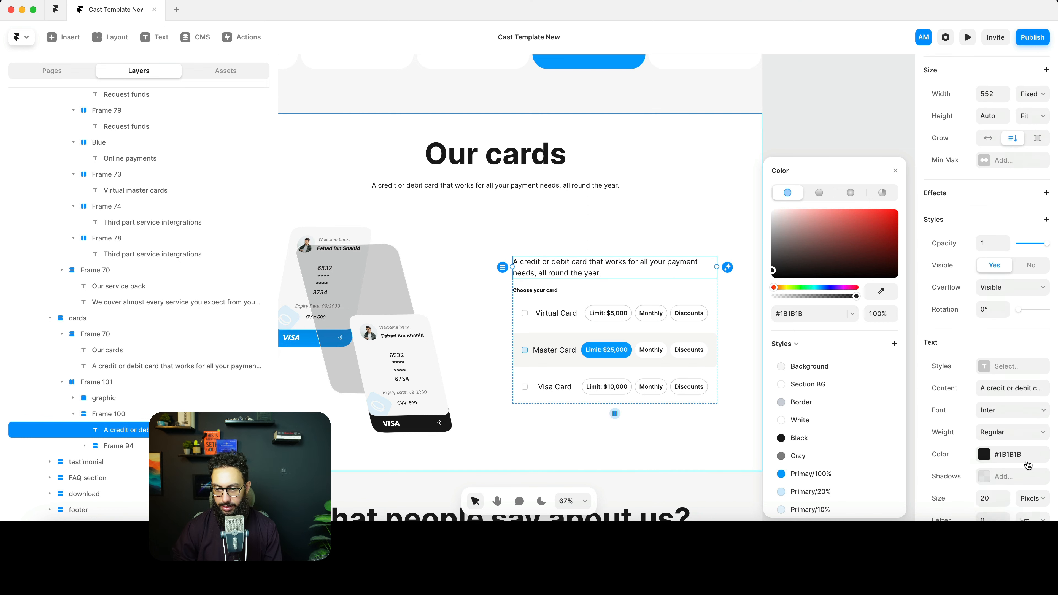
pyautogui.click(799, 438)
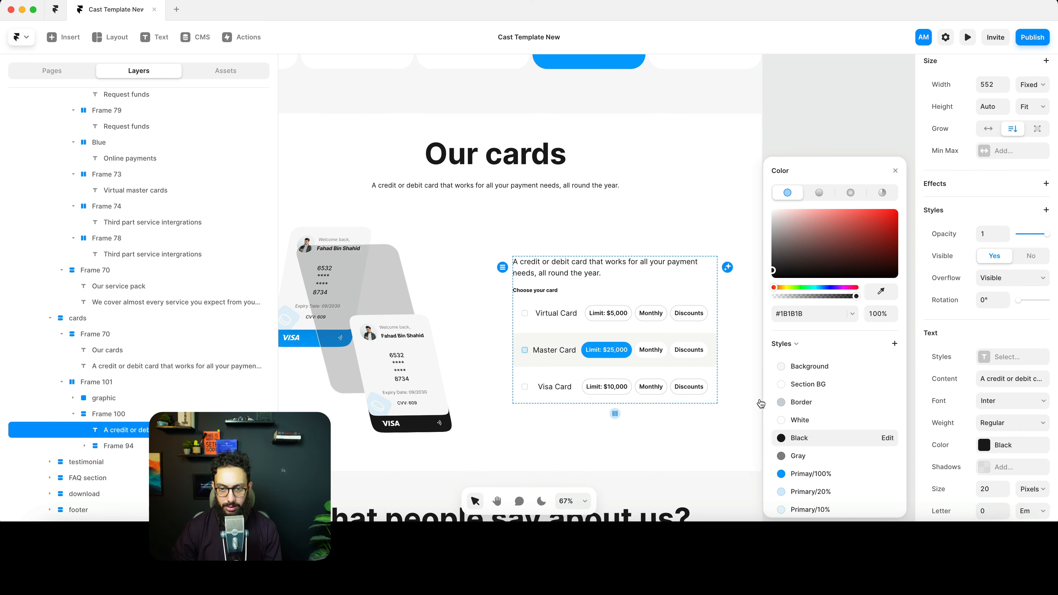
# - Apply the Border color style to the border of the checkbox beside Virtual Card
pyautogui.keyDown('super'); pyautogui.click(607, 318); pyautogui.keyUp('super')
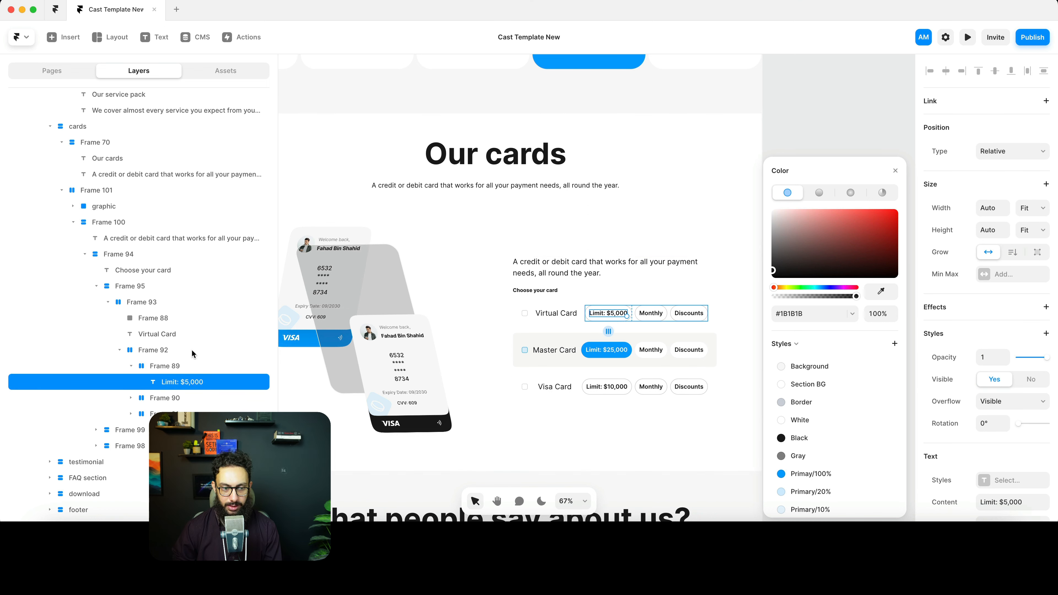
pyautogui.keyDown('super'); pyautogui.click(562, 315); pyautogui.keyUp('super')
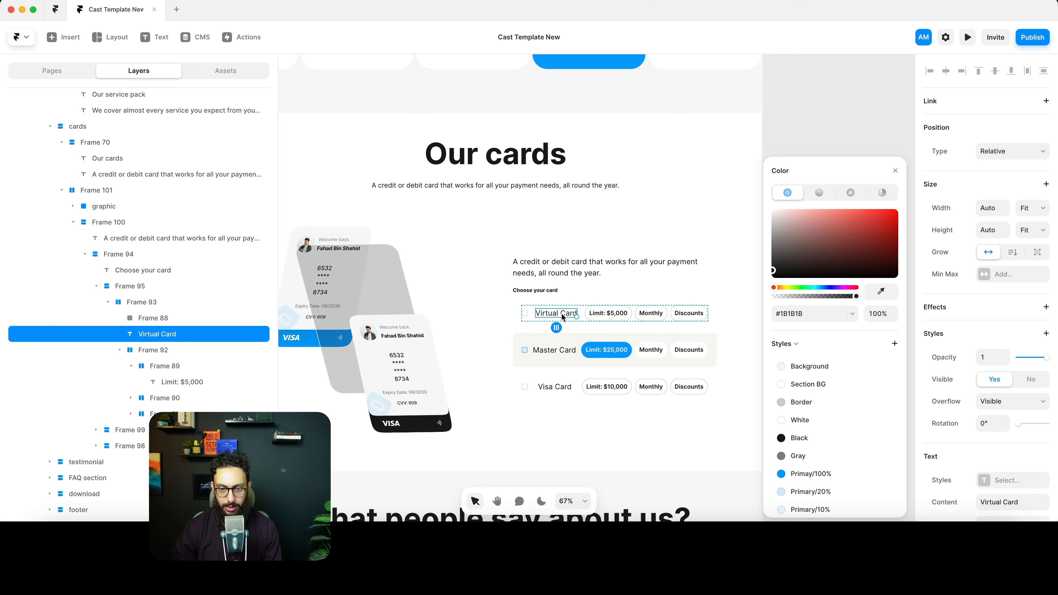
pyautogui.hotkey('shift', 'Return')
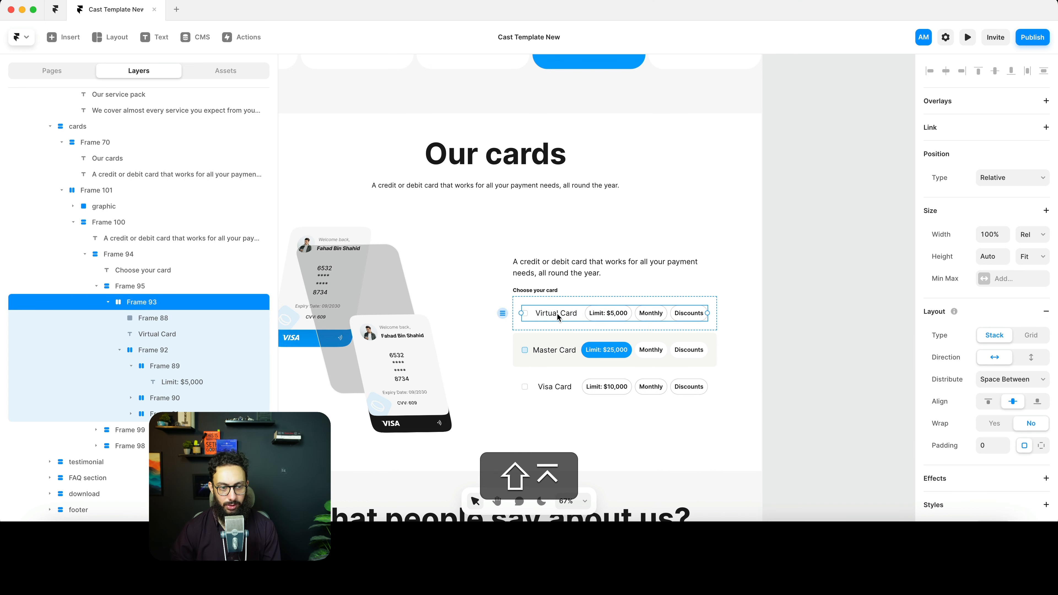
pyautogui.click(178, 321)
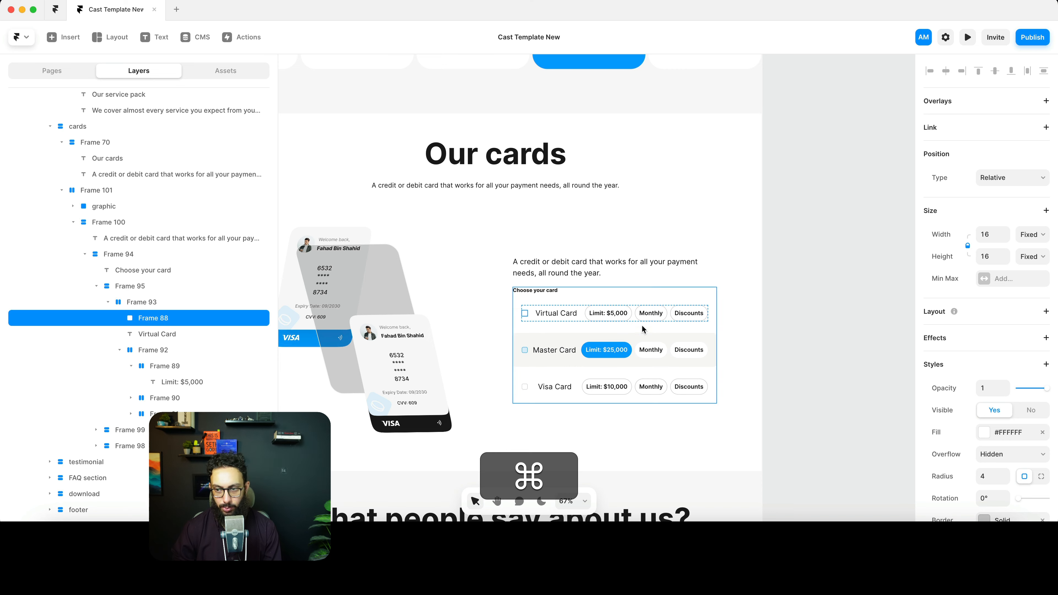
pyautogui.scroll(5, 642, 329)
pyautogui.press('super+BackSpace')
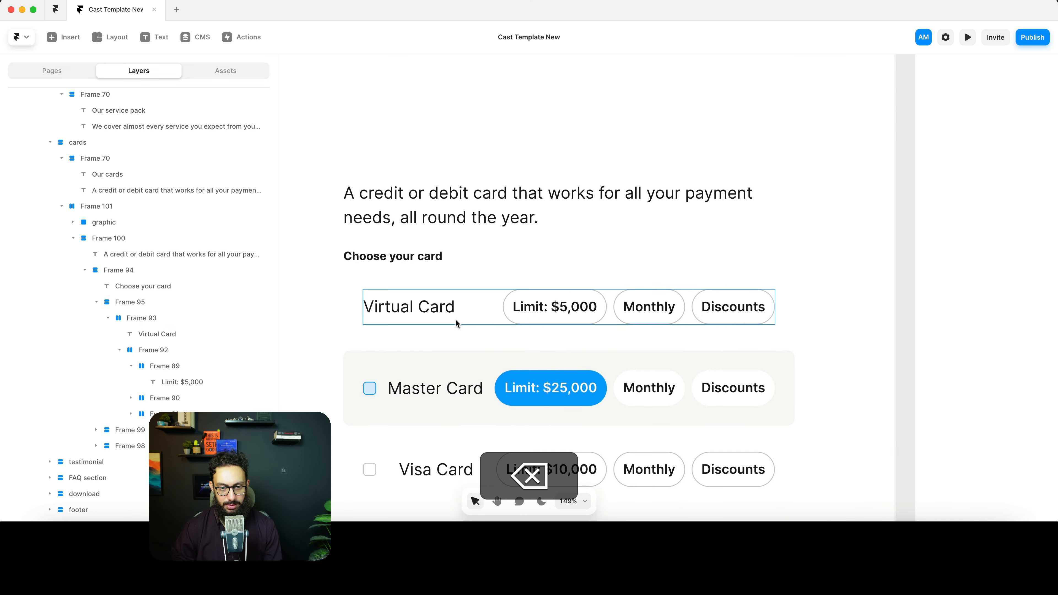
pyautogui.press('super+z')
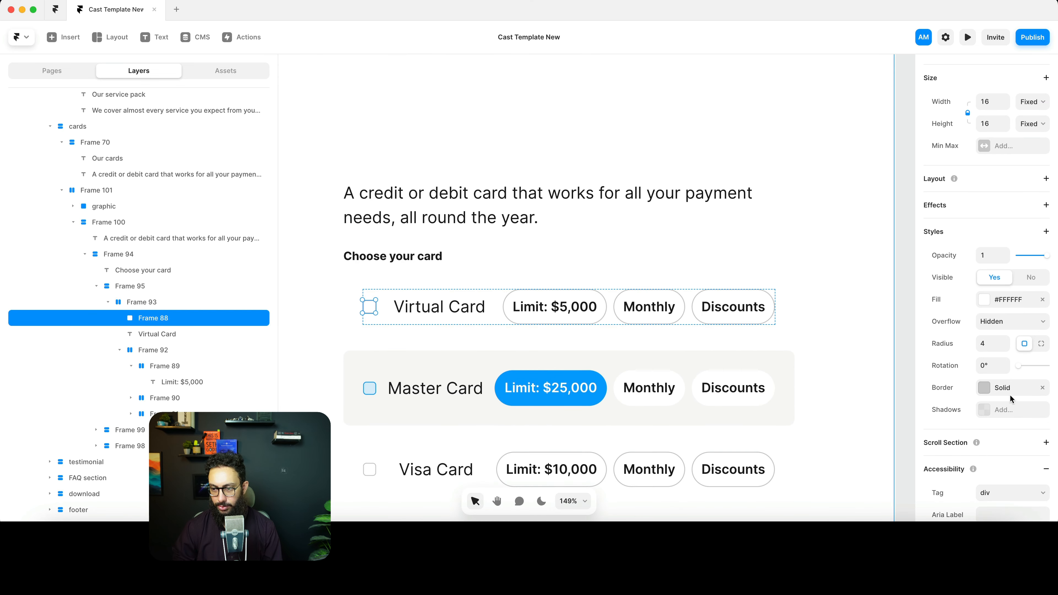
pyautogui.click(1012, 393)
pyautogui.click(863, 418)
pyautogui.click(802, 402)
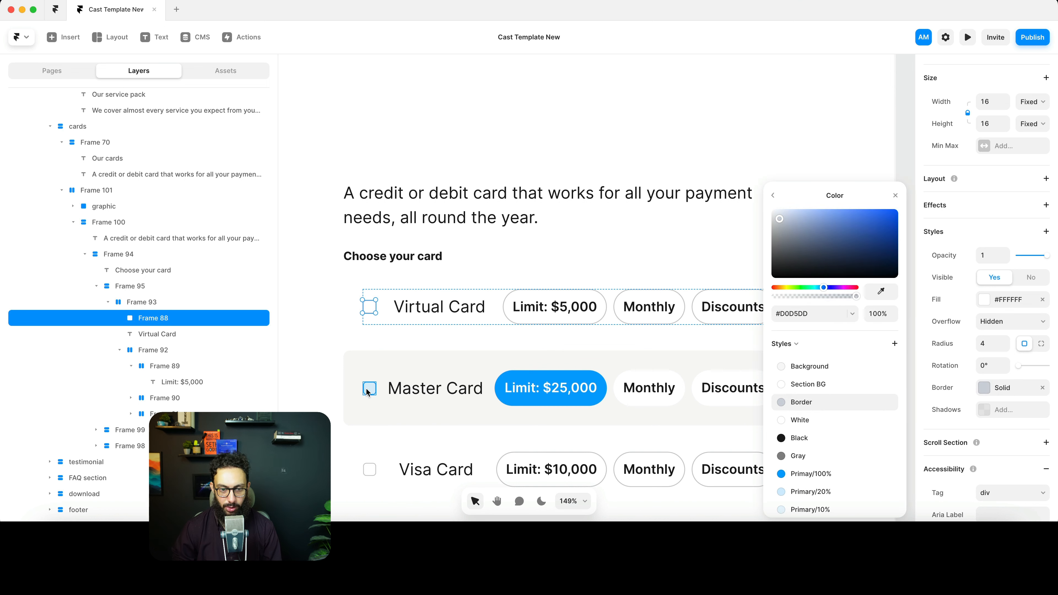
# - Apply the Black color style to the Virtual Card, Limit: $5,000, Monthly and Discounts texts in the first card row
pyautogui.click(413, 309)
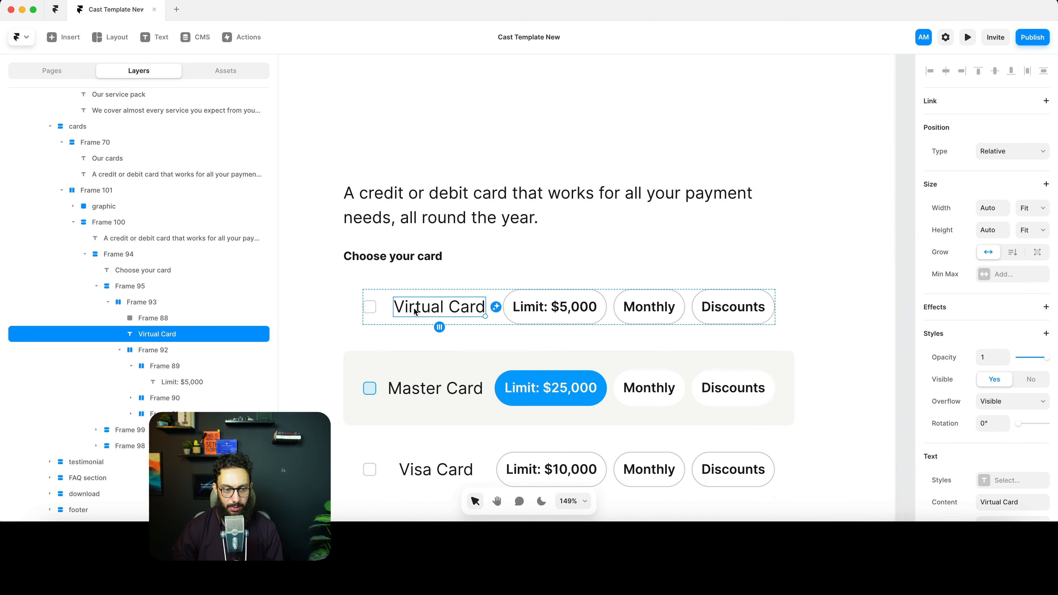
pyautogui.keyDown('shift'); pyautogui.click(555, 306); pyautogui.keyUp('shift')
pyautogui.keyDown('shift'); pyautogui.click(649, 307); pyautogui.keyUp('shift')
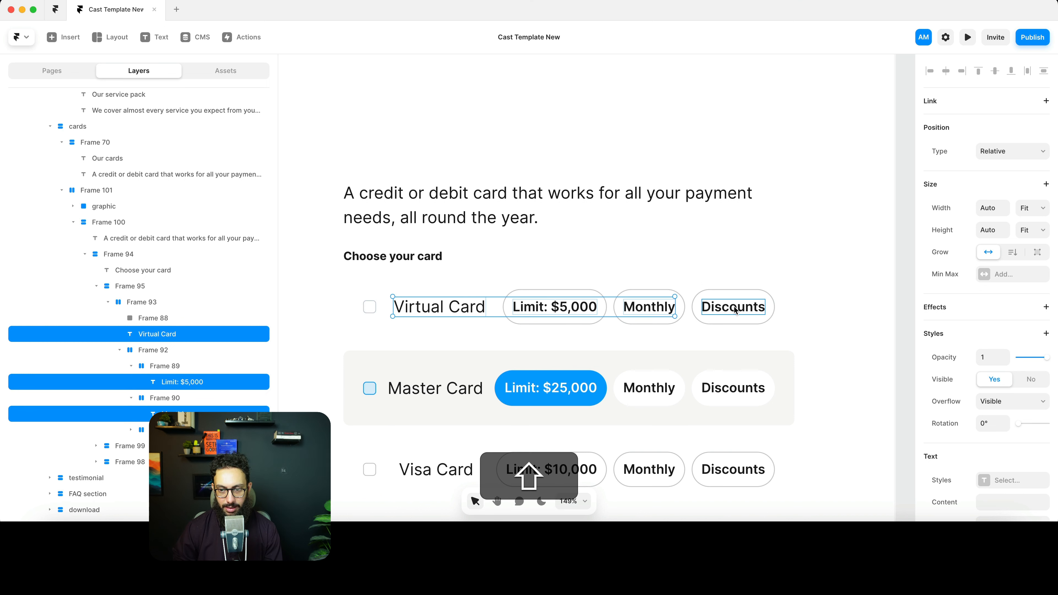
pyautogui.keyDown('shift'); pyautogui.click(734, 307); pyautogui.keyUp('shift')
pyautogui.scroll(-5, 1007, 425)
pyautogui.click(1000, 359)
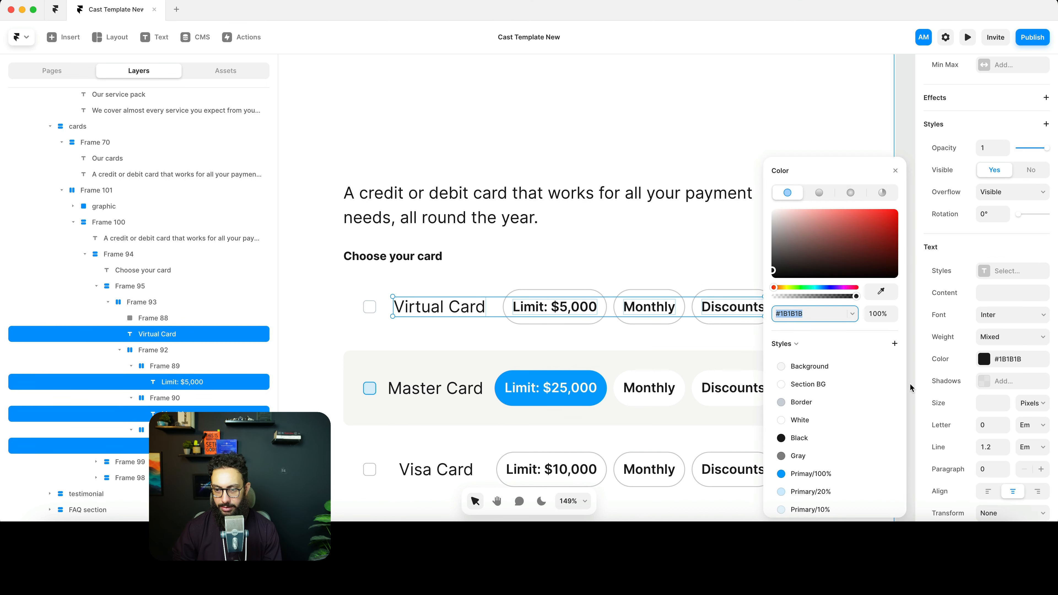
pyautogui.click(788, 437)
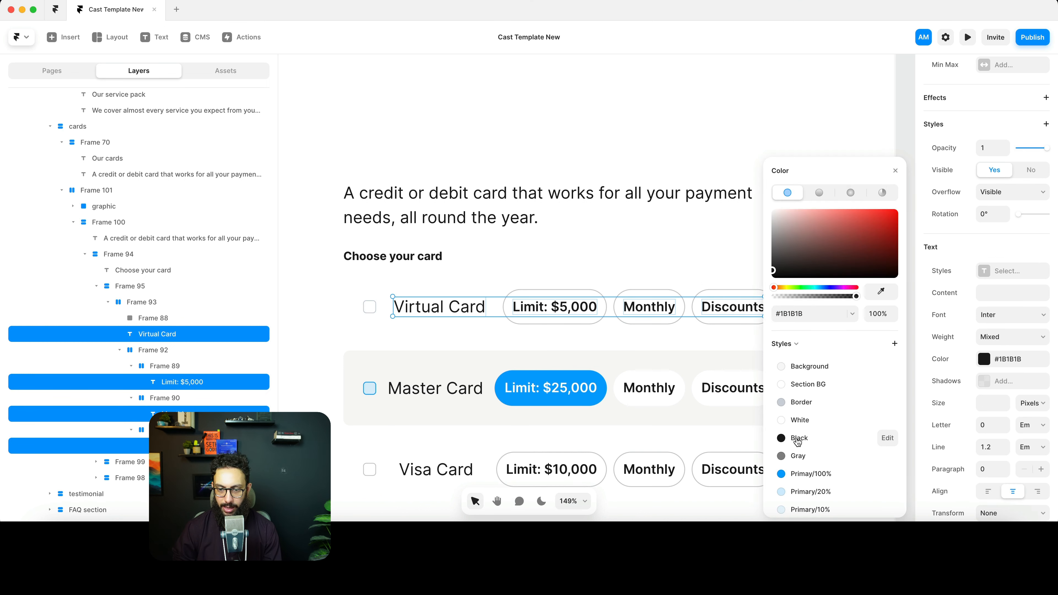
# - Rename the frame around Limit: $5,000 in the Virtual Card row to Price Tag Button and create a component from it
pyautogui.click(541, 291)
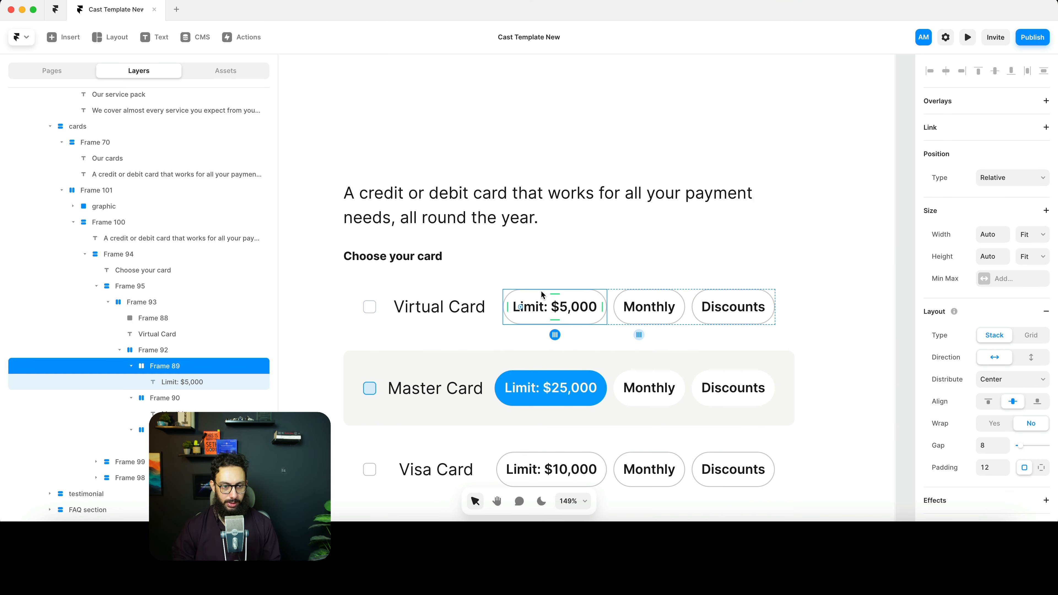
pyautogui.press('super+r')
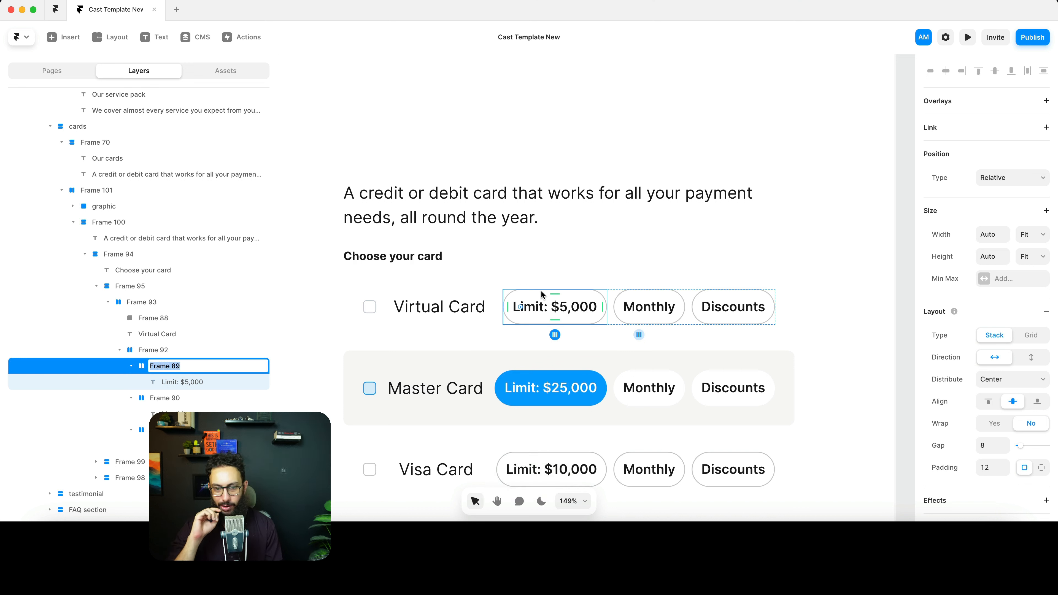
pyautogui.press('shift')
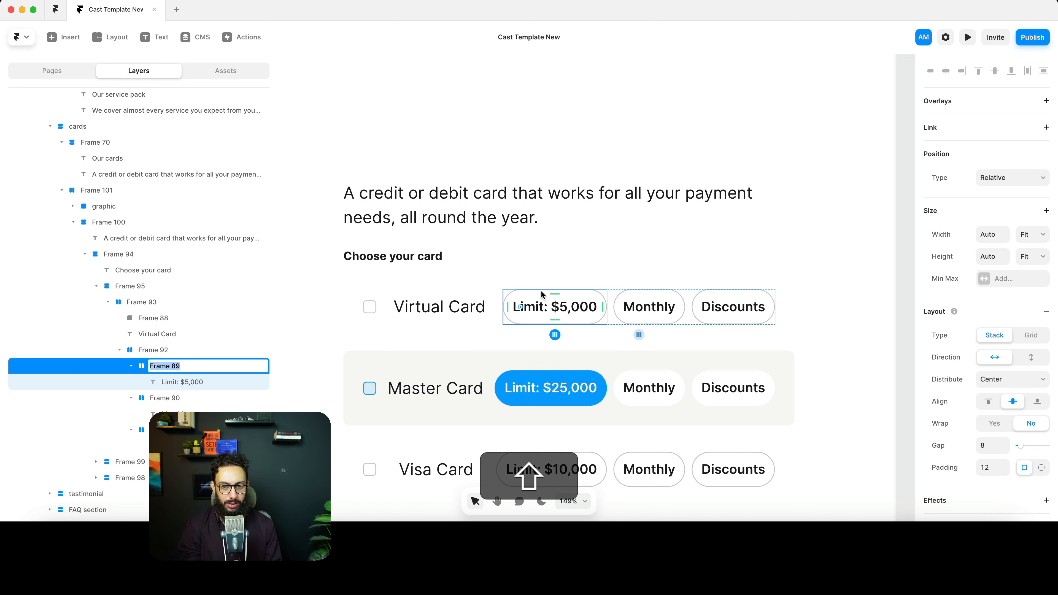
pyautogui.write('Price')
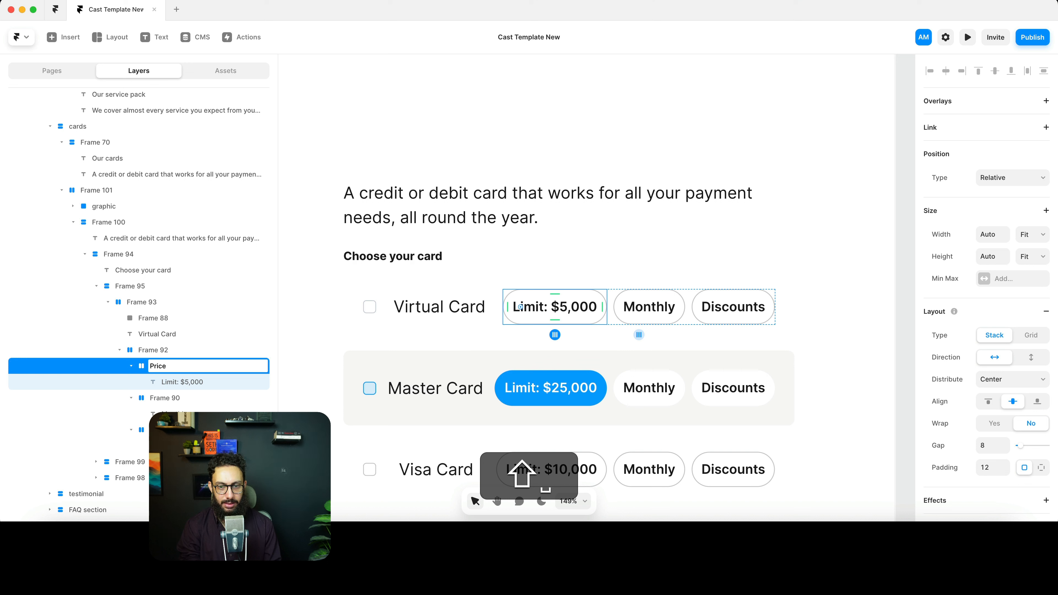
pyautogui.write(' Tag')
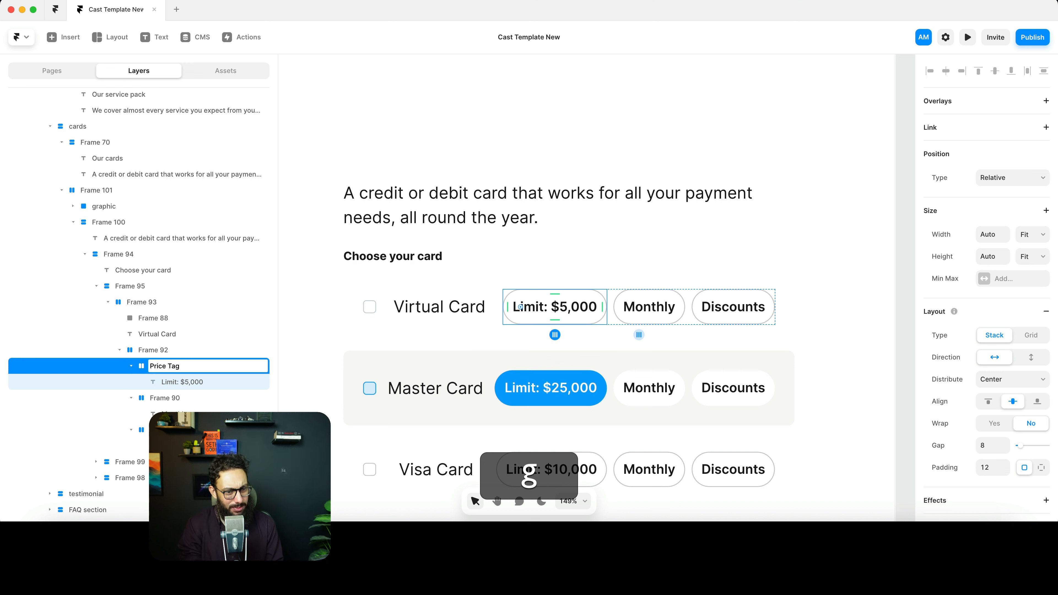
pyautogui.write(' Butt')
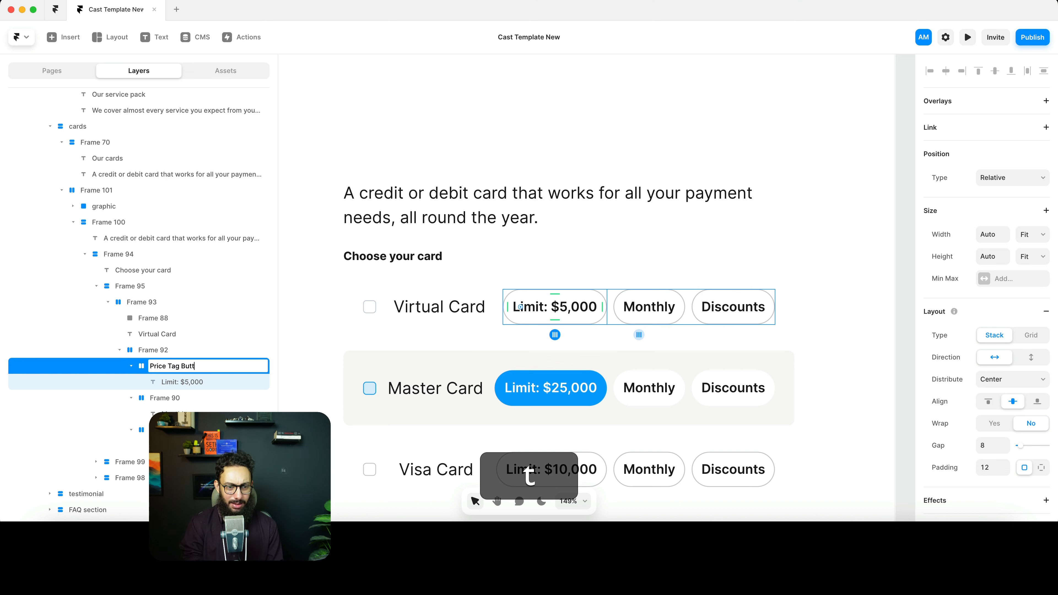
pyautogui.write('on')
pyautogui.press('Return')
pyautogui.press('alt+super+k')
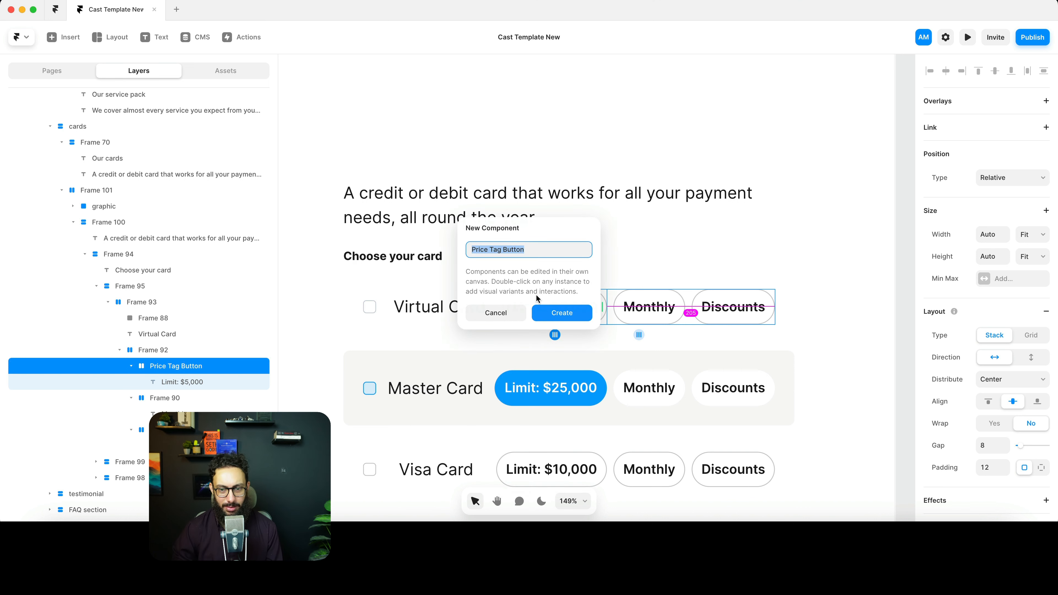
pyautogui.click(557, 313)
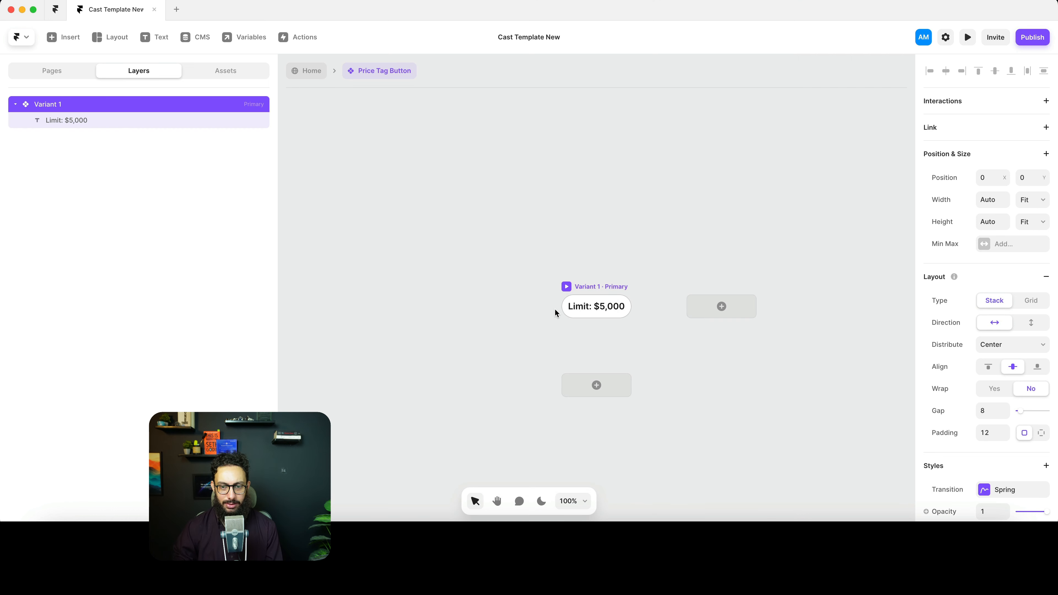
# - Return to the Home page, duplicate the Price Tag Button in the Virtual Card row and set the copy's price text to Monthly
pyautogui.scroll(-1, 556, 274)
pyautogui.scroll(1, 556, 274)
pyautogui.press('super+c')
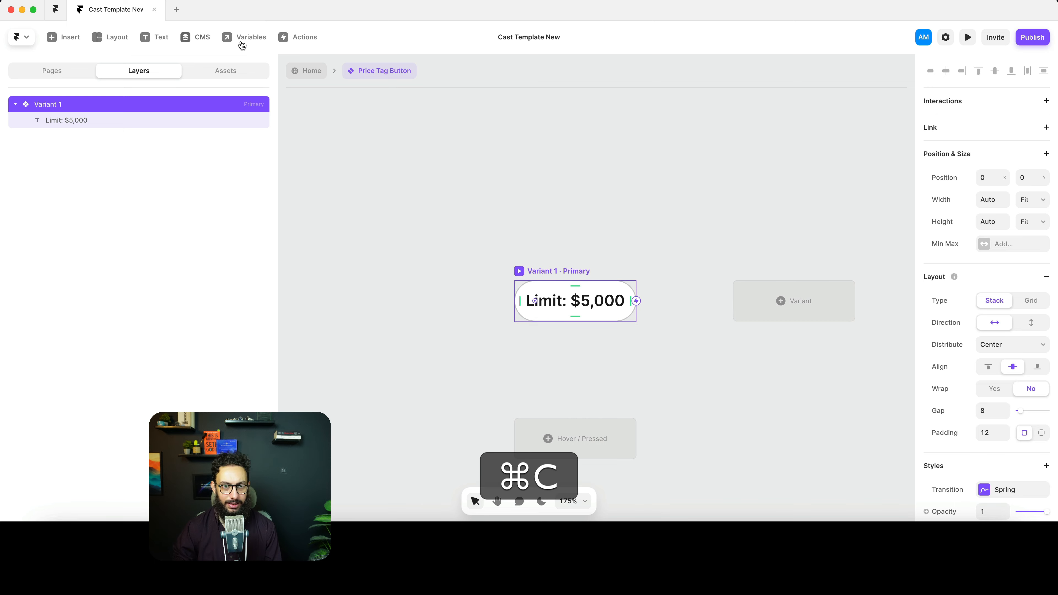
pyautogui.click(306, 71)
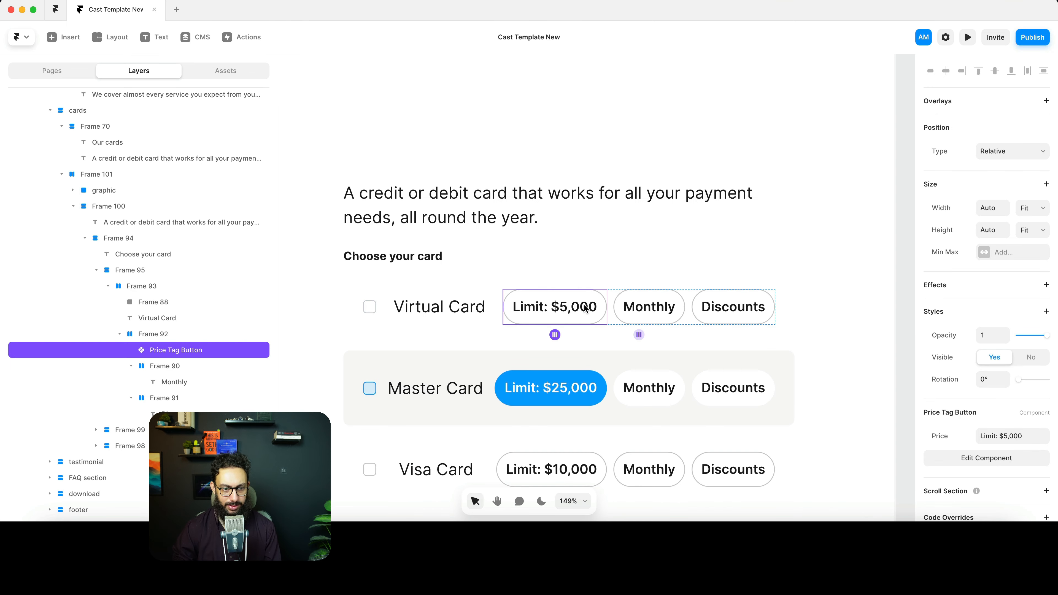
pyautogui.press('super+d')
pyautogui.click(1013, 436)
pyautogui.write('Monthly')
pyautogui.press('Return')
# - Duplicate the Monthly Price Tag Button in the Virtual Card row and set the new copy's price text to Discounts
pyautogui.press('super+d')
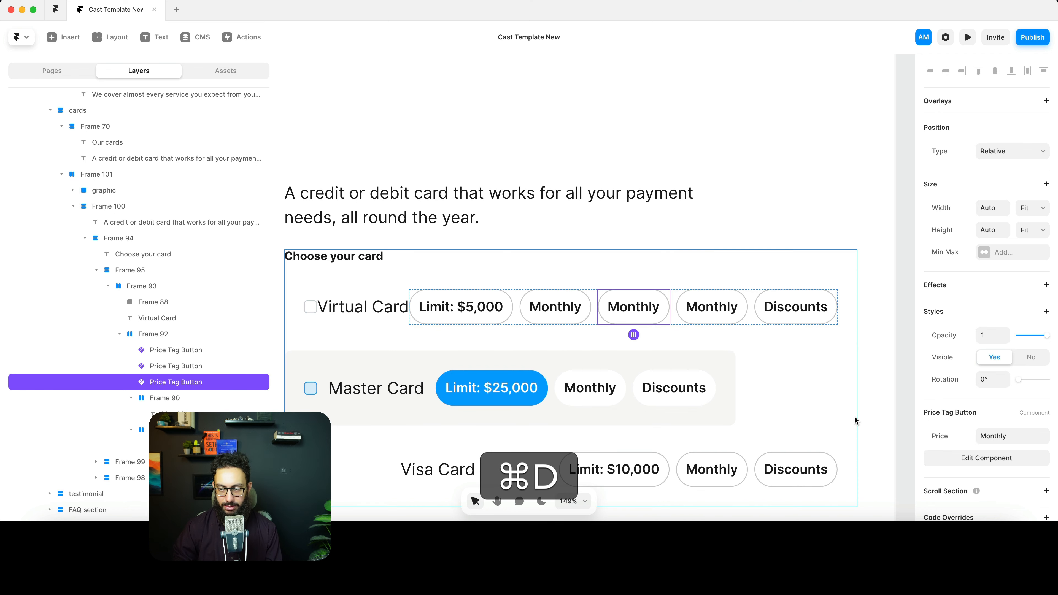
pyautogui.click(1051, 436)
pyautogui.write('Discounts')
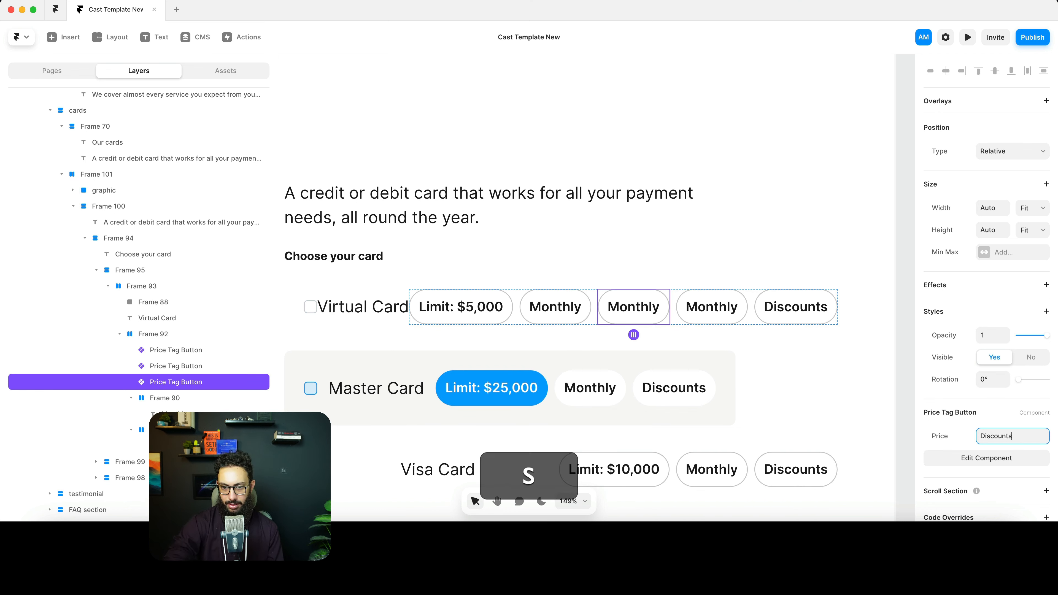
pyautogui.press('Return')
# - Delete the original non-component Monthly and Discounts frames from the Virtual Card row
pyautogui.click(708, 304)
pyautogui.keyDown('shift'); pyautogui.click(818, 308); pyautogui.keyUp('shift')
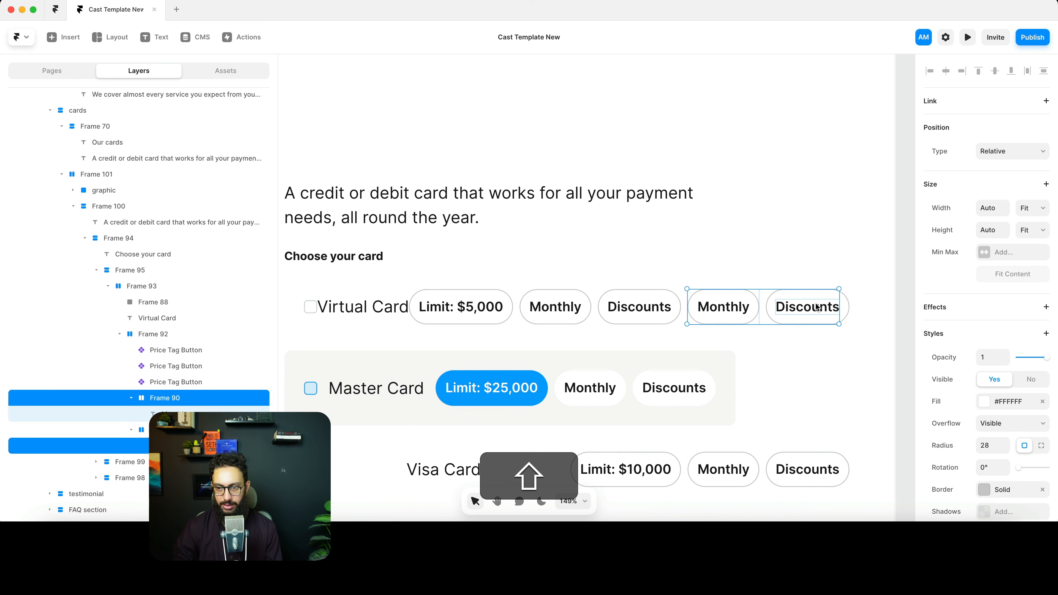
pyautogui.press('BackSpace')
# - Paste copies of the Price Tag Buttons into the Master Card row and delete that row's original Monthly and Discounts frames
pyautogui.press('super+c')
pyautogui.click(674, 388)
pyautogui.press('super+v')
pyautogui.click(525, 386)
pyautogui.keyDown('shift'); pyautogui.click(610, 378); pyautogui.keyUp('shift')
pyautogui.press('BackSpace')
# - Set the first Price Tag Button in the Master Card row to Limit: $25,000 and delete the original blue limit frame
pyautogui.click(571, 381)
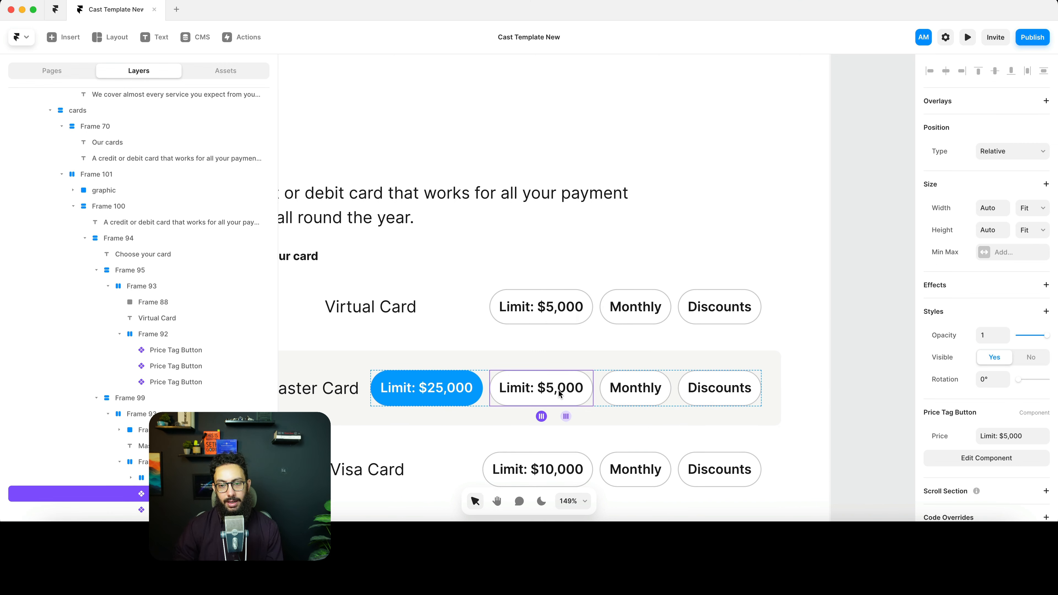
pyautogui.click(1005, 437)
pyautogui.click(1003, 436)
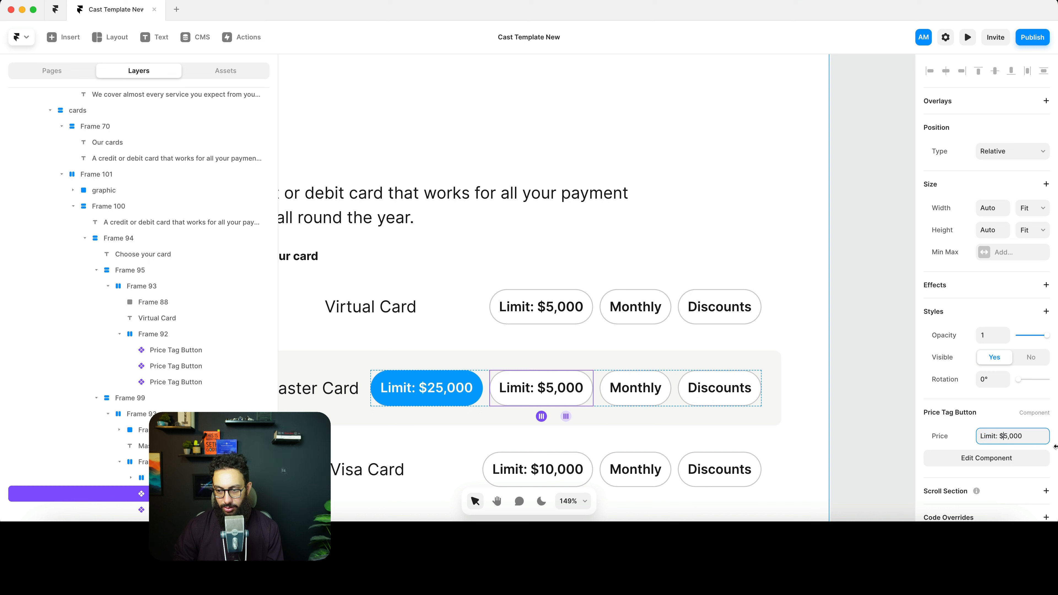
pyautogui.write('2')
pyautogui.press('Tab')
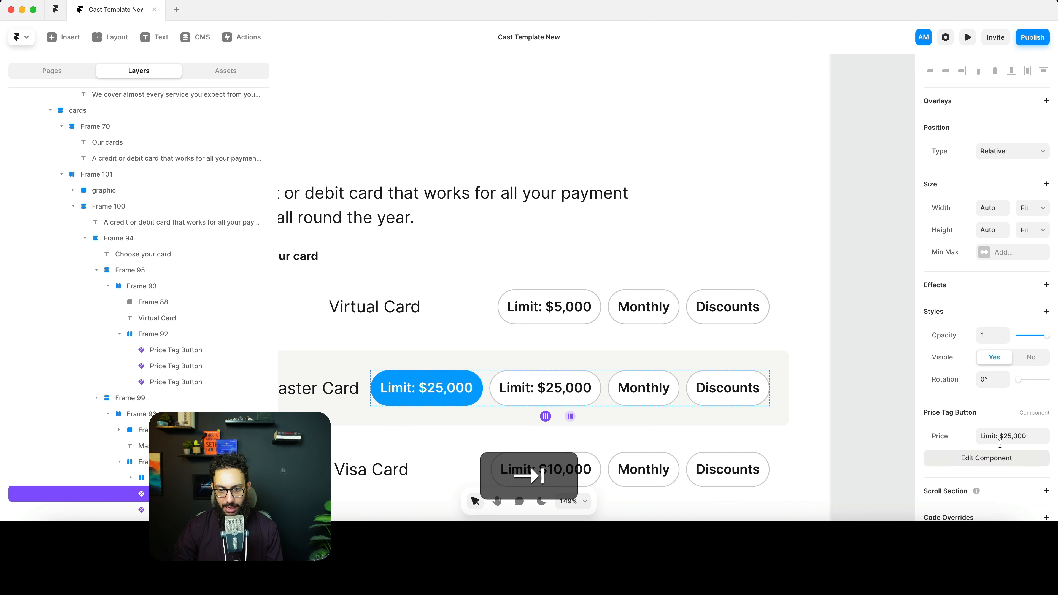
pyautogui.click(413, 387)
pyautogui.press('BackSpace')
# - Open the Price Tag Button component for editing and add a second variant named Primary
pyautogui.click(453, 382)
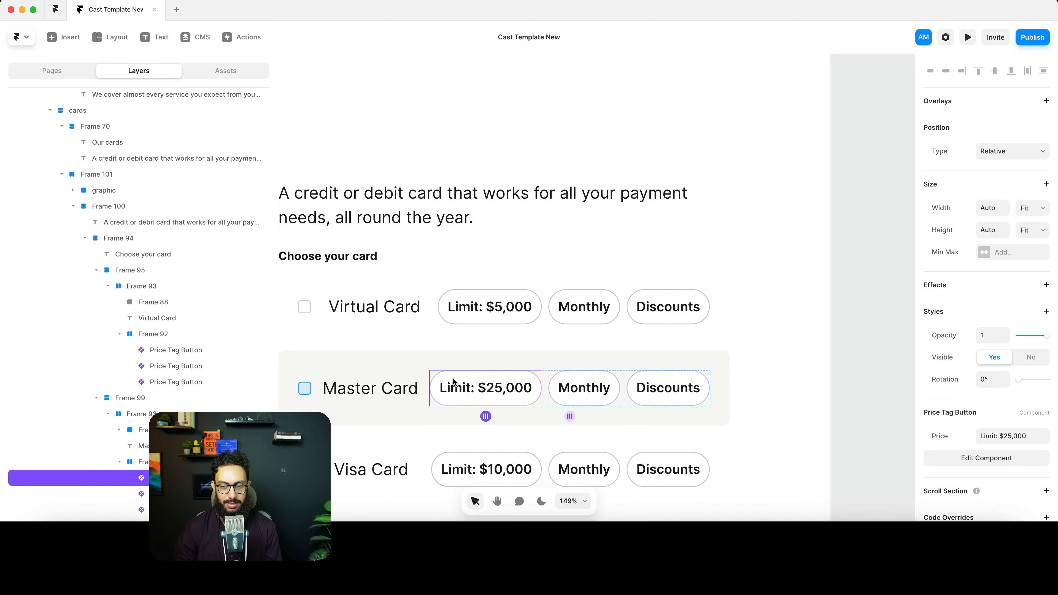
pyautogui.click(986, 458)
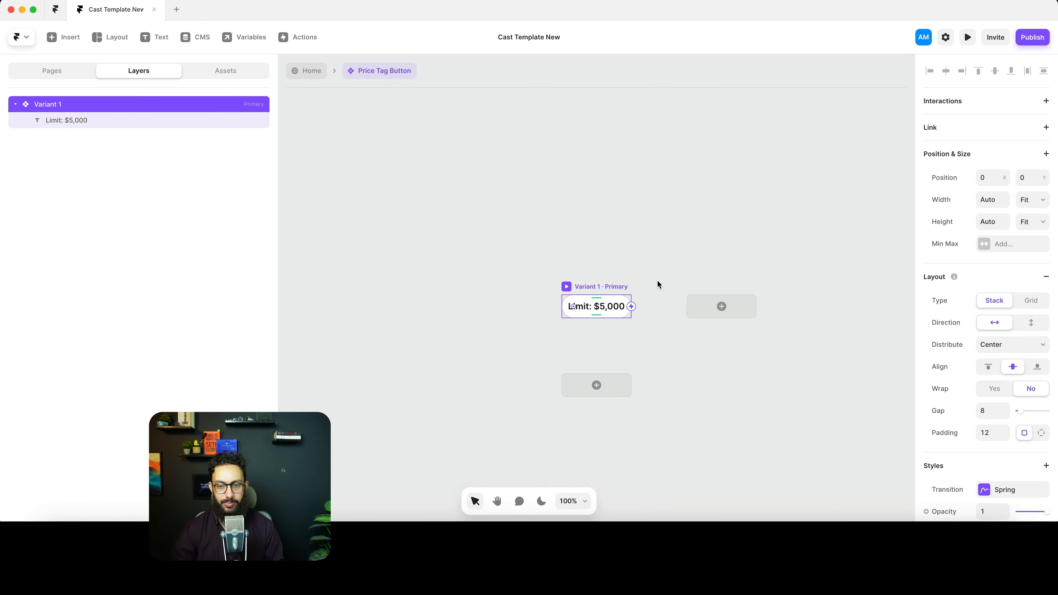
pyautogui.click(721, 307)
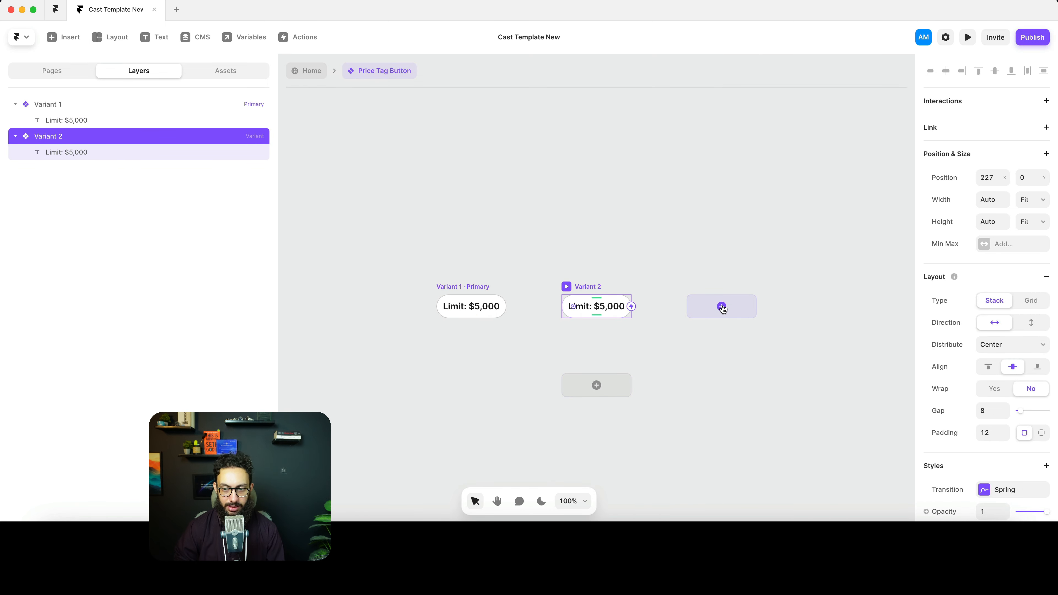
pyautogui.press('super+r')
pyautogui.write('P')
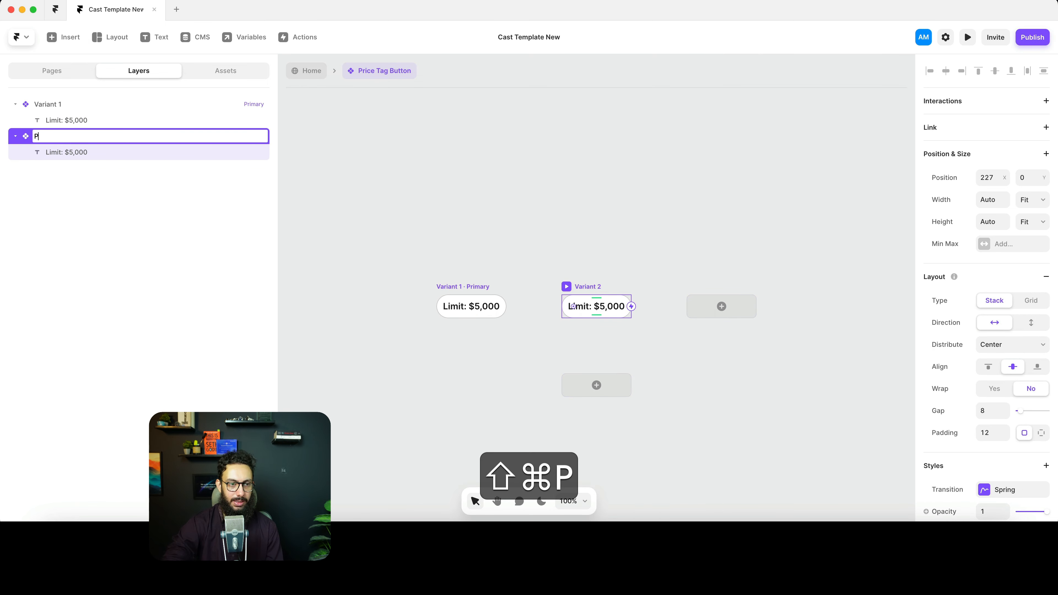
pyautogui.write('rimary')
pyautogui.press('Return')
# - Rename the first variant of the Price Tag Button component to Default
pyautogui.click(449, 287)
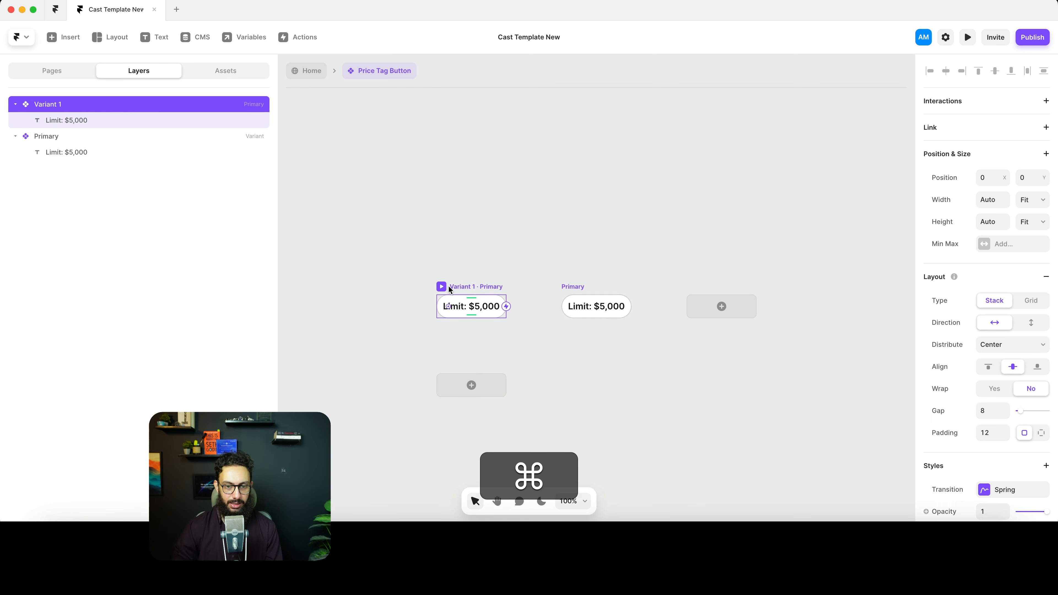
pyautogui.press('super+r')
pyautogui.write('Default')
pyautogui.press('Return')
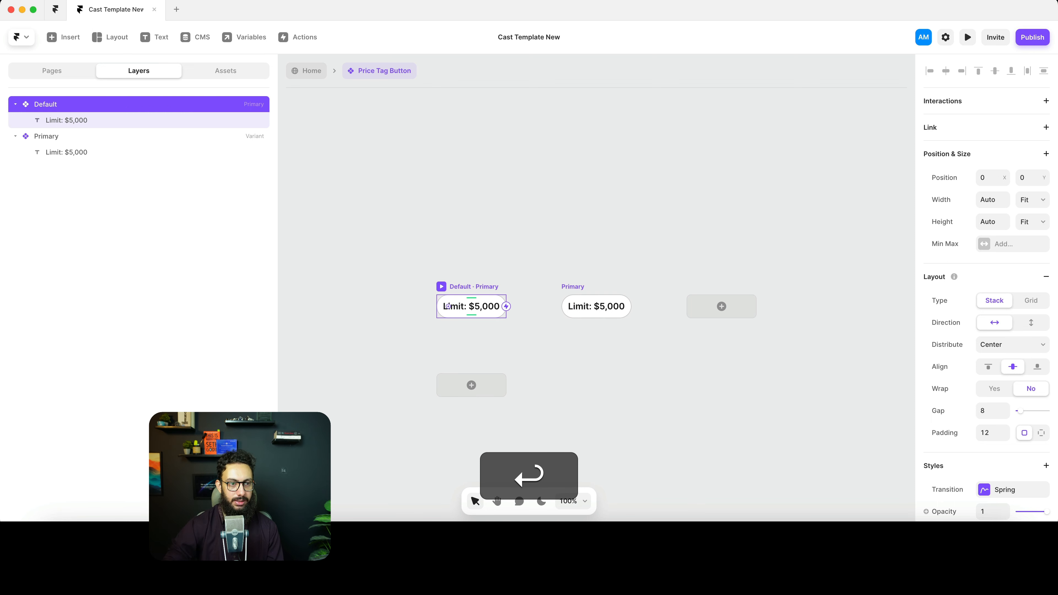
# - Remove the border from the Primary variant and apply the Primay/100% color style to its fill
pyautogui.click(562, 288)
pyautogui.scroll(-7, 1030, 388)
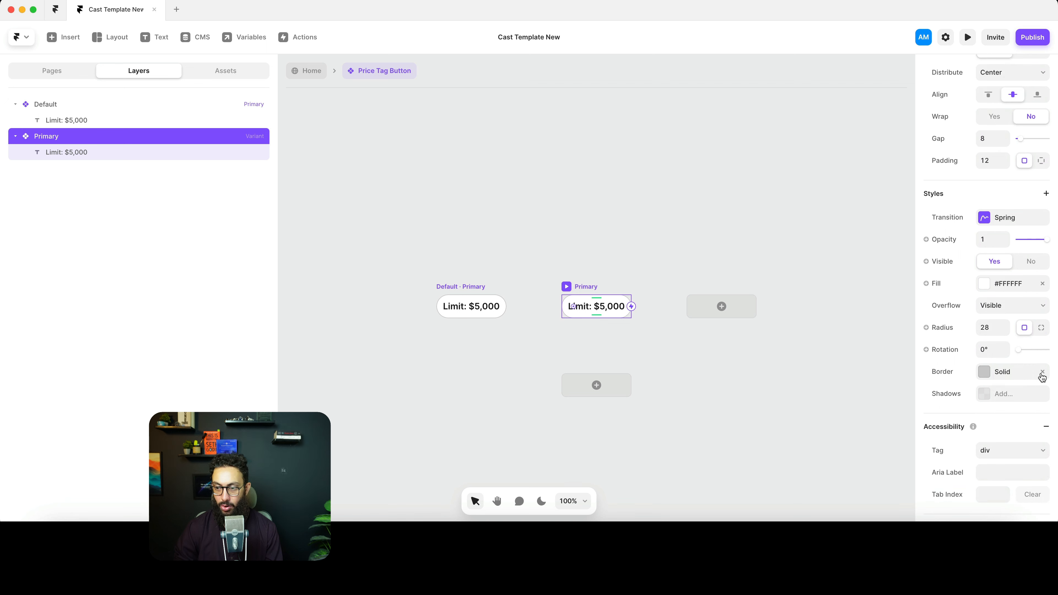
pyautogui.click(1000, 287)
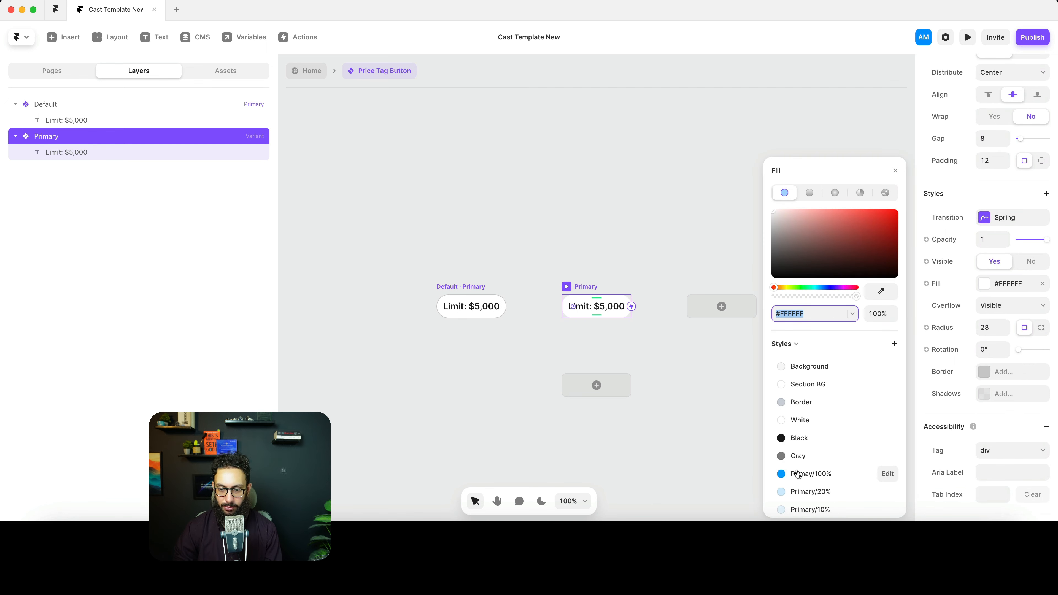
pyautogui.click(811, 473)
# - Apply the White color style to the Limit: $5,000 text in the Primary variant
pyautogui.click(596, 312)
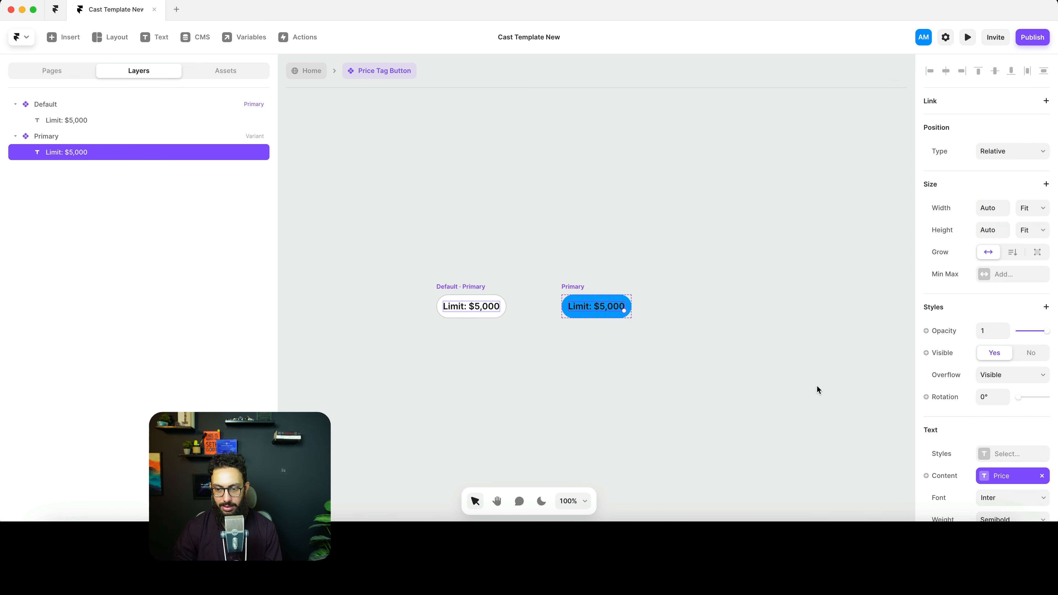
pyautogui.scroll(-3, 1025, 463)
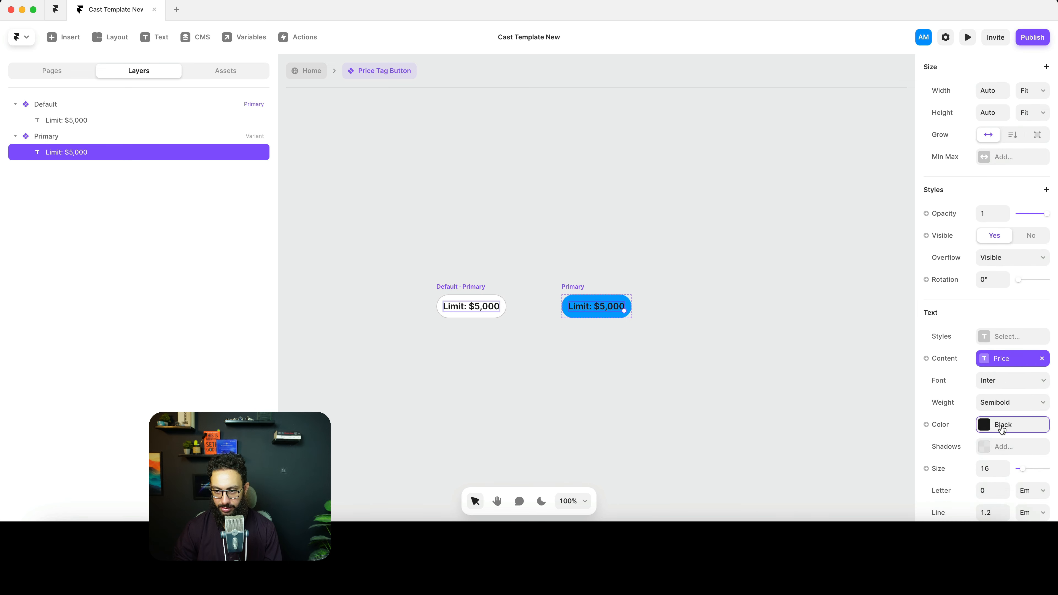
pyautogui.click(1009, 424)
pyautogui.click(801, 420)
# - Apply the White color style to the Default variant's fill and open its border settings
pyautogui.click(473, 309)
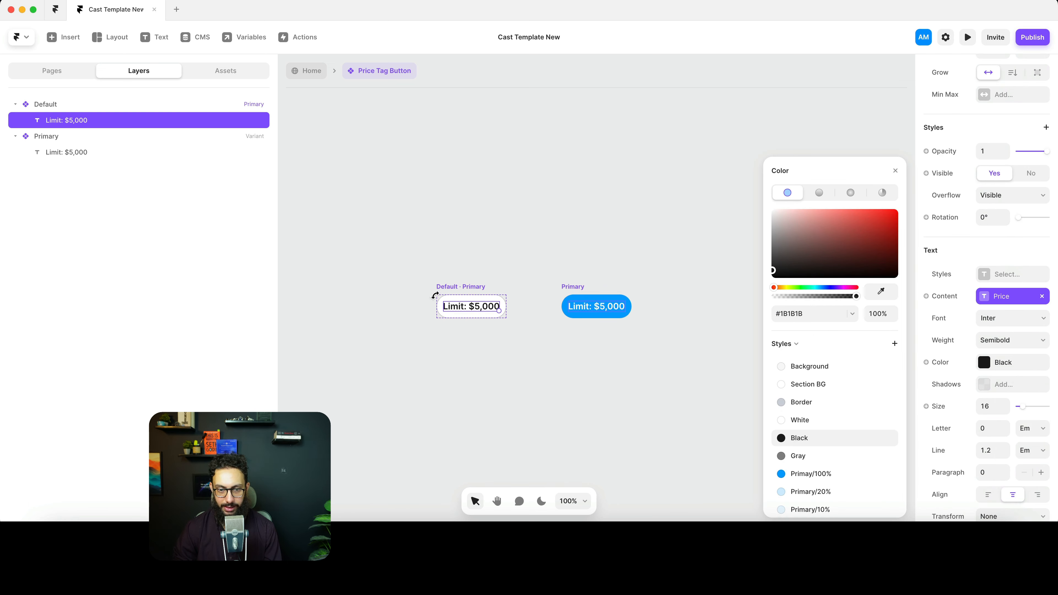
pyautogui.click(454, 296)
pyautogui.scroll(-5, 1042, 376)
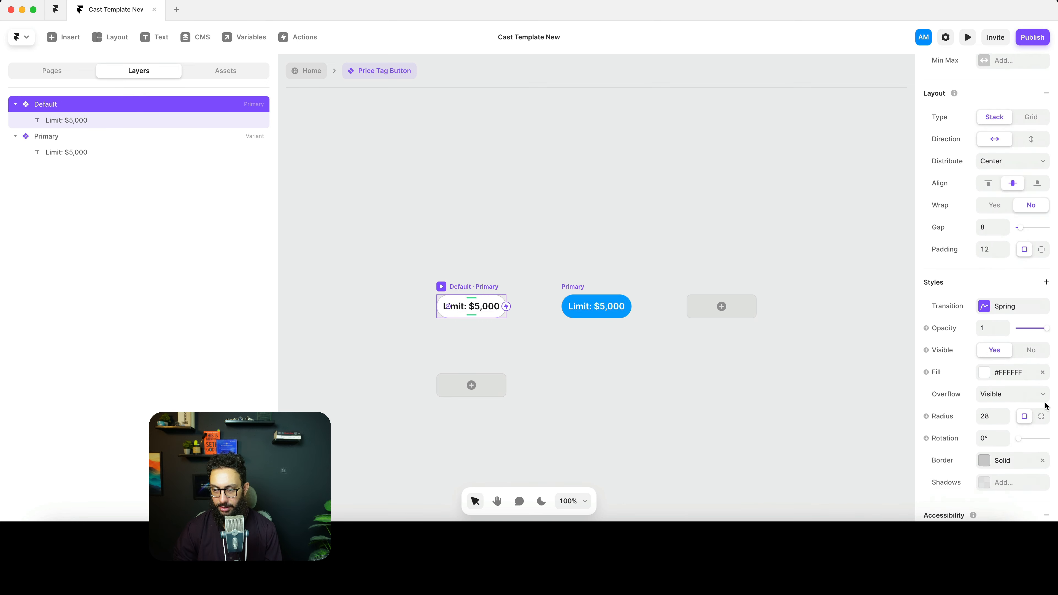
pyautogui.click(1017, 377)
pyautogui.click(798, 419)
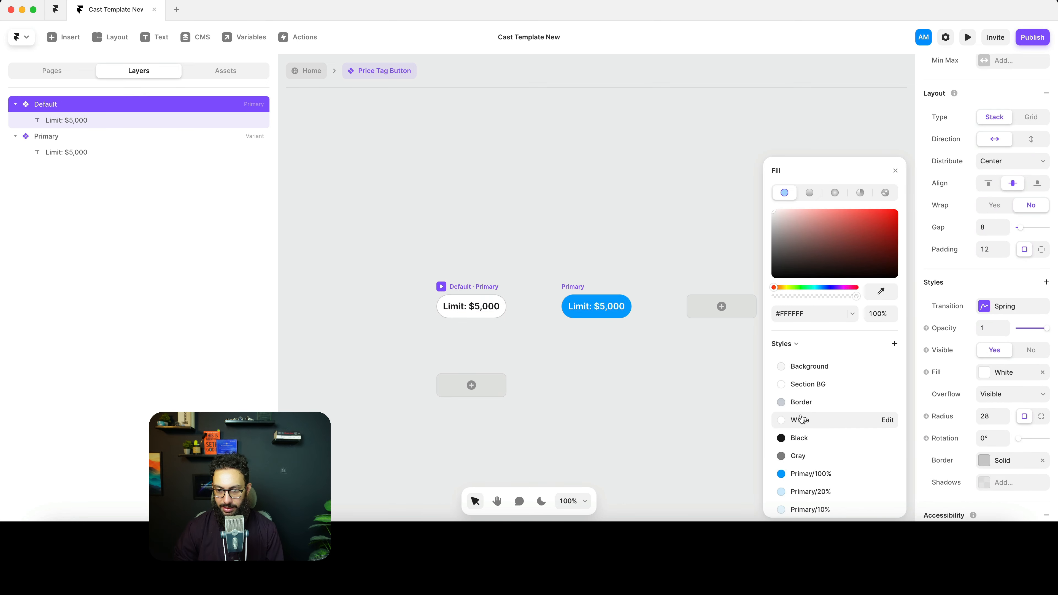
pyautogui.click(1016, 463)
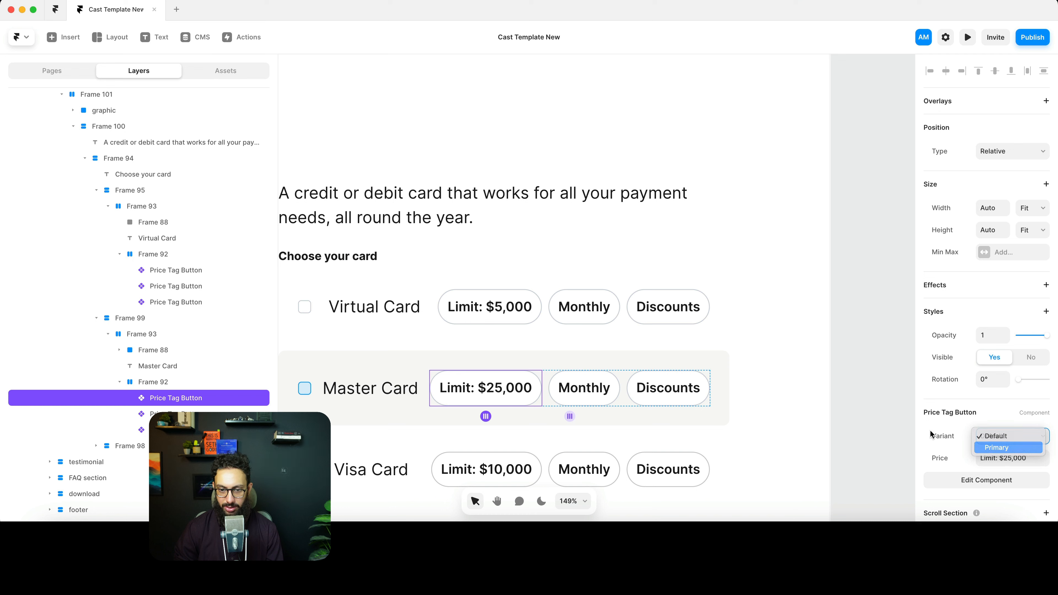
# - Switch the Limit: $25,000 Price Tag Button in the Master Card row to the Primary variant
pyautogui.click(1000, 448)
pyautogui.scroll(-5, 583, 334)
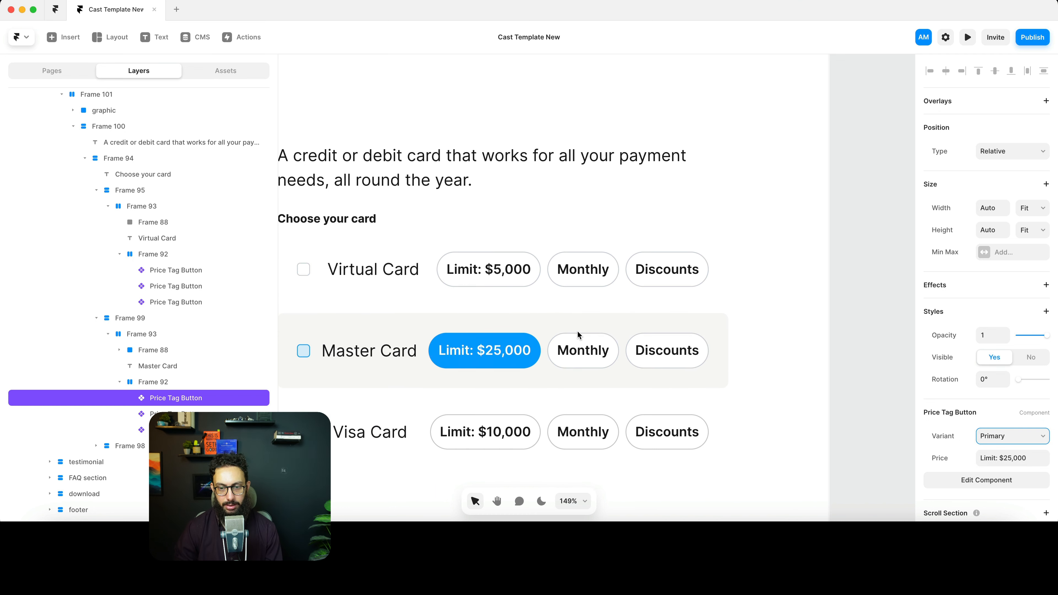
pyautogui.click(588, 282)
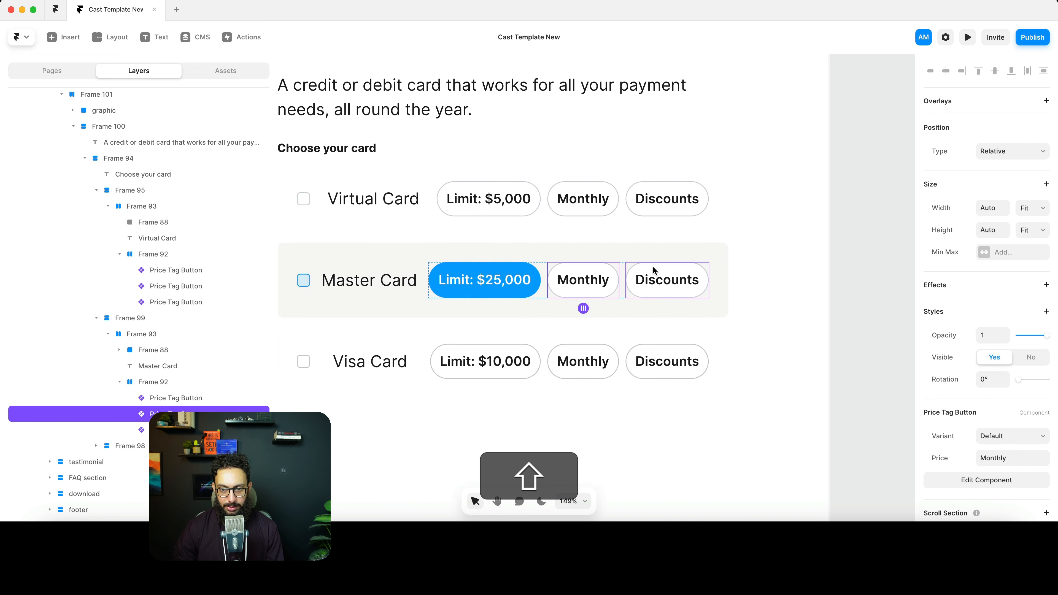
pyautogui.keyDown('shift'); pyautogui.click(656, 273); pyautogui.keyUp('shift')
pyautogui.click(550, 207)
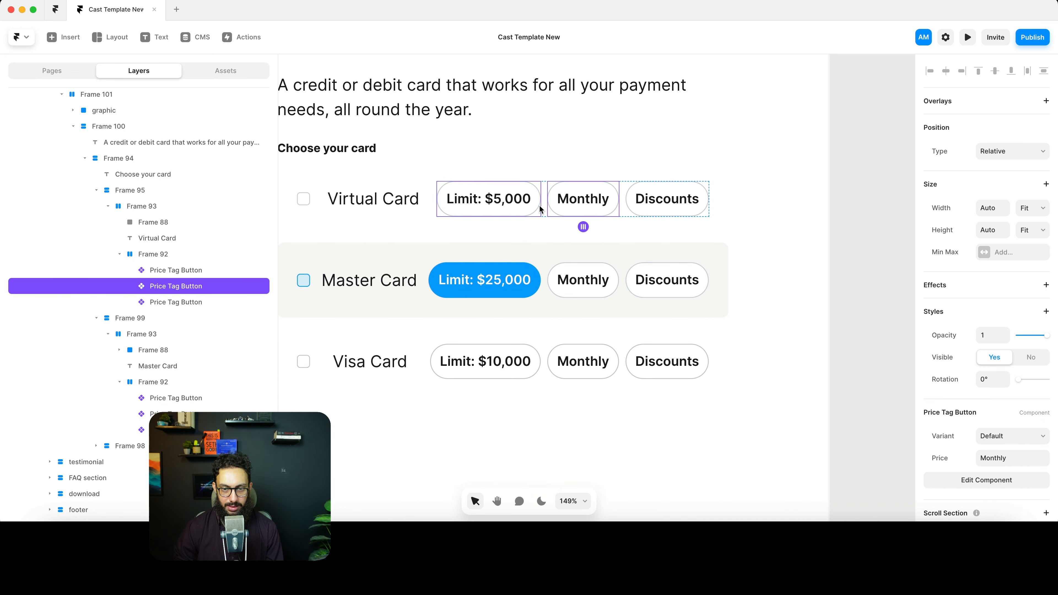
# - Create a component named Checkbox from the checkbox frame beside Virtual Card, and go back to the Home page
pyautogui.click(304, 199)
pyautogui.press('super+alt+k')
pyautogui.write('Checkbox')
pyautogui.press('Return')
pyautogui.press('super+c')
pyautogui.click(318, 75)
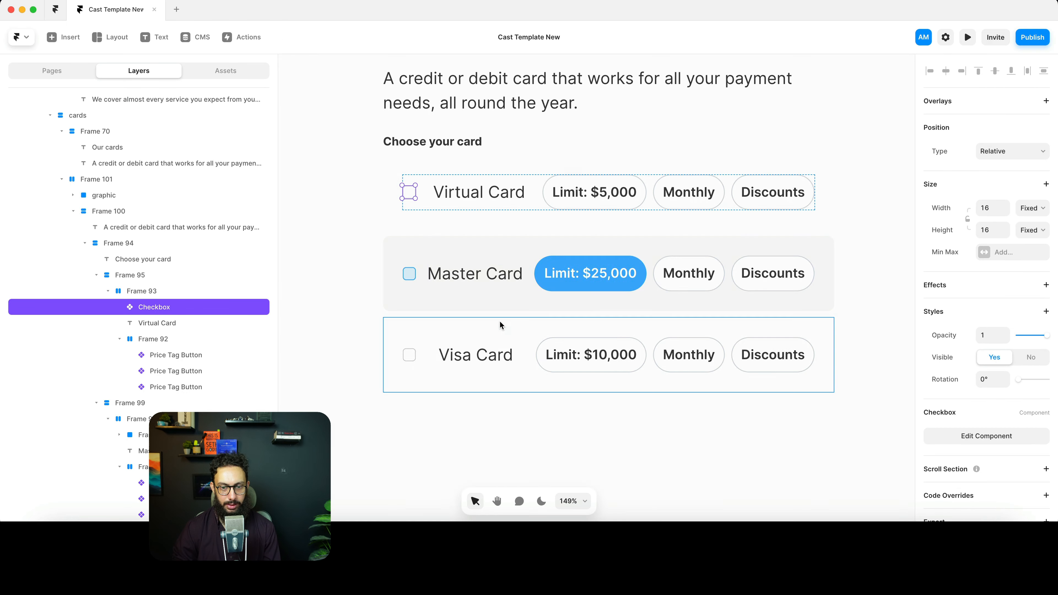
# - Replace the checkbox frame beside Visa Card with the project's Checkbox component
pyautogui.press('super+c')
pyautogui.click(410, 356)
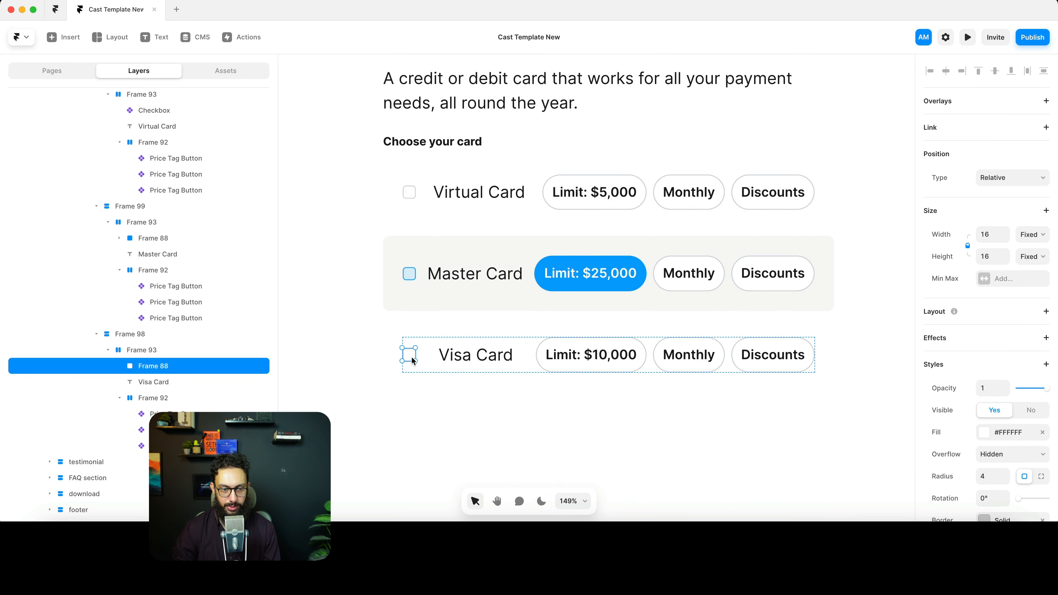
pyautogui.rightClick(409, 355)
pyautogui.moveTo(460, 295)
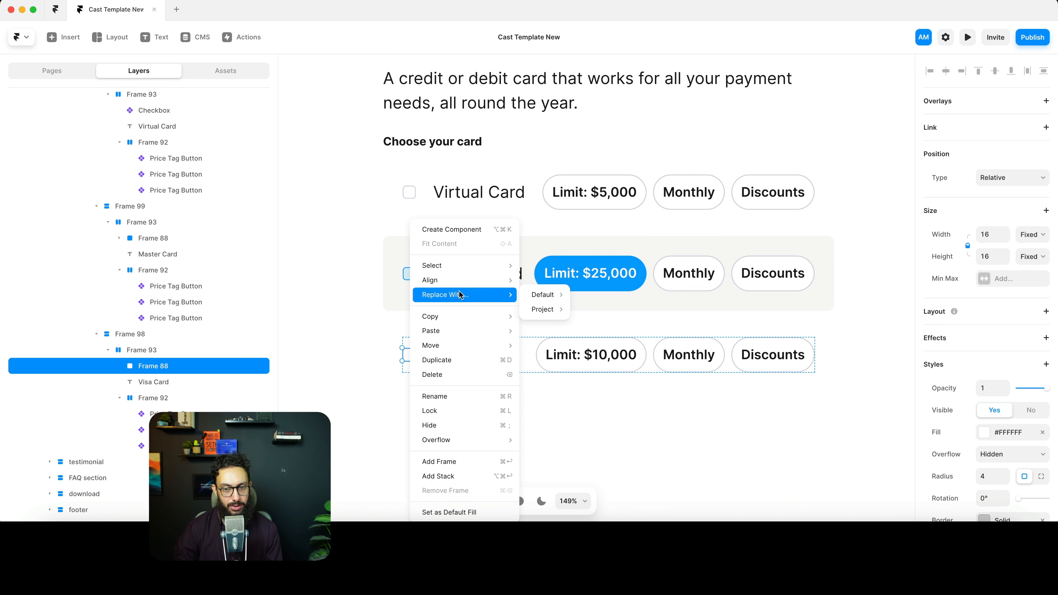
pyautogui.moveTo(543, 314)
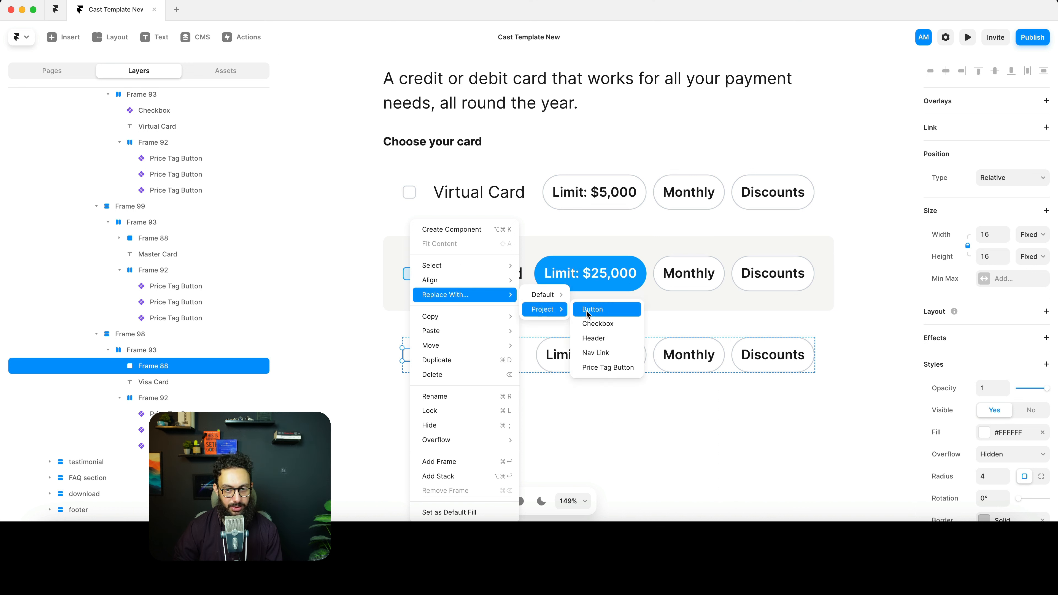
pyautogui.click(592, 324)
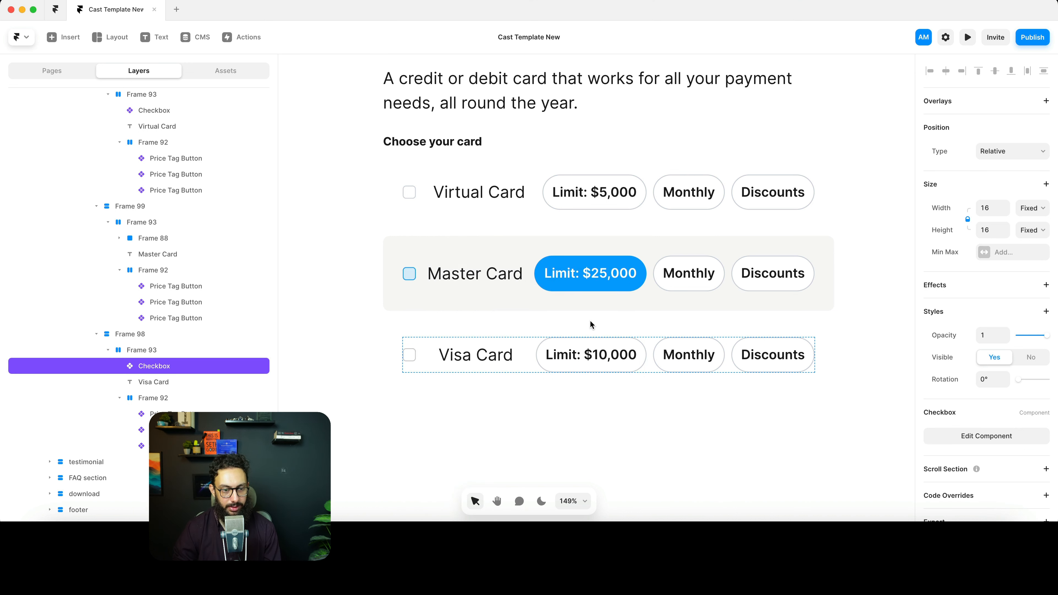
# - Apply the Black color style to the Visa Card text
pyautogui.click(474, 366)
pyautogui.scroll(-3, 1042, 455)
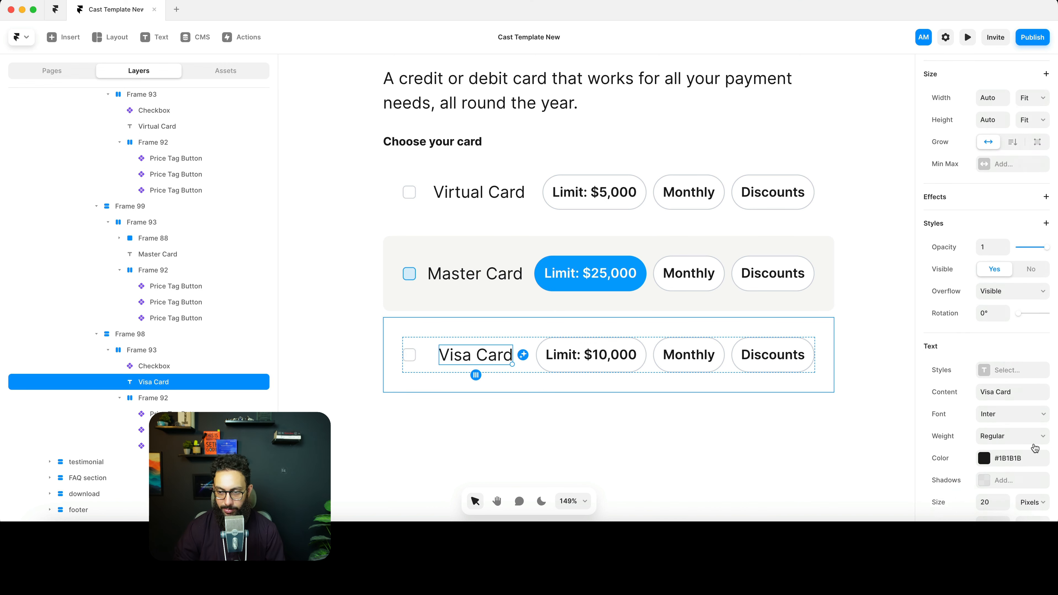
pyautogui.click(1013, 458)
pyautogui.click(804, 438)
pyautogui.click(409, 355)
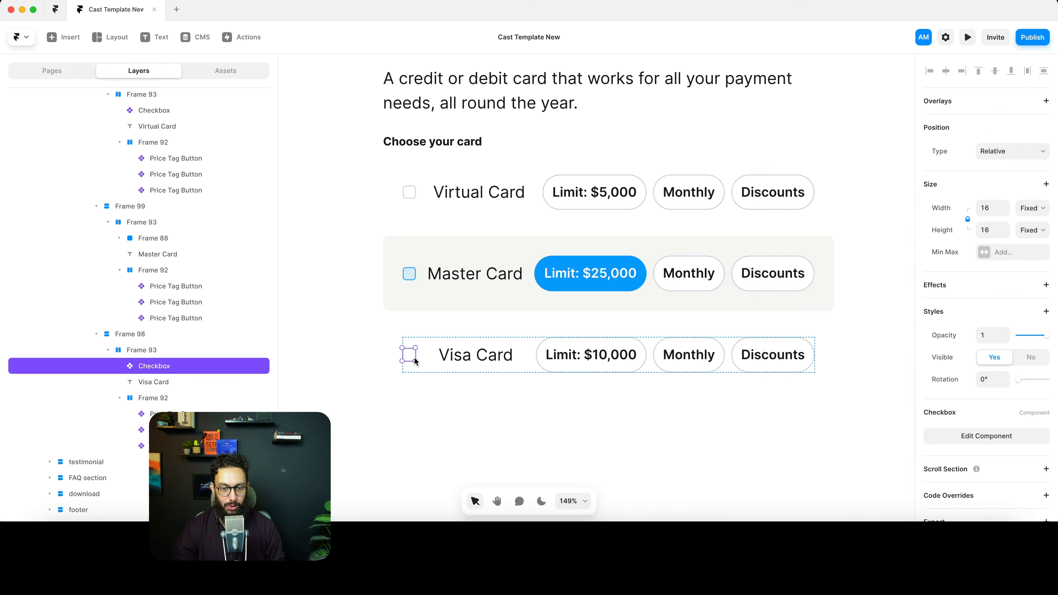
pyautogui.press('shift+super+r')
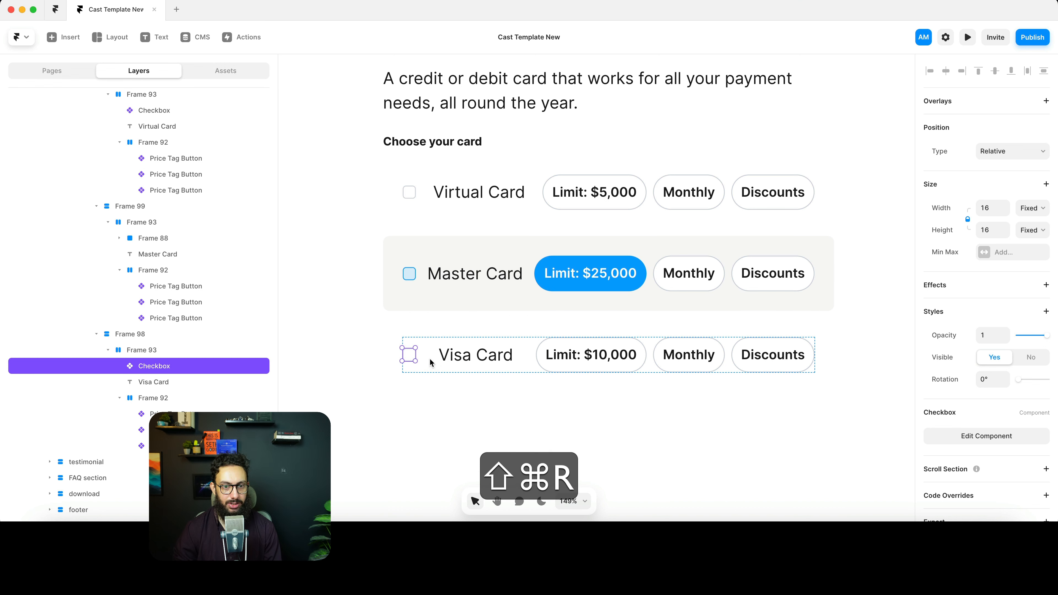
pyautogui.click(428, 346)
pyautogui.scroll(-5, 428, 345)
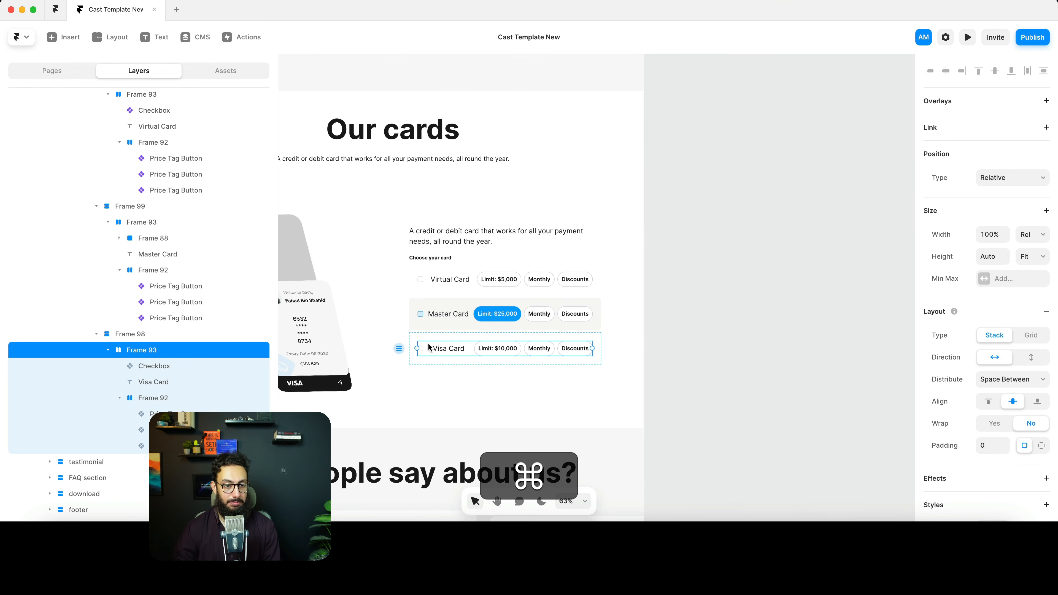
# - Open the Checkbox component for editing and open the border settings of its Primary variant
pyautogui.doubleClick(421, 349)
pyautogui.click(597, 306)
pyautogui.scroll(-3, 1002, 334)
pyautogui.click(1001, 378)
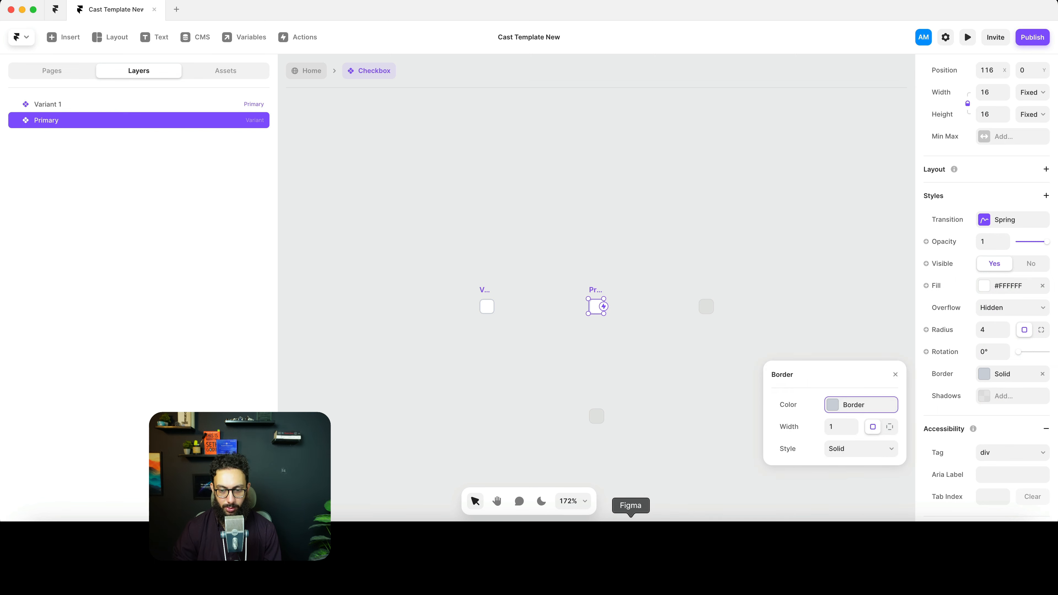
# - Switch to Figma and look up the checkbox styling in the Cast design's cards section
pyautogui.click(628, 532)
pyautogui.scroll(-5, 621, 373)
pyautogui.scroll(-15, 650, 392)
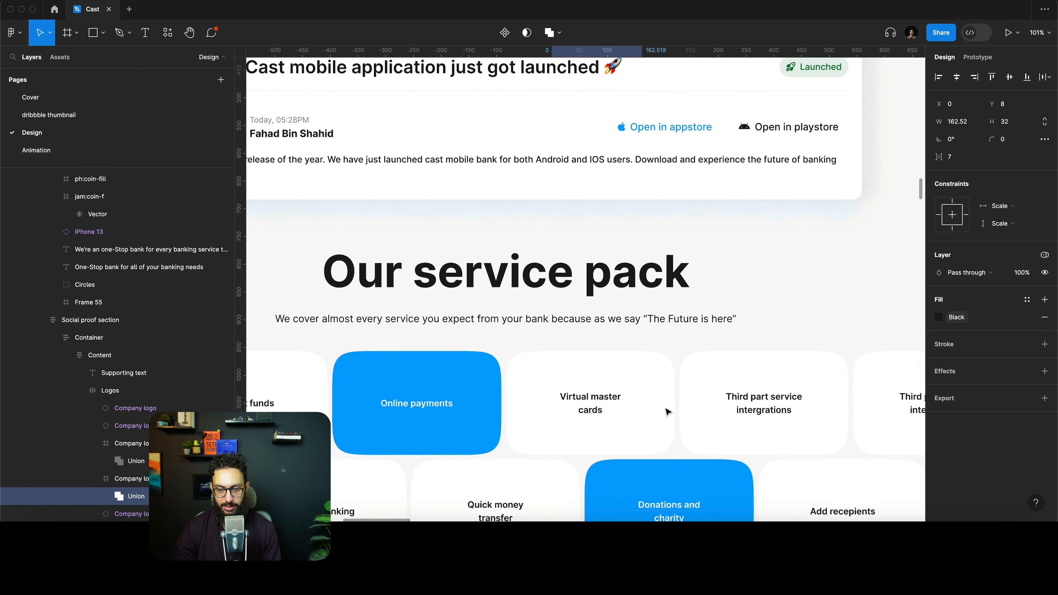
pyautogui.click(638, 231)
pyautogui.scroll(-5, 637, 229)
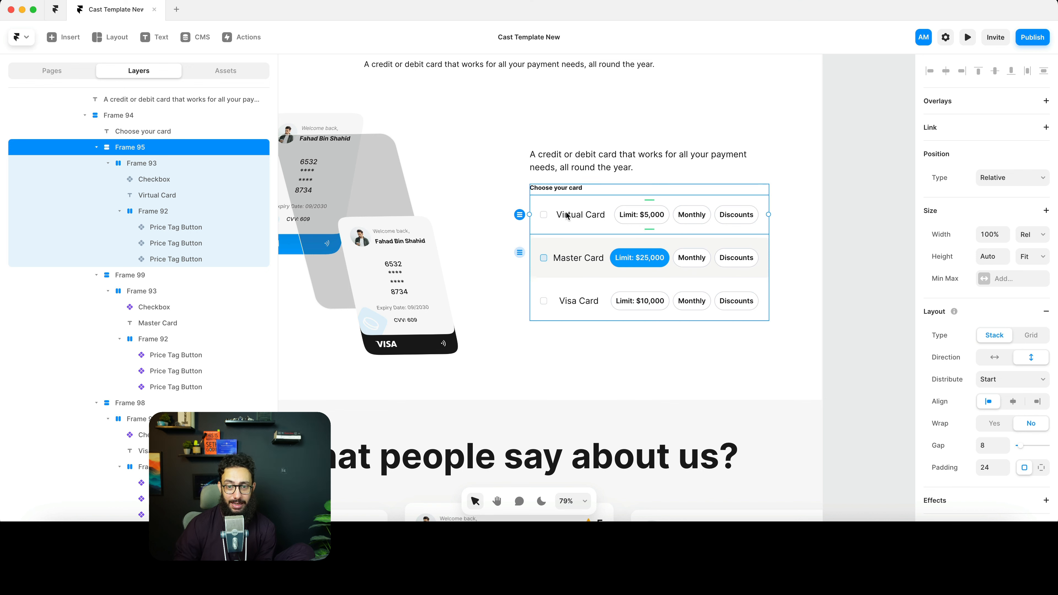
# - Preview the Our cards section in dark mode and return the canvas to light mode
pyautogui.click(539, 502)
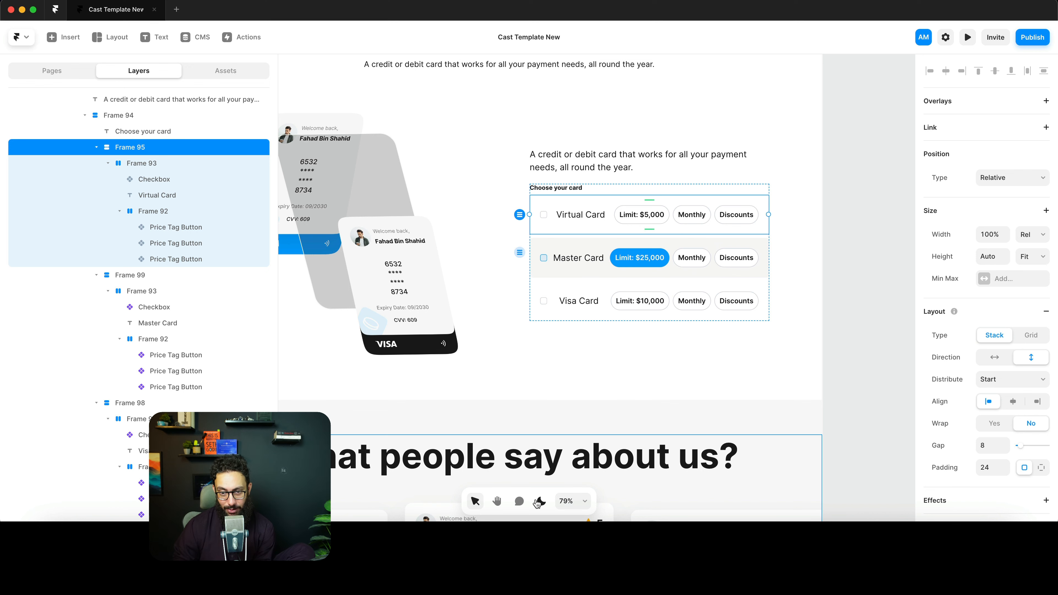
pyautogui.click(538, 503)
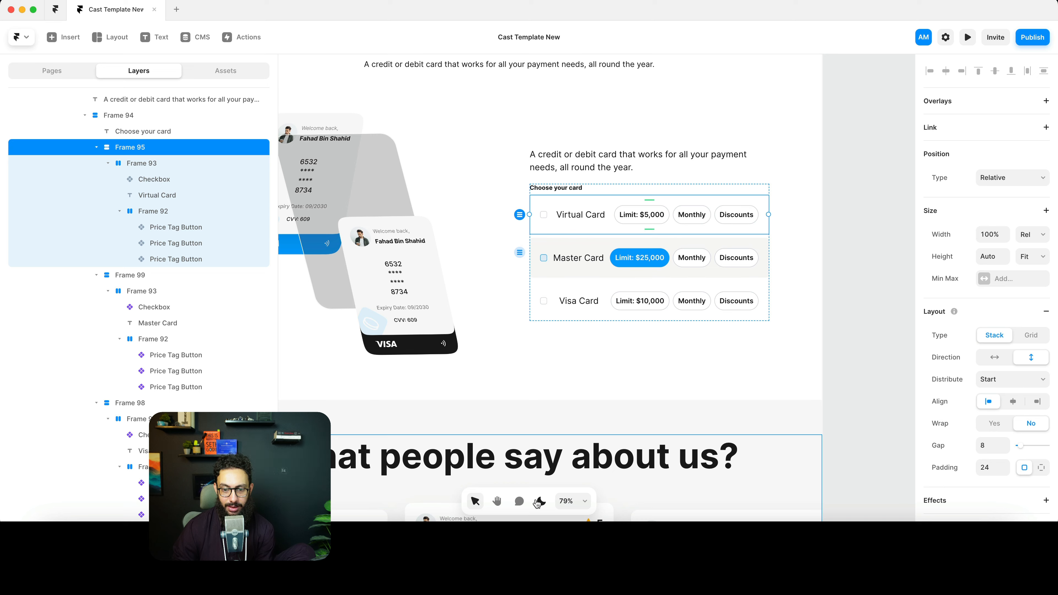
pyautogui.click(538, 503)
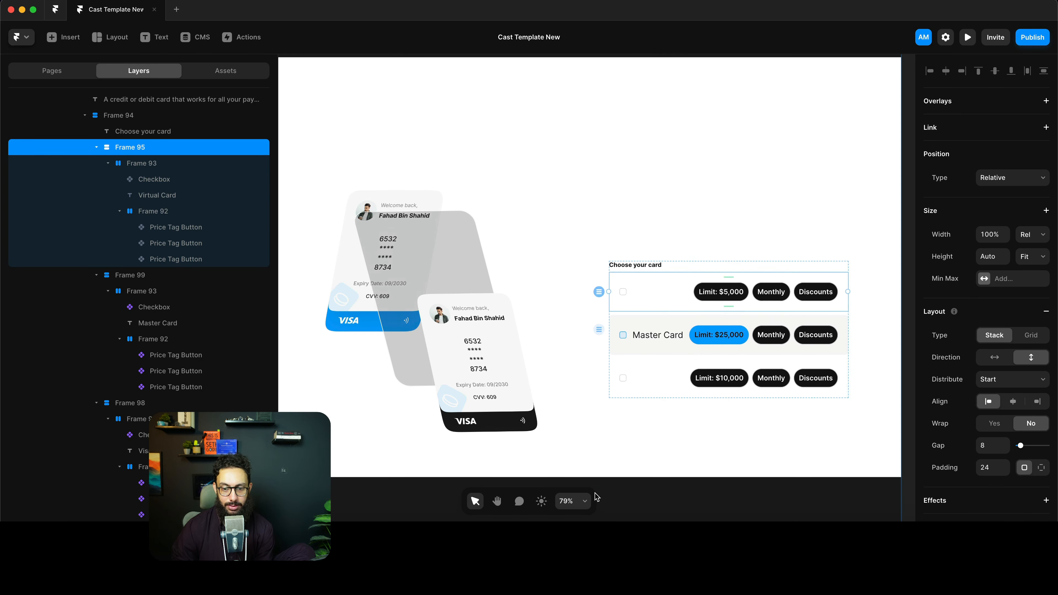
pyautogui.click(542, 501)
pyautogui.scroll(-5, 550, 284)
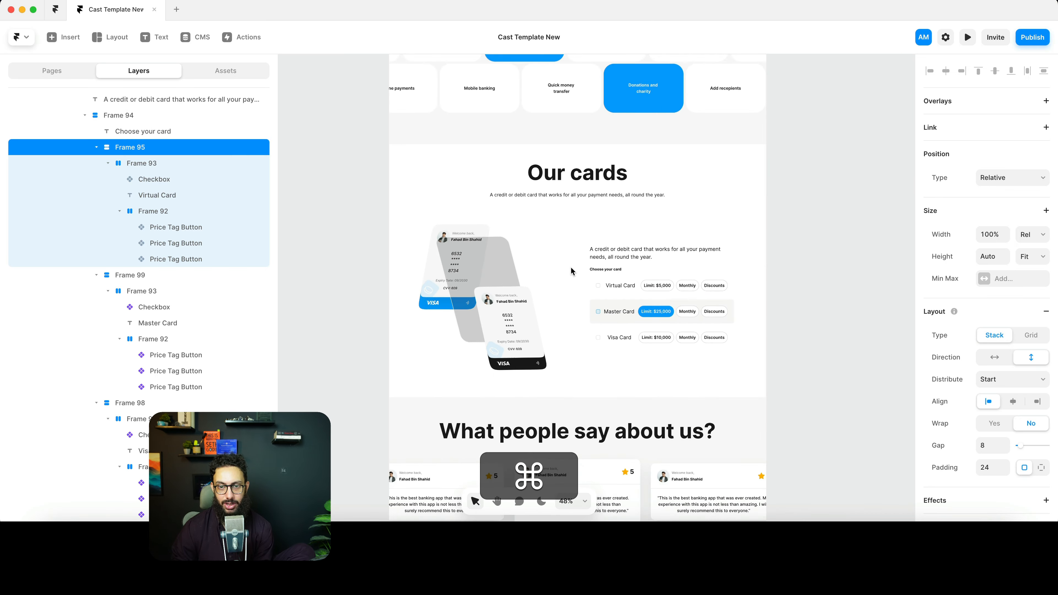
# - Apply the Section BG color style to the cards section's fill and check it in the dark preview
pyautogui.click(692, 179)
pyautogui.scroll(-7, 987, 340)
pyautogui.click(985, 341)
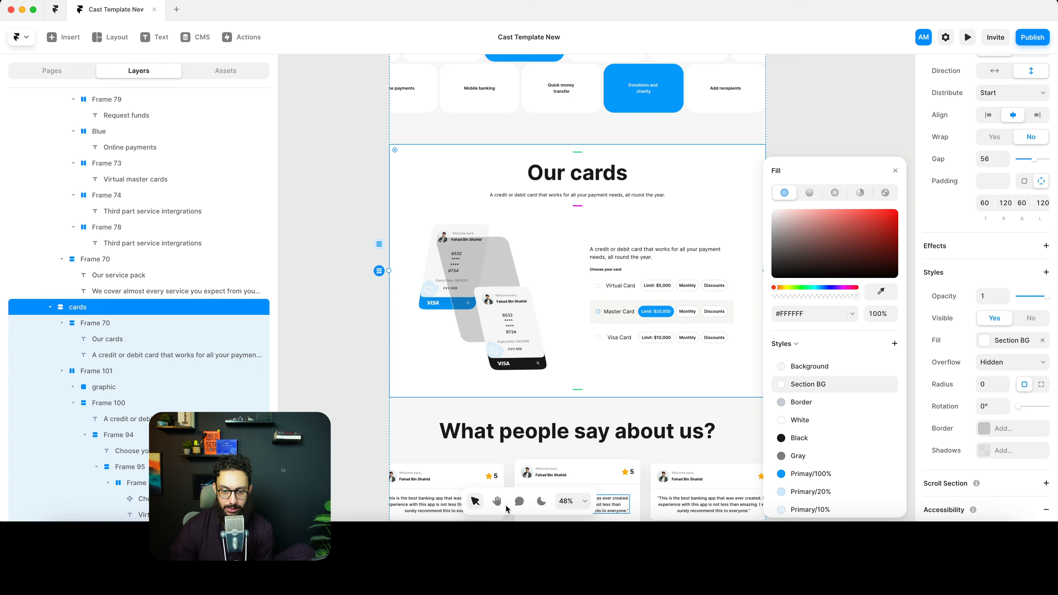
pyautogui.click(541, 506)
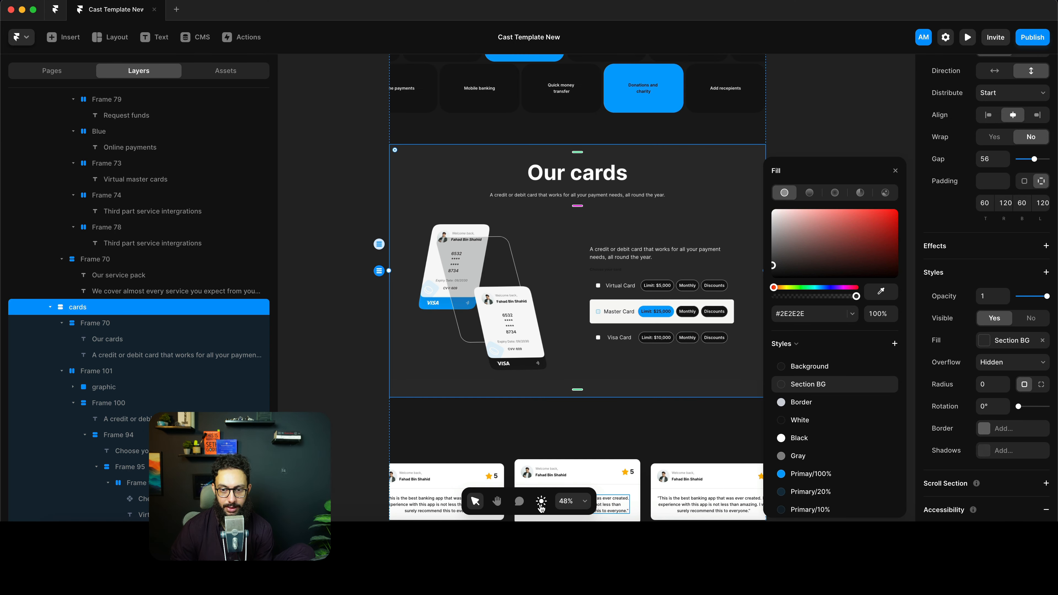
pyautogui.click(542, 502)
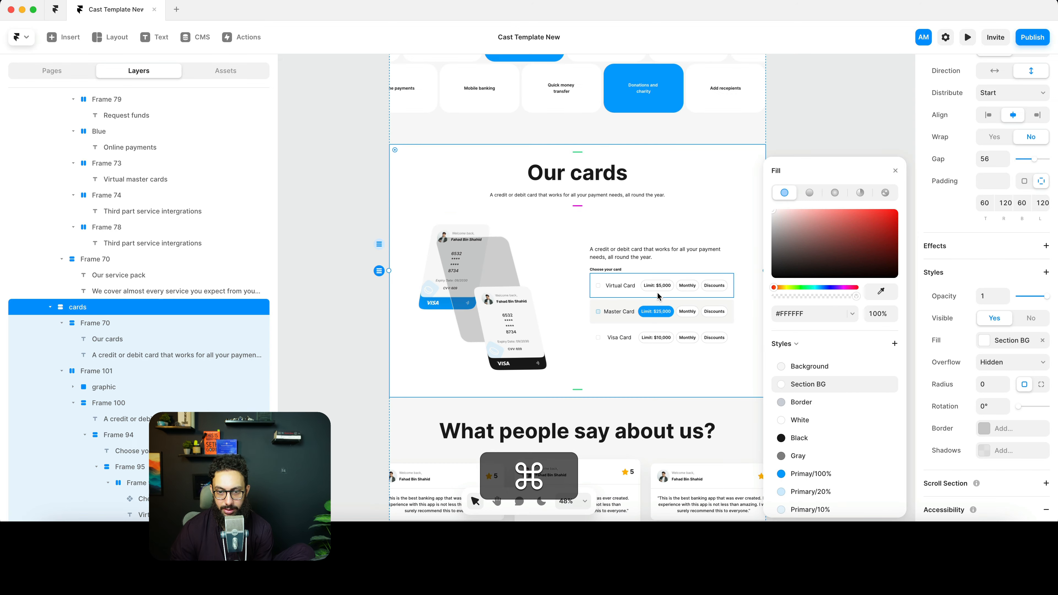
# - Apply the Black color style to the Choose your card label and check the section's texts in the dark preview
pyautogui.scroll(3, 579, 257)
pyautogui.keyDown('super'); pyautogui.click(579, 256); pyautogui.keyUp('super')
pyautogui.scroll(-5, 1017, 357)
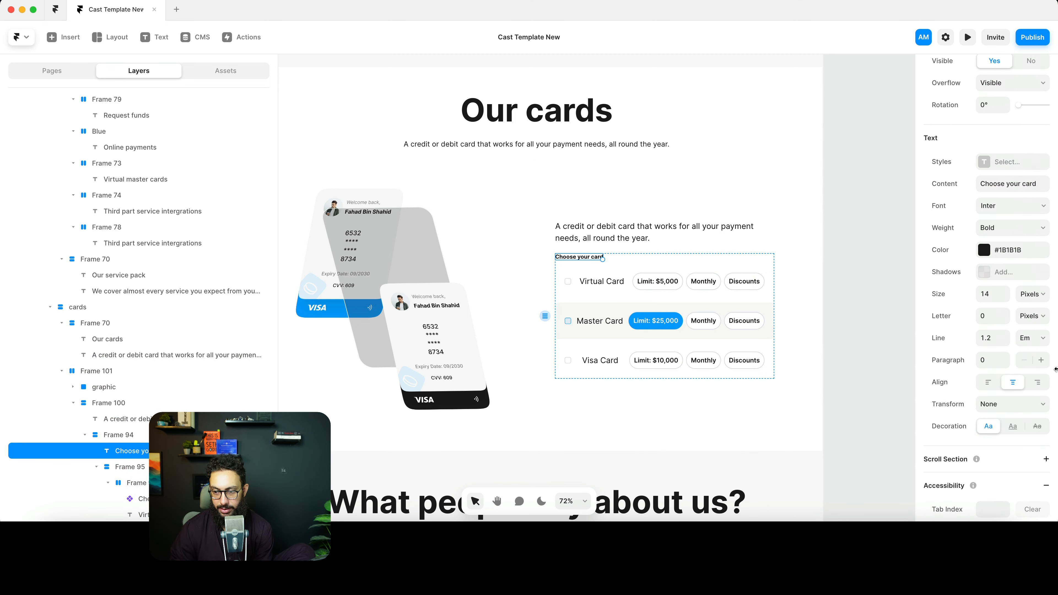
pyautogui.click(1005, 256)
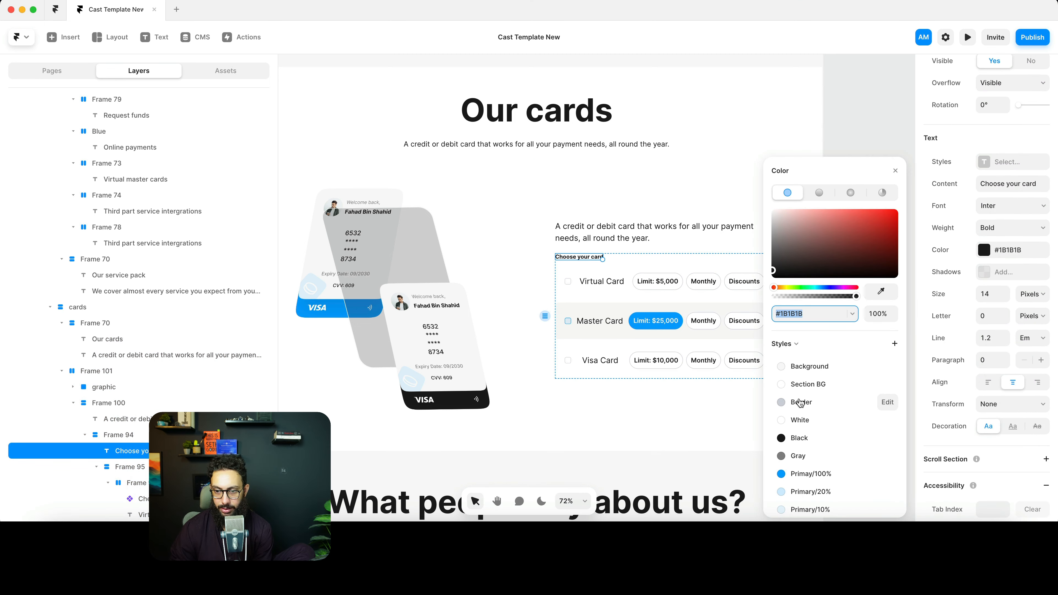
pyautogui.click(800, 438)
pyautogui.click(663, 233)
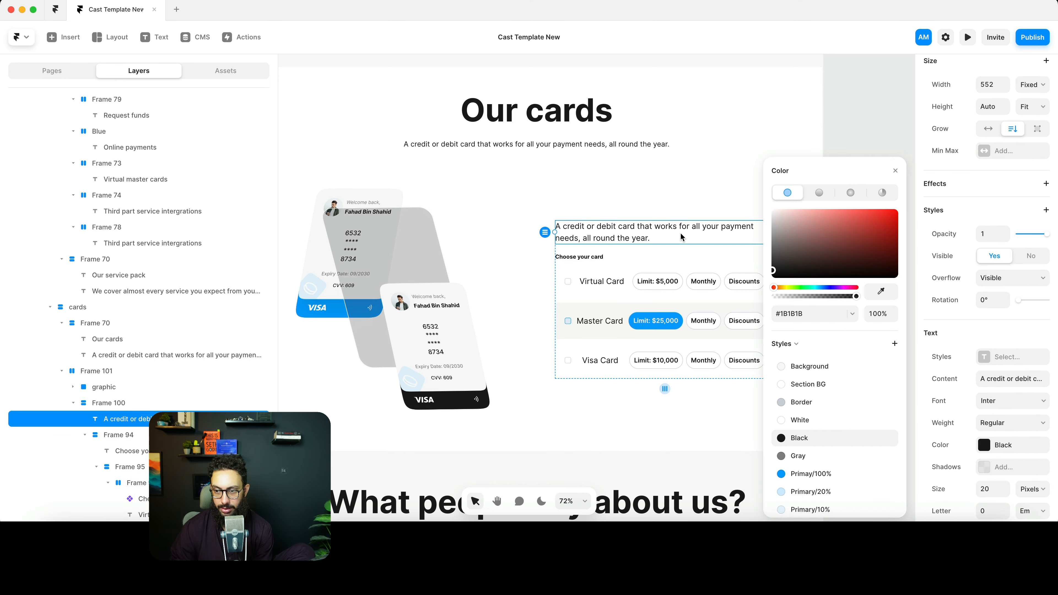
pyautogui.click(541, 501)
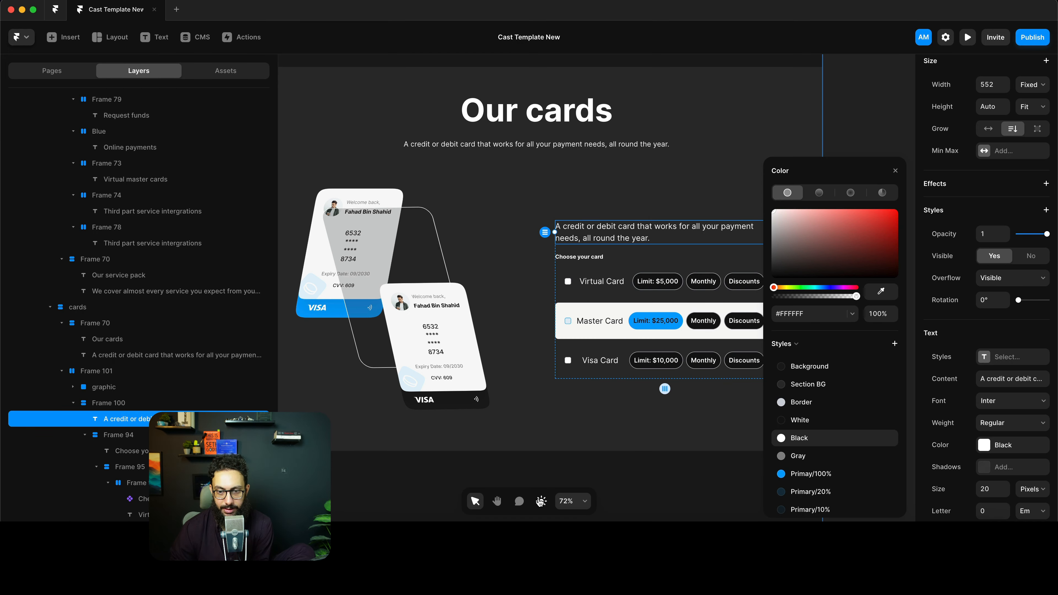
pyautogui.click(542, 501)
# - Apply the Background color style to the fill of the Master Card row
pyautogui.click(665, 323)
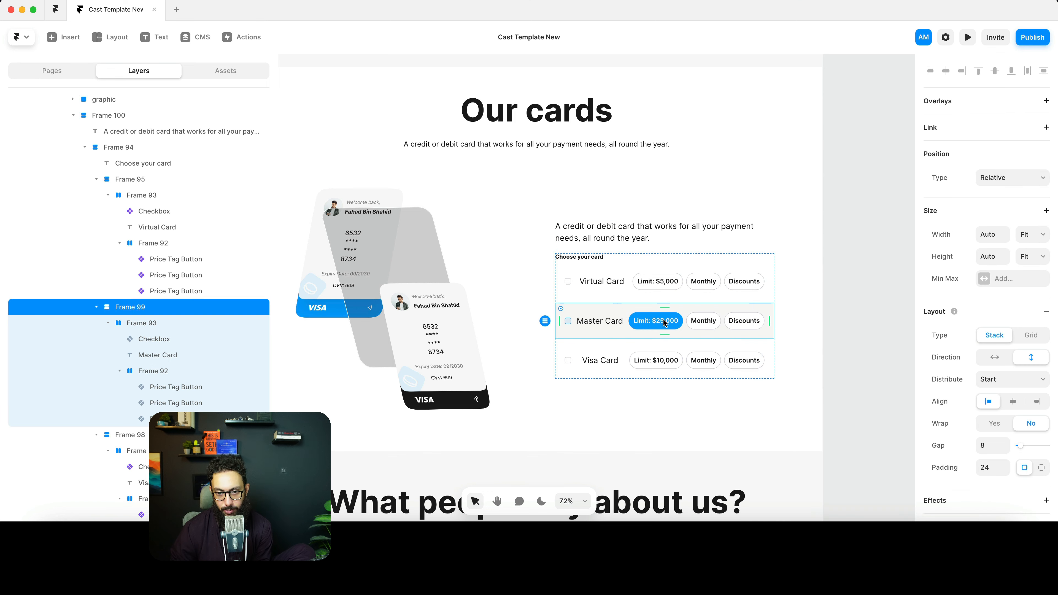
pyautogui.scroll(-5, 1047, 423)
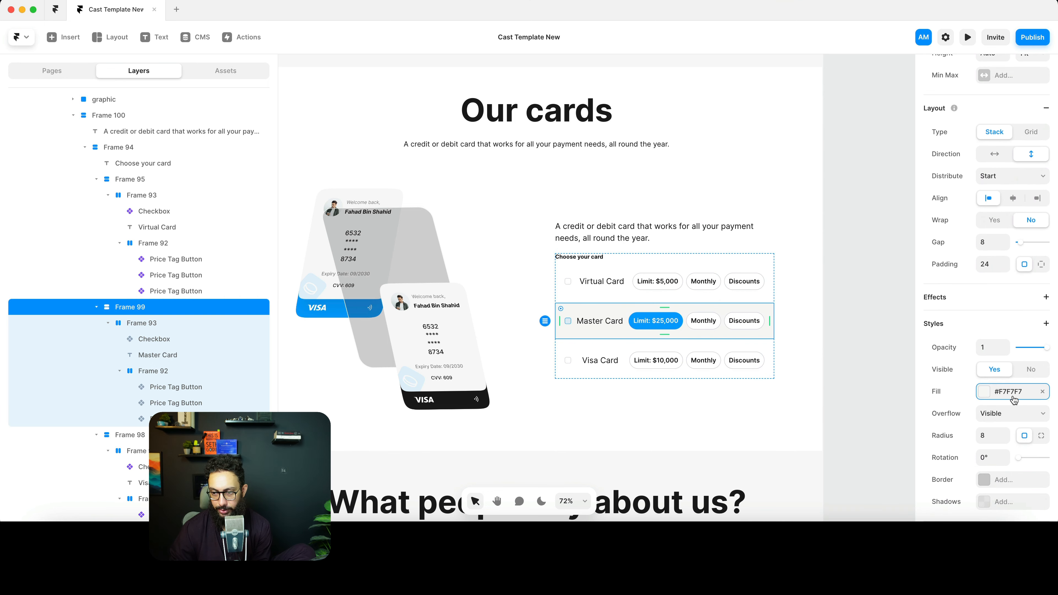
pyautogui.click(1013, 393)
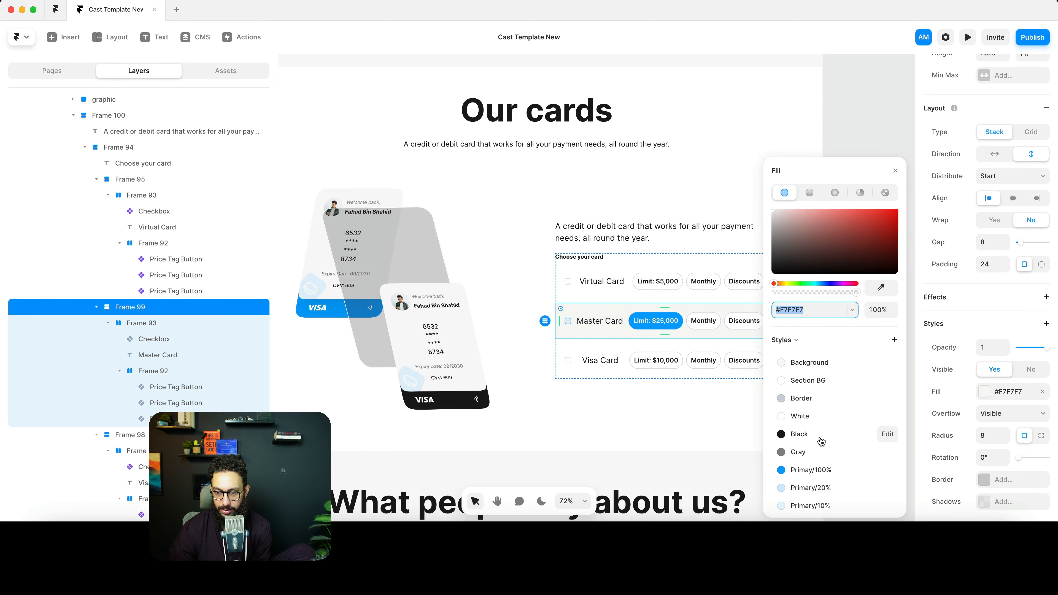
# - Open the Price Tag Button component, inspect the Default variant's border color, and return to the Home page
pyautogui.doubleClick(655, 321)
pyautogui.press('super+2')
pyautogui.scroll(-2, 1013, 417)
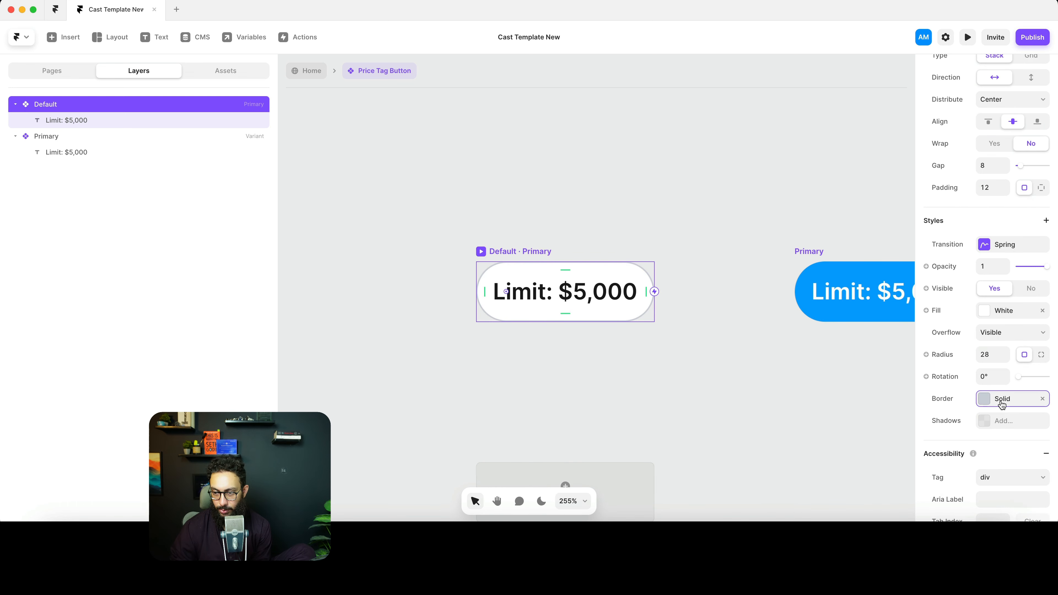
pyautogui.click(1002, 406)
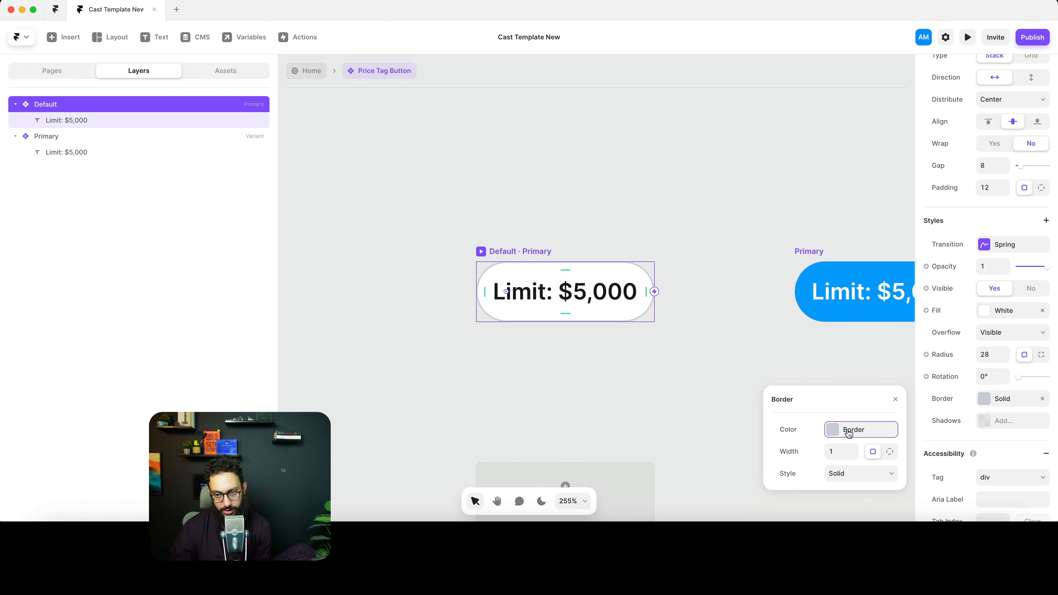
pyautogui.click(309, 71)
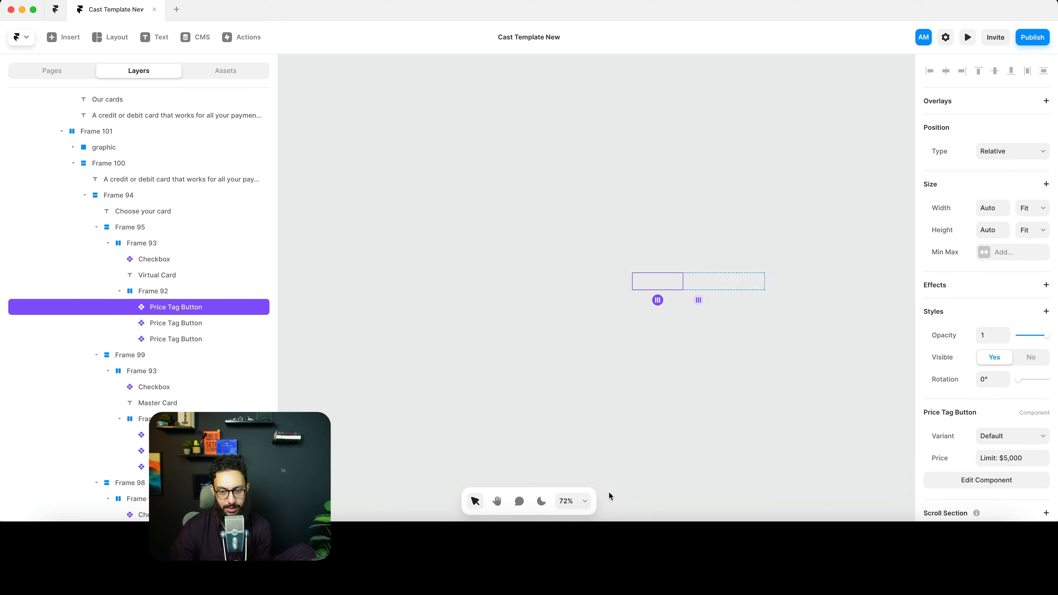
# - Preview the page in dark mode and change the Border color style's dark-mode value to a darker gray
pyautogui.click(541, 501)
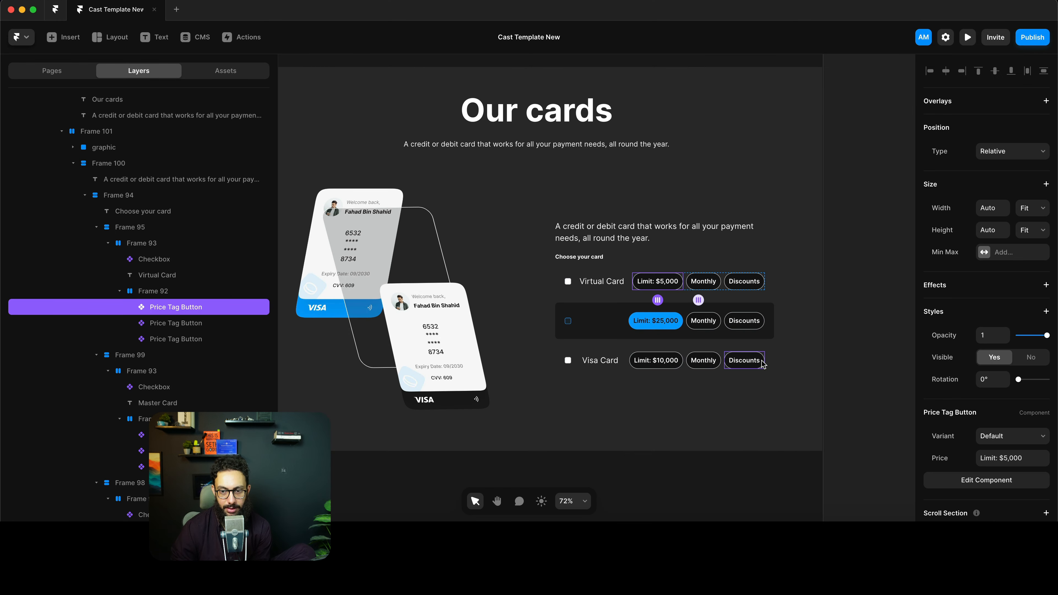
pyautogui.click(230, 73)
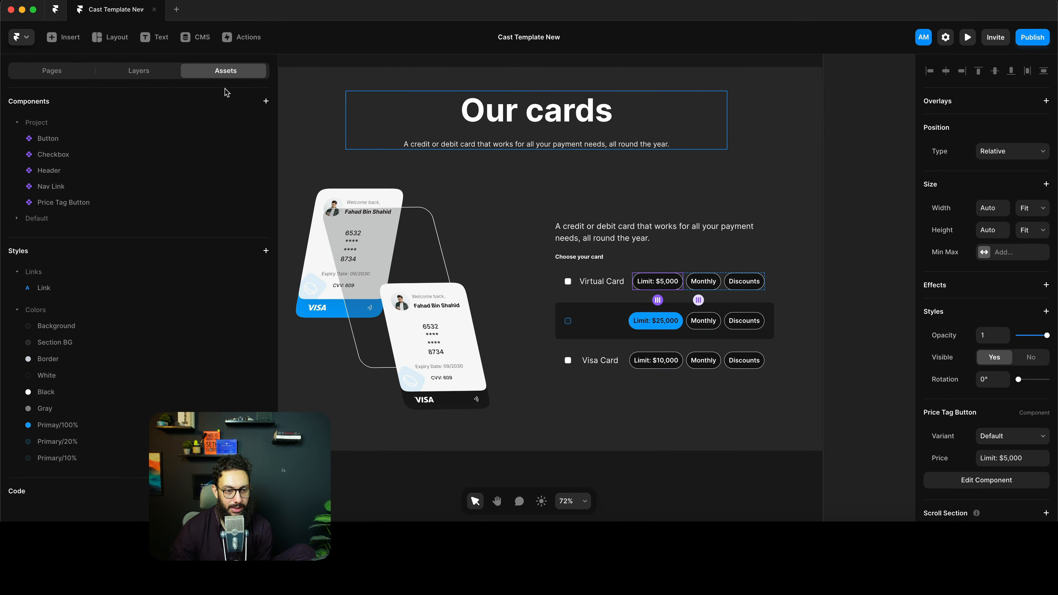
pyautogui.click(63, 362)
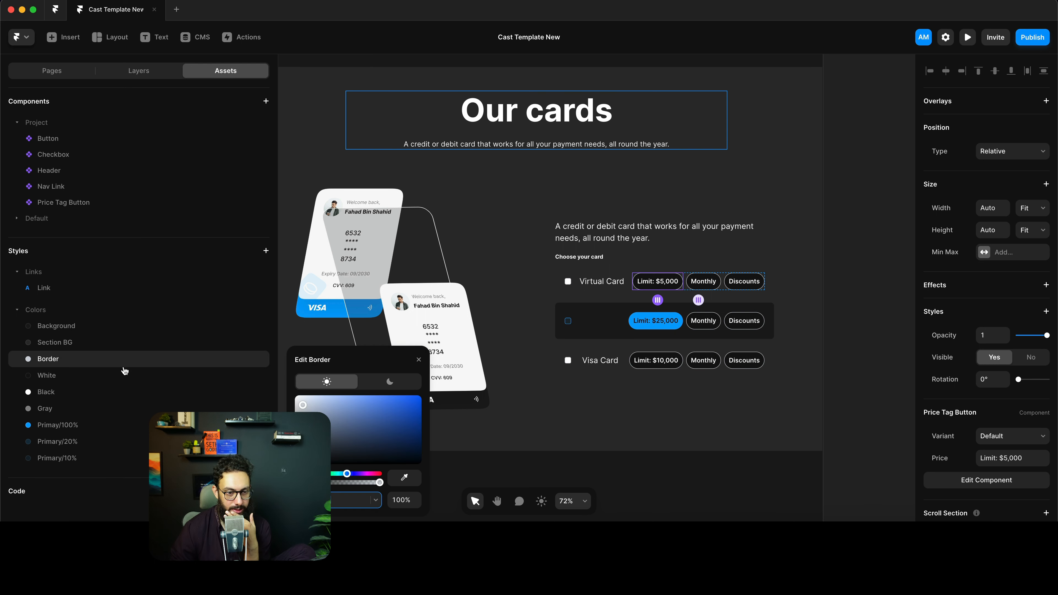
pyautogui.click(397, 384)
pyautogui.click(317, 500)
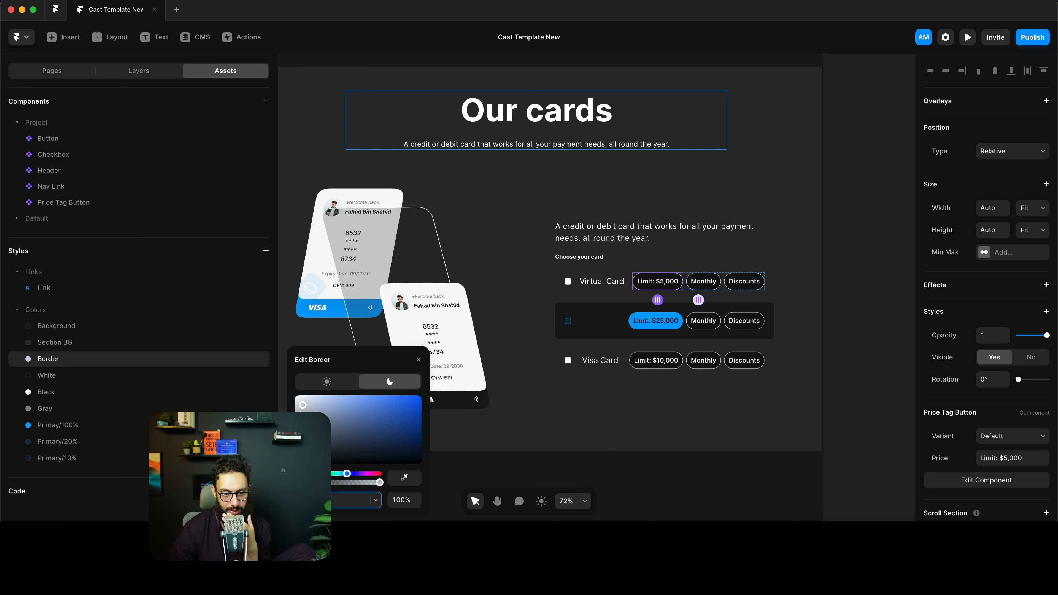
pyautogui.moveTo(302, 406); pyautogui.dragTo(295, 437)
pyautogui.press('Escape')
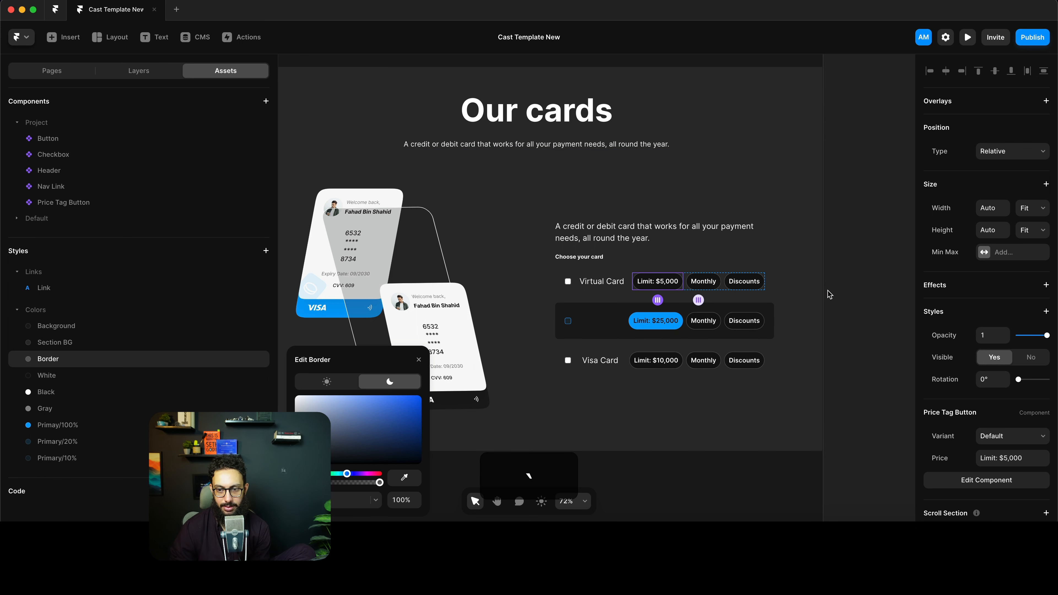
pyautogui.press('Escape')
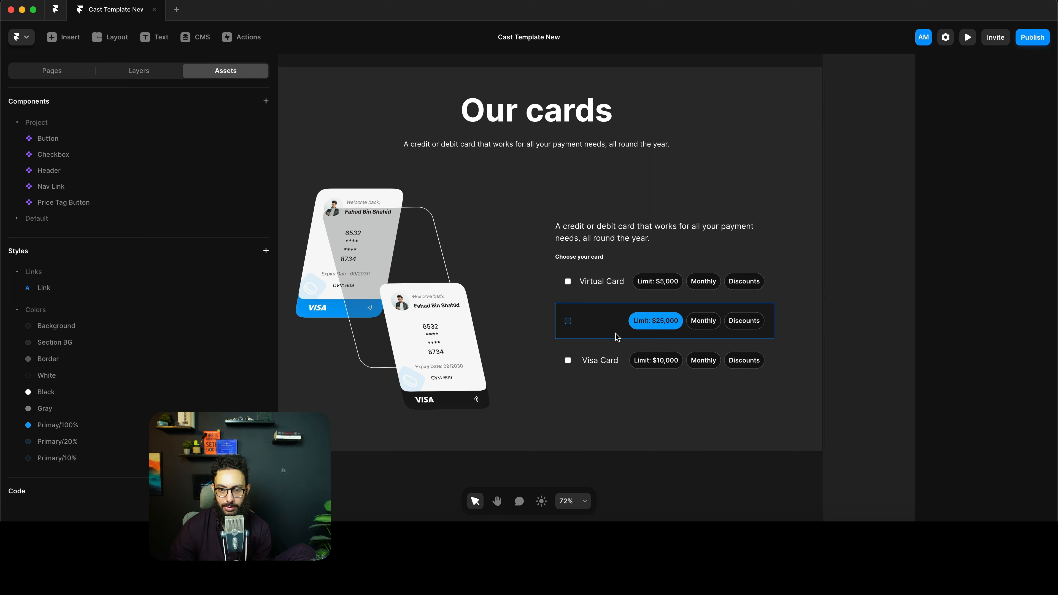
# - Apply the Black color style to the Master Card text and deselect it
pyautogui.click(600, 321)
pyautogui.scroll(-5, 1033, 407)
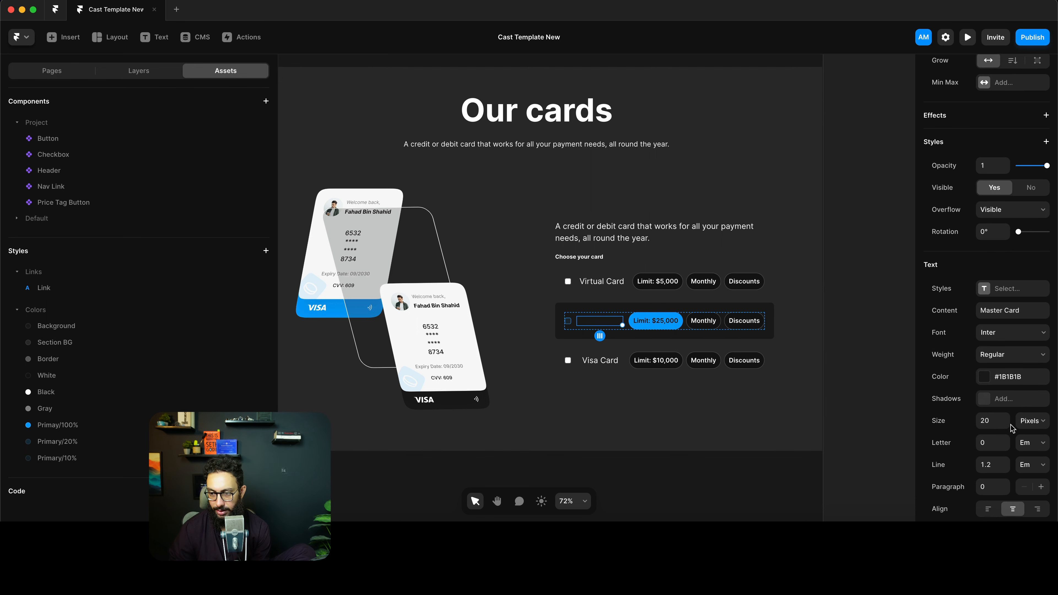
pyautogui.click(1007, 379)
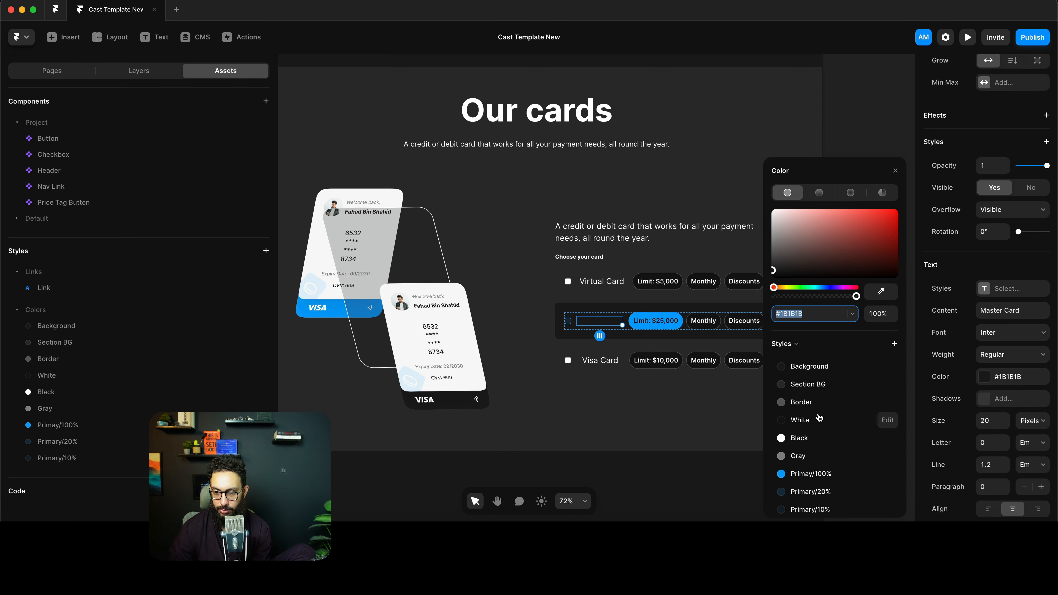
pyautogui.click(799, 438)
pyautogui.hotkey('ctrl', 'z')
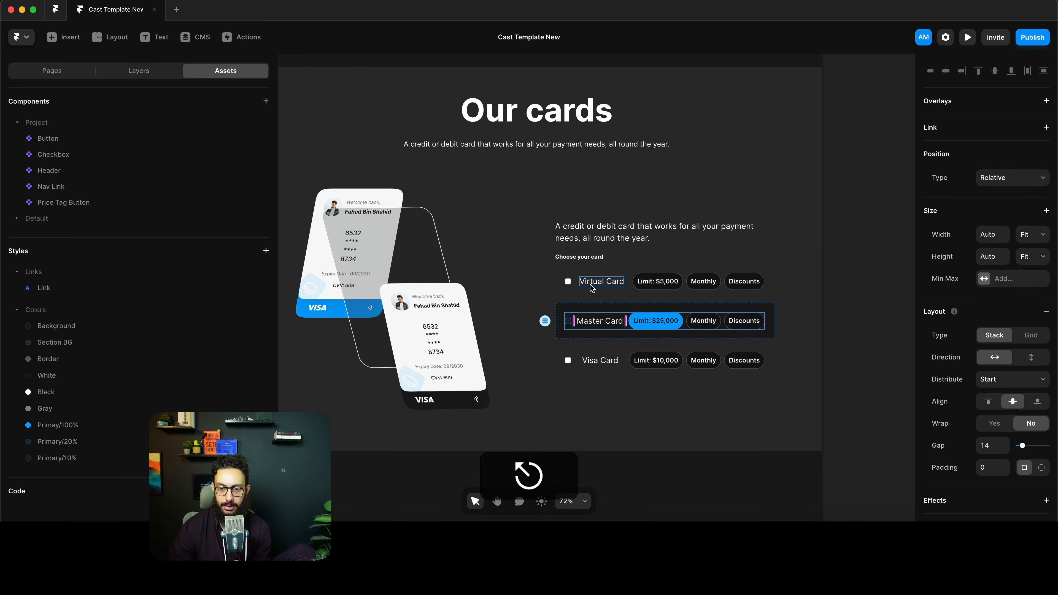
pyautogui.hotkey('ctrl', 'z')
pyautogui.hotkey('ctrl', 'z')
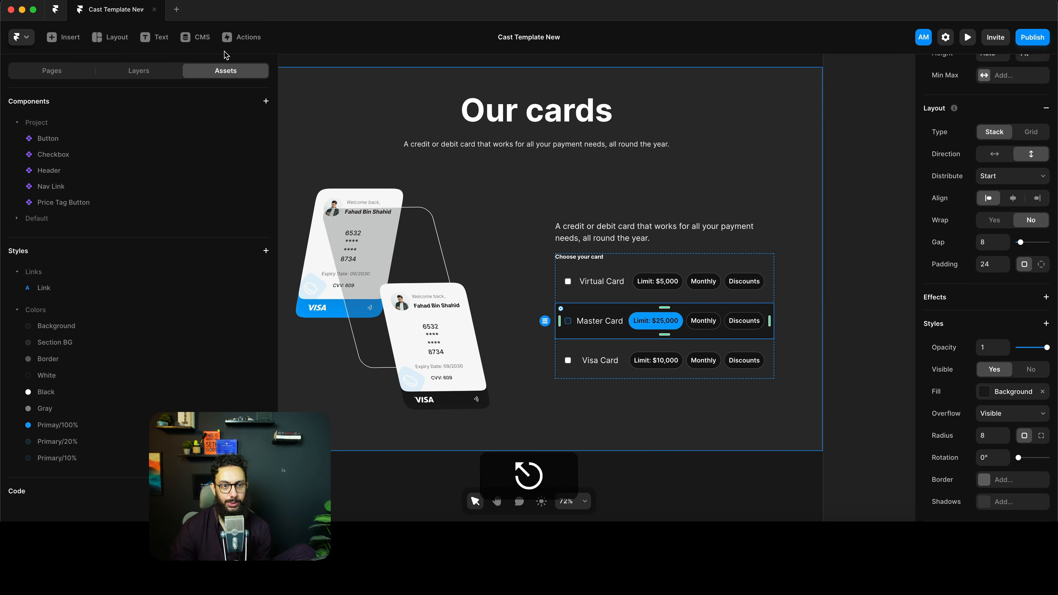
# - Review the cards and testimonial sections in the dark preview, and return the canvas to light mode
pyautogui.hotkey('alt', '2')
pyautogui.press('alt+super+2')
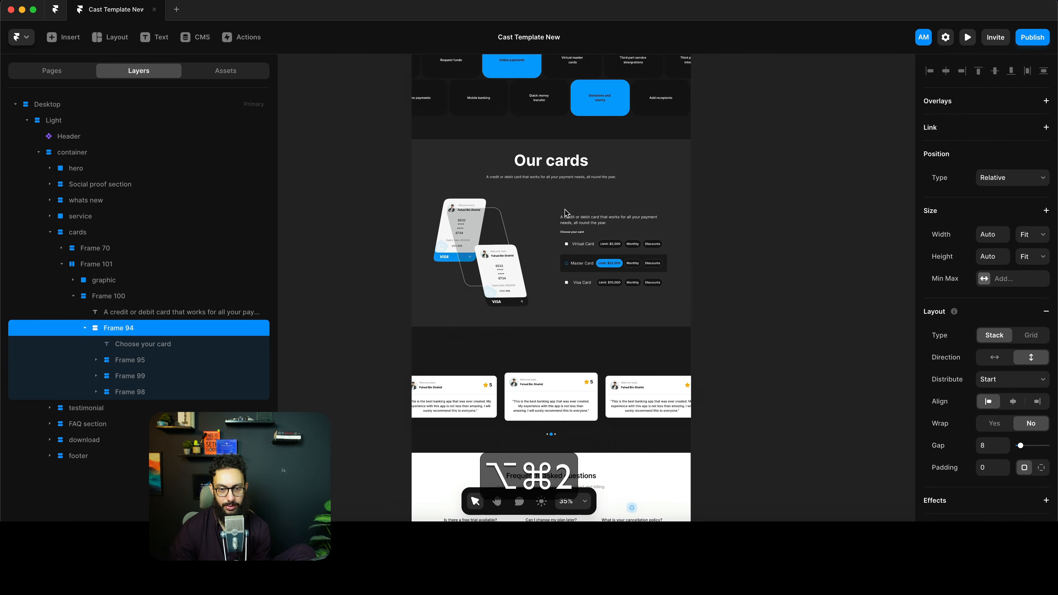
pyautogui.scroll(5, 566, 213)
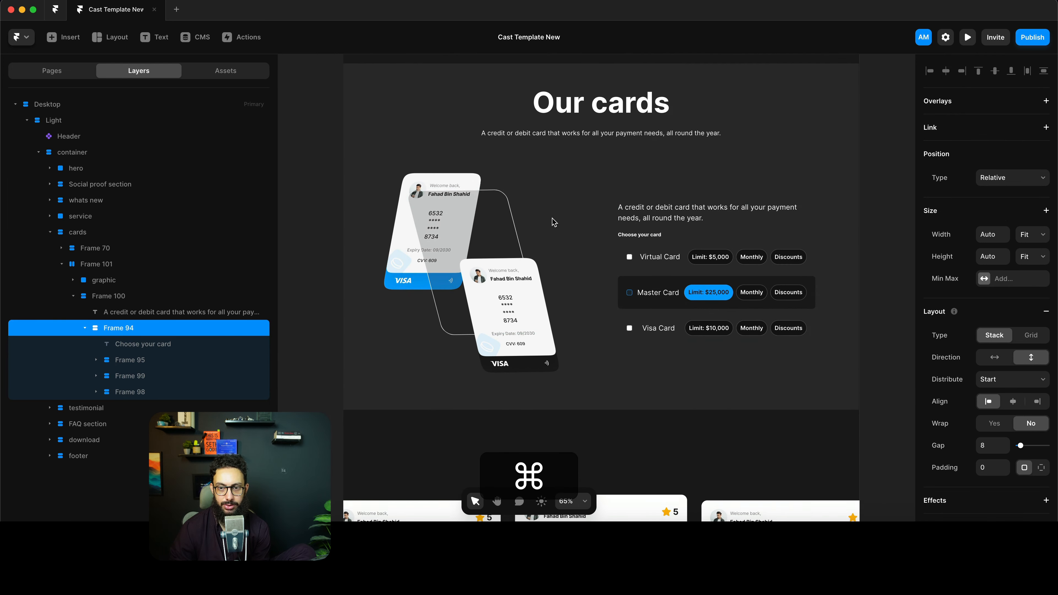
pyautogui.scroll(-8, 553, 219)
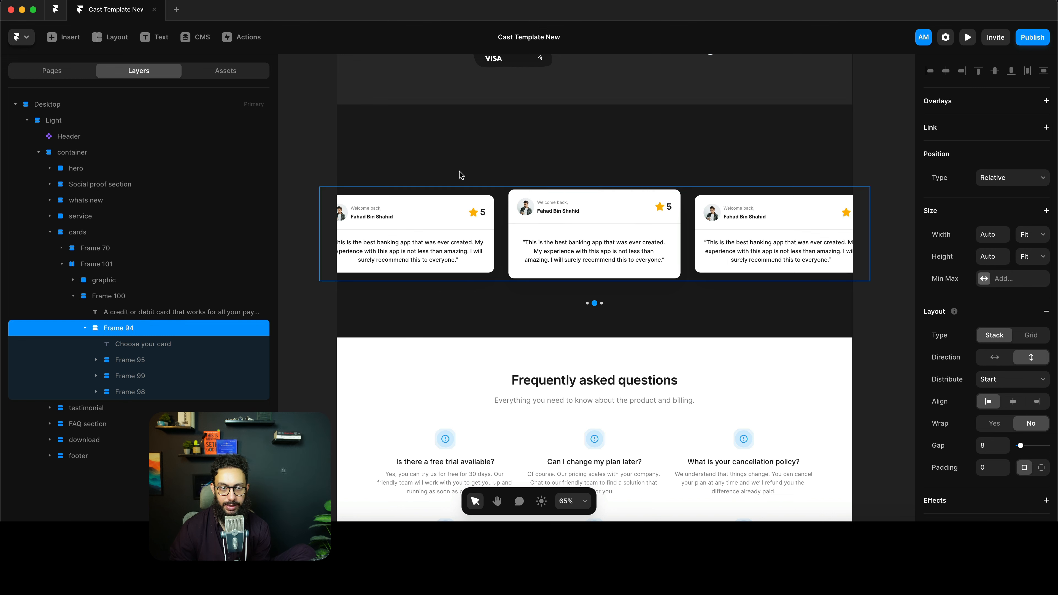
pyautogui.click(541, 502)
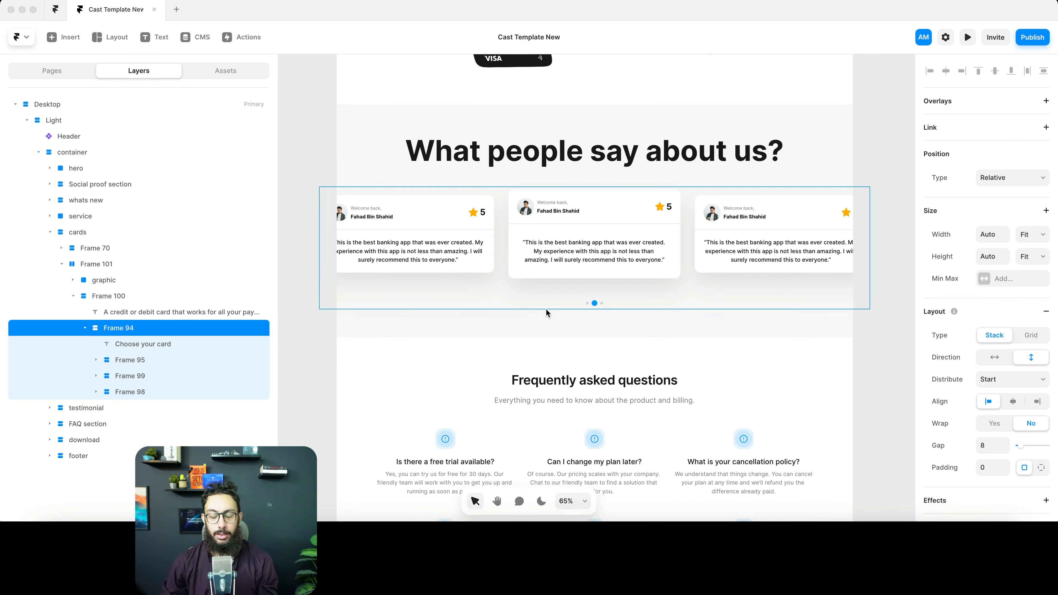
pyautogui.hscroll(2, 547, 313)
pyautogui.scroll(2, 547, 313)
pyautogui.hscroll(-1, 548, 312)
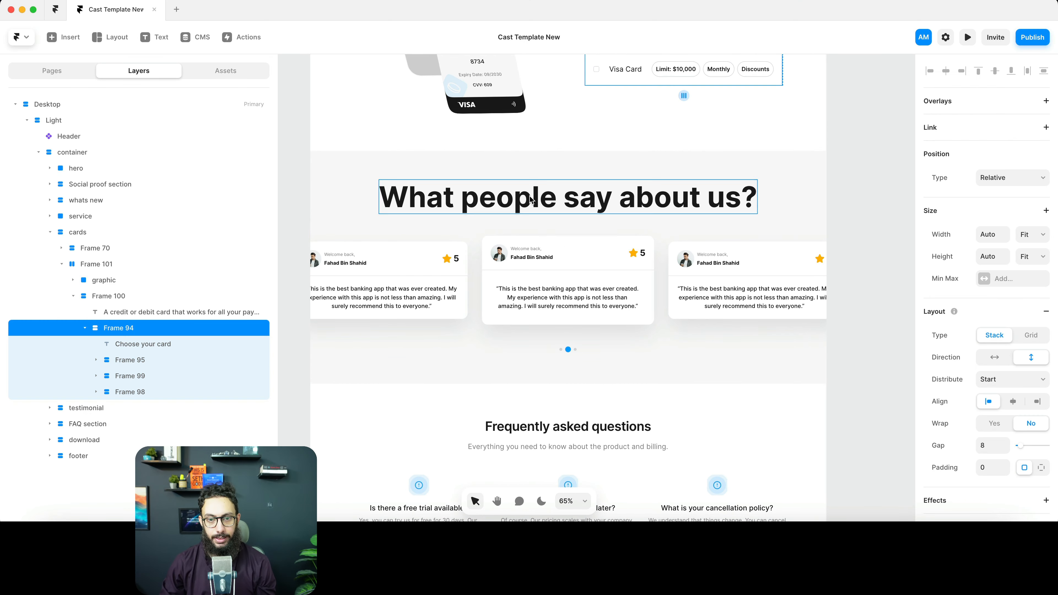
# - Apply the Black color style to the "What people say about us?" heading and the FAQ section's heading and supporting text
pyautogui.click(746, 209)
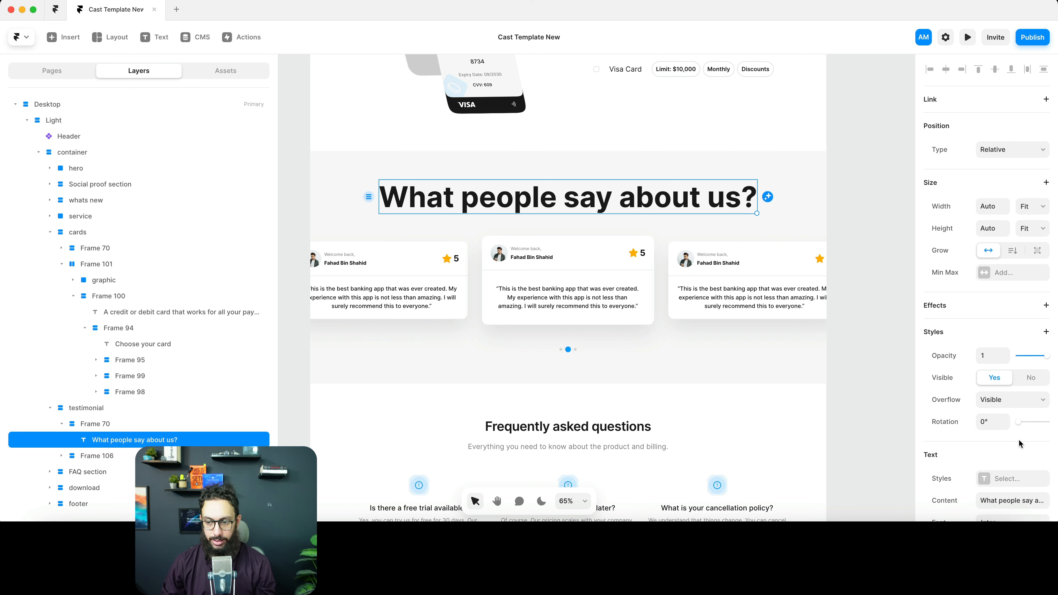
pyautogui.scroll(-5, 1017, 441)
pyautogui.click(1006, 419)
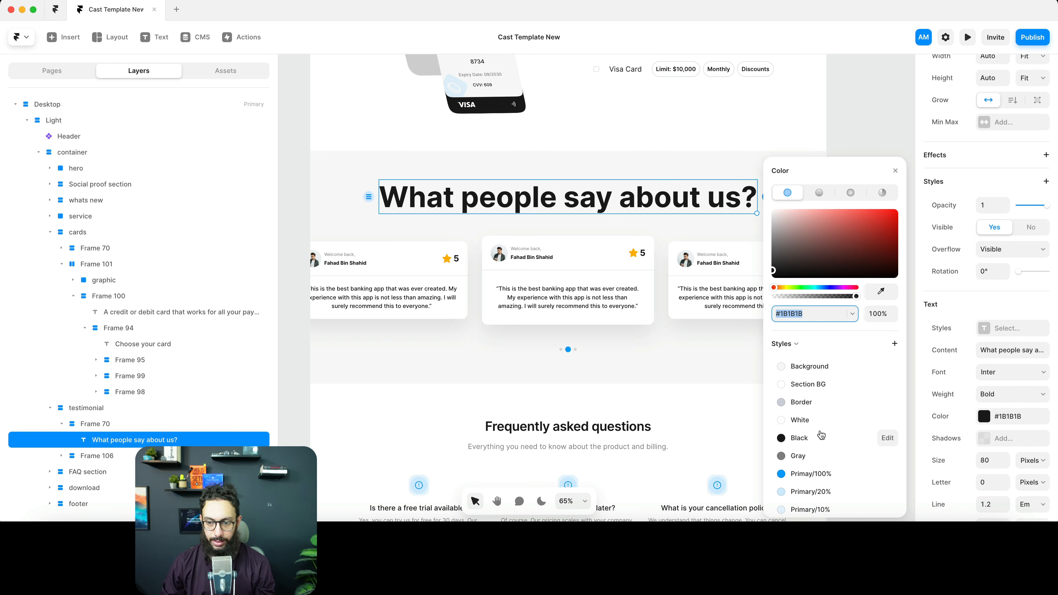
pyautogui.keyDown('shift'); pyautogui.click(578, 430); pyautogui.keyUp('shift')
pyautogui.scroll(-3, 595, 428)
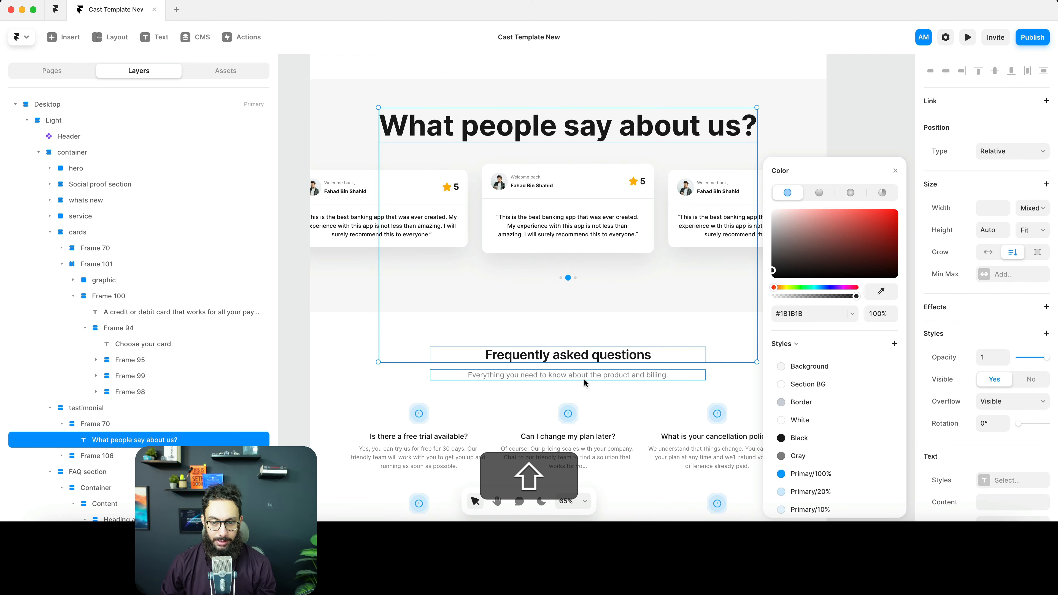
pyautogui.scroll(-15, 585, 380)
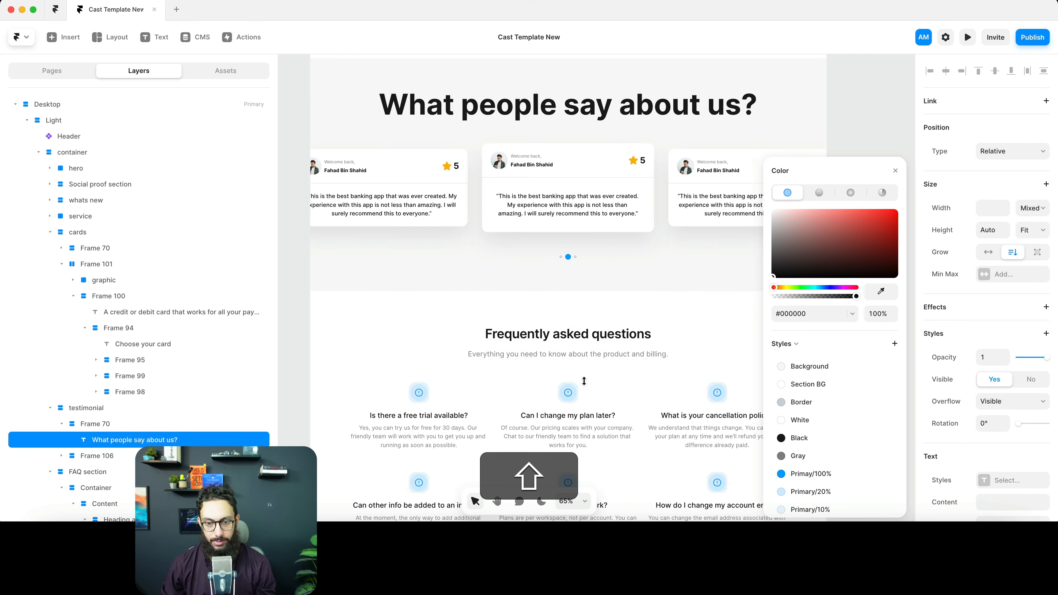
pyautogui.keyDown('shift'); pyautogui.click(463, 338); pyautogui.keyUp('shift')
pyautogui.scroll(15, 571, 277)
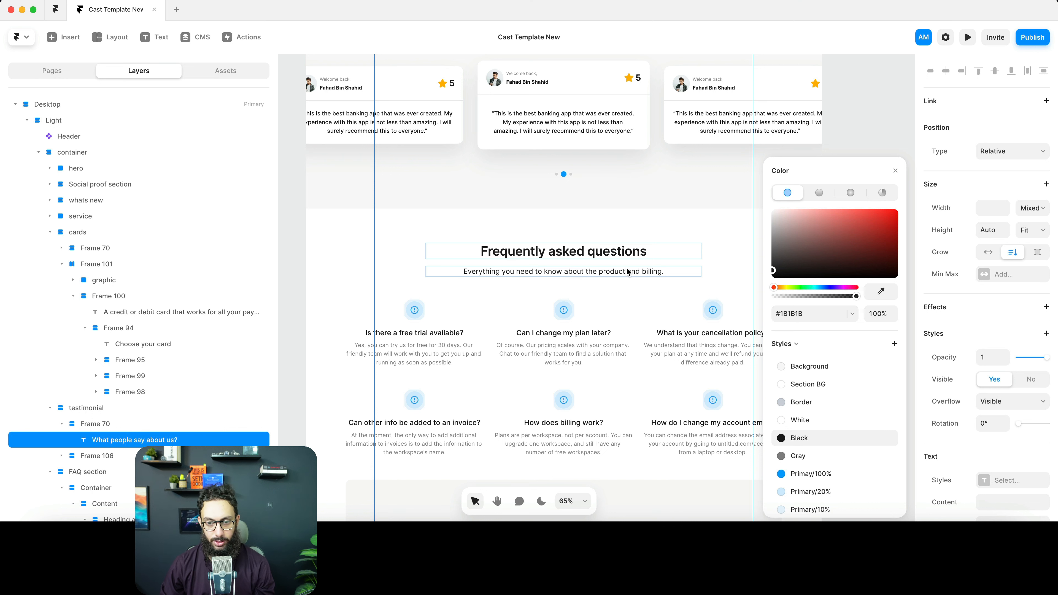
pyautogui.press('Escape')
pyautogui.press('Escape')
# - Apply the Gray color style to the supporting text below the "Frequently asked questions" heading
pyautogui.click(531, 277)
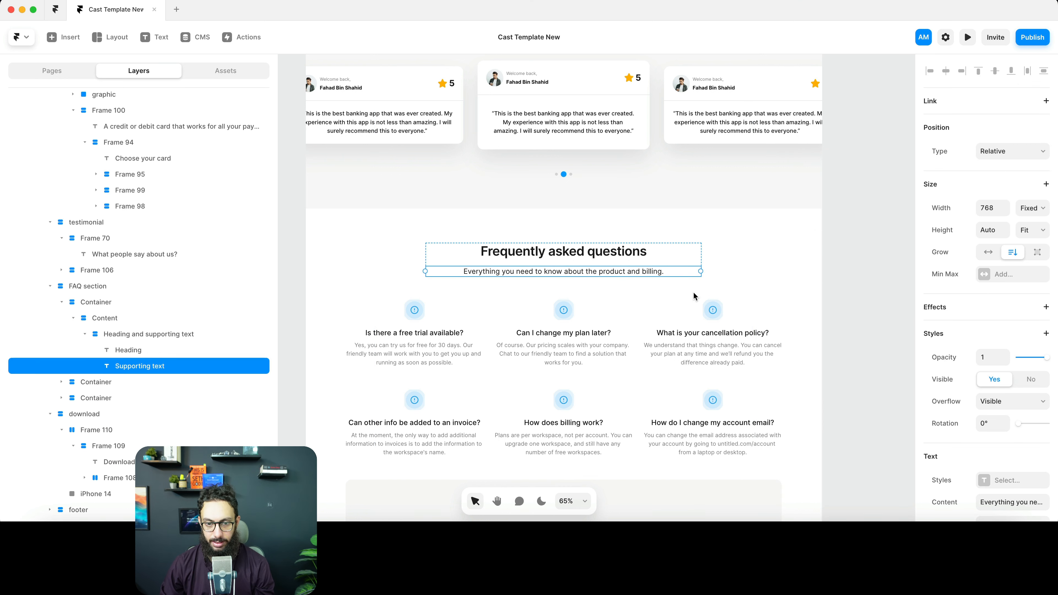
pyautogui.scroll(-5, 983, 375)
pyautogui.click(1005, 338)
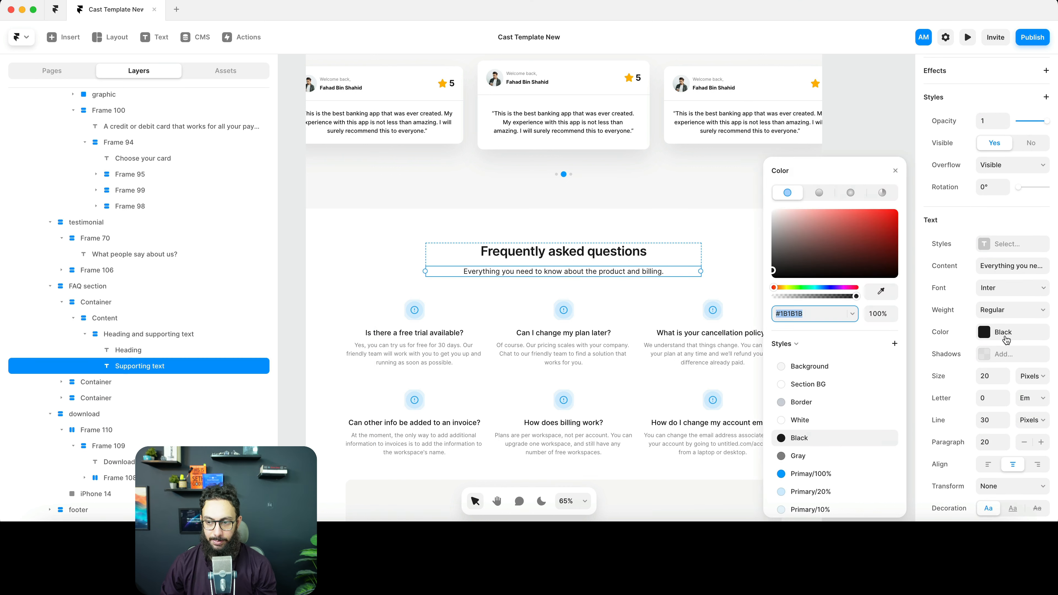
pyautogui.click(801, 456)
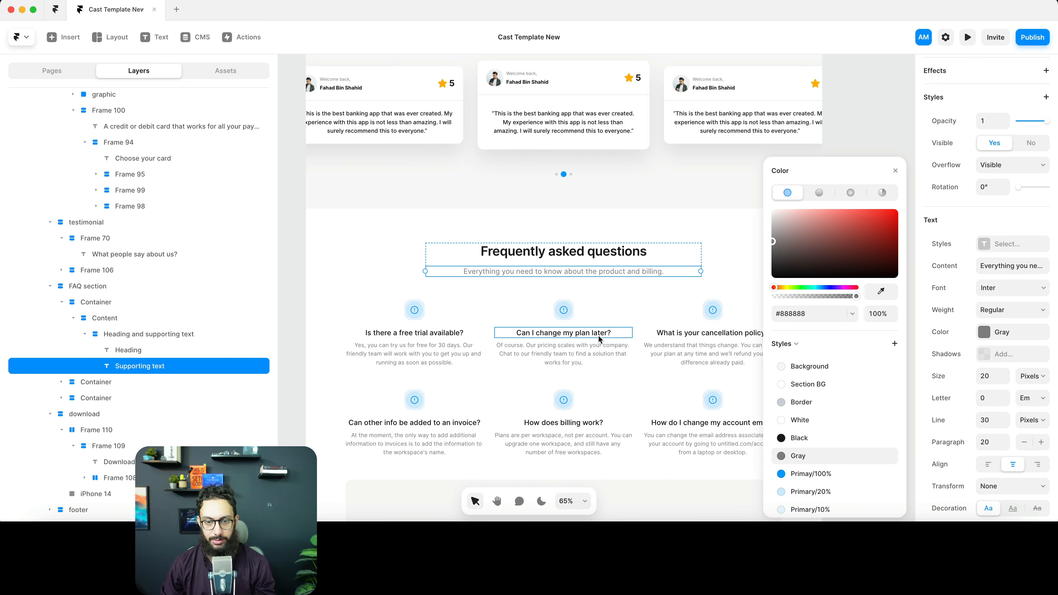
pyautogui.scroll(6, 600, 333)
pyautogui.press('Escape')
pyautogui.hscroll(-2, 645, 340)
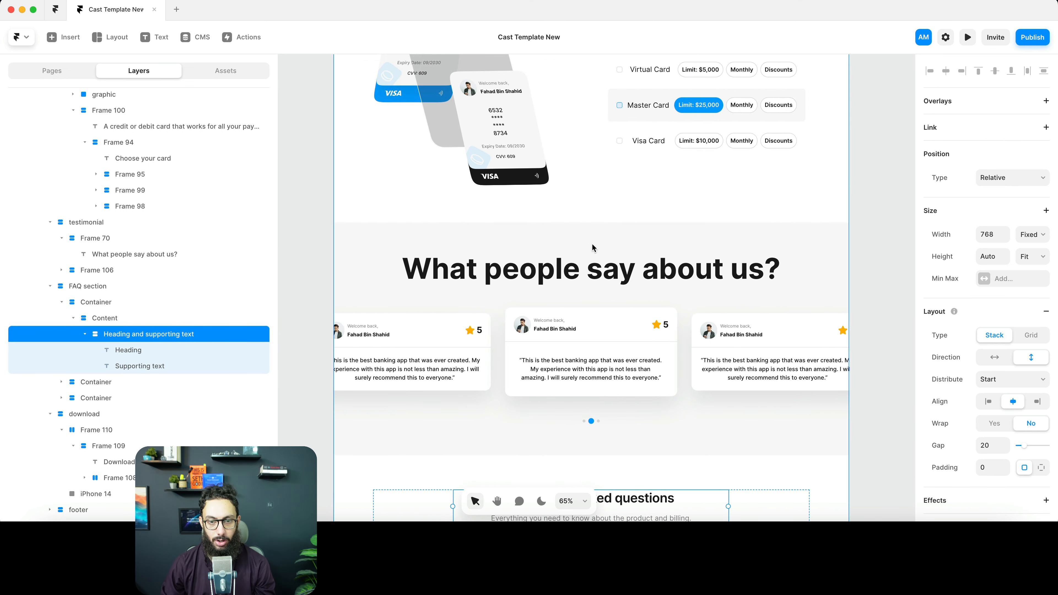
# - Examine the testimonial cards up close, checking the first card's header frame and the star's text color
pyautogui.click(407, 322)
pyautogui.scroll(-1, 425, 317)
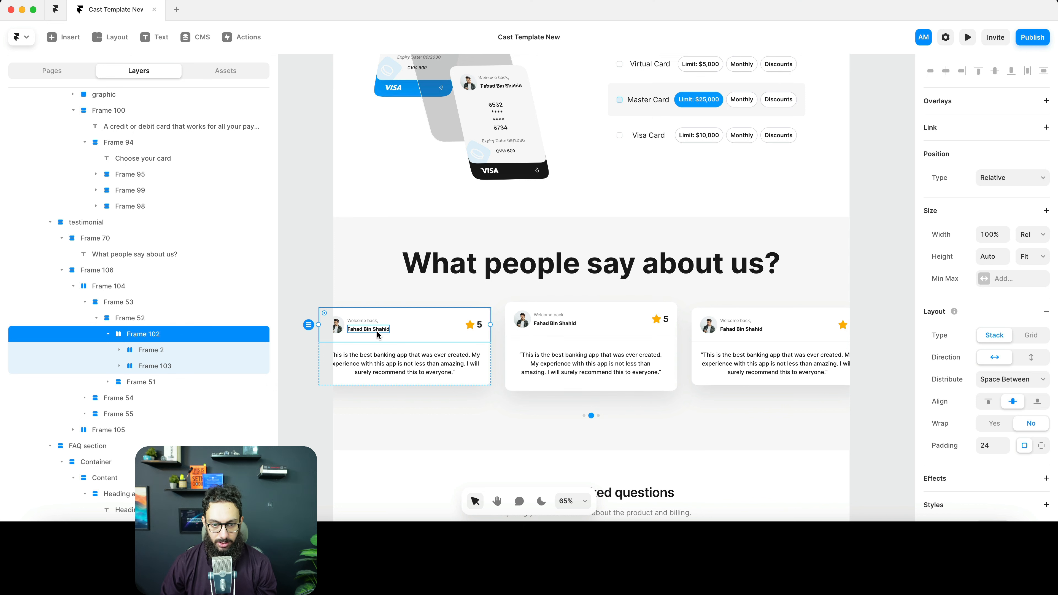
pyautogui.scroll(5, 354, 336)
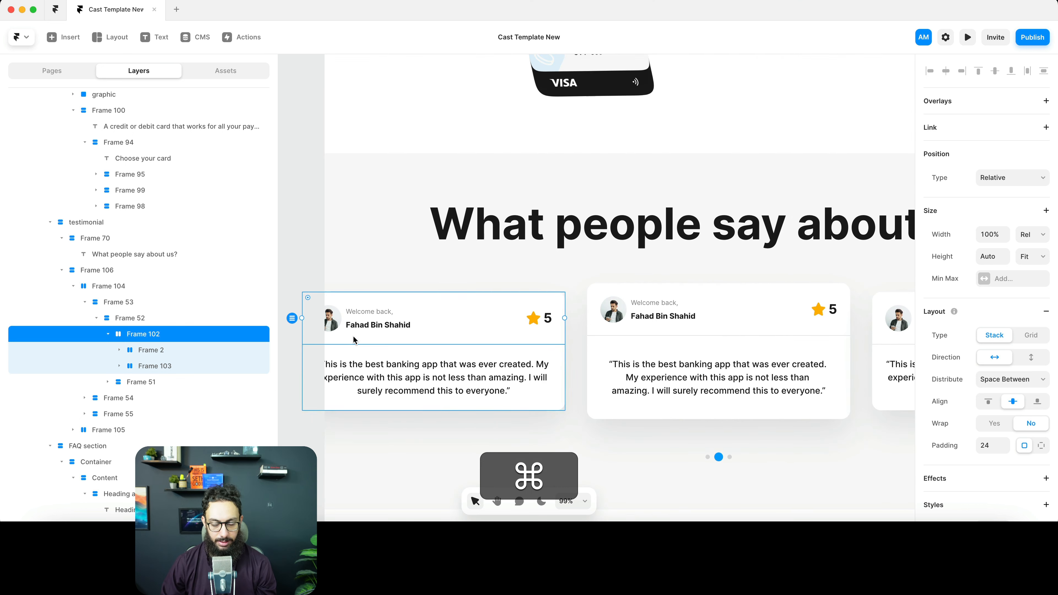
pyautogui.hscroll(2, 740, 317)
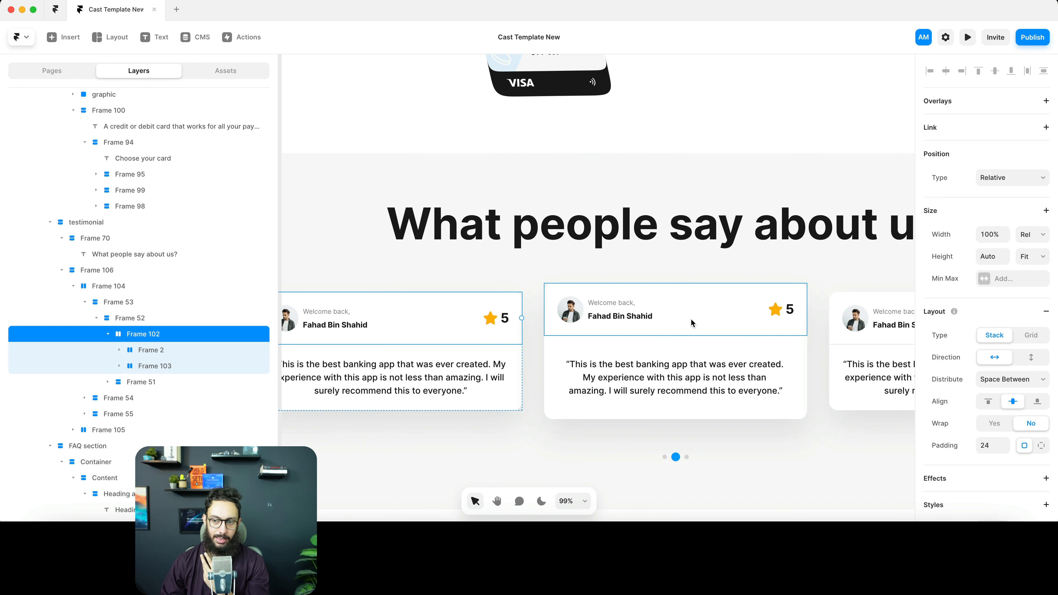
pyautogui.hscroll(2, 690, 318)
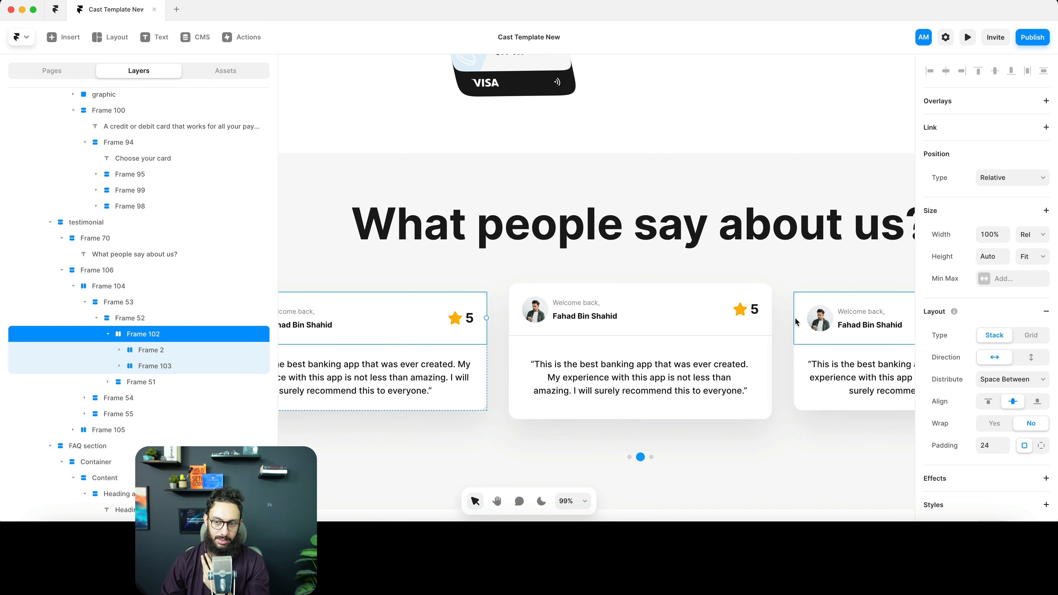
pyautogui.hscroll(-2, 569, 336)
pyautogui.keyDown('super'); pyautogui.click(479, 319); pyautogui.keyUp('super')
pyautogui.scroll(-3, 987, 355)
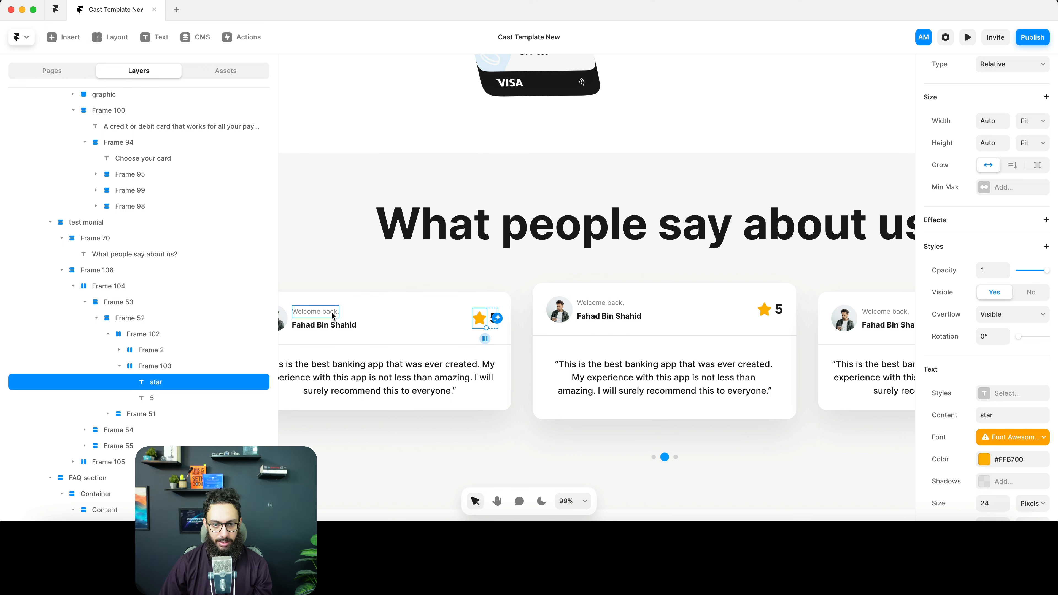
# - Try to create a component named Testimonial Box from the first testimonial card's inner Frame 52
pyautogui.keyDown('super'); pyautogui.click(415, 294); pyautogui.keyUp('super')
pyautogui.hscroll(-2, 402, 300)
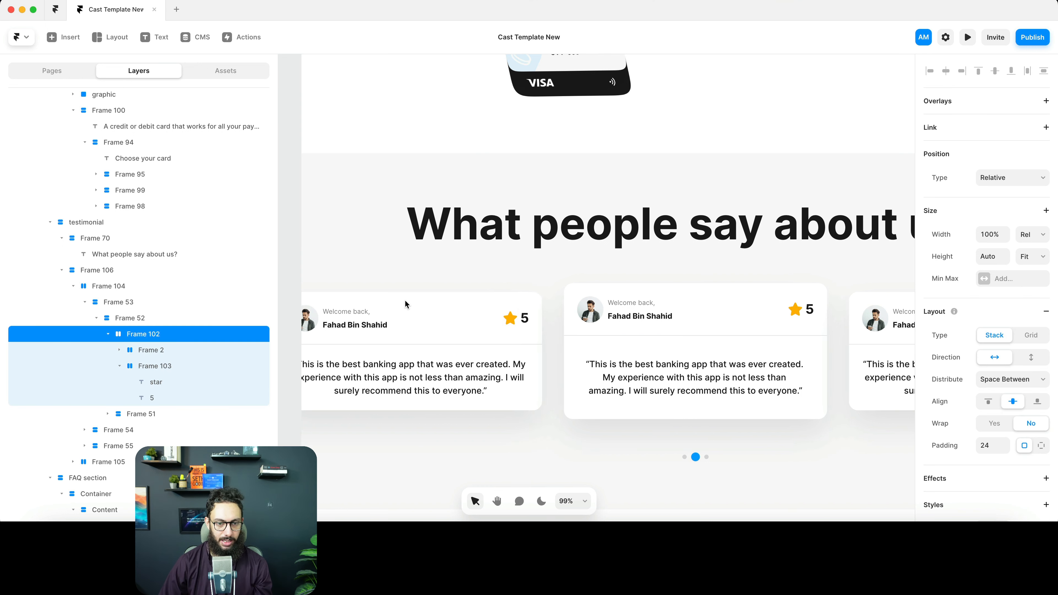
pyautogui.keyDown('shift'); pyautogui.click(506, 305); pyautogui.keyUp('shift')
pyautogui.keyDown('shift'); pyautogui.click(486, 308); pyautogui.keyUp('shift')
pyautogui.hotkey('shift', 'Return')
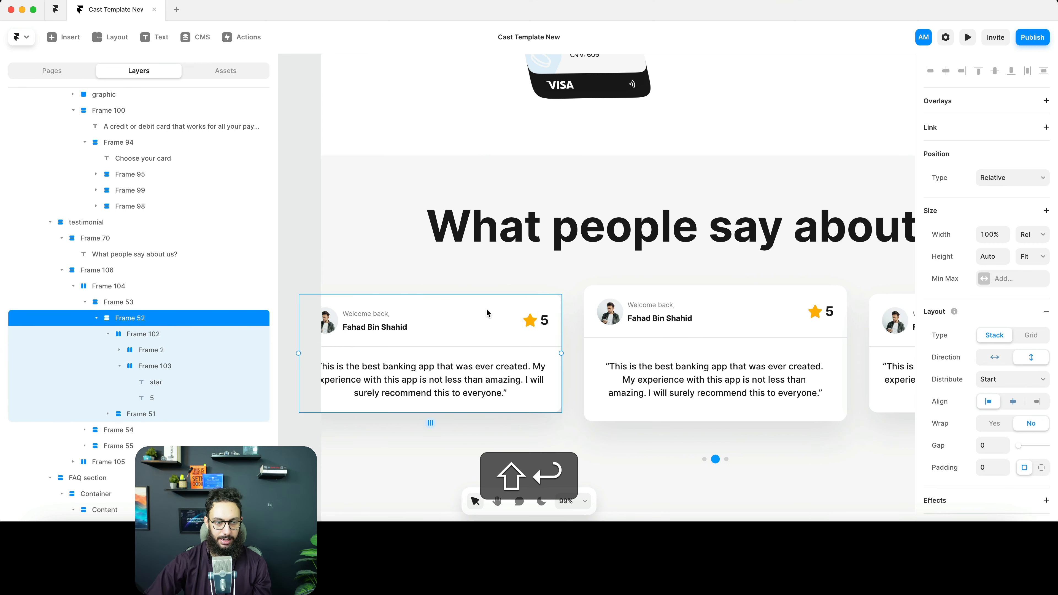
pyautogui.press('alt+super+k')
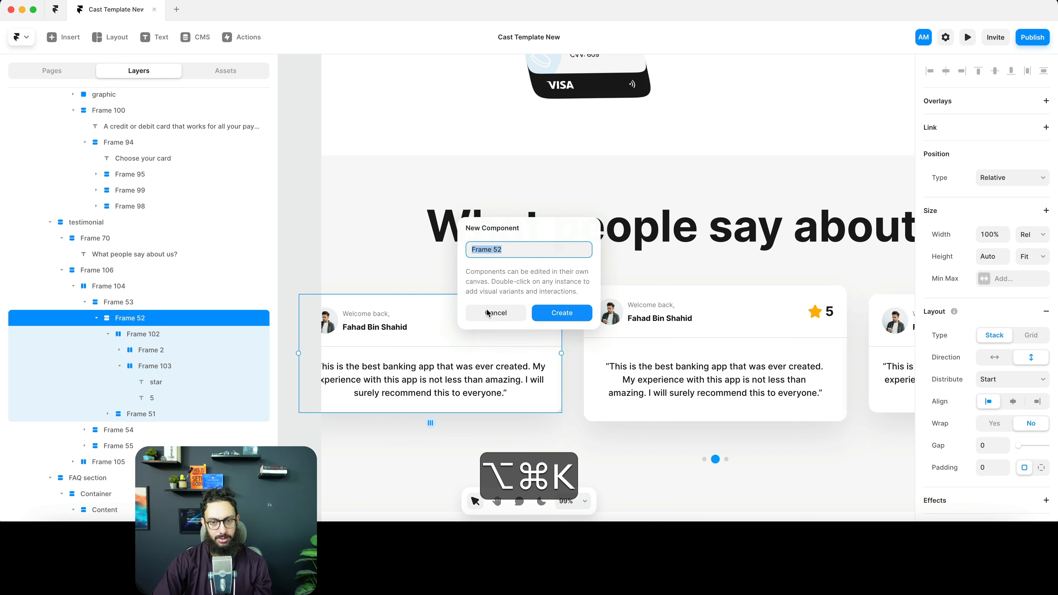
pyautogui.write('Test')
pyautogui.write('i')
pyautogui.press('BackSpace')
pyautogui.write('on')
pyautogui.press('BackSpace')
pyautogui.press('BackSpace')
pyautogui.write('onial Box')
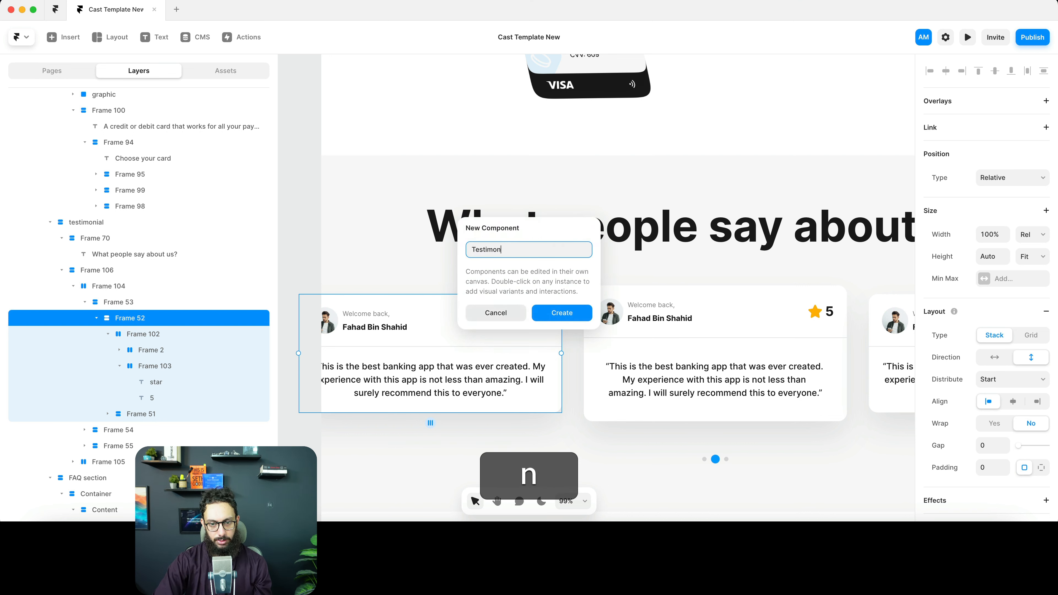
pyautogui.press('Return')
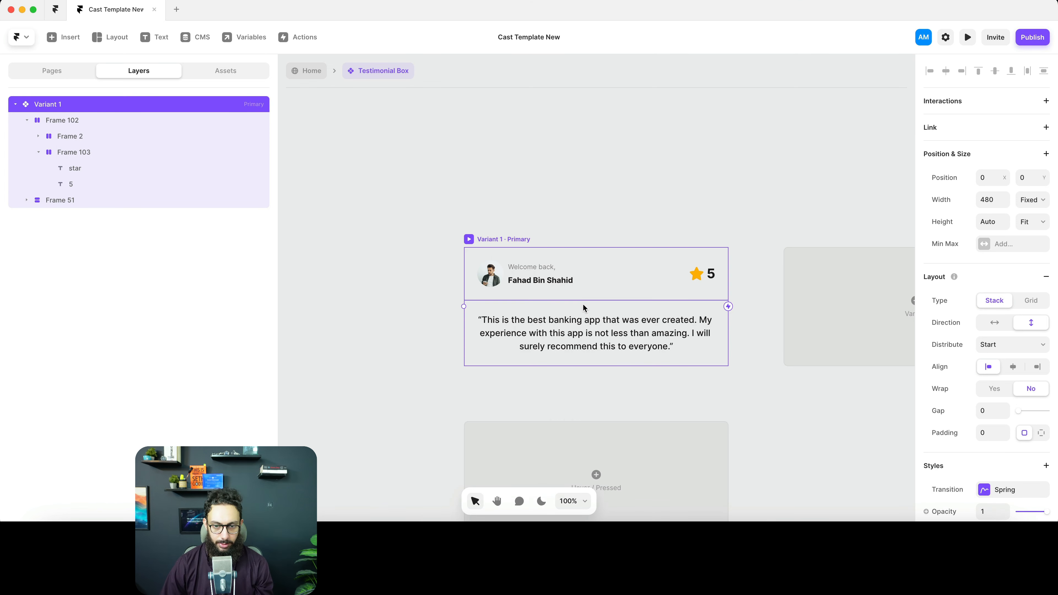
# - Check the new component's styles, return to the Home page and undo the component creation
pyautogui.scroll(-8, 1053, 394)
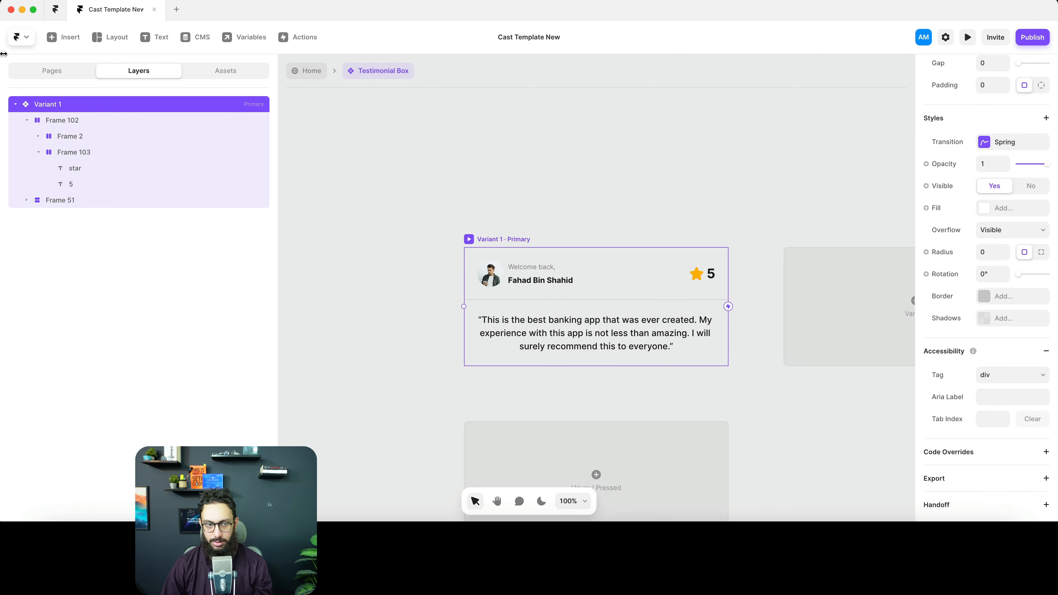
pyautogui.click(306, 71)
pyautogui.press('super+z')
# - Compare Frame 53 with its nested Frame 52 in the first testimonial card and remove the Frame 52 wrapper, keeping its contents
pyautogui.click(119, 206)
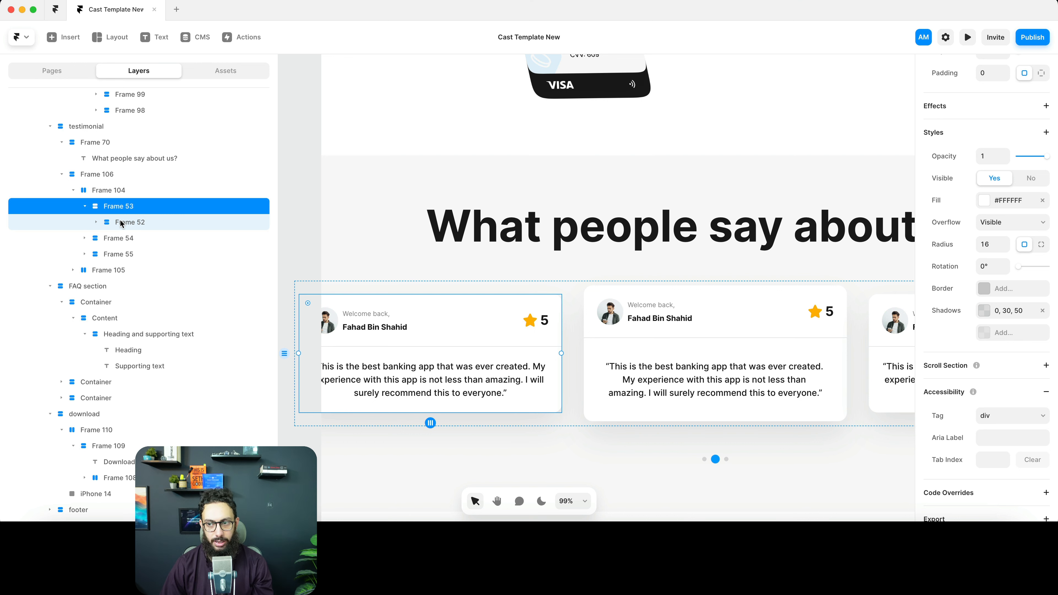
pyautogui.click(121, 222)
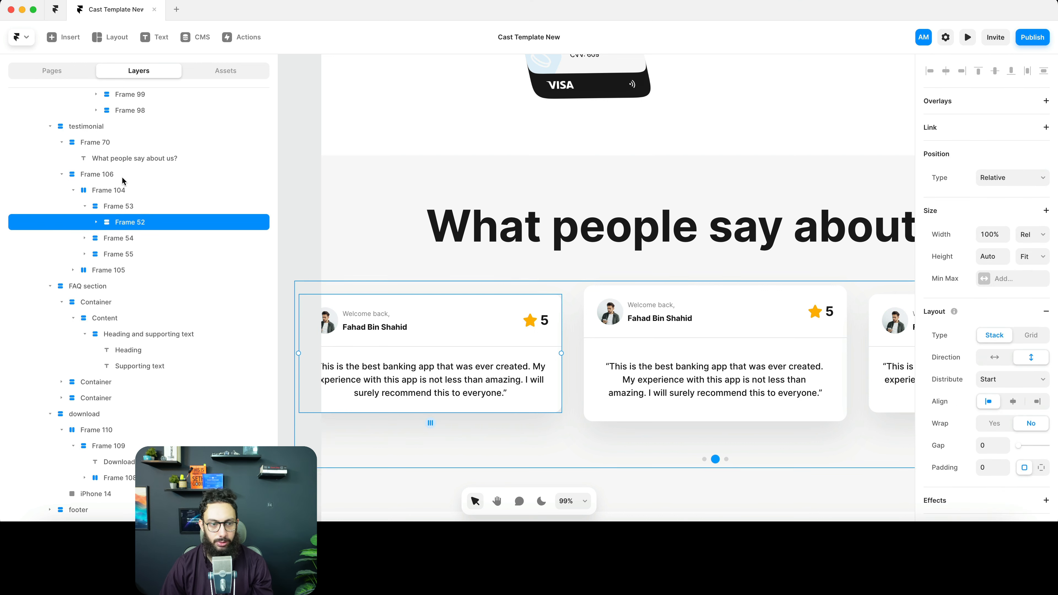
pyautogui.click(128, 207)
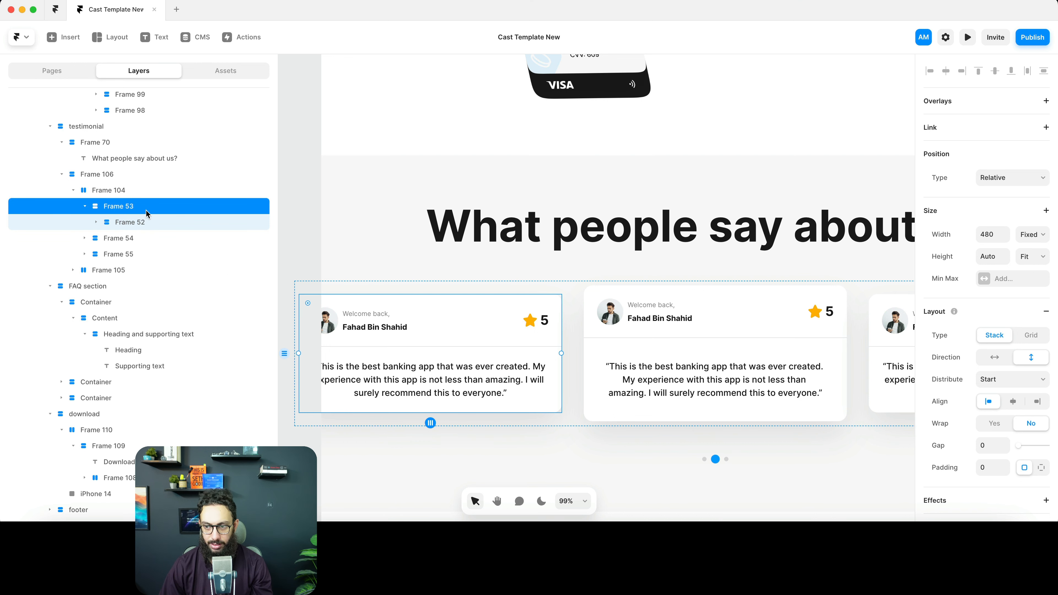
pyautogui.click(143, 222)
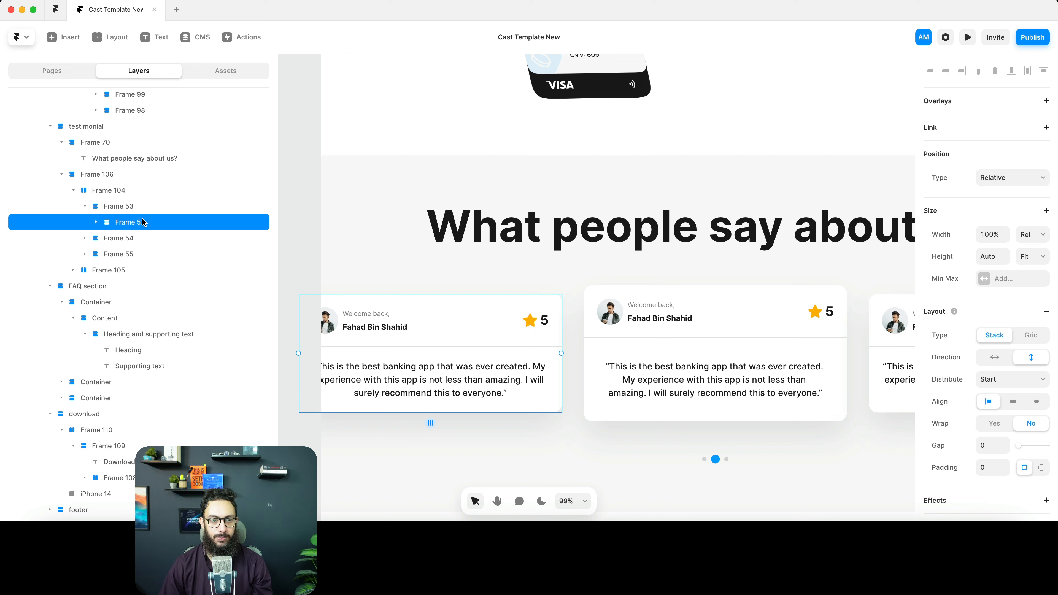
pyautogui.press('super+BackSpace')
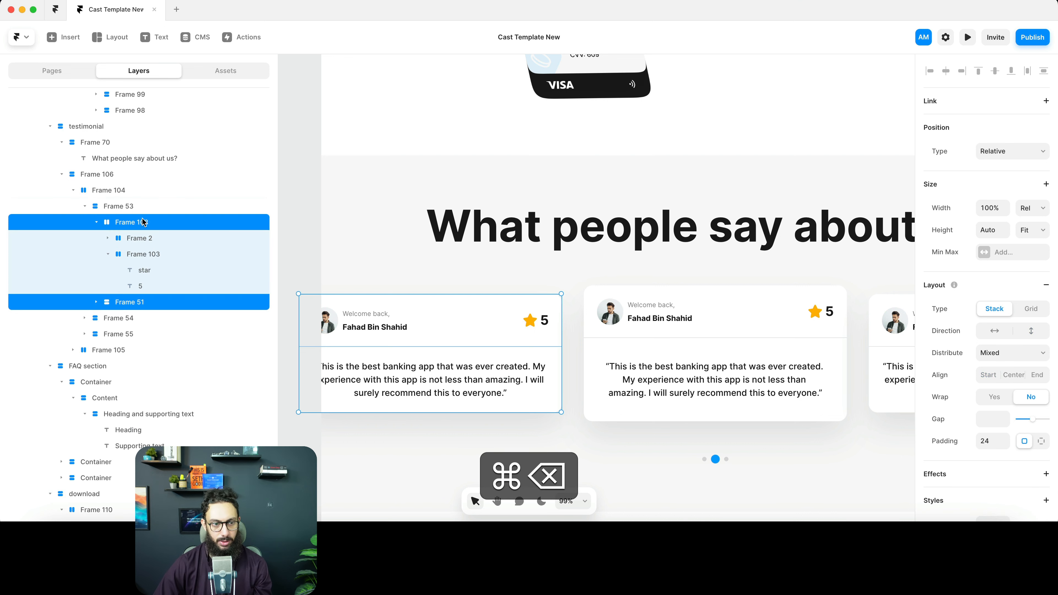
# - Rename Frame 53 to Testimonial Box and create a component from it under that name
pyautogui.click(125, 209)
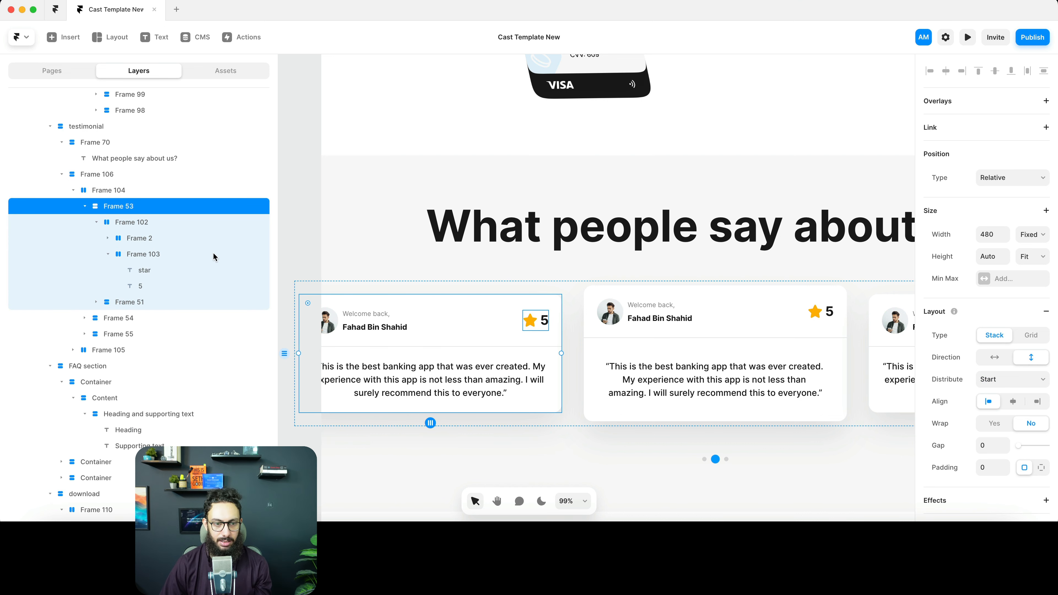
pyautogui.scroll(1, 80, 217)
pyautogui.click(86, 223)
pyautogui.press('super+r')
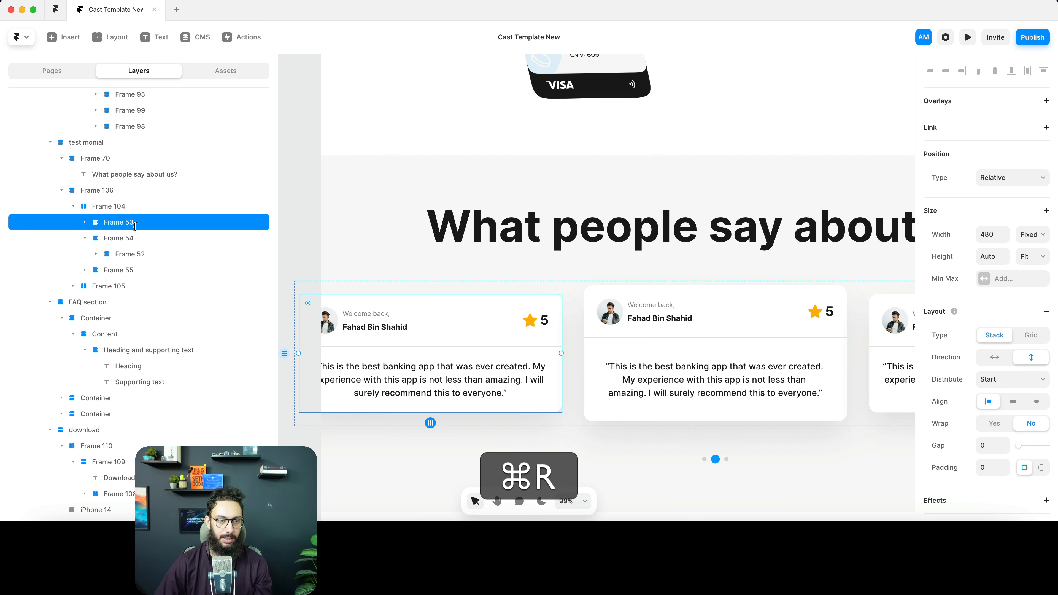
pyautogui.press('super+shift+r')
pyautogui.write('Testt')
pyautogui.press('BackSpace')
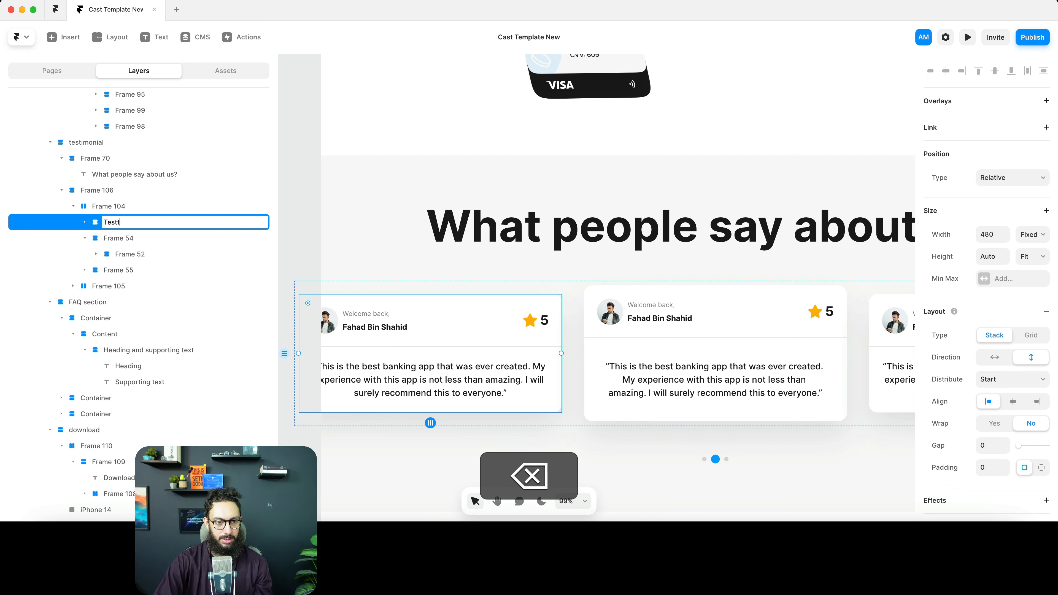
pyautogui.write('imonial Box')
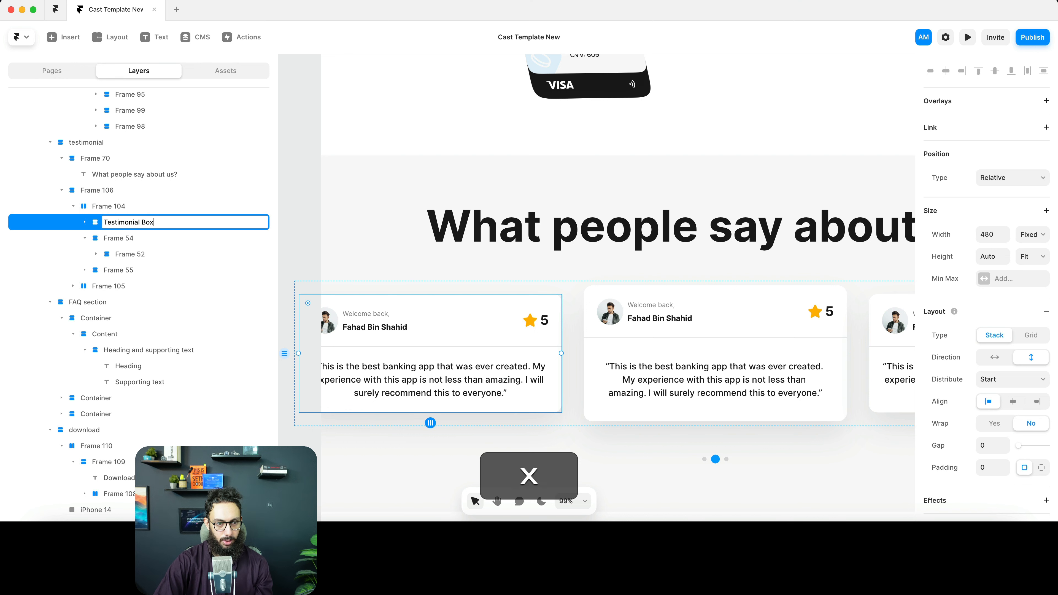
pyautogui.press('Return')
pyautogui.press('alt+super+k')
pyautogui.press('alt+super+Return')
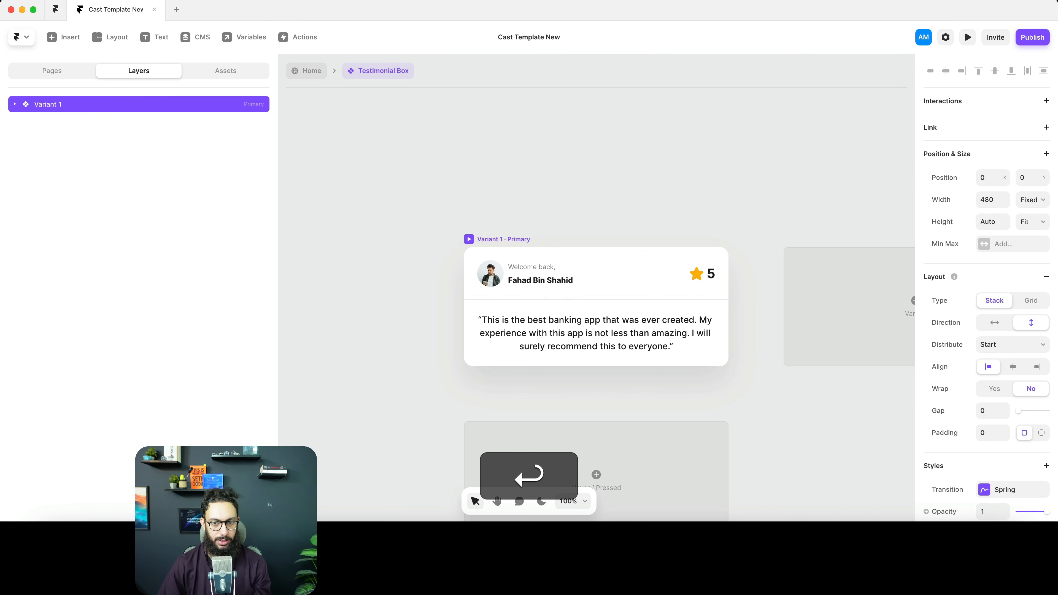
# - Apply the White color style to the fill of the Testimonial Box component's primary variant
pyautogui.scroll(-7, 1050, 404)
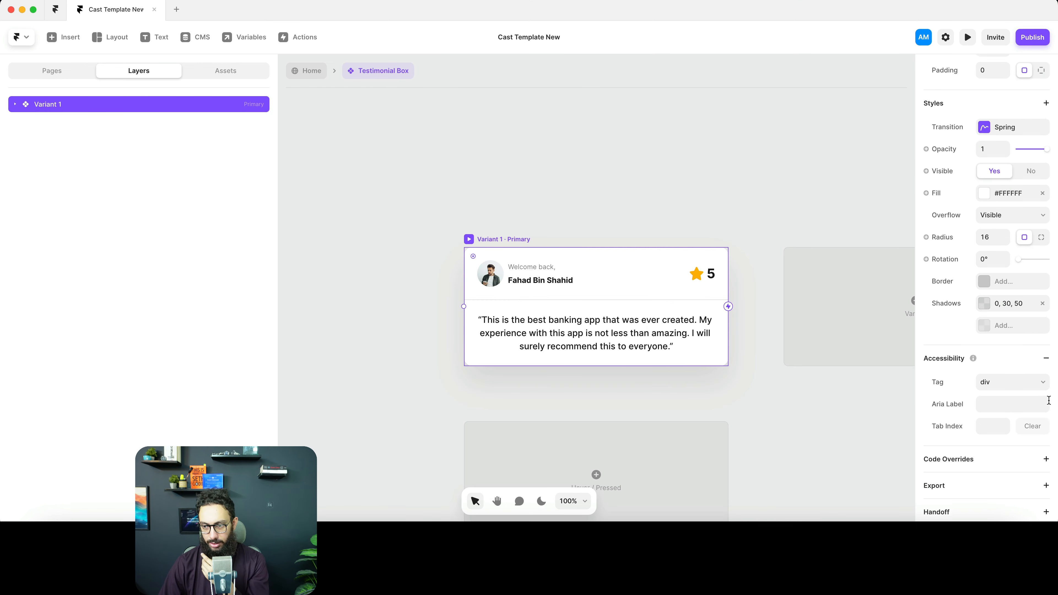
pyautogui.click(1009, 285)
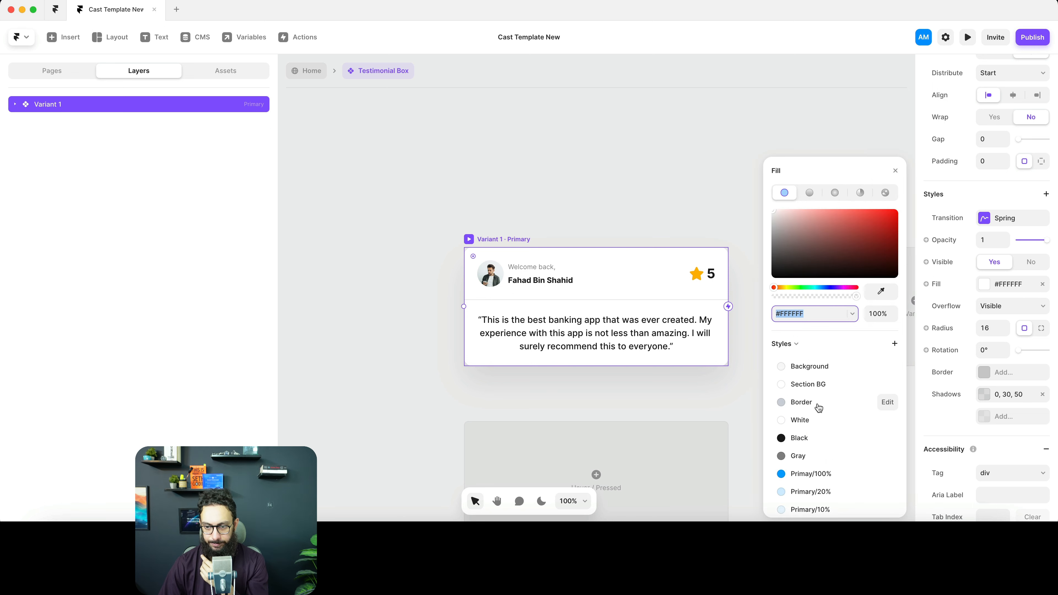
pyautogui.click(816, 421)
# - Open the "Welcome back," label's text color, then apply the Black color style to the testimonial's reviewer name, quote and rating number
pyautogui.click(516, 269)
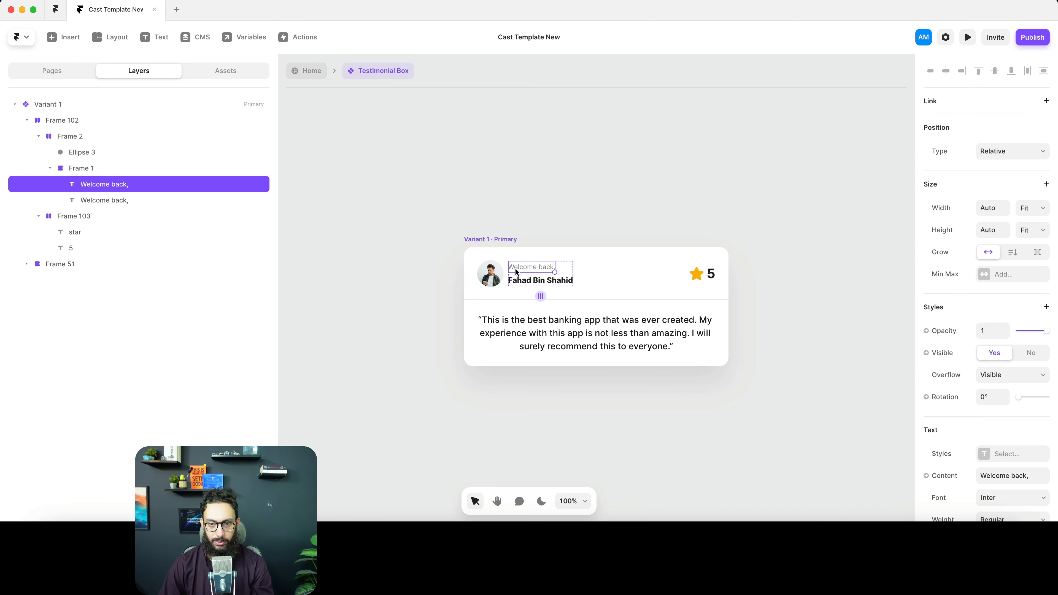
pyautogui.scroll(-3, 1019, 381)
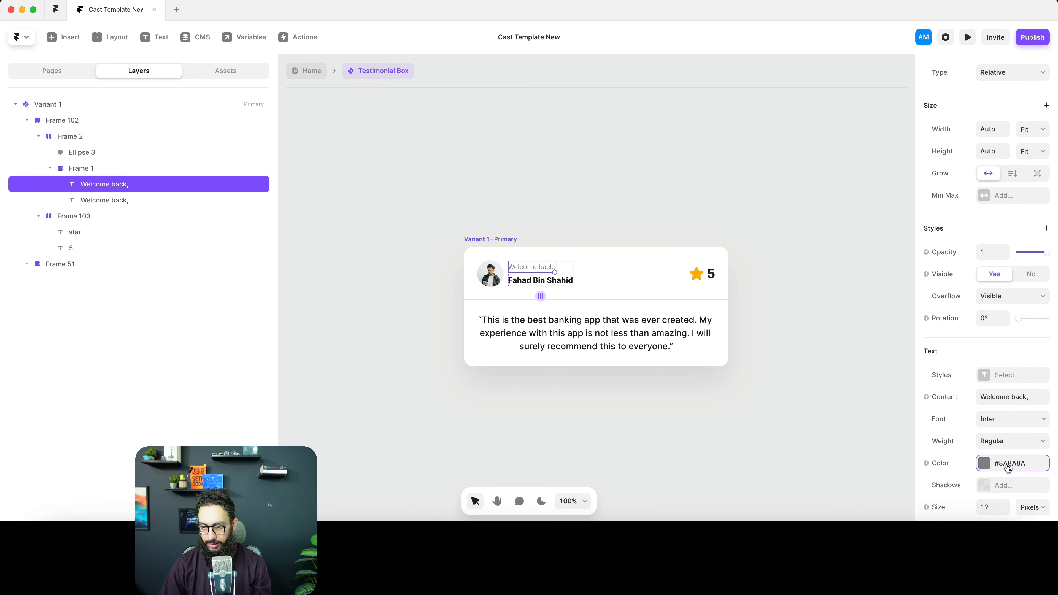
pyautogui.click(985, 464)
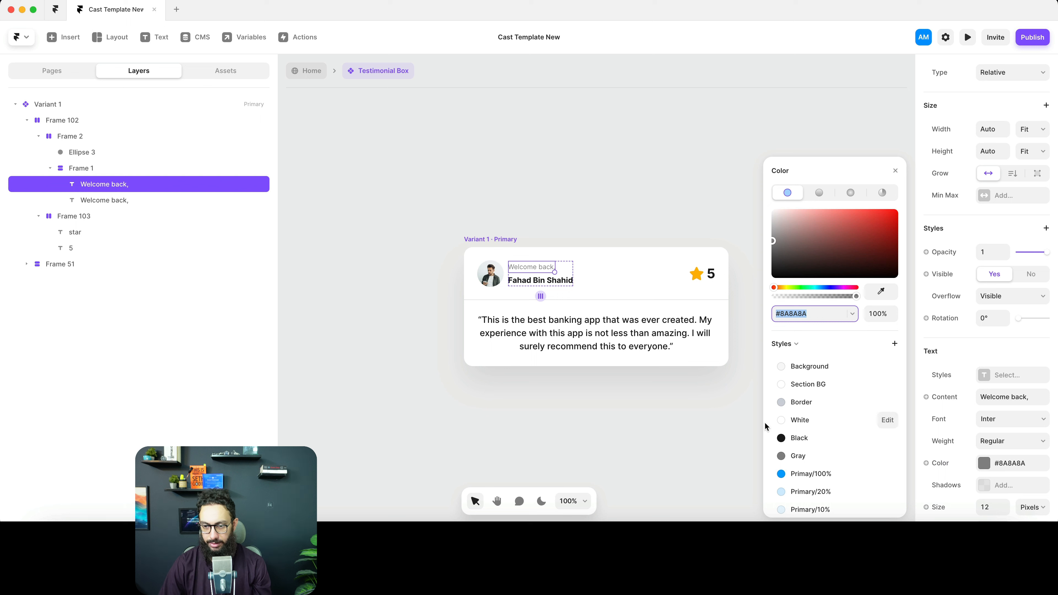
pyautogui.click(552, 281)
pyautogui.keyDown('shift'); pyautogui.click(584, 324); pyautogui.keyUp('shift')
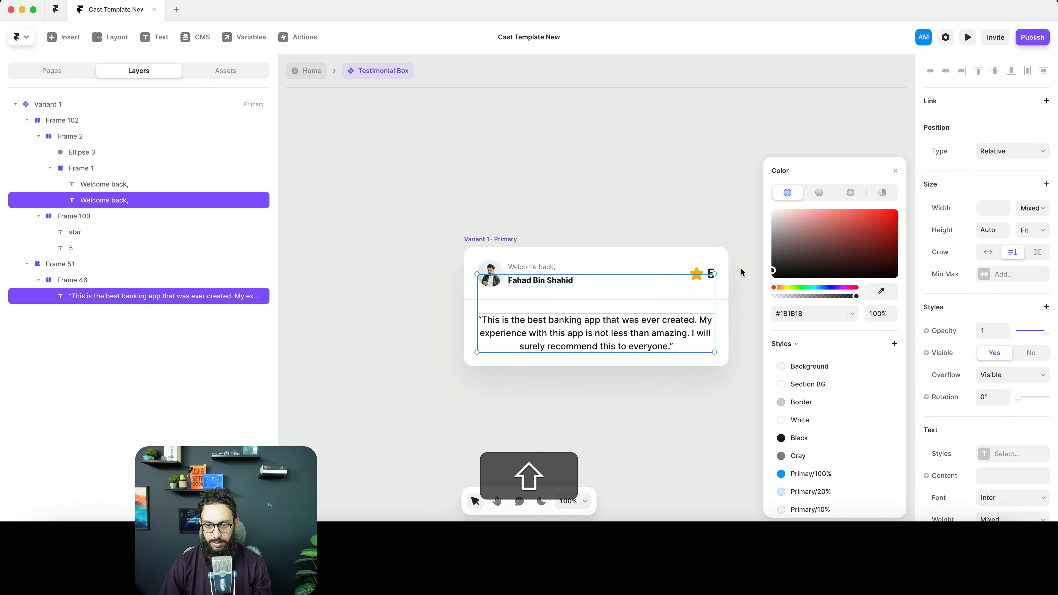
pyautogui.keyDown('shift'); pyautogui.click(711, 274); pyautogui.keyUp('shift')
pyautogui.scroll(-4, 1002, 414)
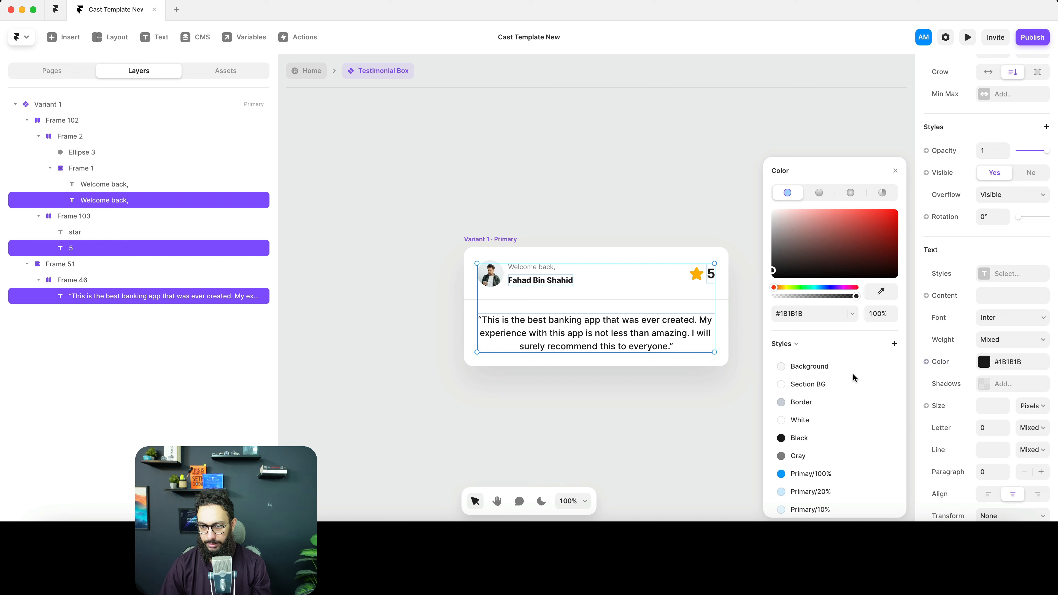
pyautogui.click(805, 438)
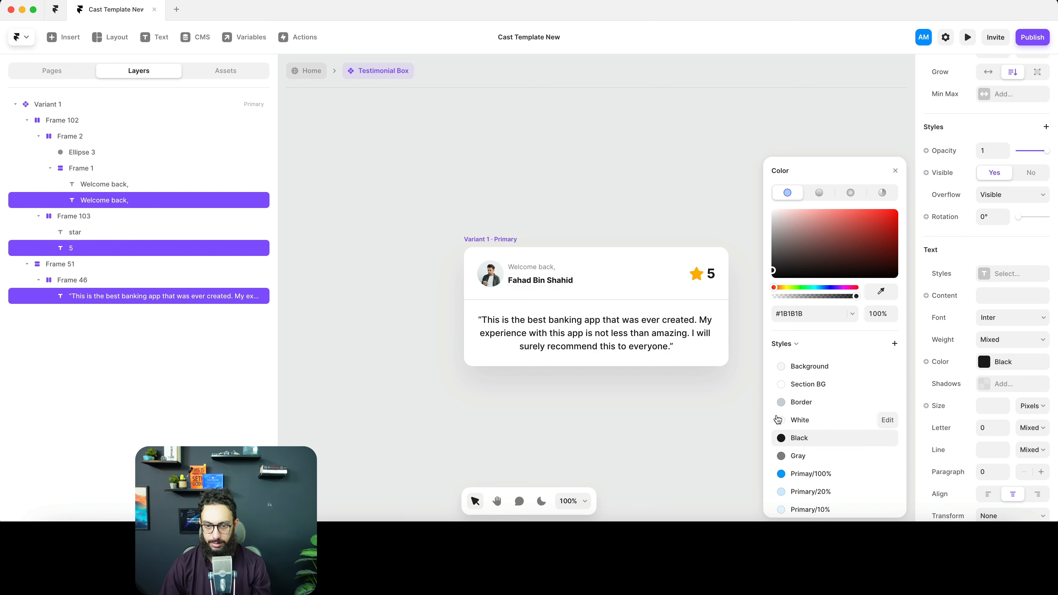
# - Apply the Border color style to the bottom border of Frame 102 in the Testimonial Box component
pyautogui.click(610, 297)
pyautogui.scroll(-5, 1050, 369)
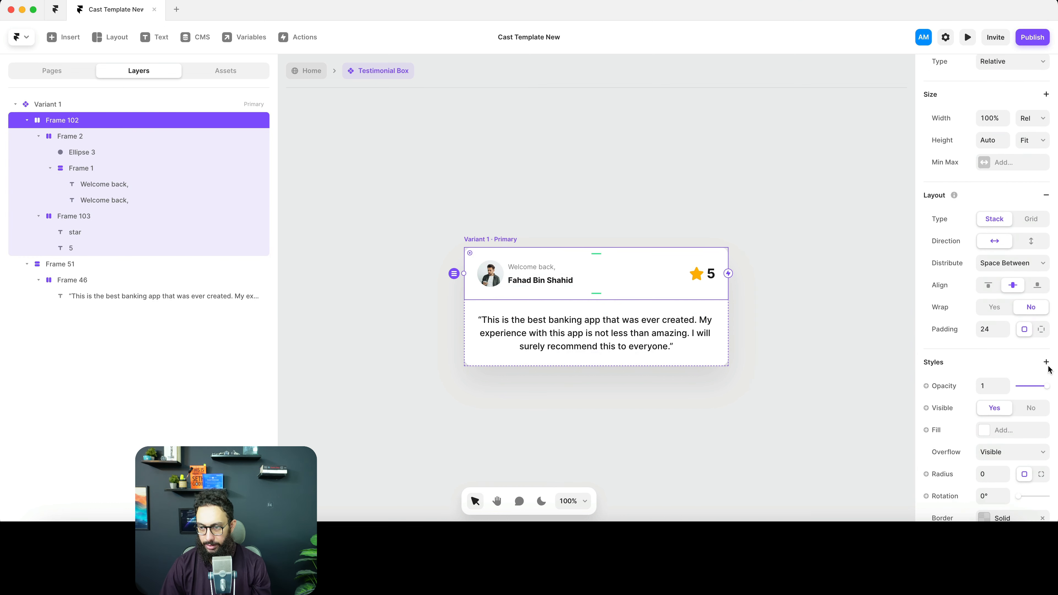
pyautogui.click(1008, 340)
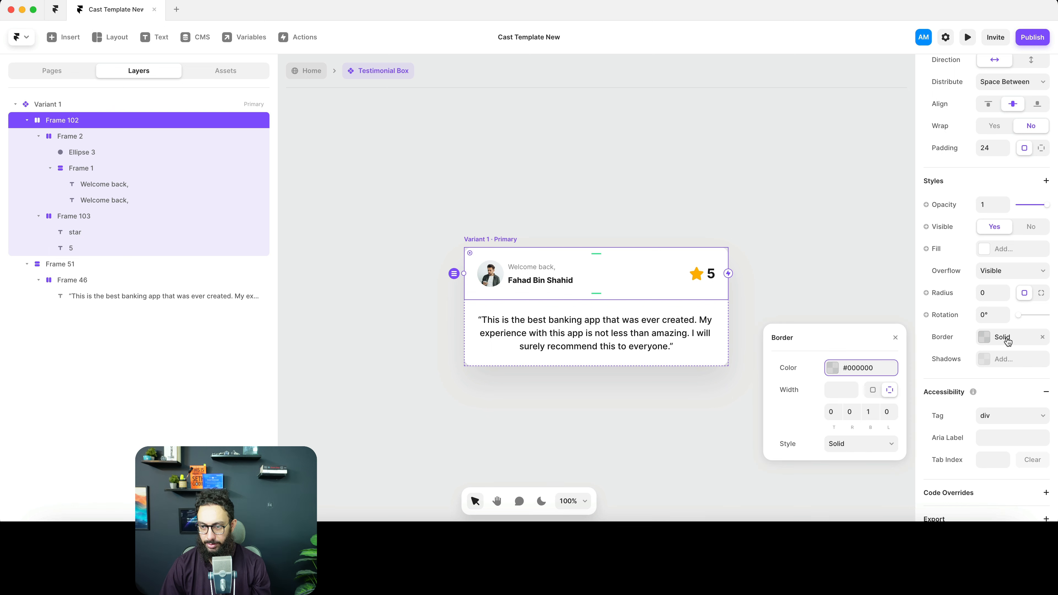
pyautogui.click(843, 376)
pyautogui.click(809, 403)
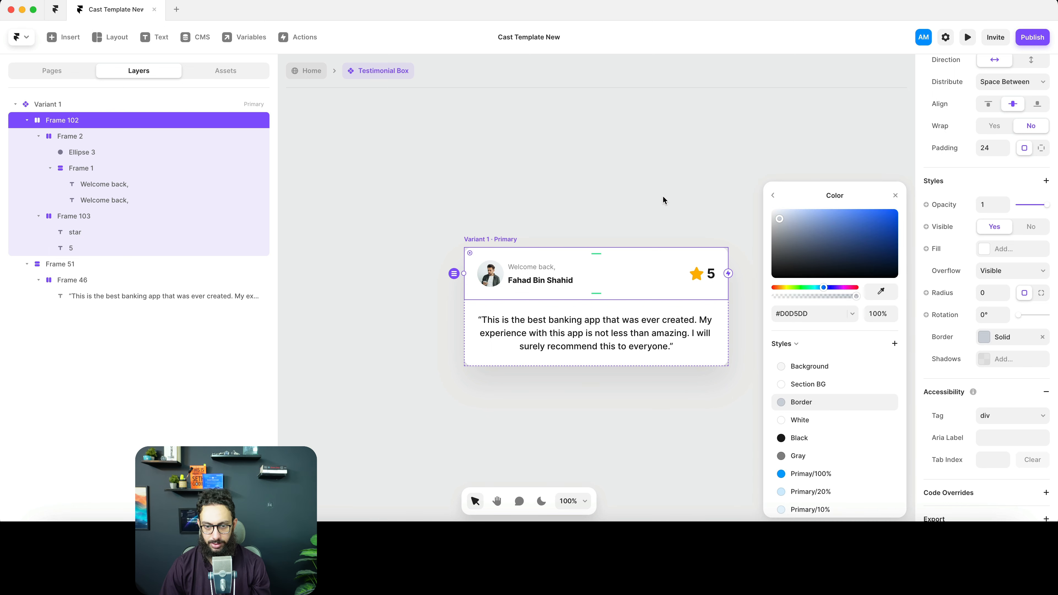
pyautogui.click(665, 197)
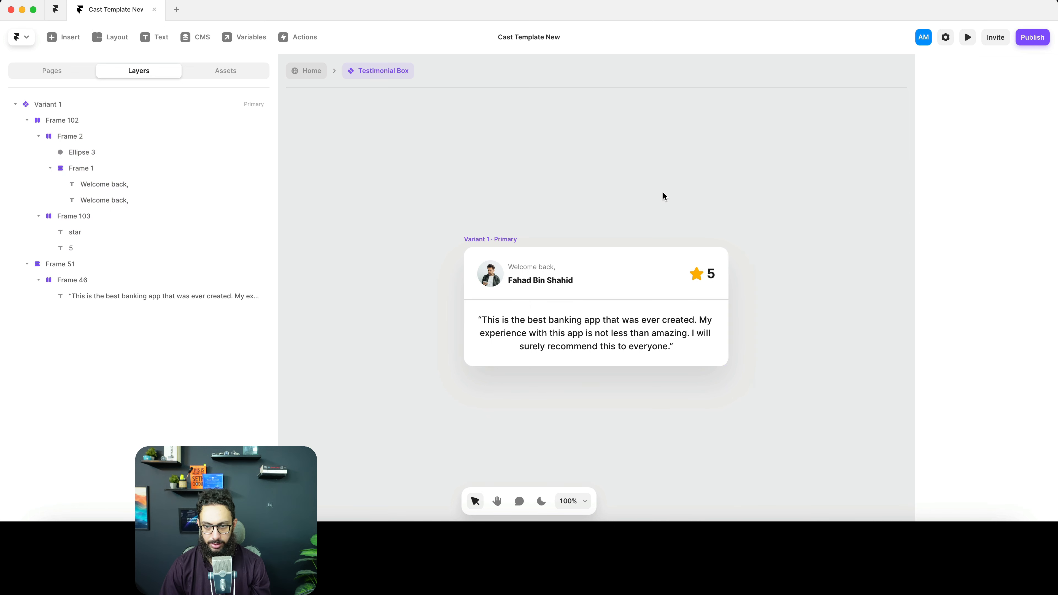
pyautogui.click(499, 239)
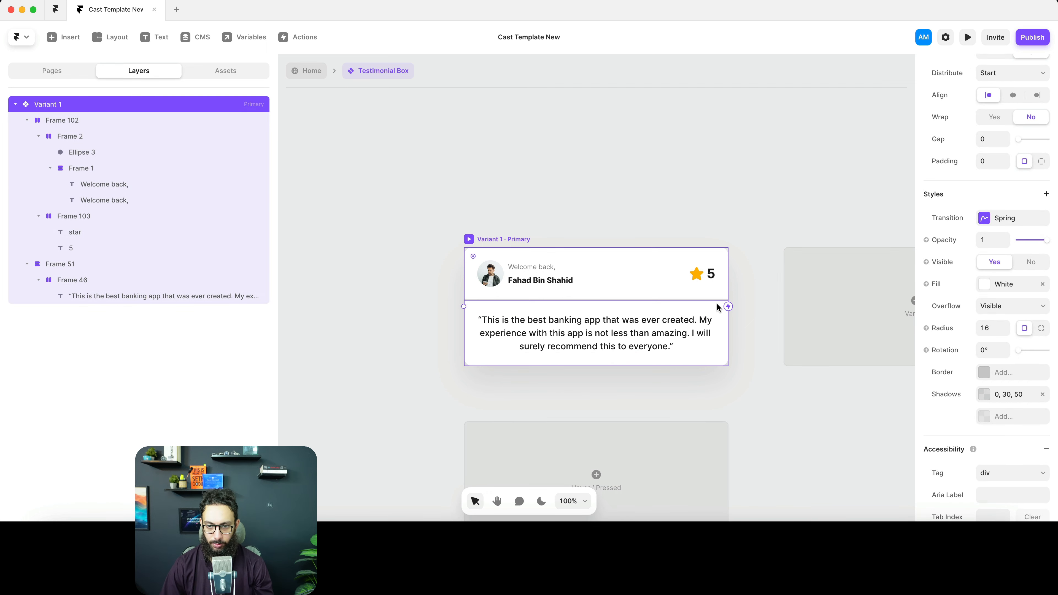
# - Insert a Phosphor icon beside the text-based star in the rating row and set its icon to Star
pyautogui.click(697, 275)
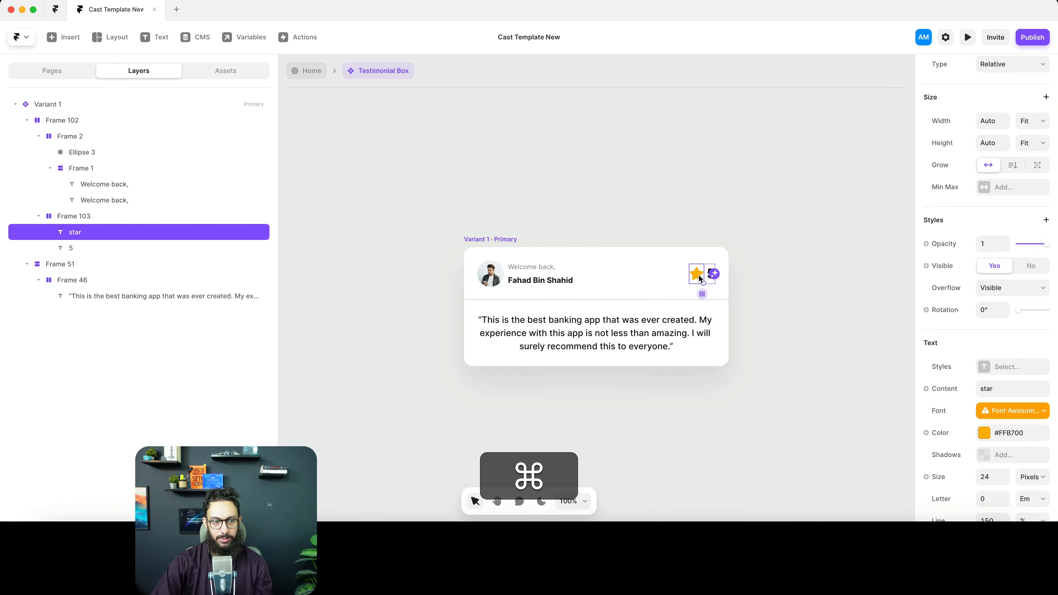
pyautogui.press('super+k')
pyautogui.write('phos')
pyautogui.press('Return')
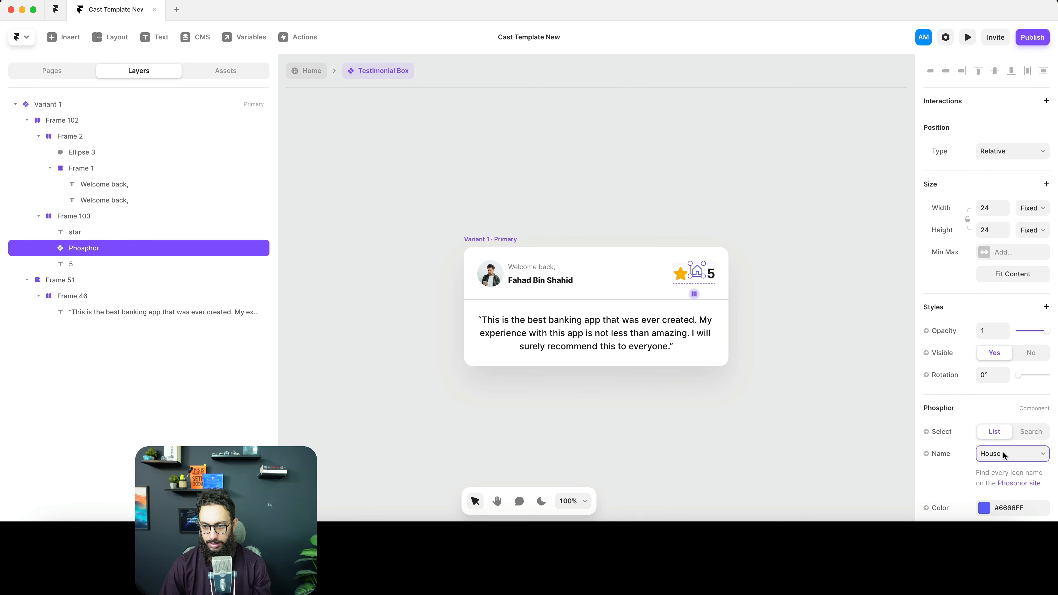
pyautogui.click(1017, 454)
pyautogui.write('star')
pyautogui.press('Return')
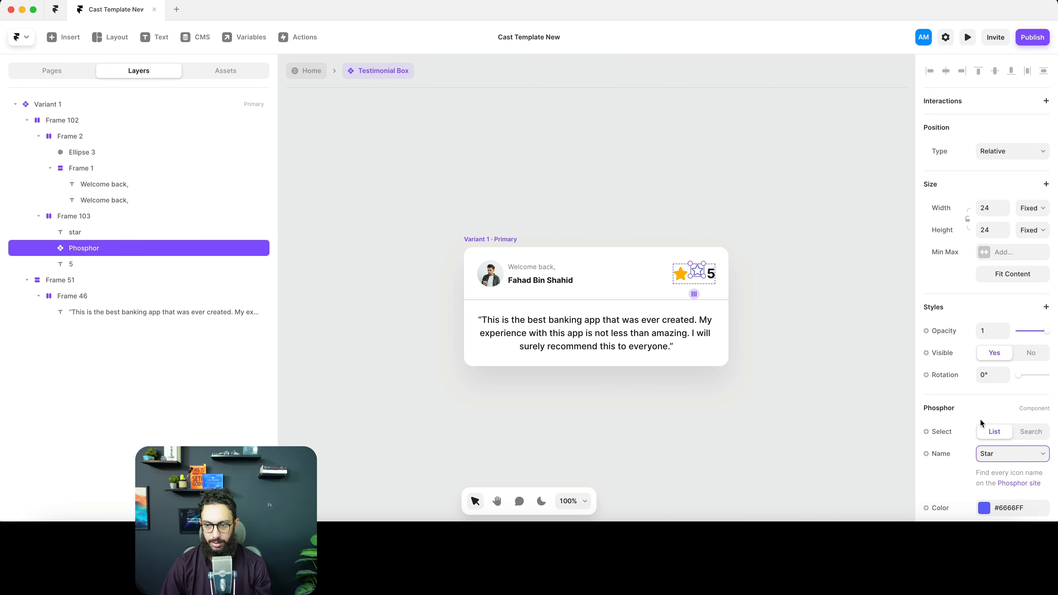
# - Color the Phosphor star #FFB700 by sampling the existing star, and set its weight to Fill
pyautogui.scroll(-4, 1004, 479)
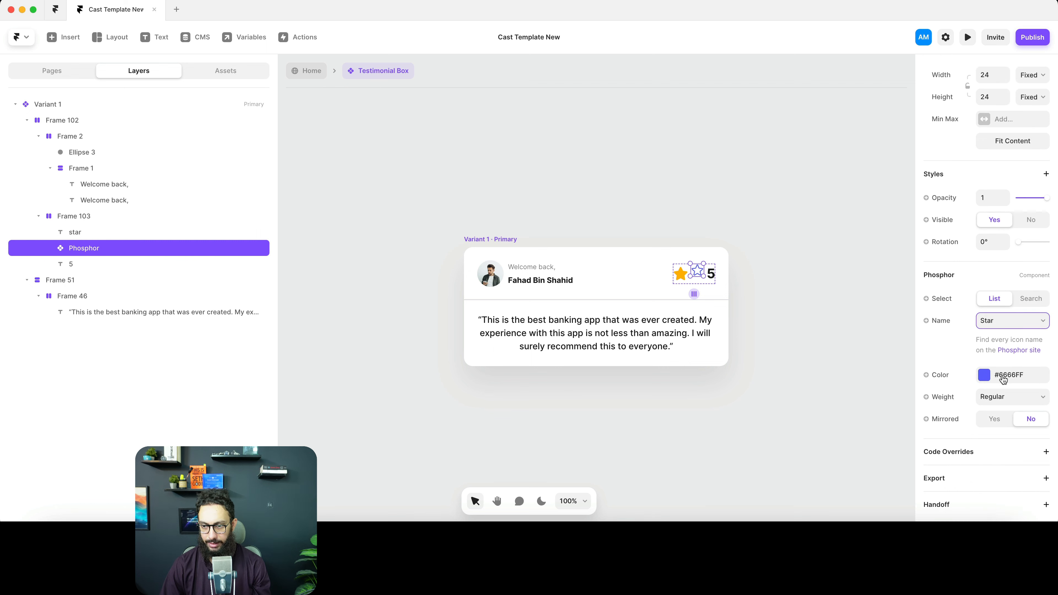
pyautogui.click(1006, 375)
pyautogui.click(884, 294)
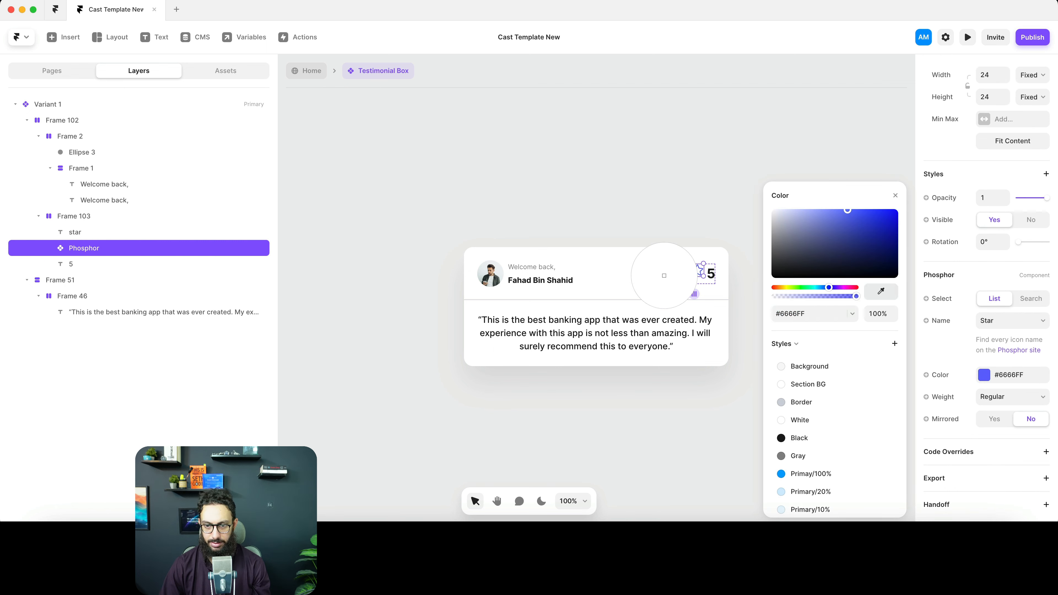
pyautogui.click(680, 274)
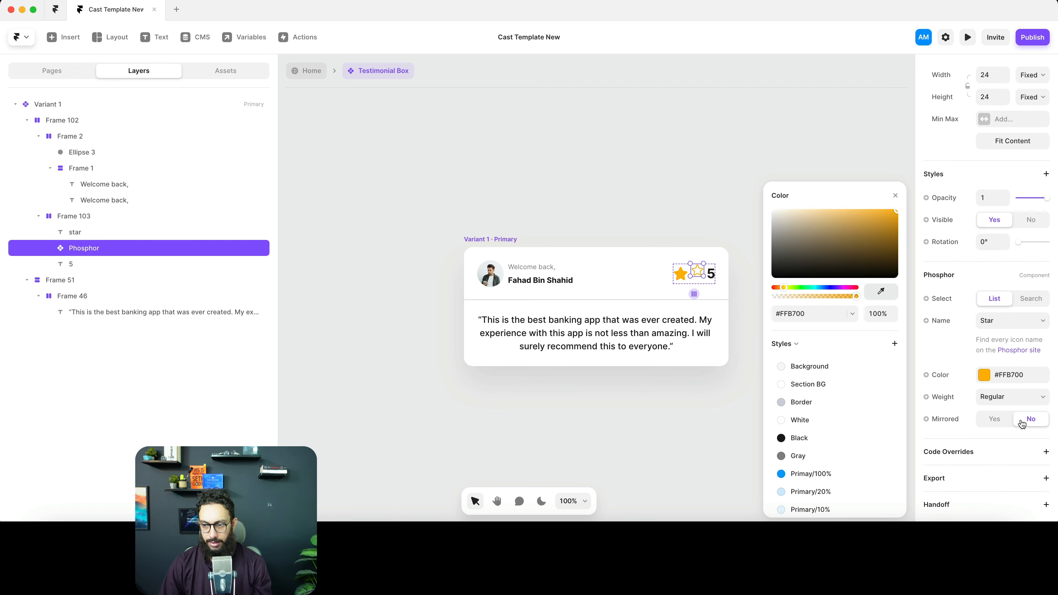
pyautogui.click(1001, 397)
pyautogui.click(685, 258)
# - Set the Phosphor star icon's width to 32 with its proportions locked
pyautogui.scroll(5, 685, 259)
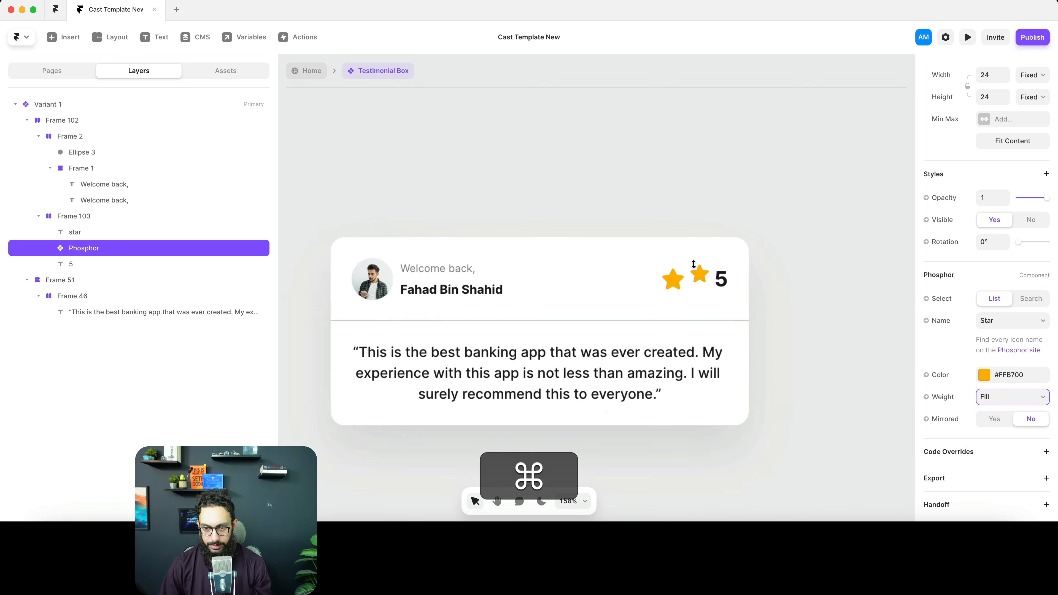
pyautogui.hscroll(1, 694, 283)
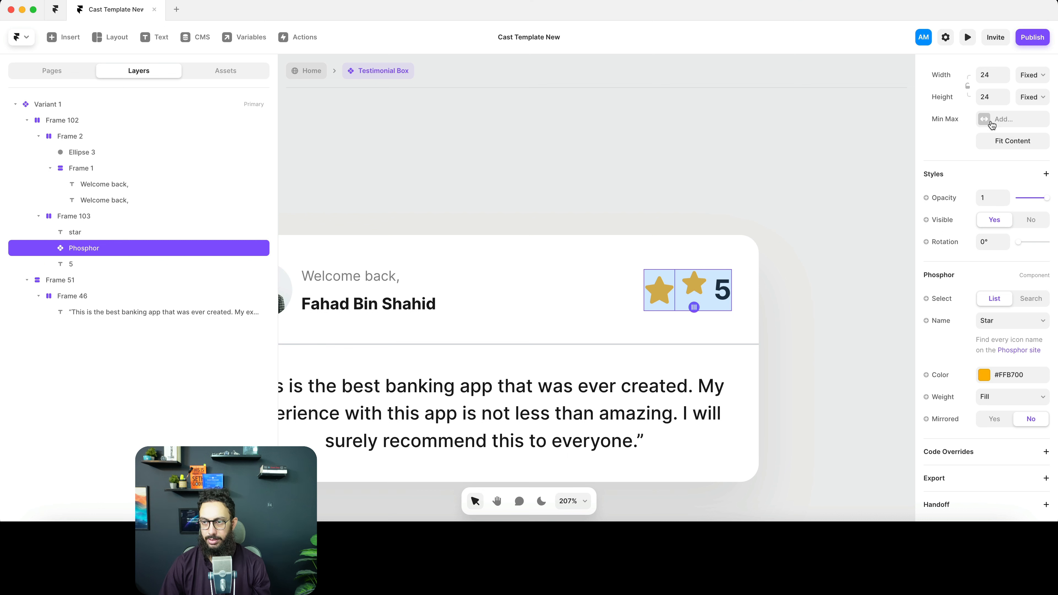
pyautogui.scroll(1, 994, 88)
pyautogui.click(993, 78)
pyautogui.press('cmd+a')
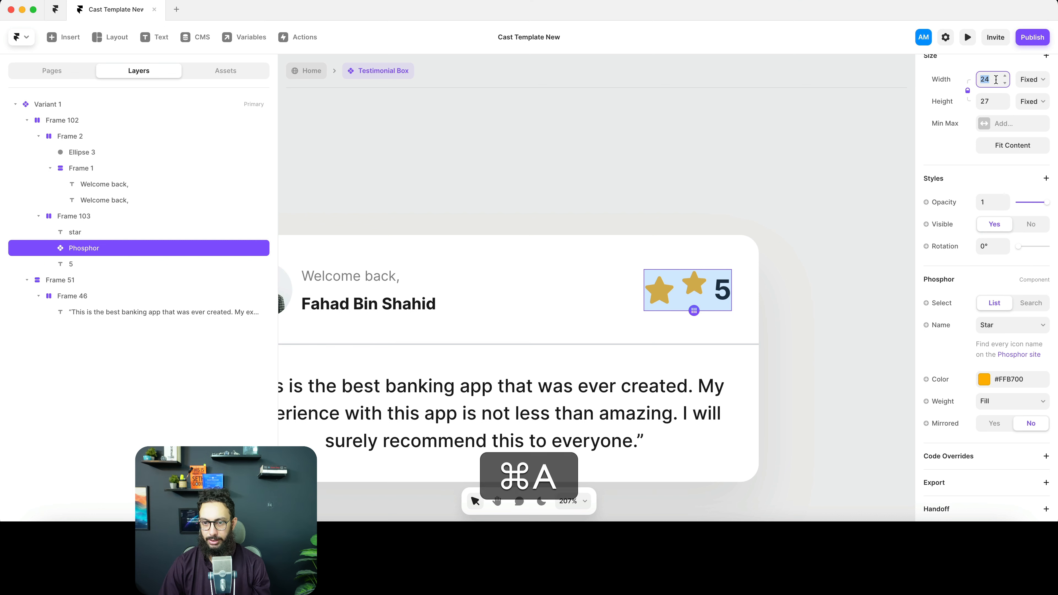
pyautogui.write('32')
pyautogui.press('Return')
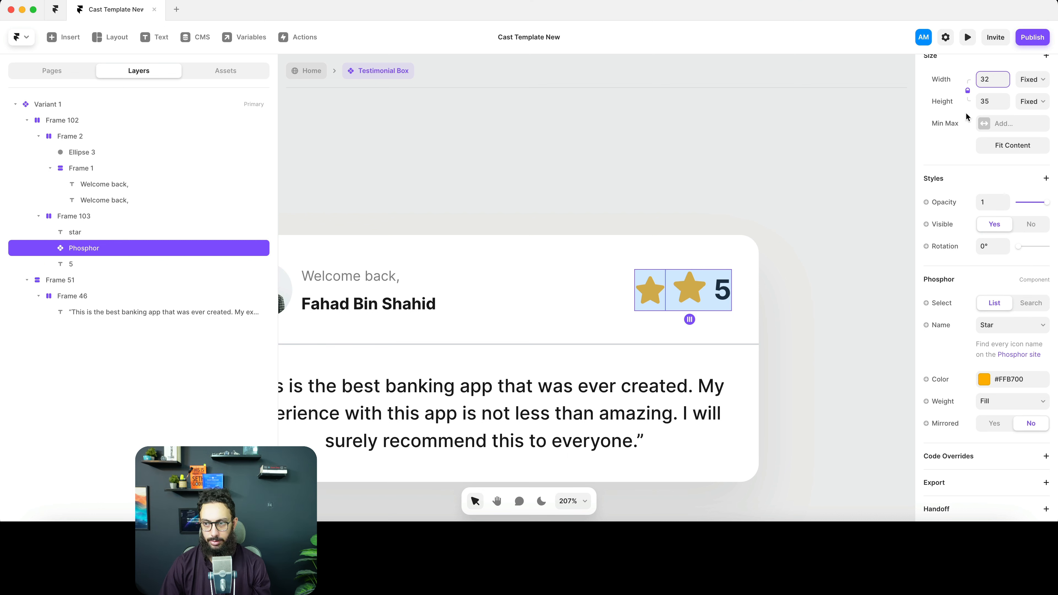
pyautogui.press('super+a')
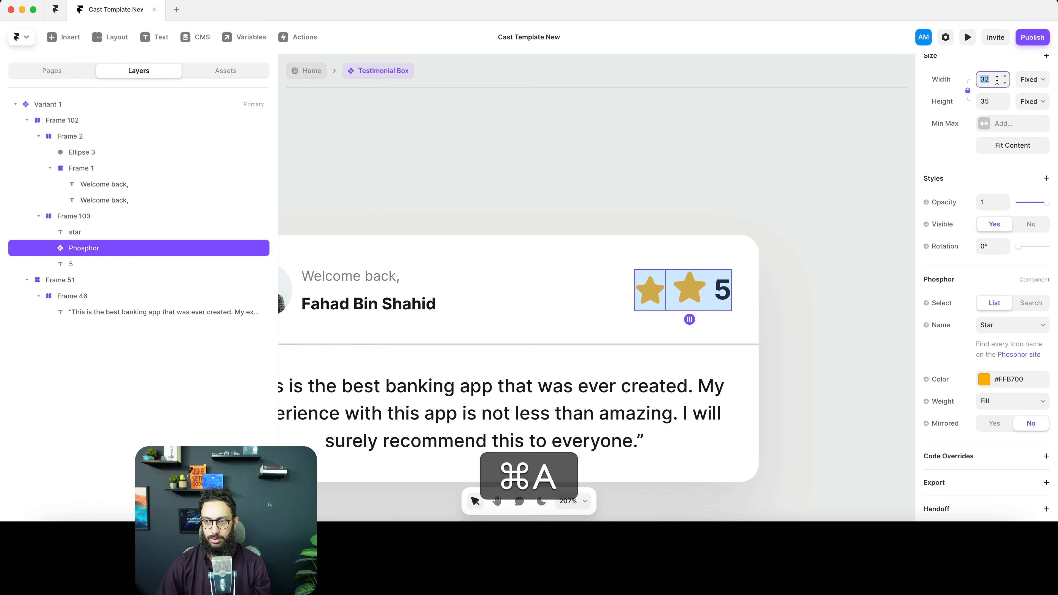
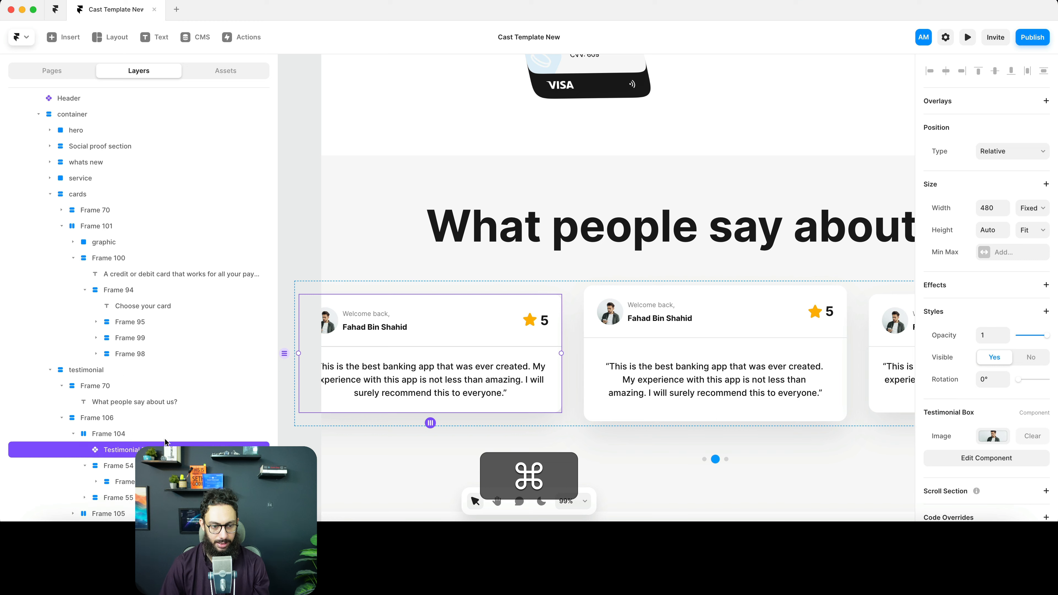
# - Duplicate the Testimonial Box instance twice in Frame 104 and delete the old card frames, Frame 54 and Frame 55
pyautogui.press('super+d')
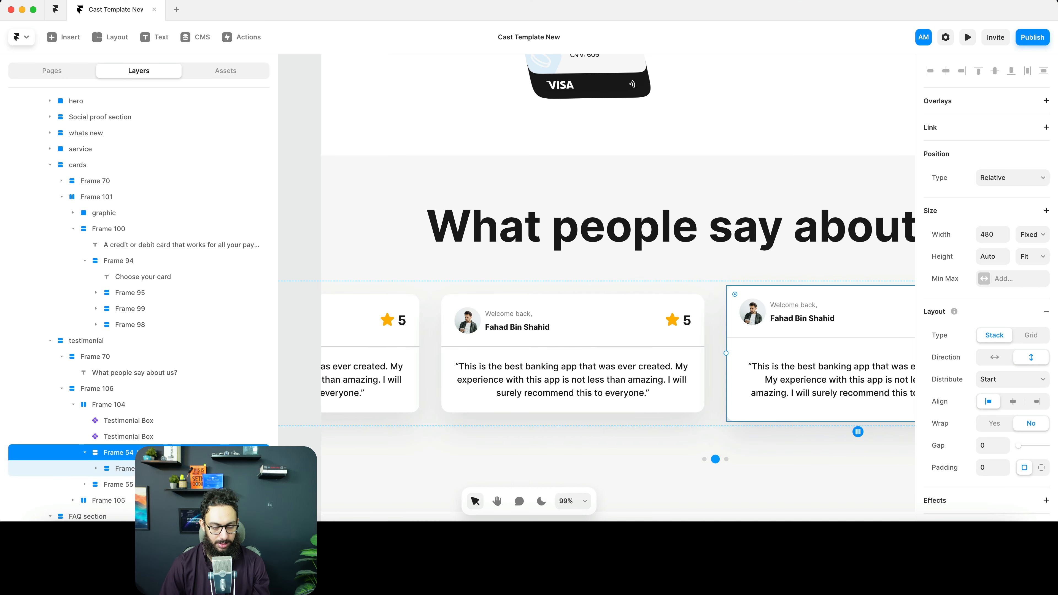
pyautogui.press('BackSpace')
pyautogui.click(142, 437)
pyautogui.press('super+d')
pyautogui.click(126, 472)
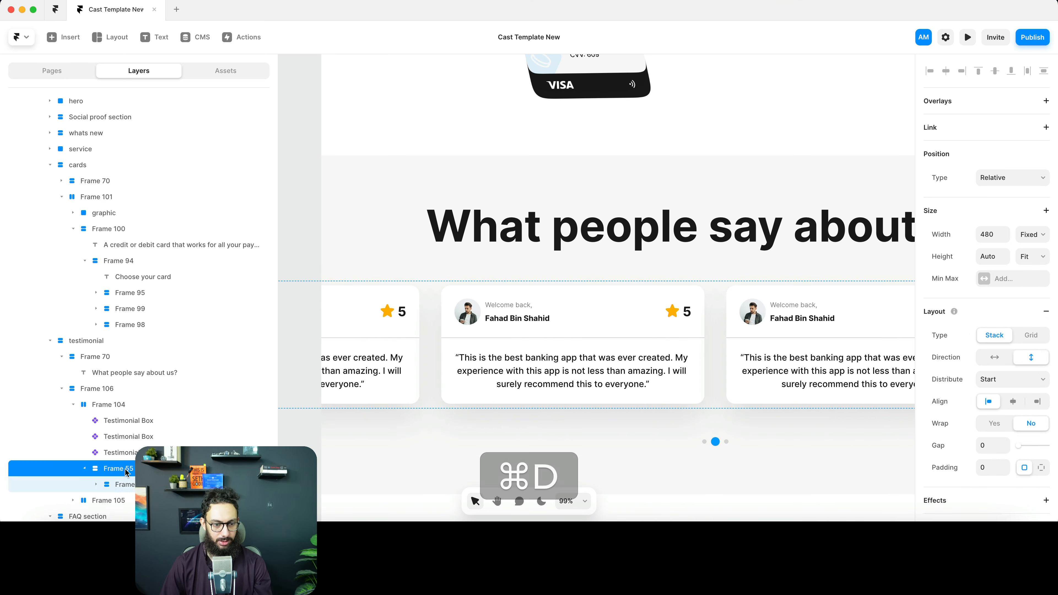
pyautogui.press('BackSpace')
# - Review the testimonial row and examine the text colors of the FAQ section's heading and supporting text
pyautogui.scroll(-5, 676, 326)
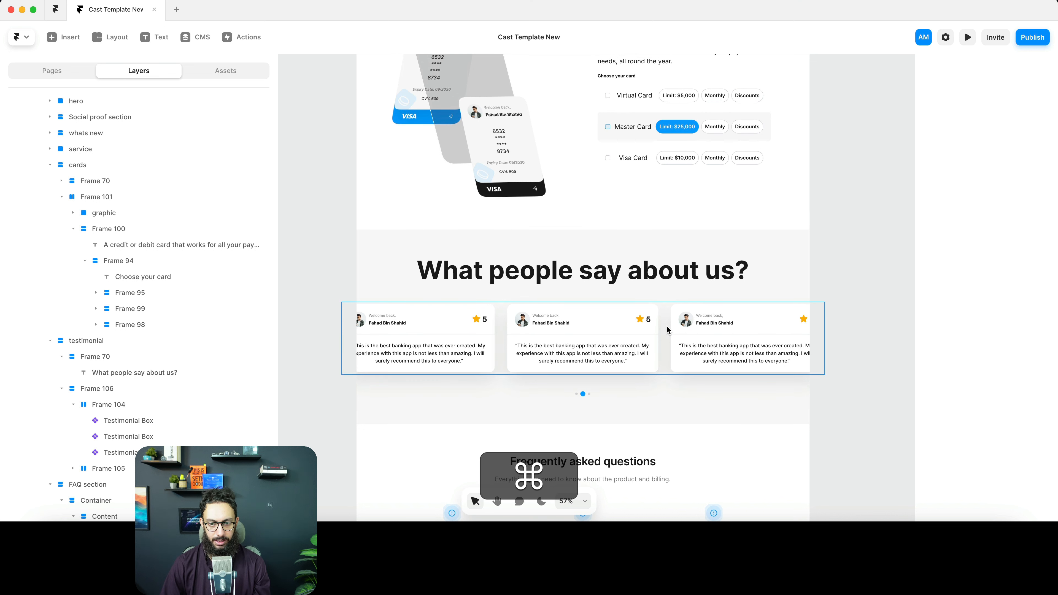
pyautogui.keyDown('super'); pyautogui.click(667, 327); pyautogui.keyUp('super')
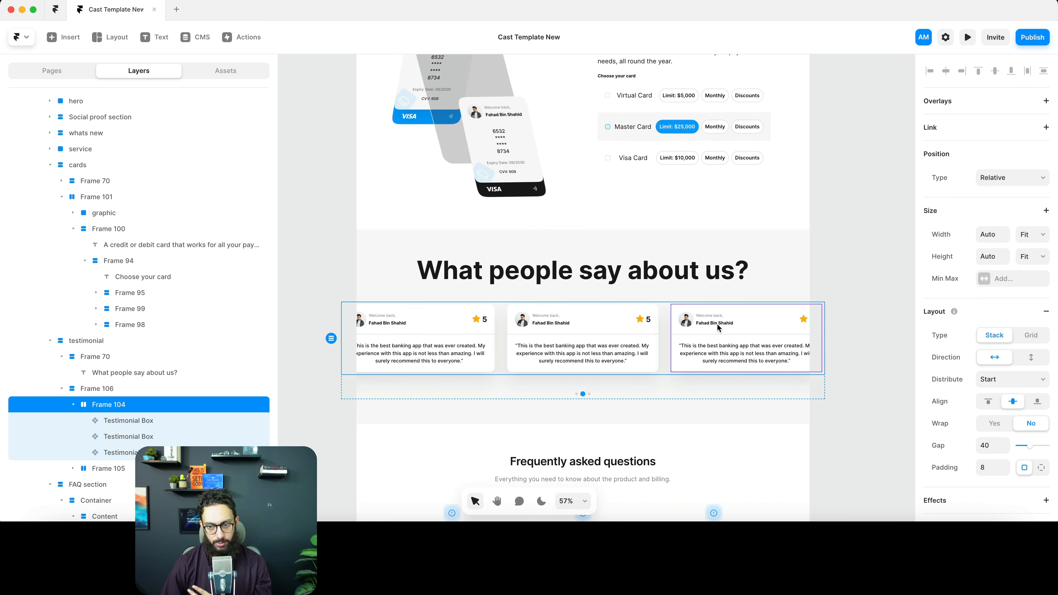
pyautogui.scroll(-10, 665, 332)
pyautogui.scroll(2, 644, 285)
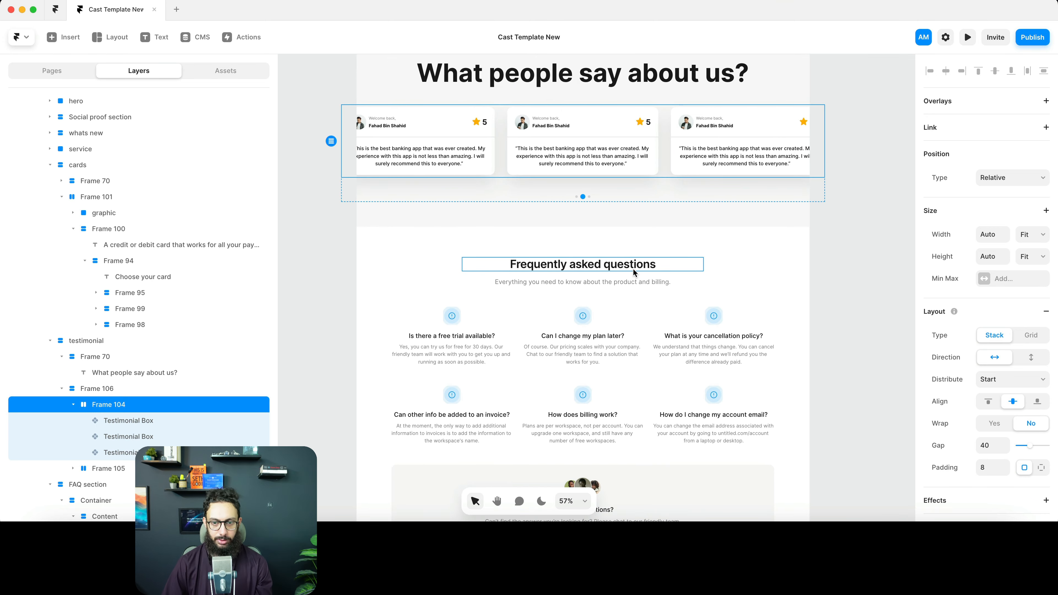
pyautogui.click(633, 270)
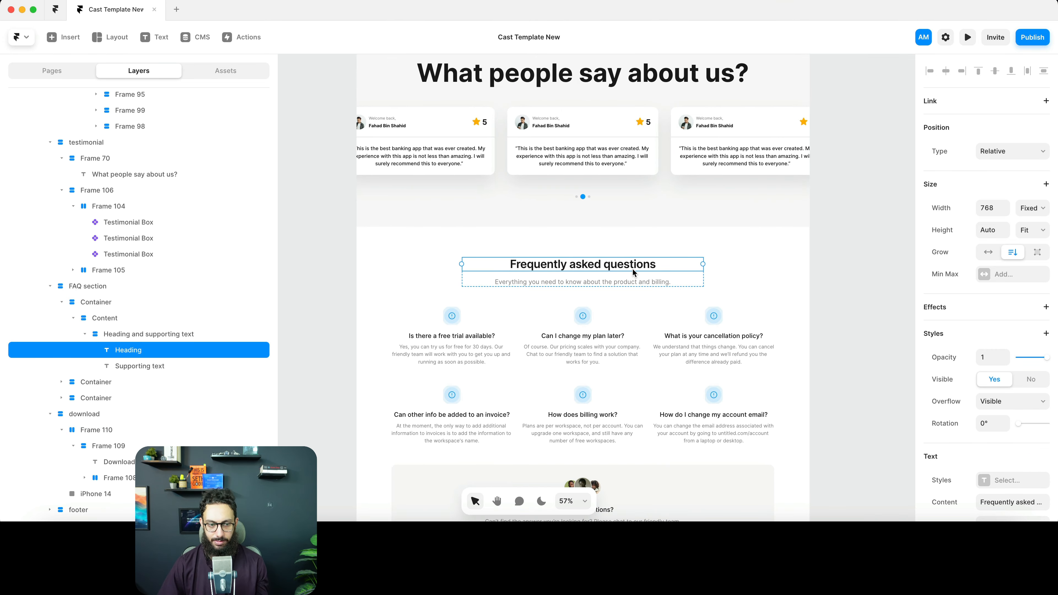
pyautogui.click(628, 282)
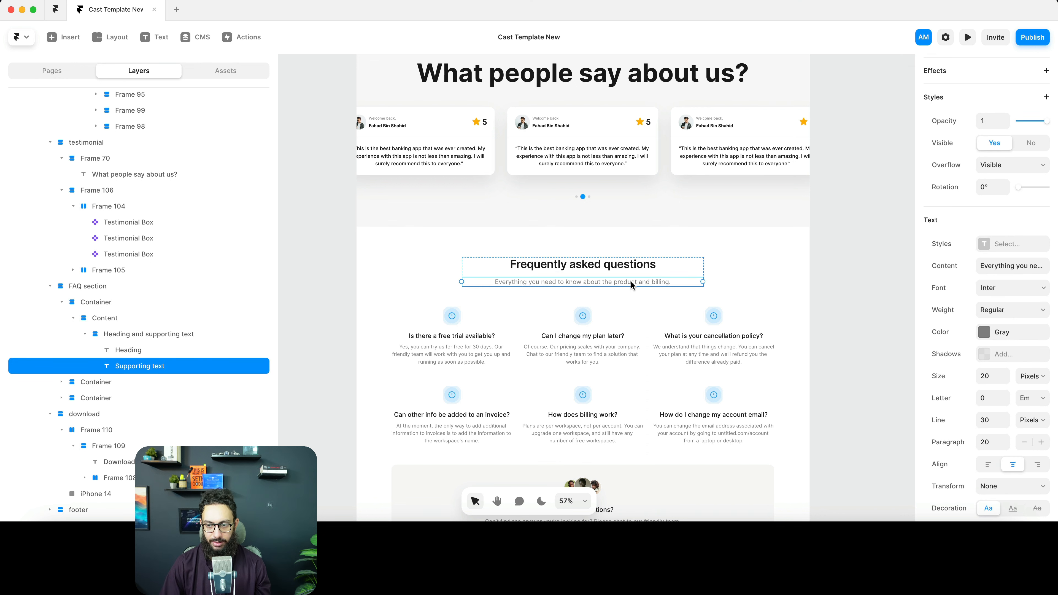
pyautogui.scroll(-4, 631, 282)
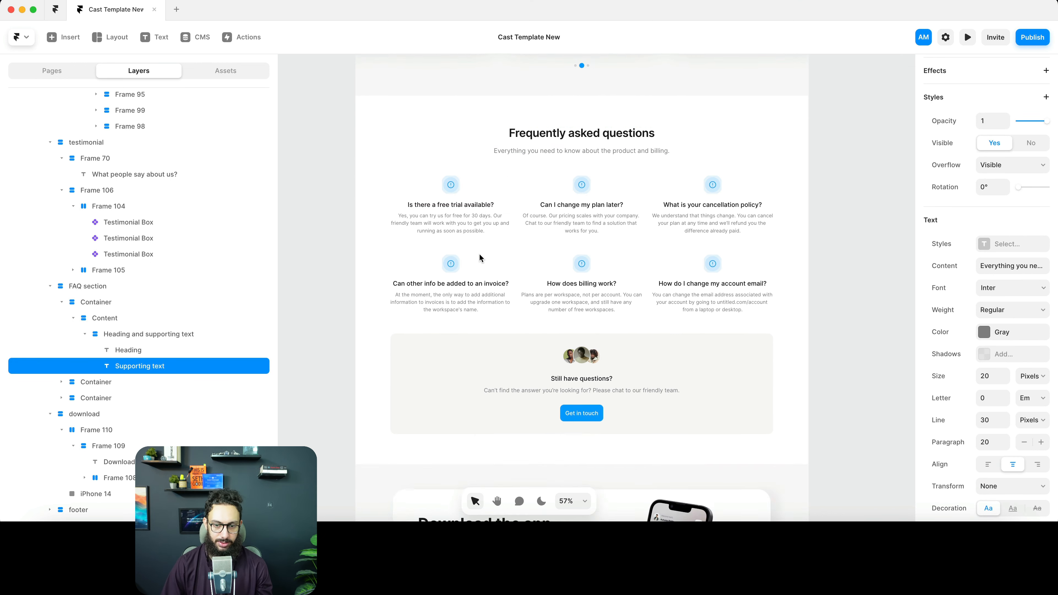
pyautogui.scroll(-3, 480, 258)
# - Apply the Black color style to the "Still have questions?" heading and Gray to its supporting text
pyautogui.click(594, 263)
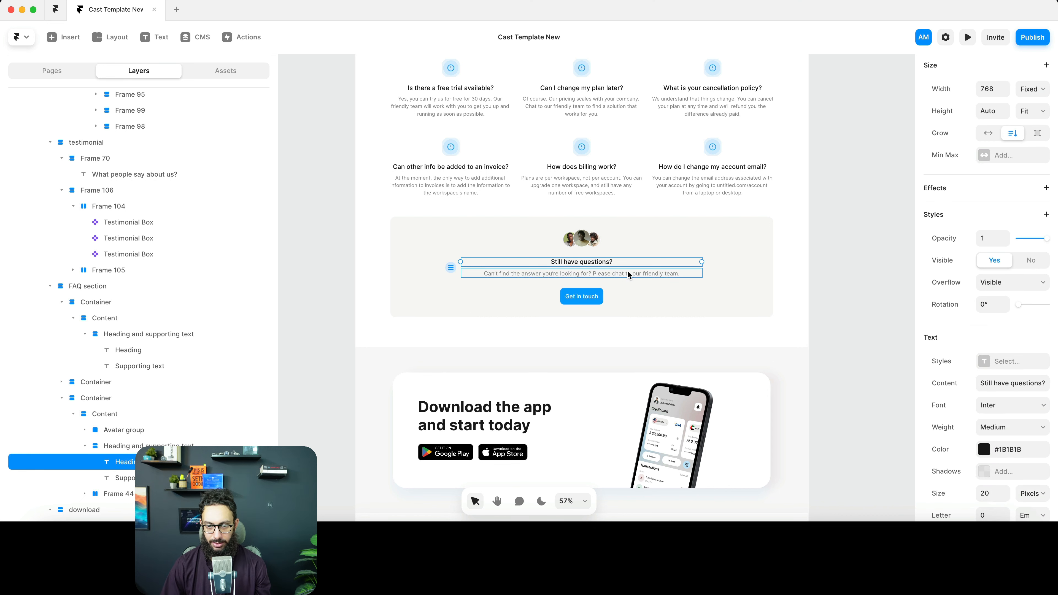
pyautogui.click(1009, 451)
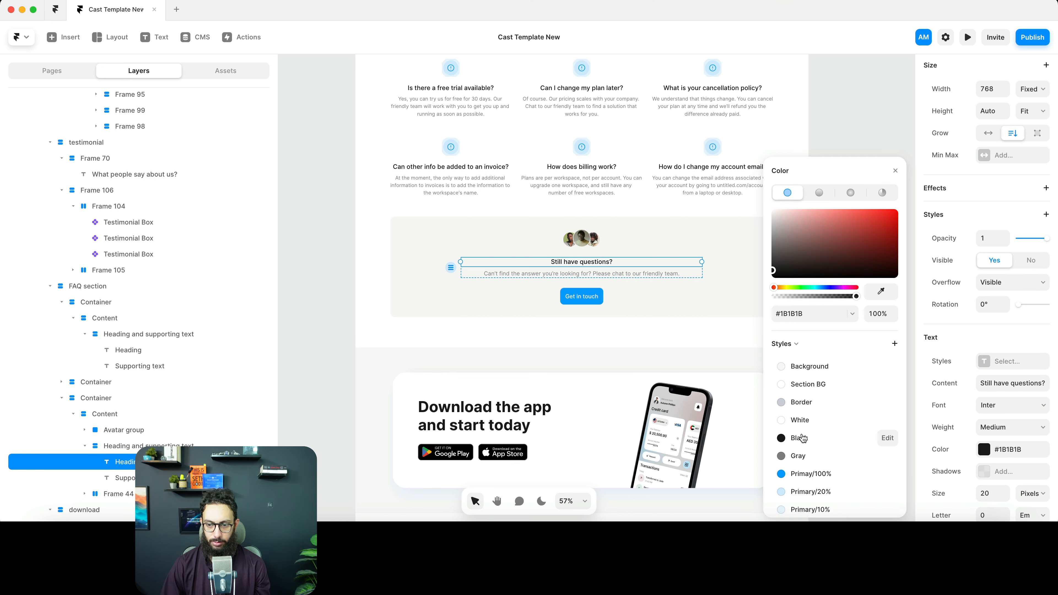
pyautogui.click(598, 274)
pyautogui.scroll(-2, 1036, 464)
pyautogui.click(798, 456)
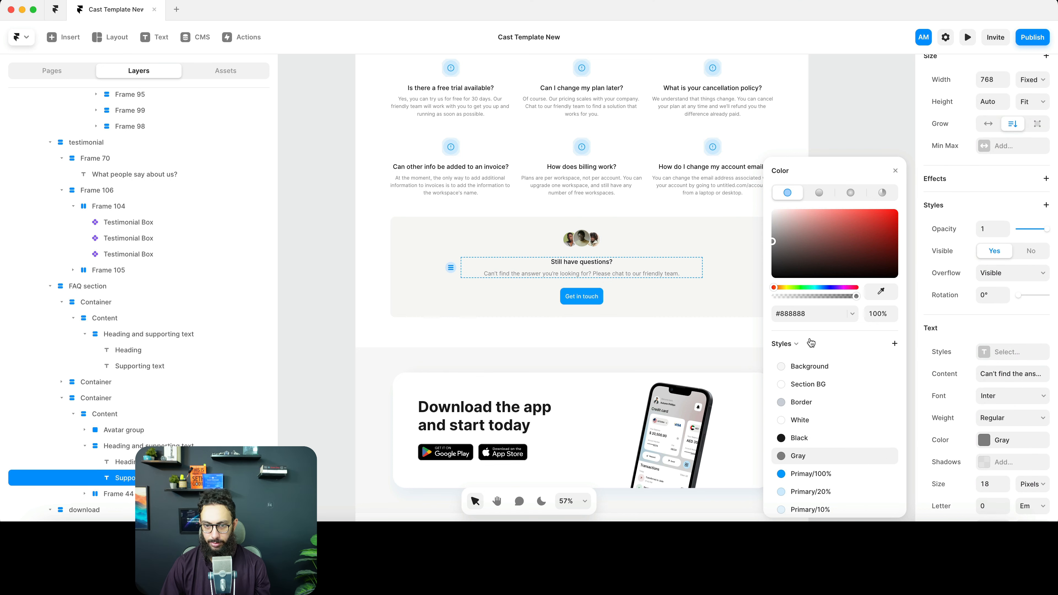
pyautogui.press('Escape')
# - Apply the Background color style to the fill of the "Still have questions?" box
pyautogui.hscroll(2, 669, 252)
pyautogui.click(672, 253)
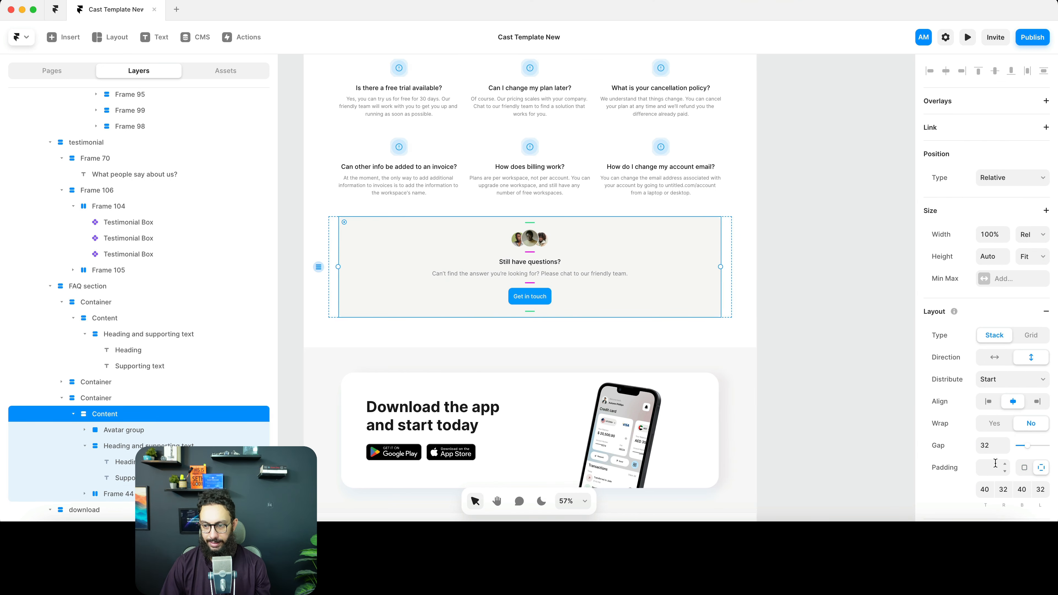
pyautogui.scroll(-7, 996, 467)
pyautogui.click(998, 473)
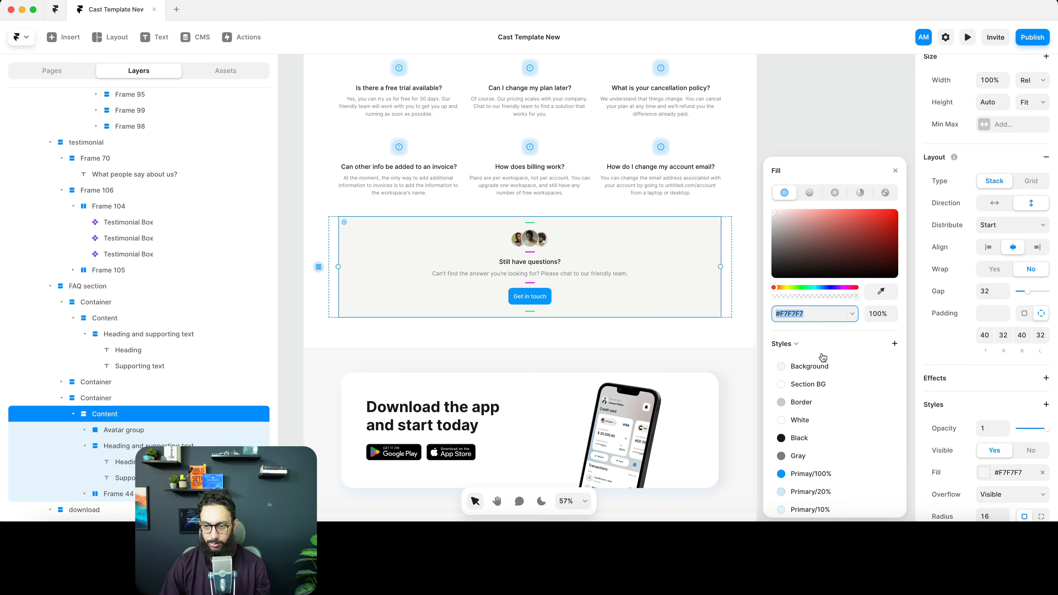
pyautogui.click(805, 366)
# - Apply the Section BG color style to the fill of the FAQ section
pyautogui.scroll(4, 316, 129)
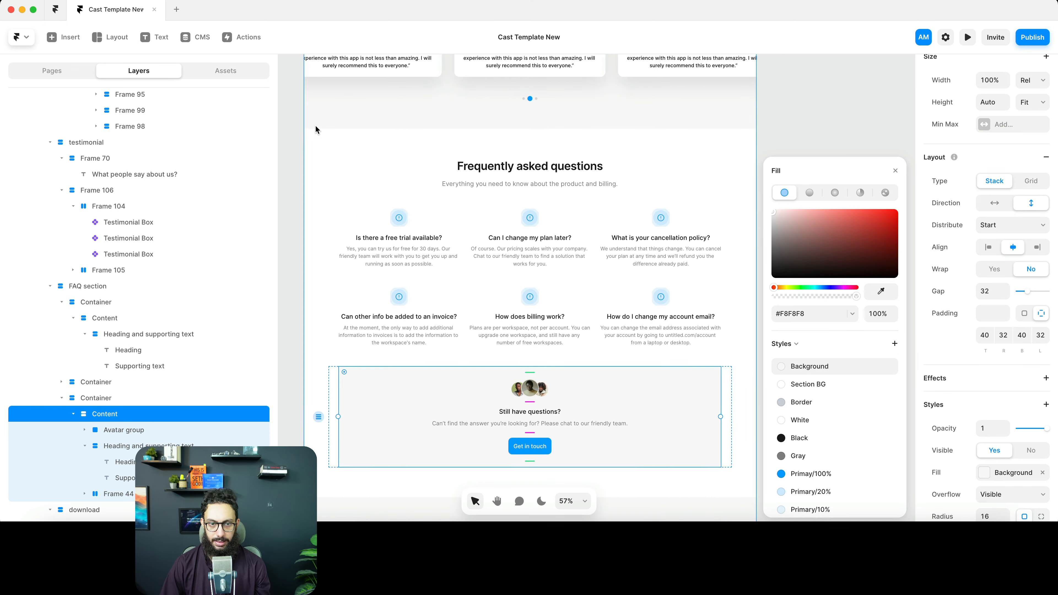
pyautogui.click(324, 135)
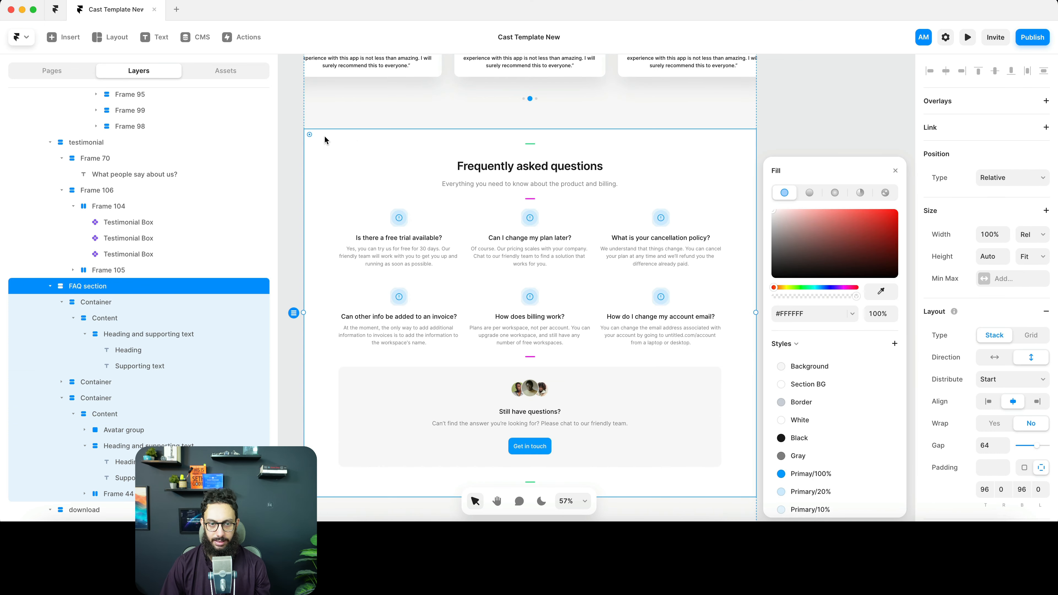
pyautogui.click(796, 383)
pyautogui.press('super+z')
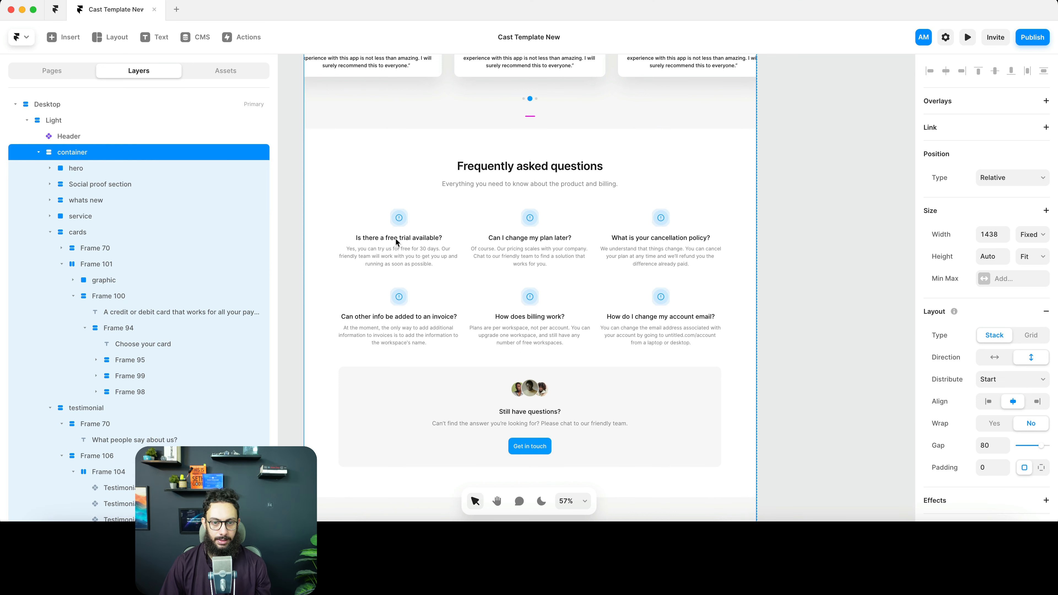
# - Convert the Featured icon above "Is there a free trial available?" into an editable graphic and select it
pyautogui.click(395, 239)
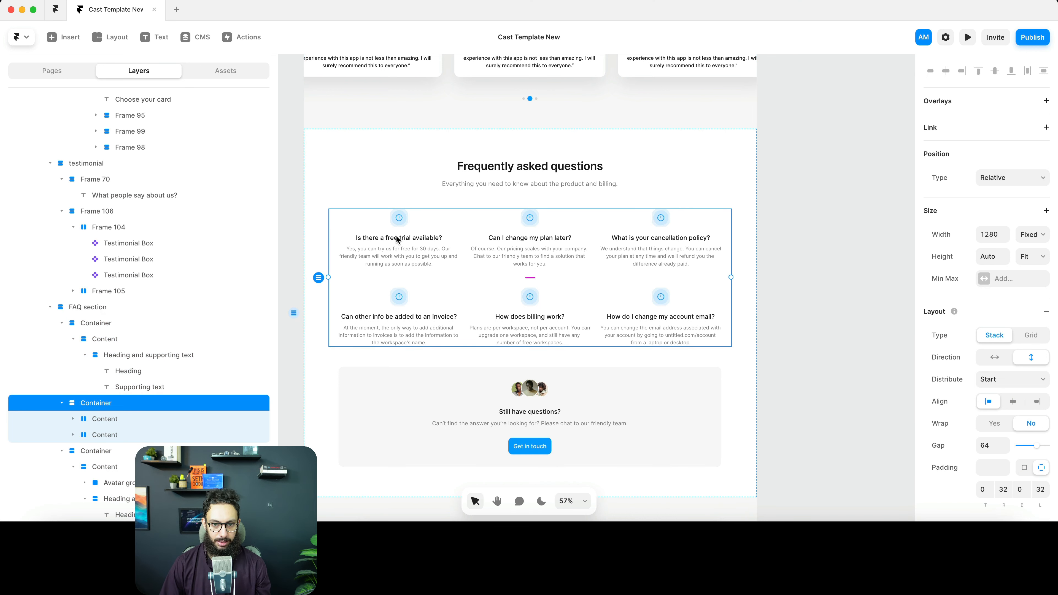
pyautogui.click(396, 251)
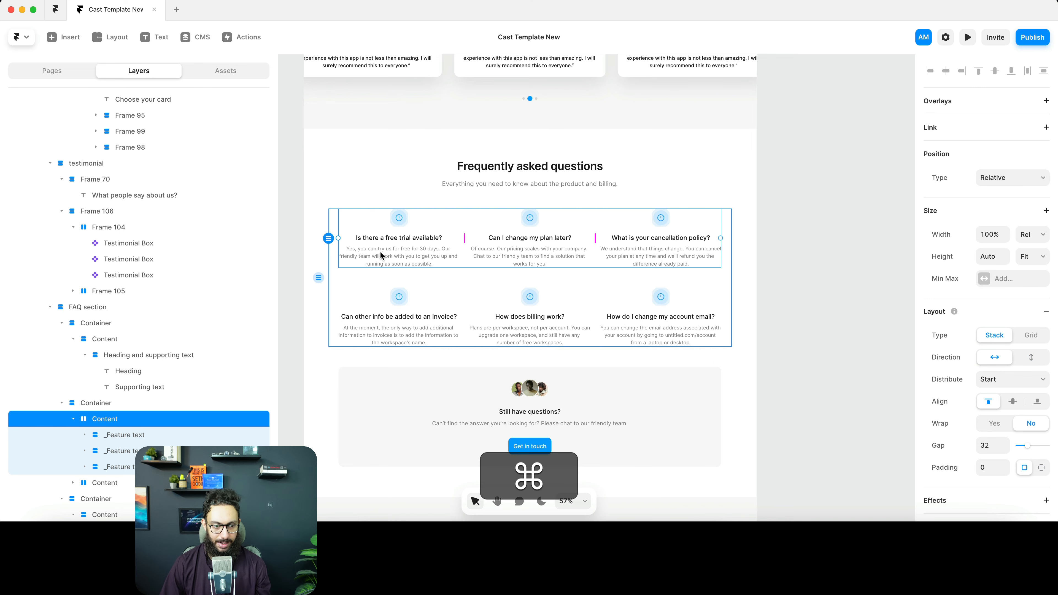
pyautogui.scroll(3, 380, 254)
pyautogui.click(403, 263)
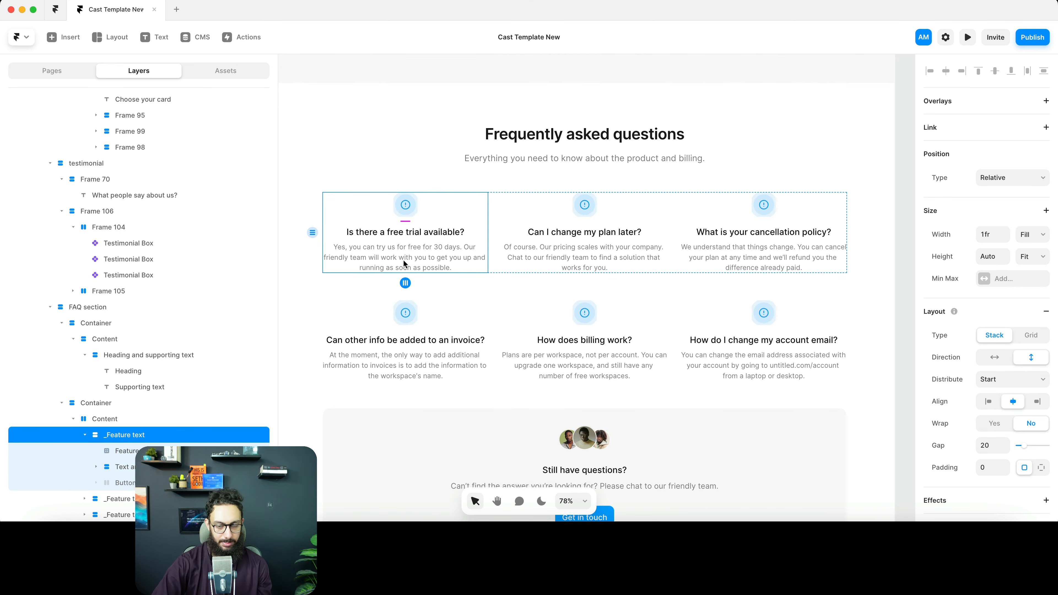
pyautogui.press('alt+super')
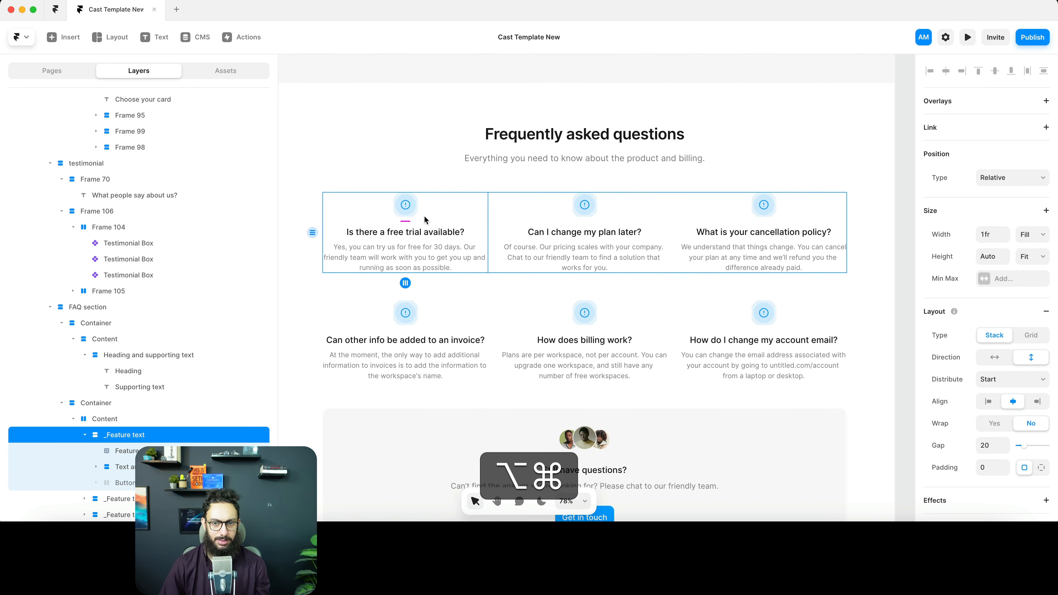
pyautogui.scroll(10, 402, 188)
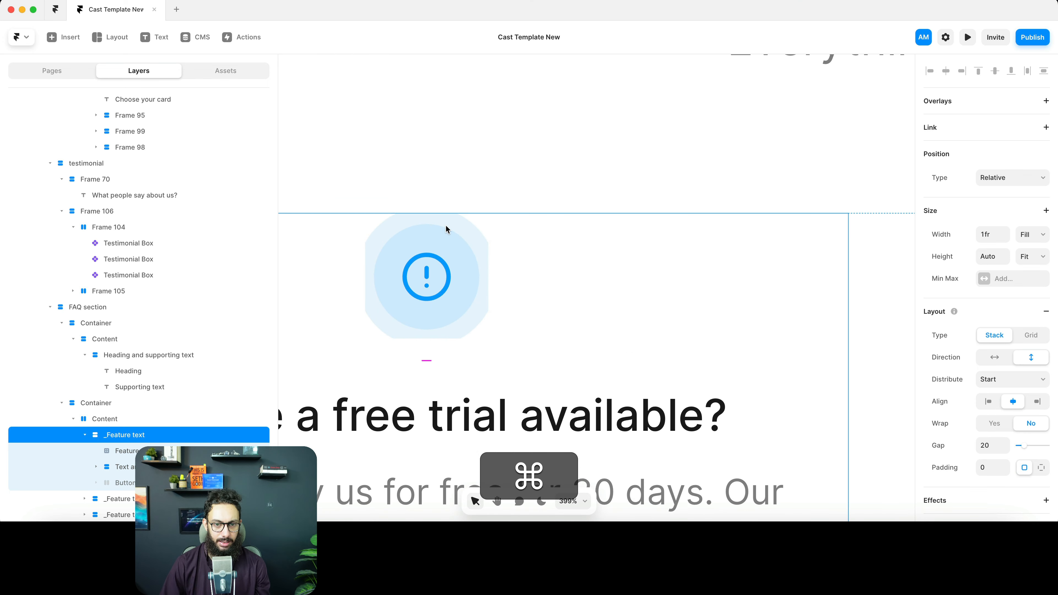
pyautogui.click(482, 266)
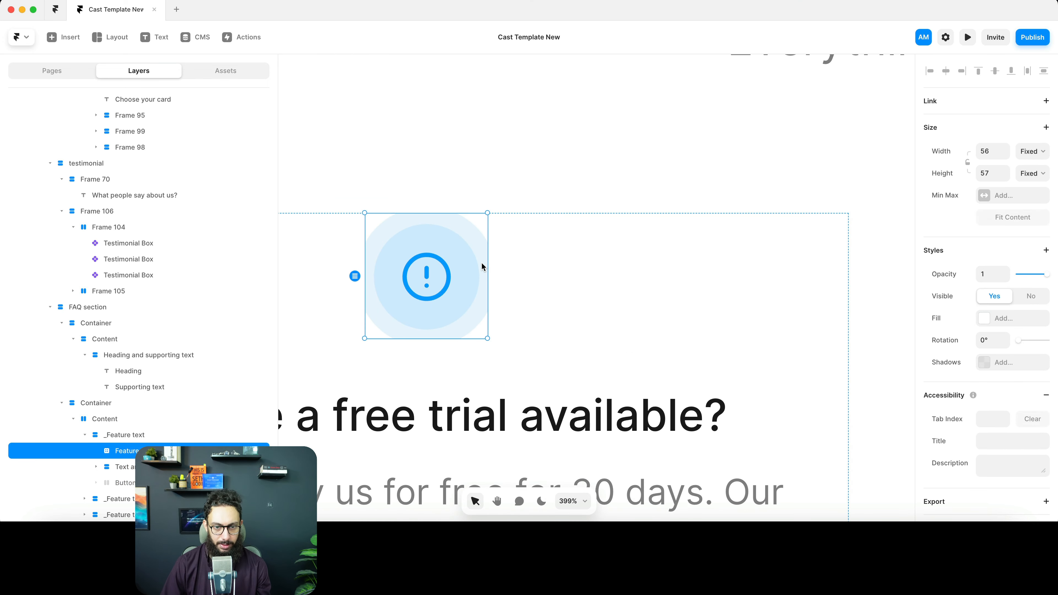
pyautogui.doubleClick(476, 257)
pyautogui.click(475, 256)
pyautogui.click(128, 307)
pyautogui.click(131, 322)
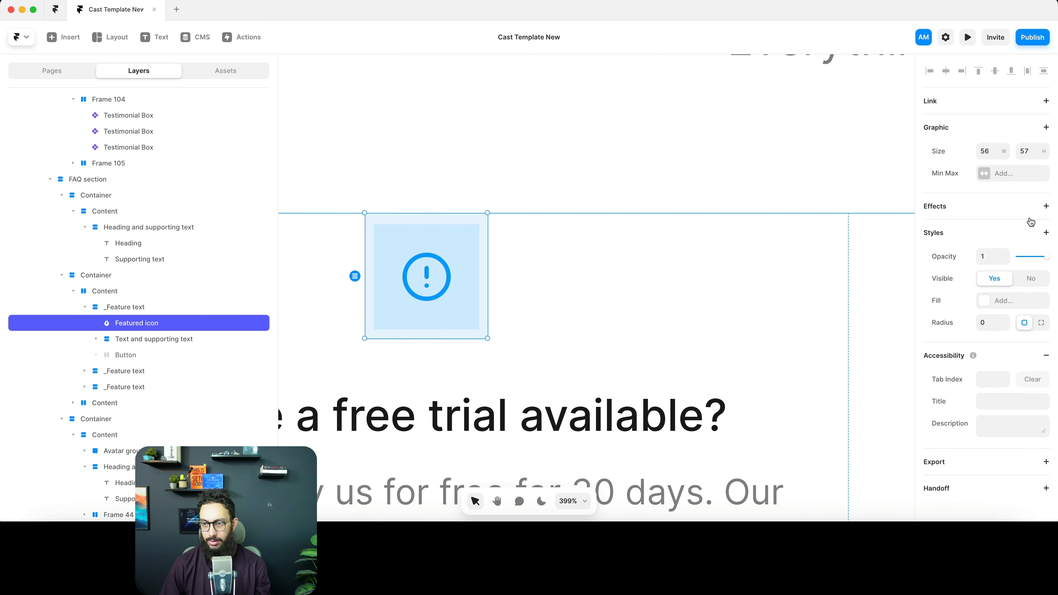
# - Set the Featured icon graphic's corner radius to 555
pyautogui.click(994, 323)
pyautogui.write('555')
pyautogui.press('Tab')
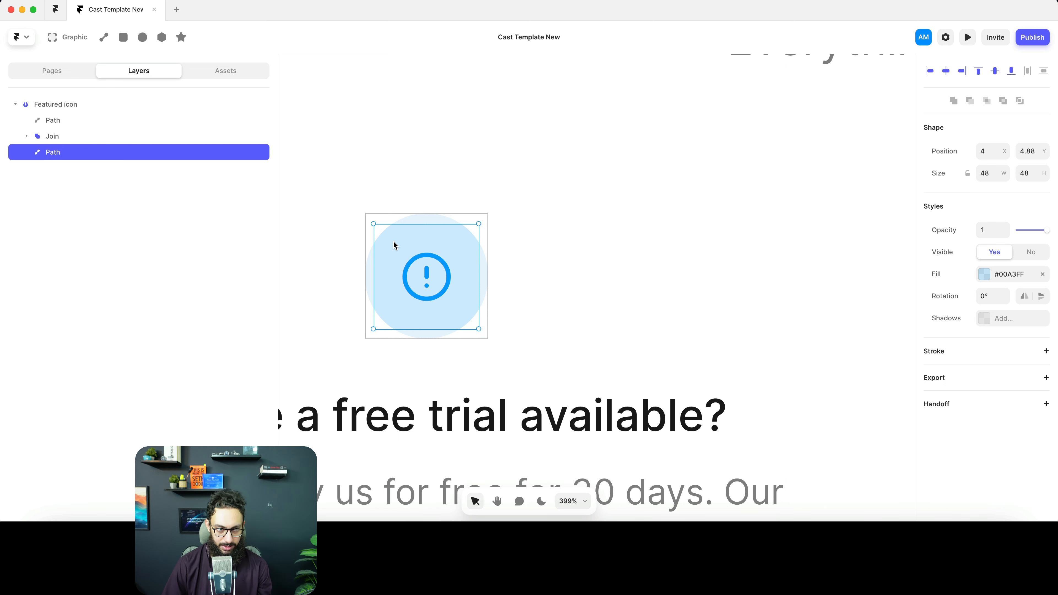
# - Draw a 48 by 48 oval inside the Featured icon graphic and center it horizontally and vertically
pyautogui.click(142, 37)
pyautogui.moveTo(393, 239); pyautogui.dragTo(492, 338)
pyautogui.hotkey('alt', 'h')
pyautogui.hotkey('alt', 'v')
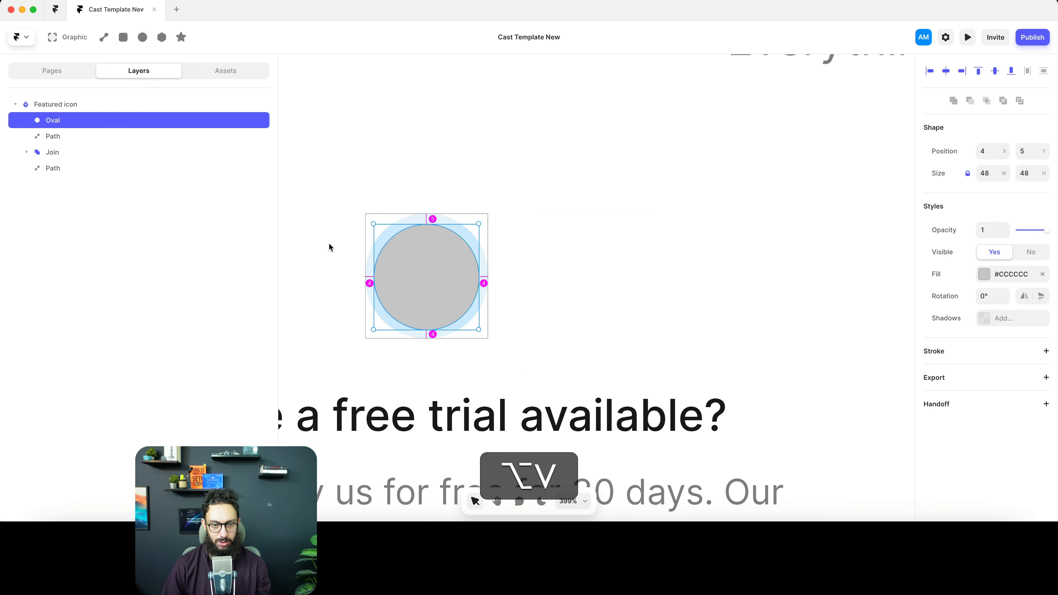
# - Delete the lowest Path layer, the original 48 by 48 blue shape, from the Featured icon graphic
pyautogui.click(89, 138)
pyautogui.click(85, 168)
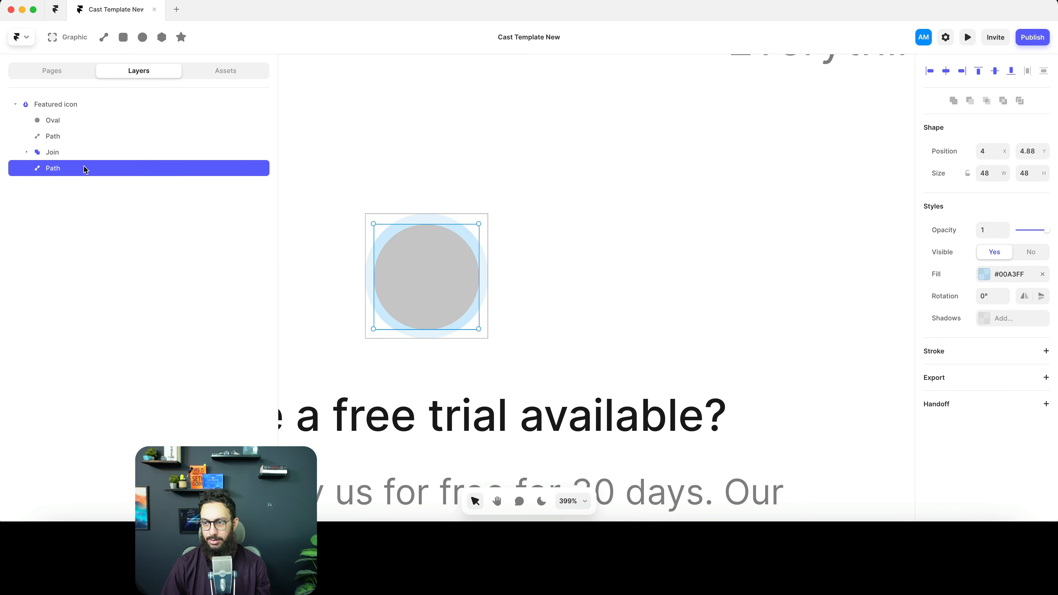
pyautogui.click(90, 135)
pyautogui.click(90, 120)
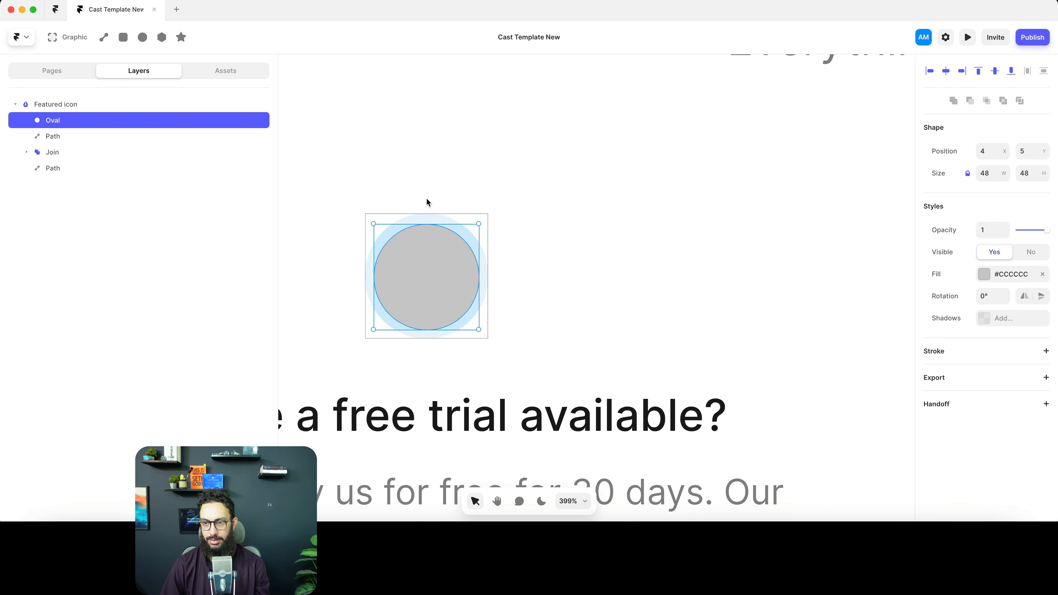
pyautogui.click(101, 168)
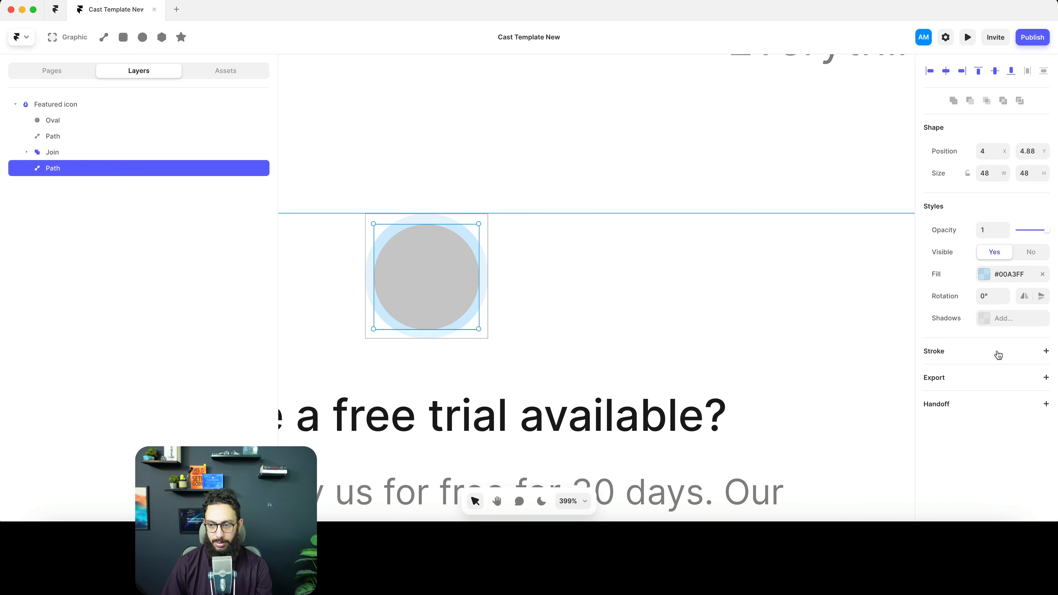
pyautogui.press('BackSpace')
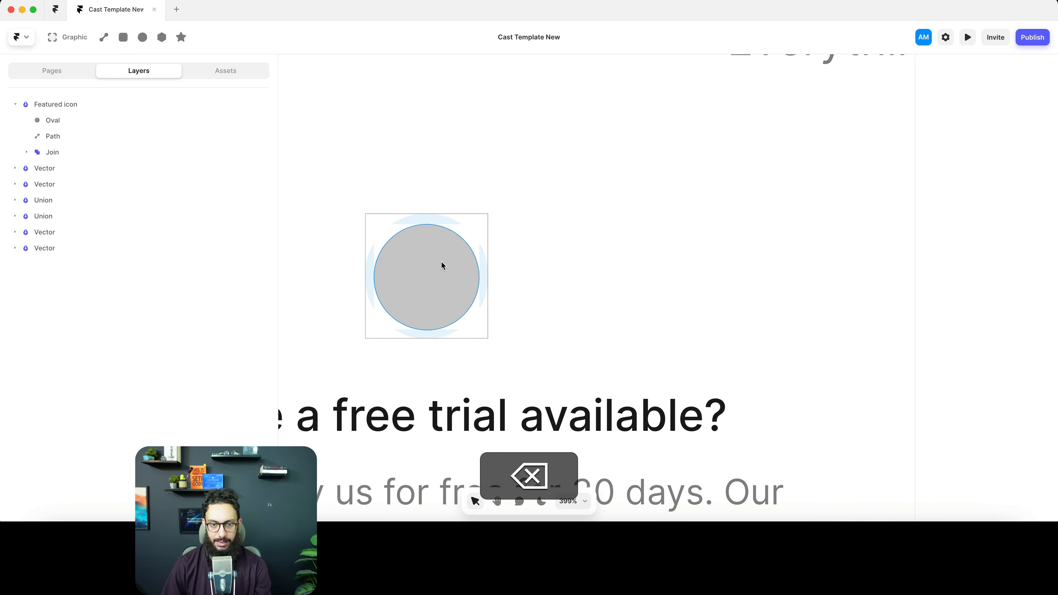
# - Split the Join shape in the Featured icon graphic into its separate paths
pyautogui.click(88, 147)
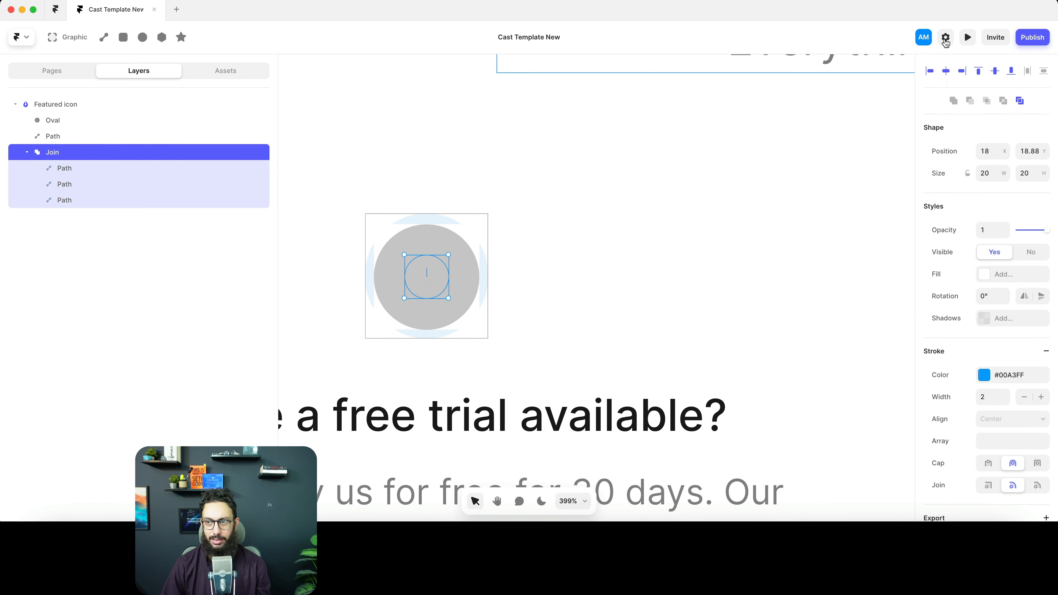
pyautogui.click(1020, 101)
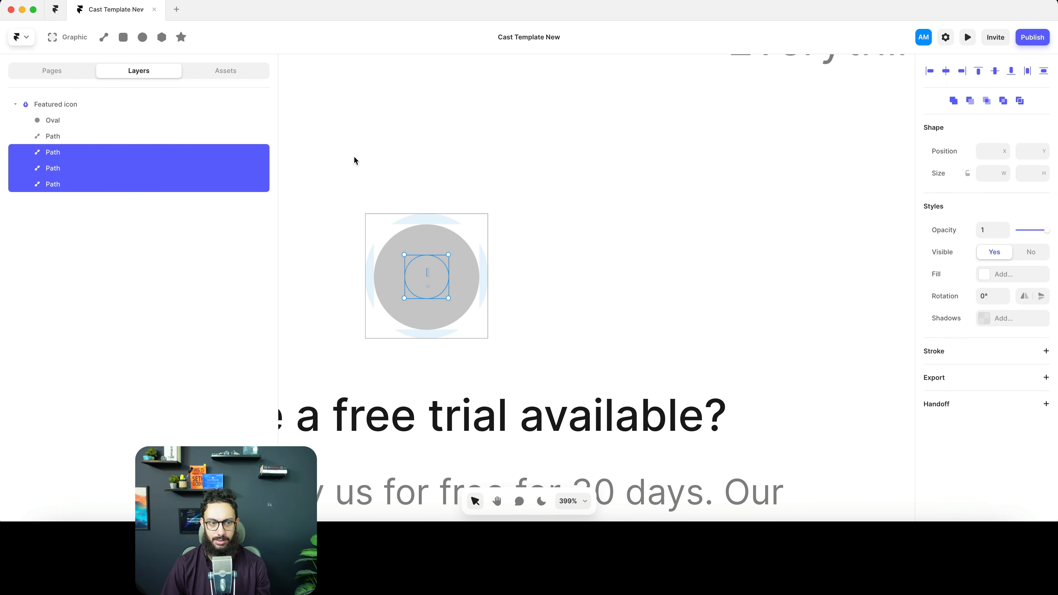
pyautogui.click(115, 154)
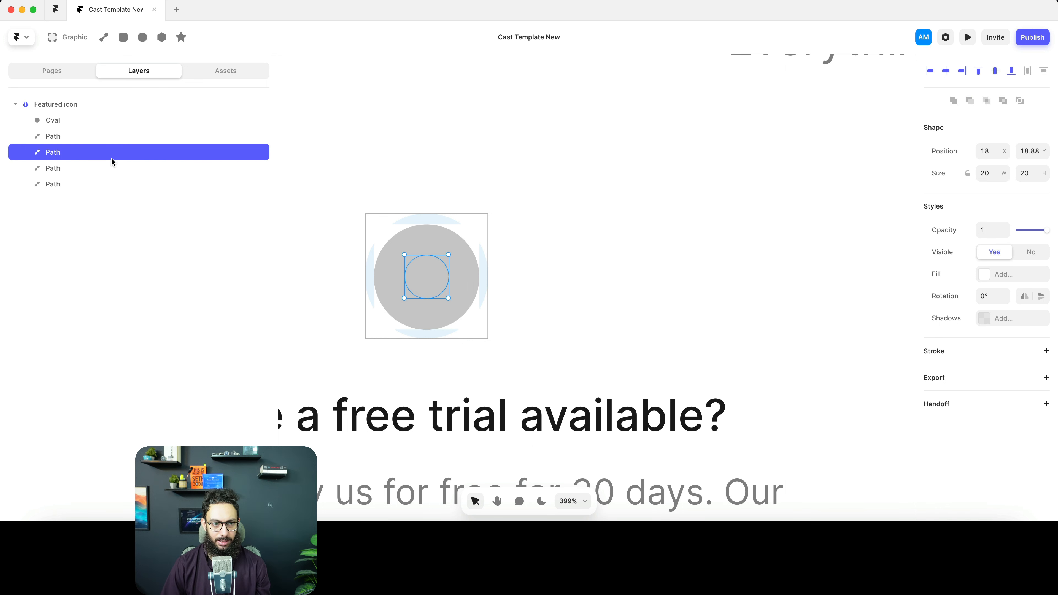
# - Send the Oval behind all paths in the Featured icon graphic and leave graphic editing
pyautogui.click(106, 120)
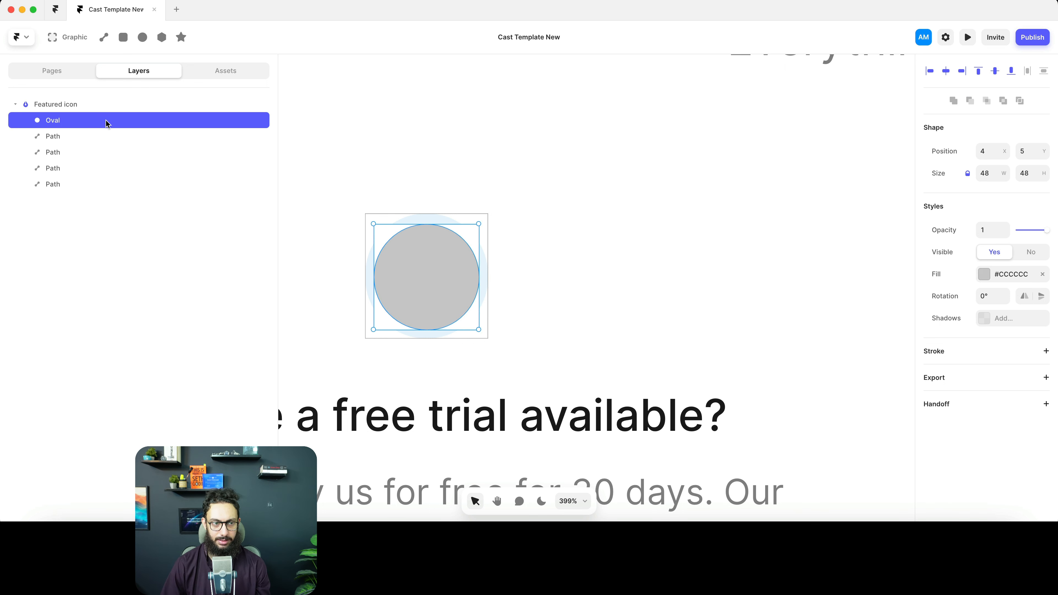
pyautogui.press('super+bracketleft')
pyautogui.press('super+bracketleft')
pyautogui.press('super+bracketleft')
pyautogui.press('super+bracketleft')
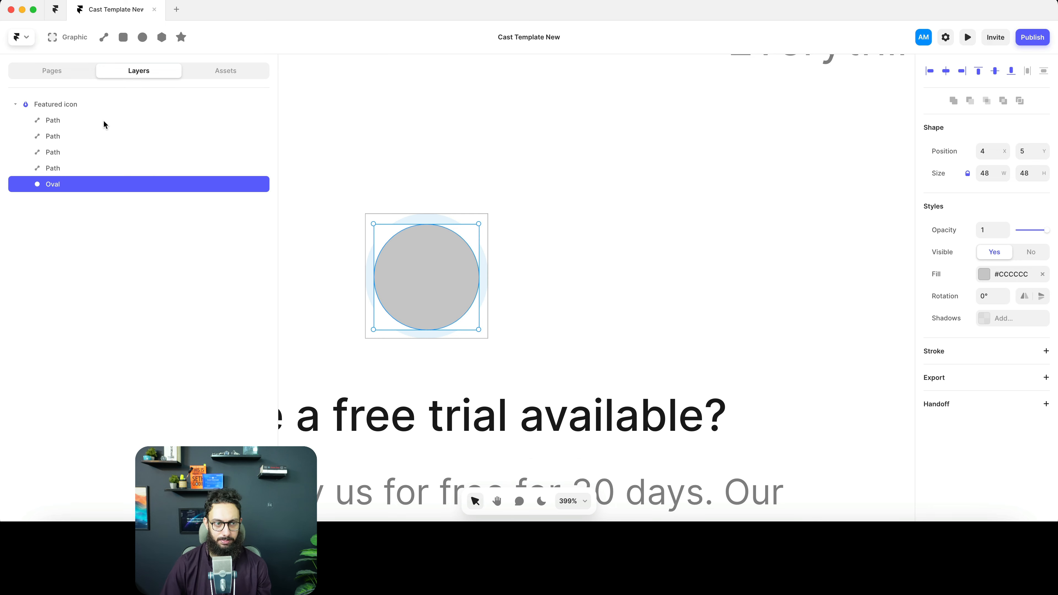
pyautogui.press('Escape')
pyautogui.press('Escape')
pyautogui.press('Escape')
pyautogui.press('Escape')
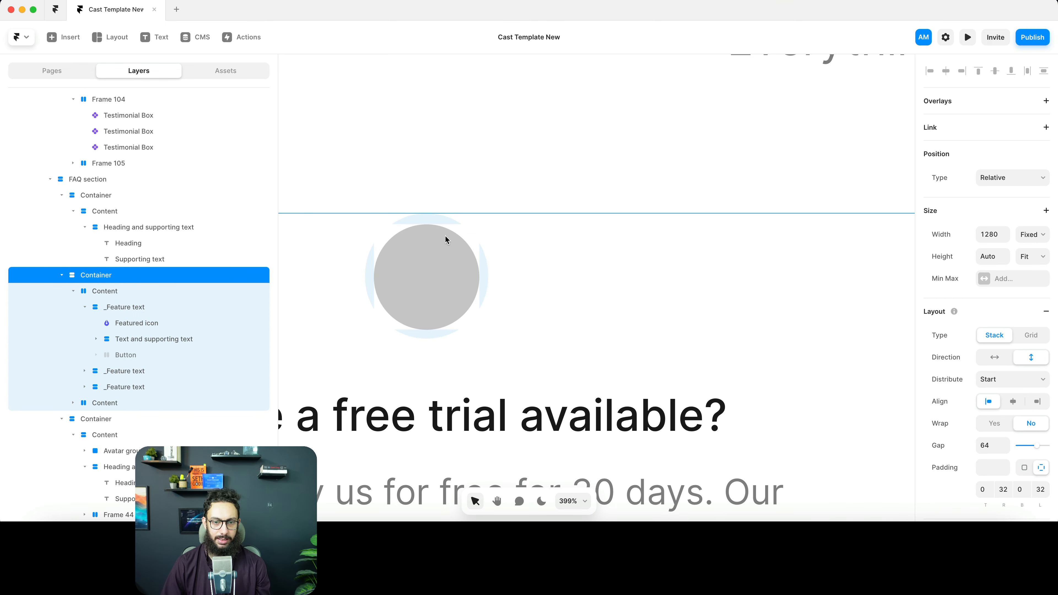
# - Replace the first FAQ item's Featured icon graphic with an empty frame nested inside another frame
pyautogui.scroll(-5, 463, 255)
pyautogui.scroll(4, 468, 254)
pyautogui.scroll(1, 468, 254)
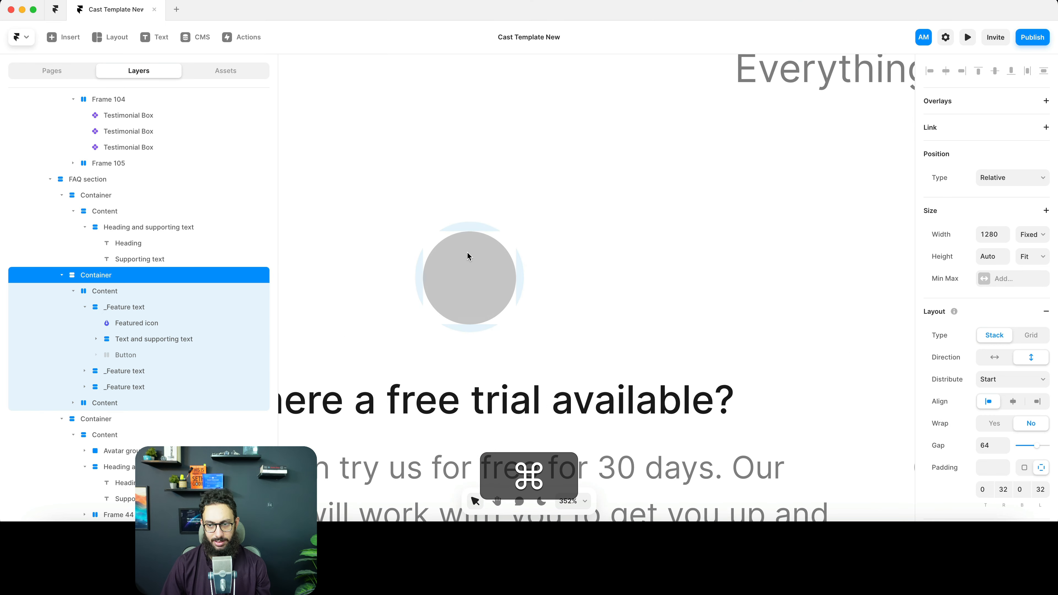
pyautogui.click(468, 255)
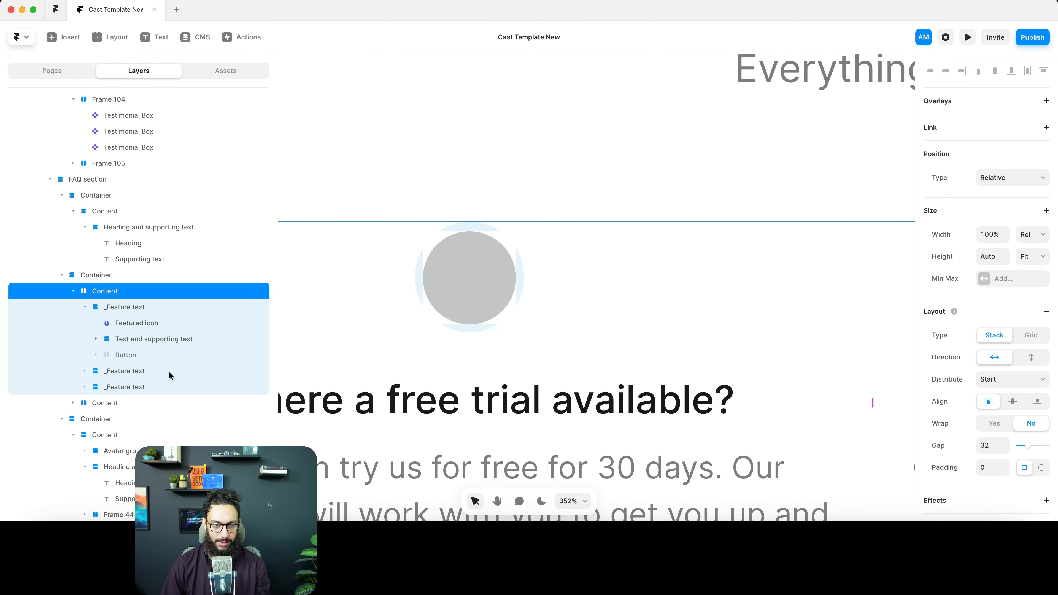
pyautogui.click(134, 325)
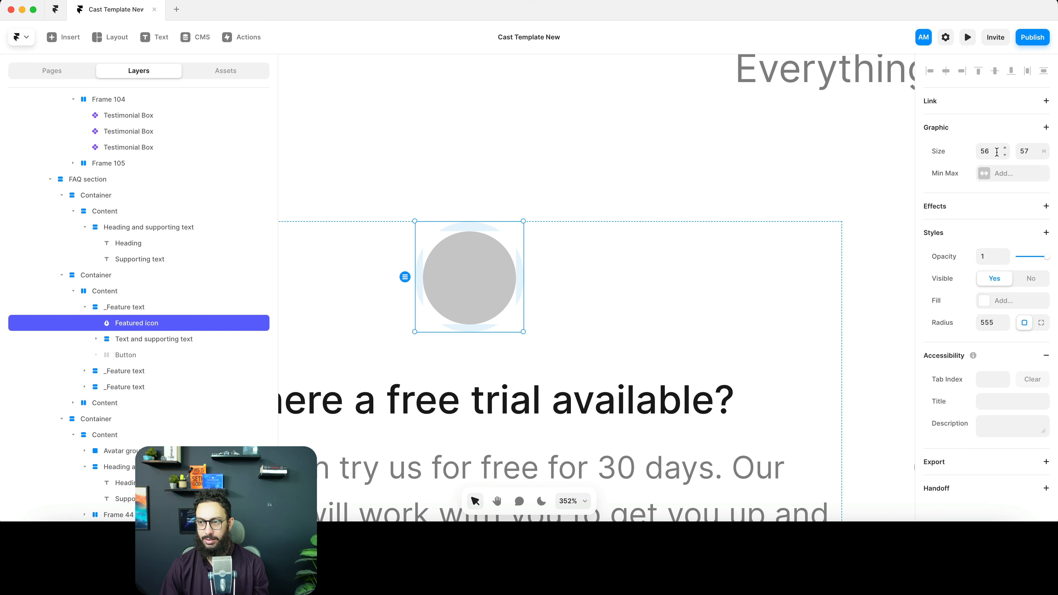
pyautogui.press('o')
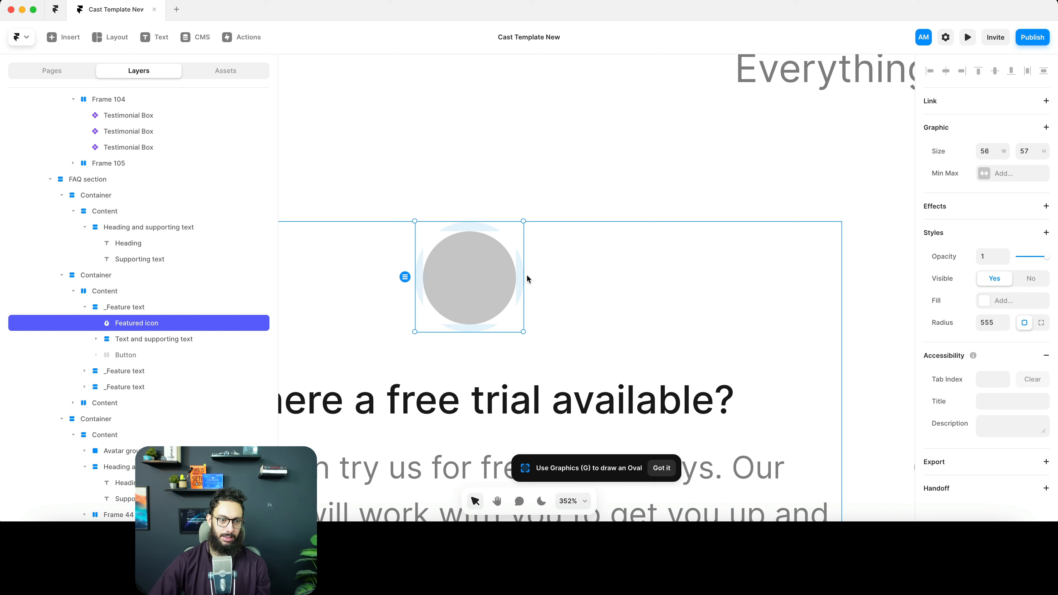
pyautogui.press('super+Return')
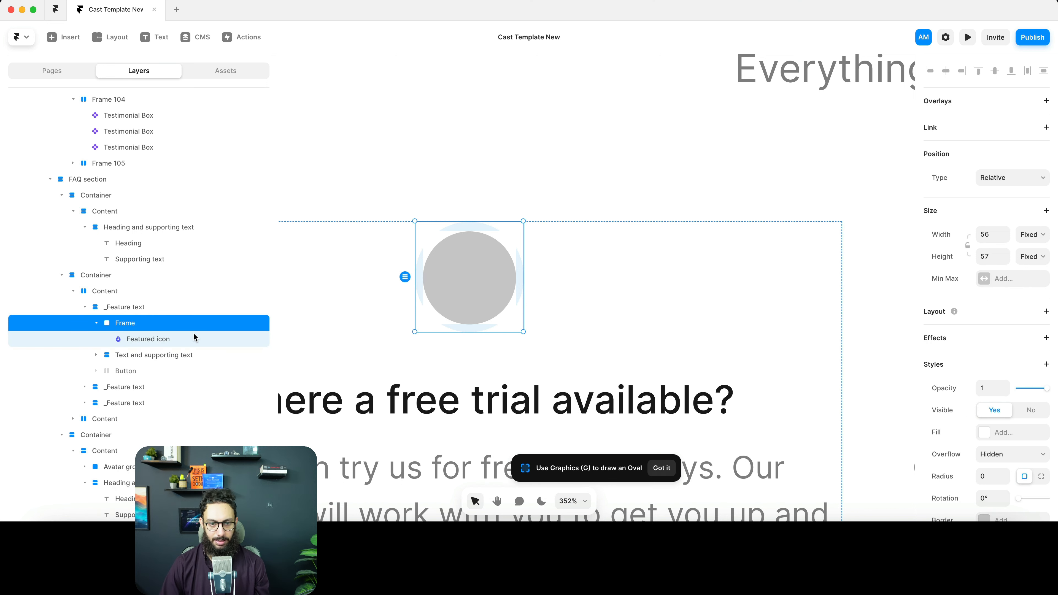
pyautogui.click(193, 337)
pyautogui.press('BackSpace')
pyautogui.click(149, 325)
pyautogui.press('super+BackSpace')
pyautogui.press('super+Return')
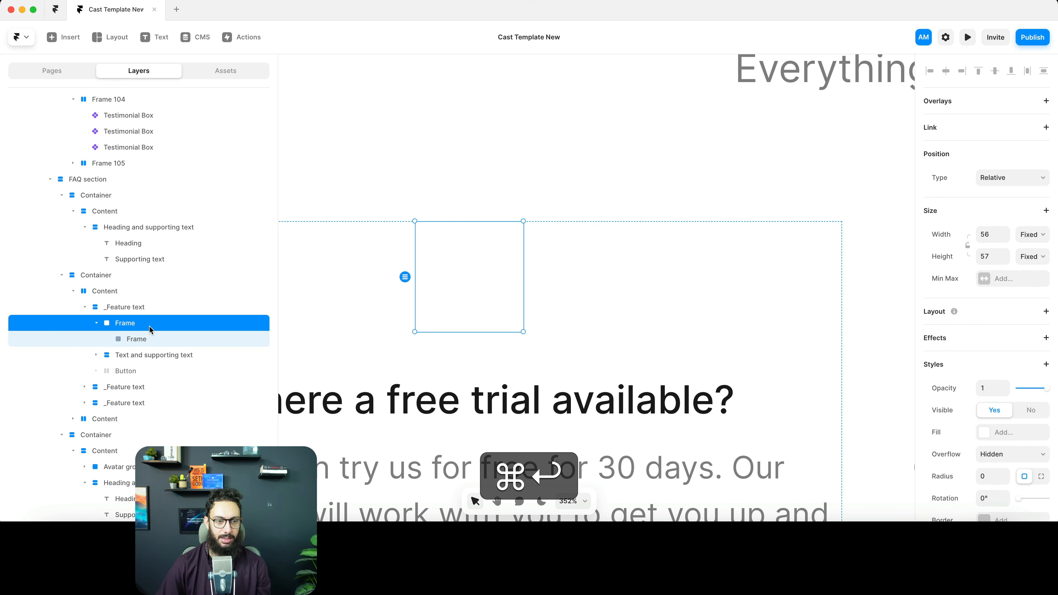
# - Insert a Phosphor icon component into the inner frame of the first FAQ item
pyautogui.click(151, 340)
pyautogui.press('super+k')
pyautogui.write('phosh')
pyautogui.press('BackSpace')
pyautogui.press('Return')
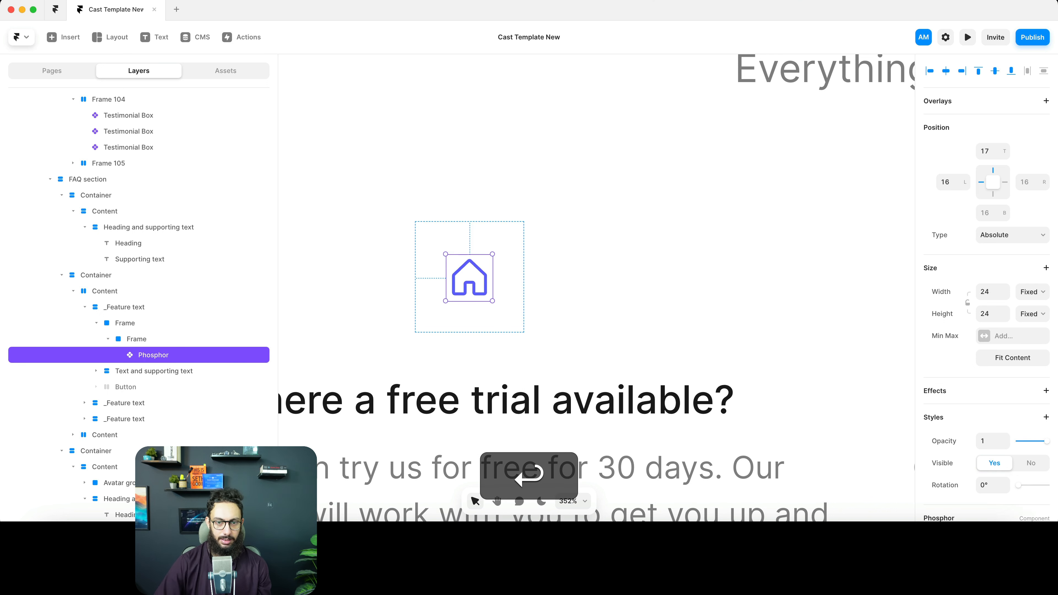
# - Change the Phosphor icon to Info and select the inner frame around it
pyautogui.scroll(-5, 1016, 430)
pyautogui.scroll(2, 1015, 425)
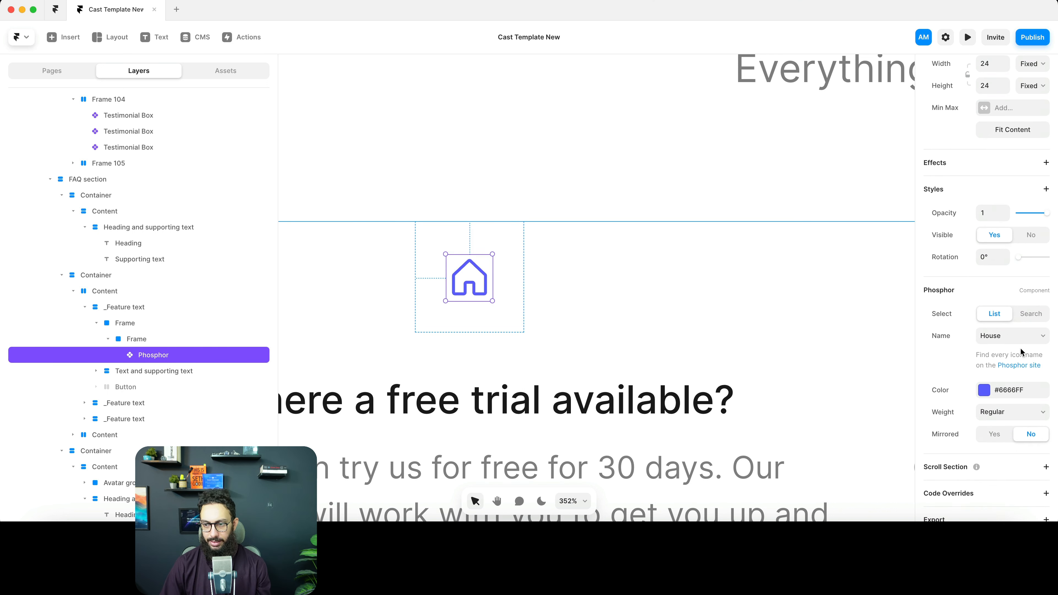
pyautogui.click(1020, 335)
pyautogui.press('o')
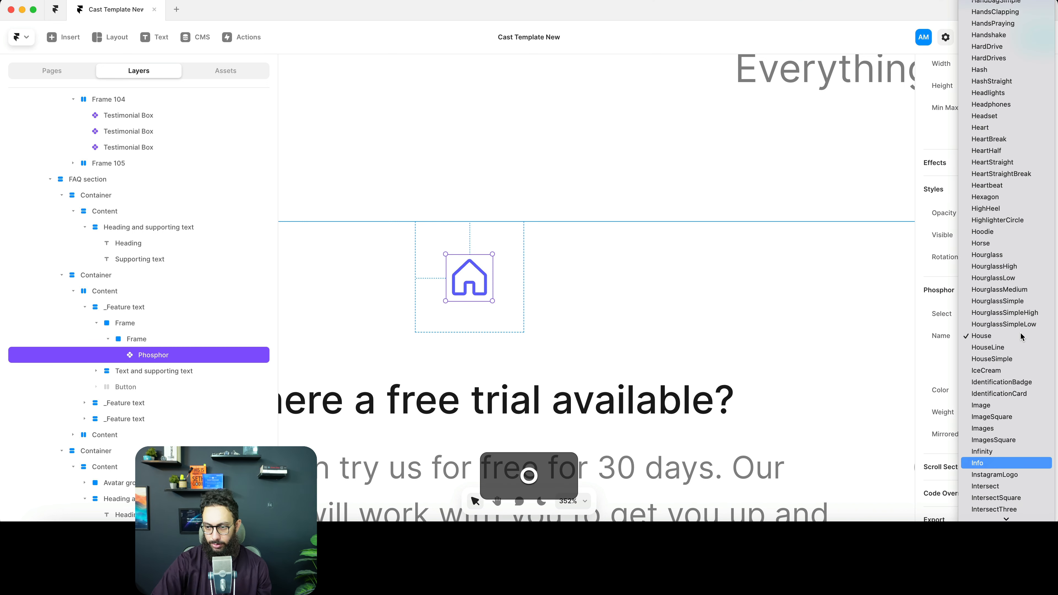
pyautogui.press('Return')
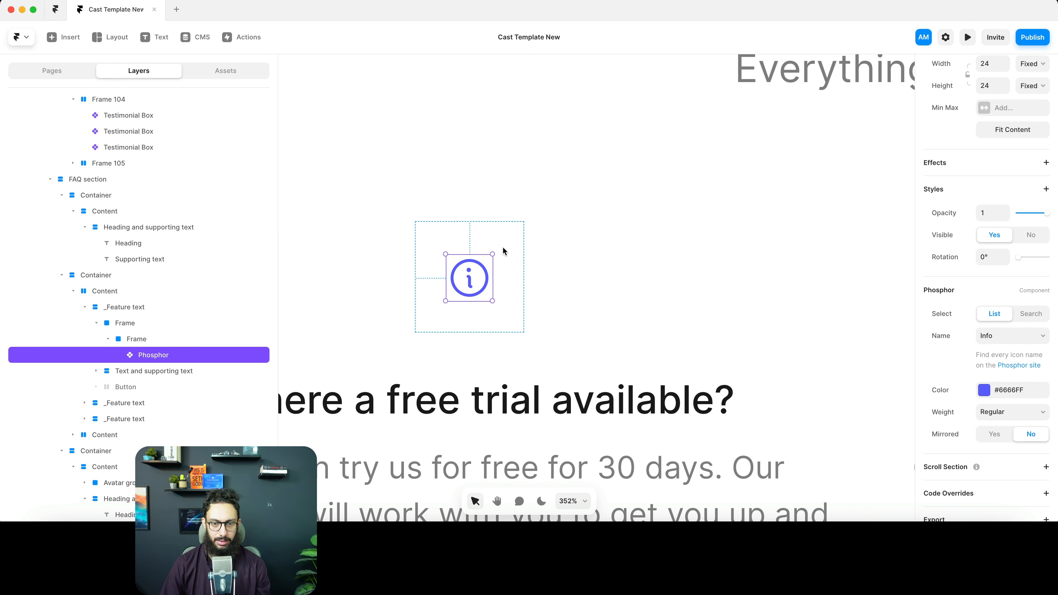
pyautogui.click(503, 249)
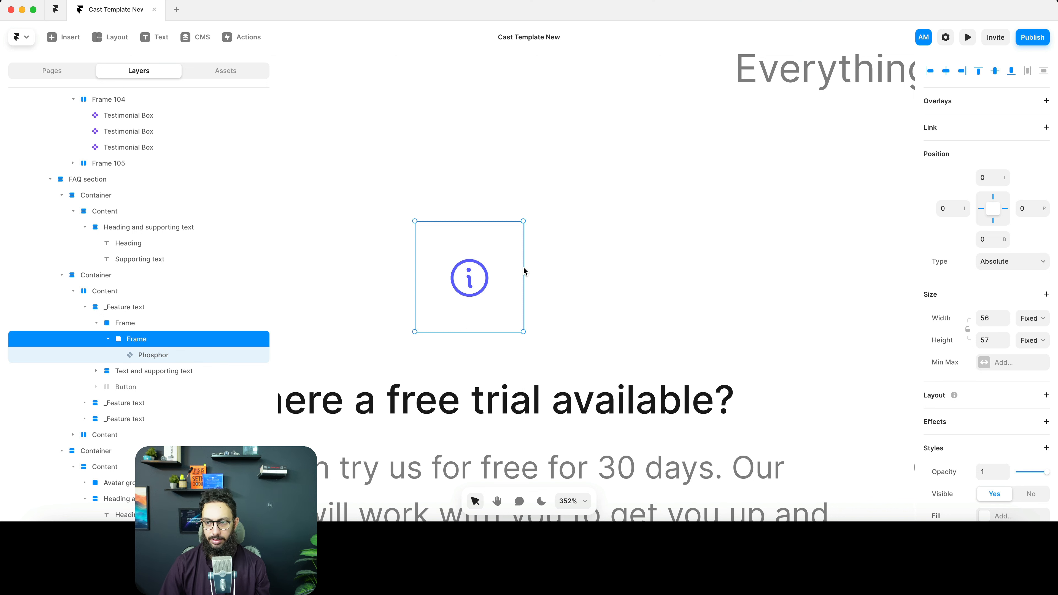
# - Resize the inner frame around the info icon to 40 by 40 and centre it both ways in its parent frame
pyautogui.press('shift+super+Left')
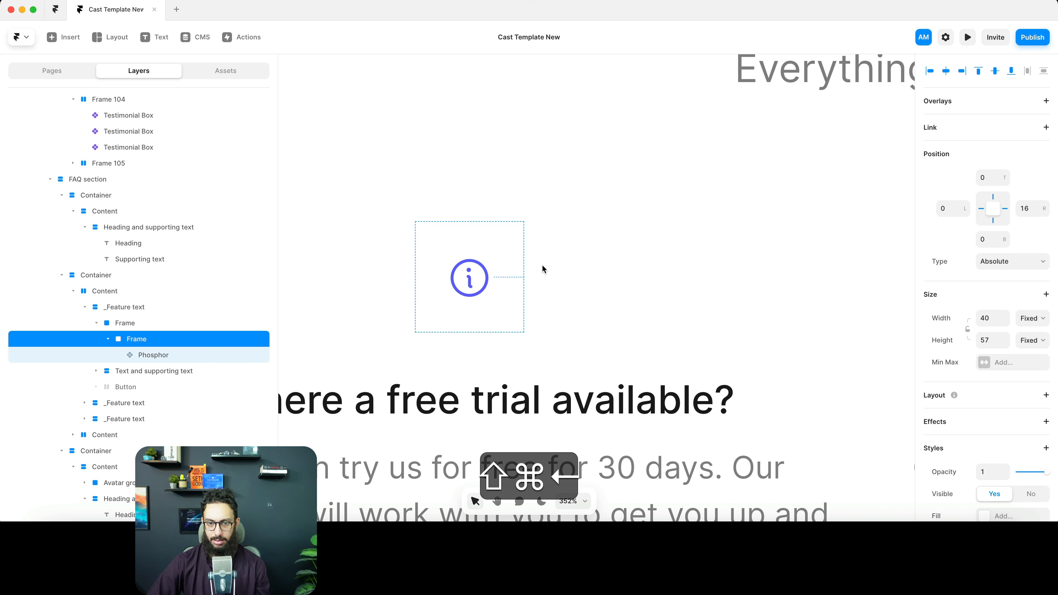
pyautogui.click(992, 340)
pyautogui.write('40')
pyautogui.press('Return')
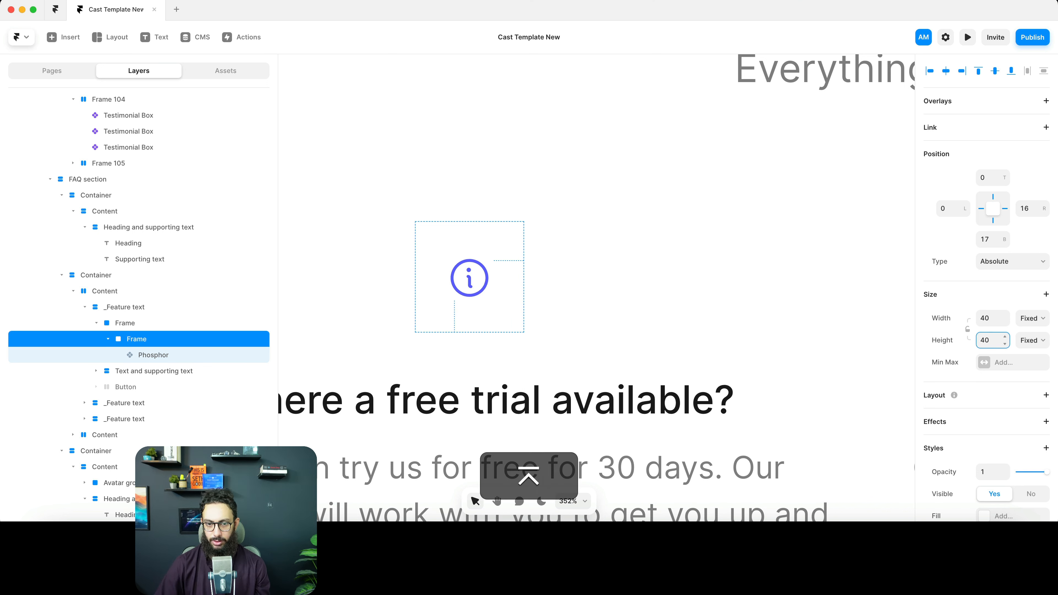
pyautogui.hotkey('alt', 'h')
pyautogui.hotkey('alt', 'v')
pyautogui.press('BackSpace')
pyautogui.write('0')
pyautogui.press('Return')
pyautogui.hotkey('alt', 'h')
pyautogui.hotkey('alt', 'v')
# - Centre the Phosphor info icon horizontally and vertically within the inner frame
pyautogui.click(470, 285)
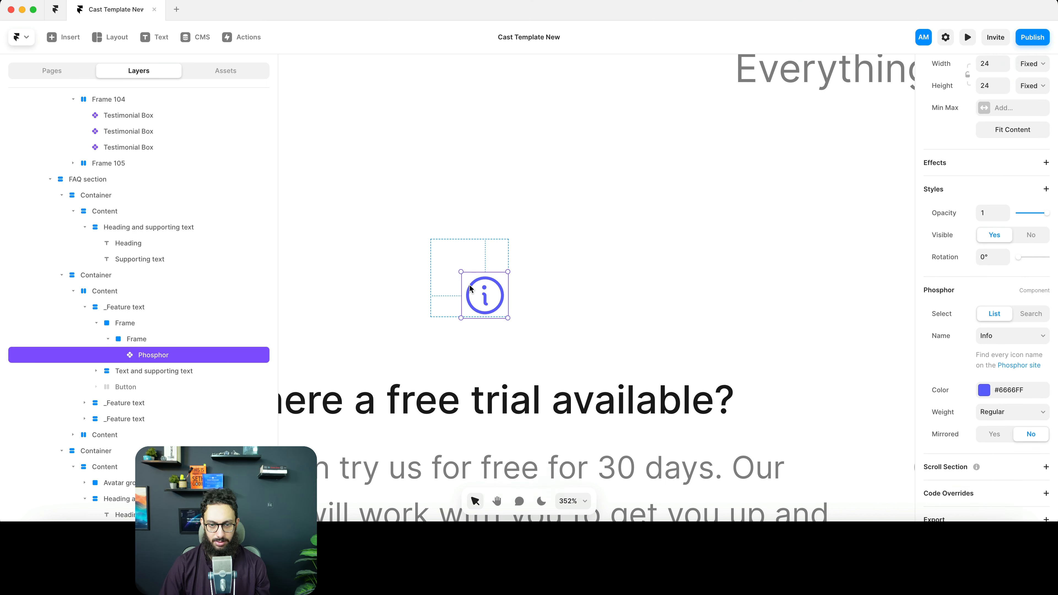
pyautogui.hotkey('alt', 'h')
pyautogui.hotkey('alt', 'v')
# - Fill the inner icon frame with the Primary/10% color style
pyautogui.click(491, 250)
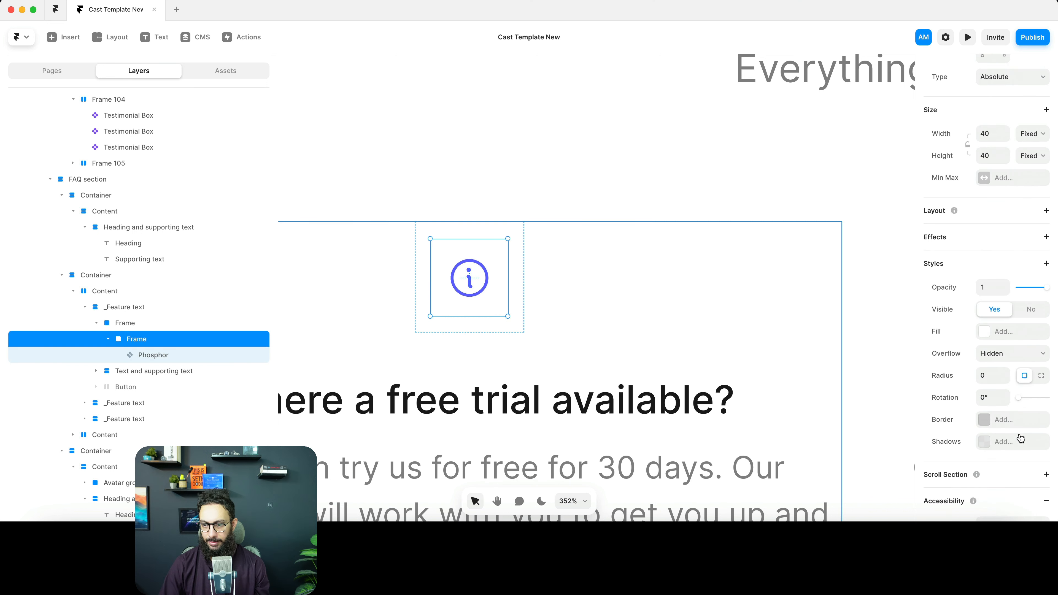
pyautogui.scroll(-1, 1009, 373)
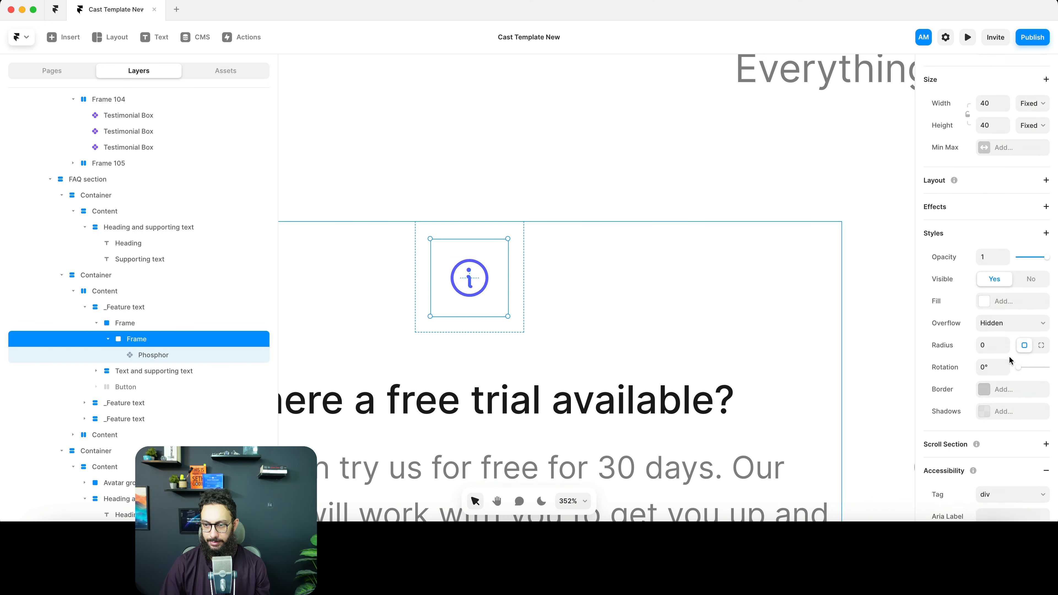
pyautogui.click(1002, 312)
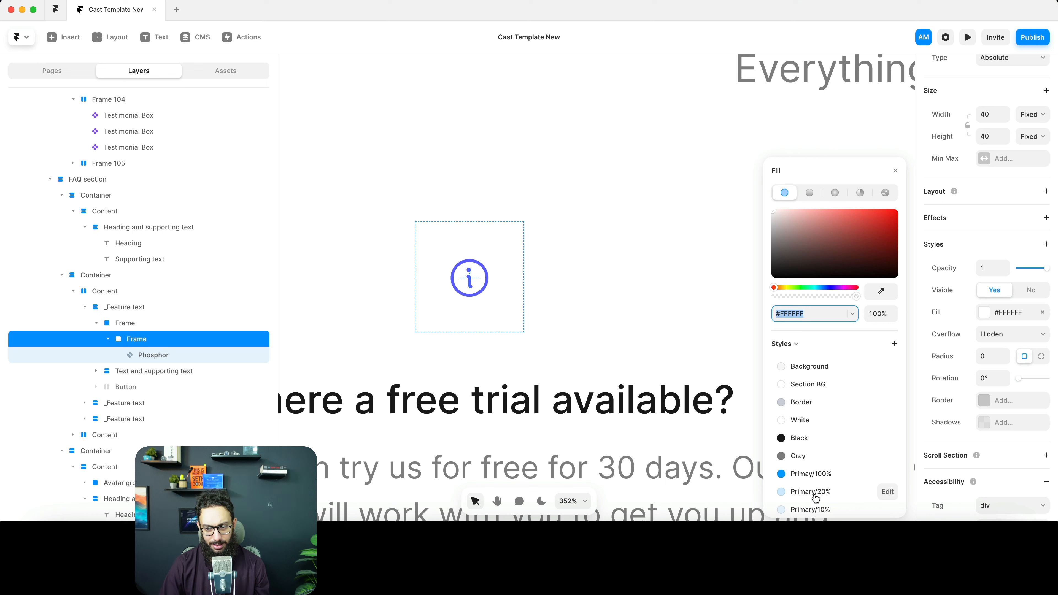
pyautogui.click(811, 509)
# - Fill the outer icon frame with the Primary/10% color style and set its corner radius to 555
pyautogui.click(524, 257)
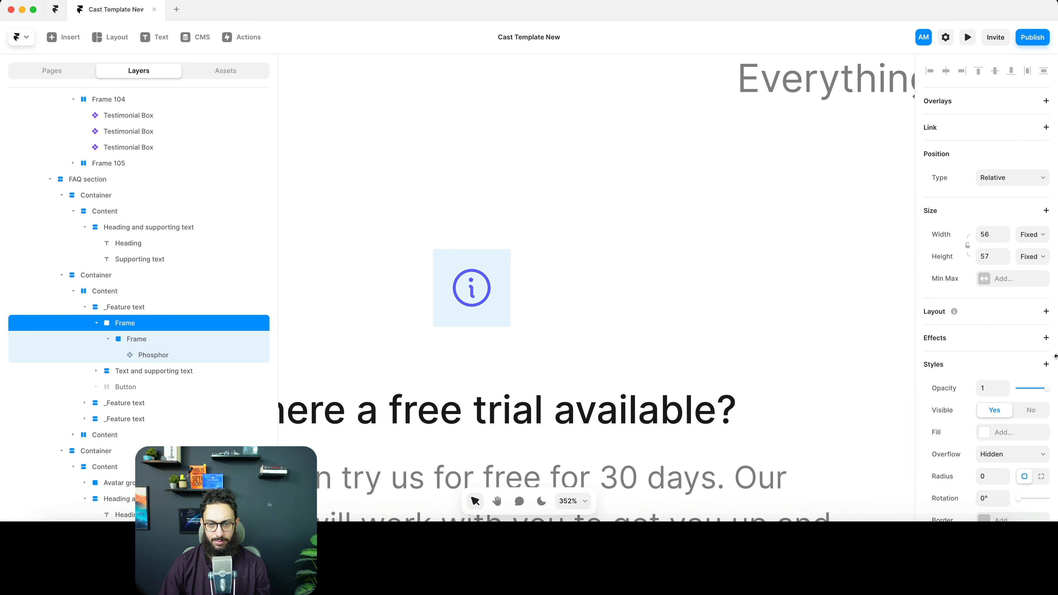
pyautogui.scroll(-2, 1055, 392)
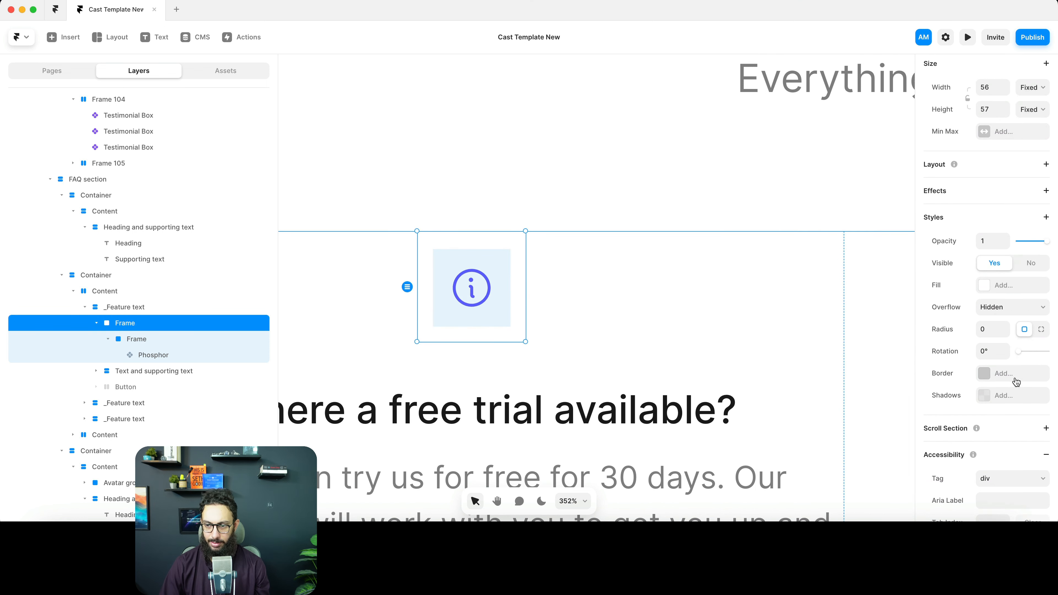
pyautogui.click(1004, 285)
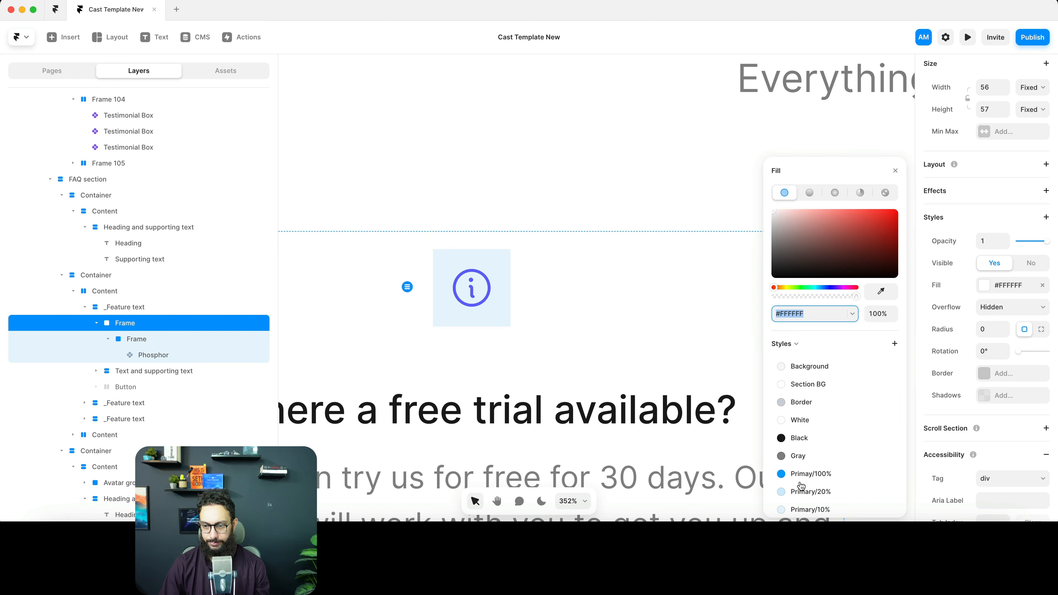
pyautogui.click(809, 509)
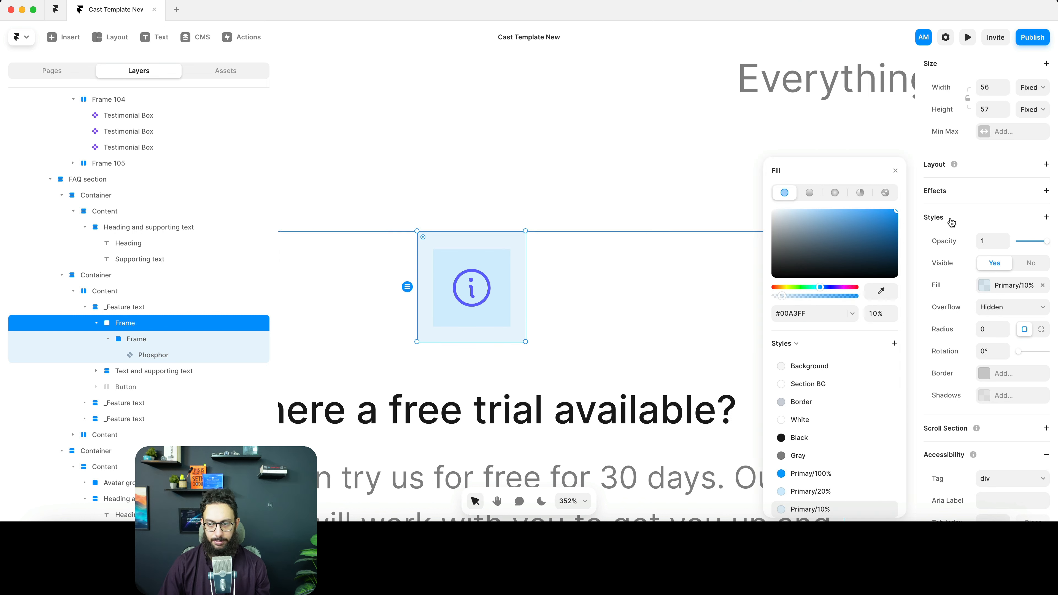
pyautogui.click(993, 330)
pyautogui.write('555')
pyautogui.press('Tab')
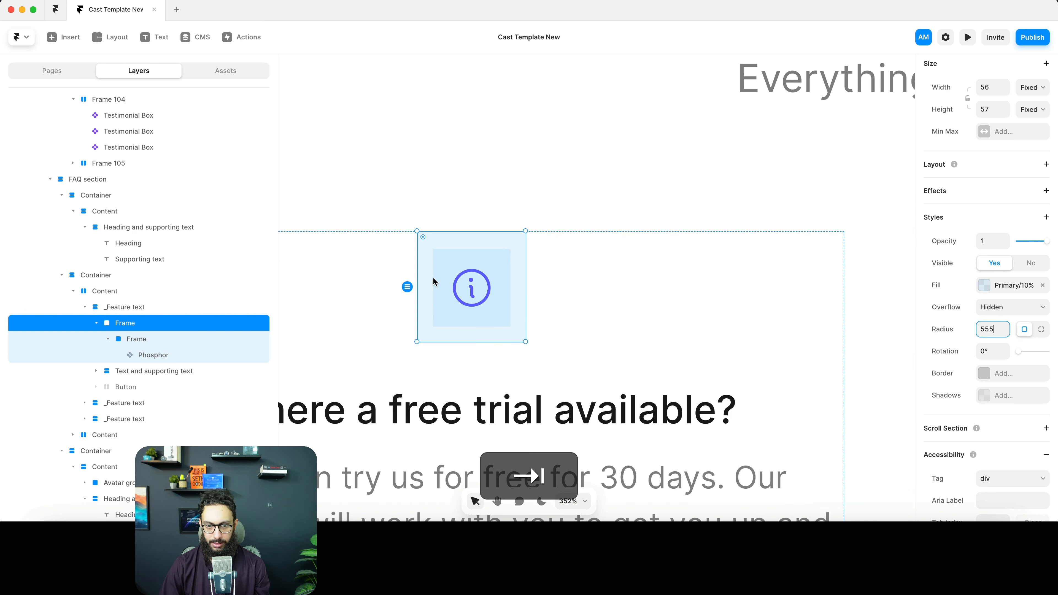